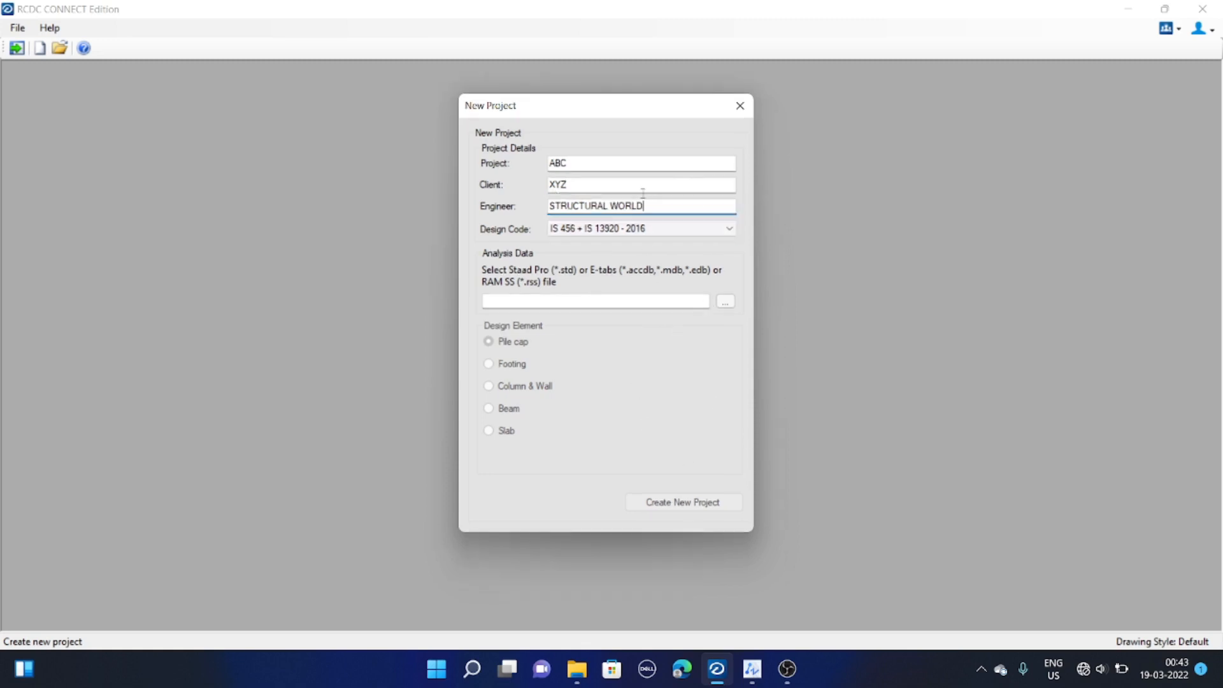
Set the project's design code to IS 456 + IS 13920 - 2016
drag(593, 115, 582, 128)
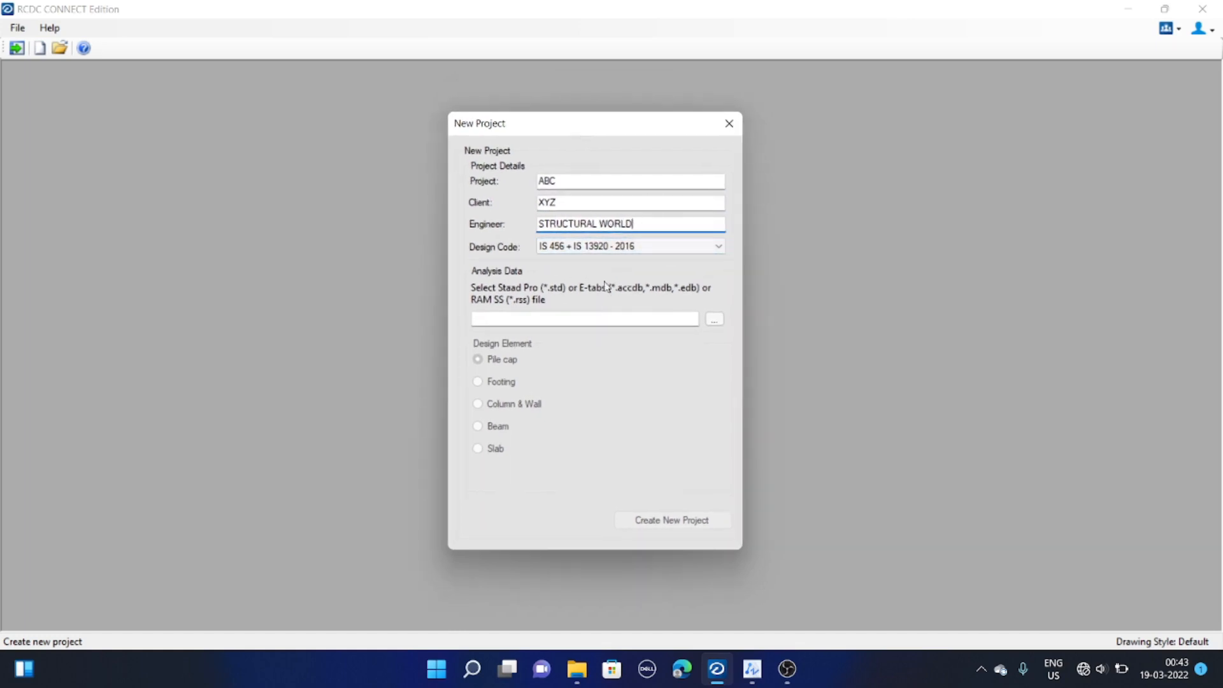
click(587, 180)
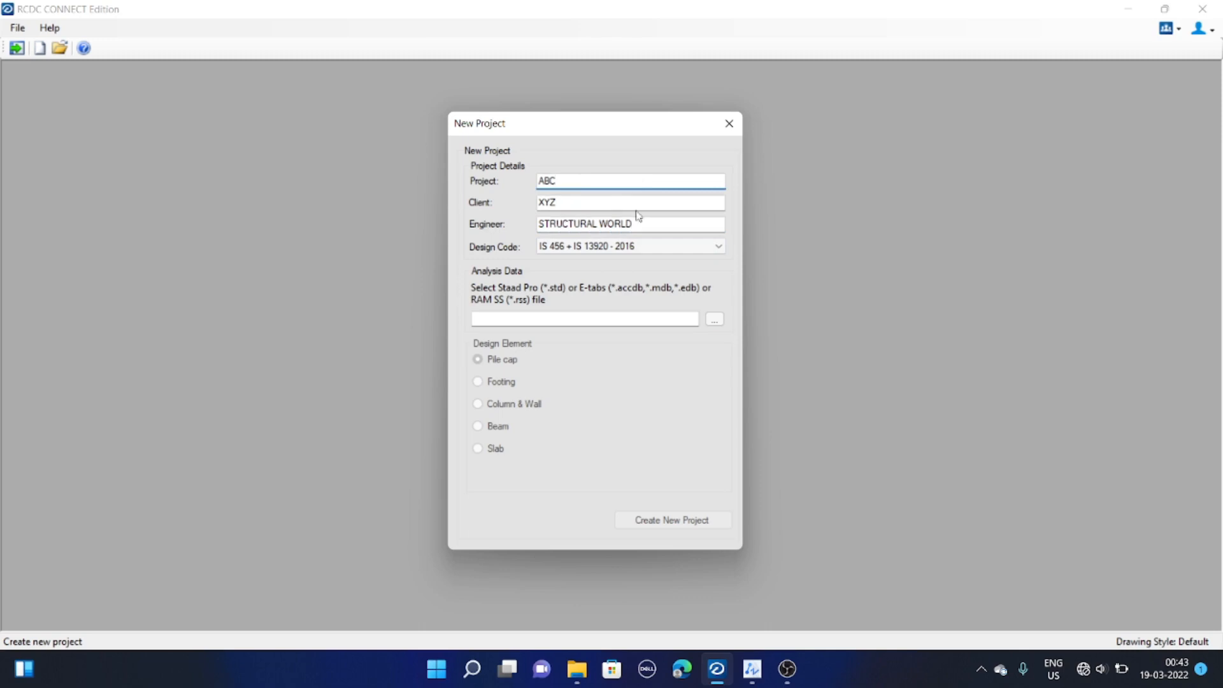
click(663, 249)
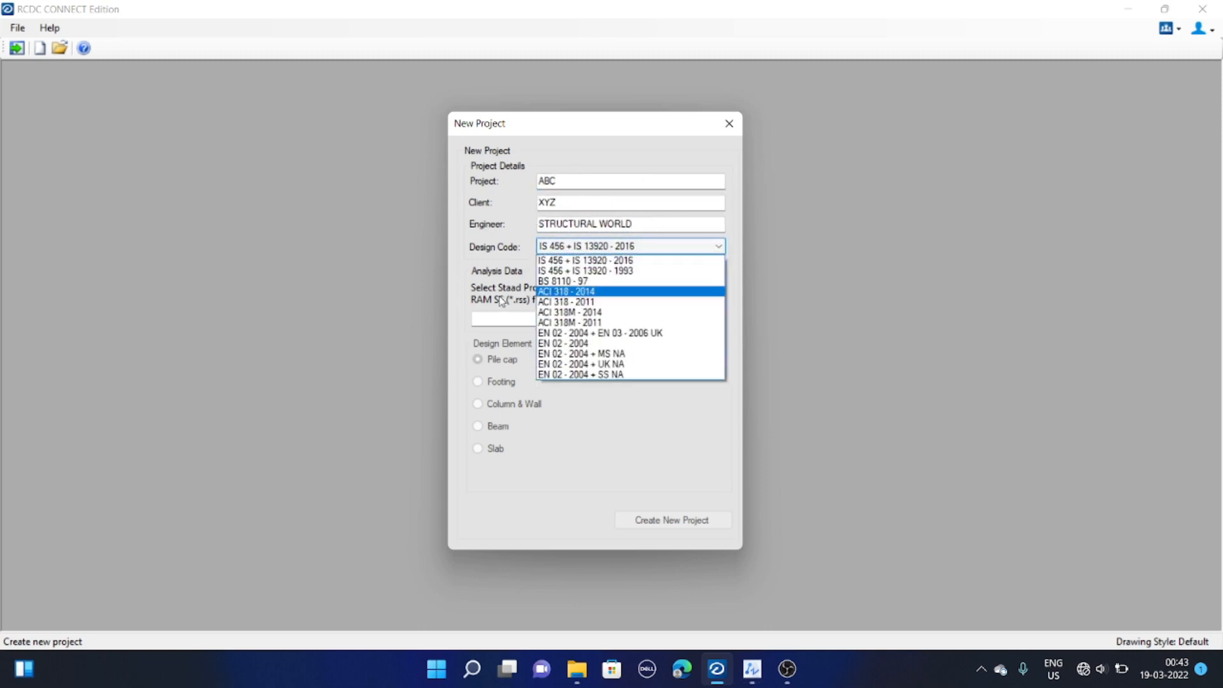
click(628, 260)
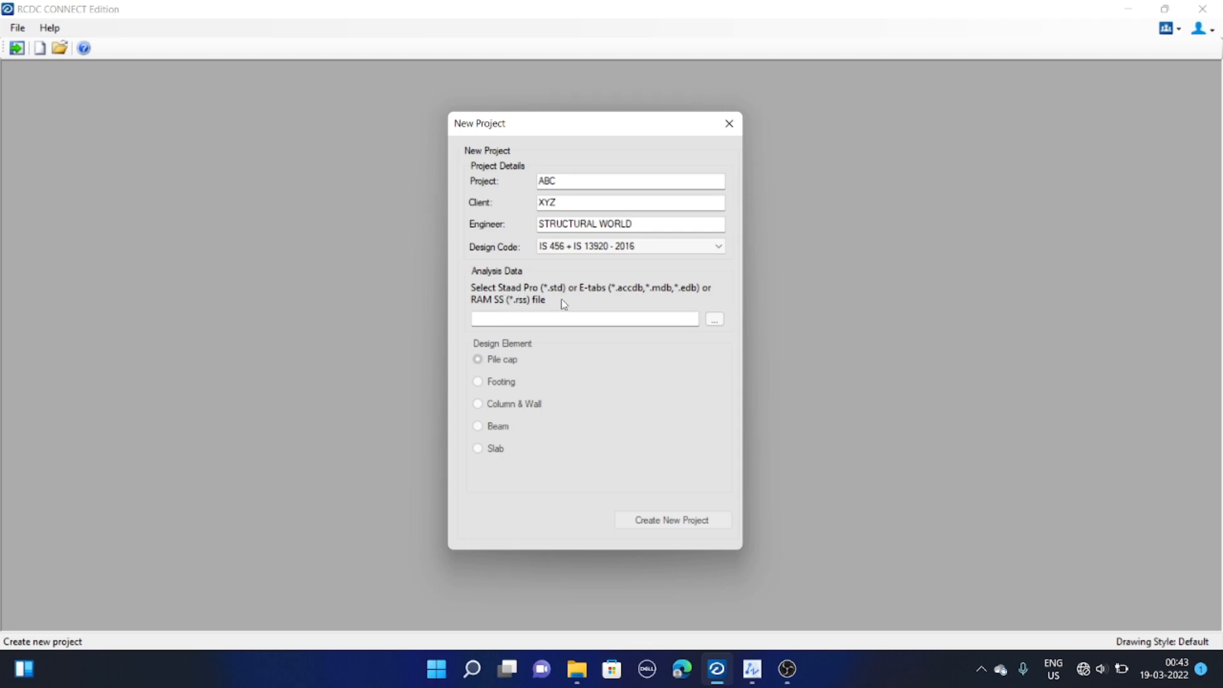
Select the Hospital_mdb analysis file from the rcdc folder as the project's analysis data
click(713, 321)
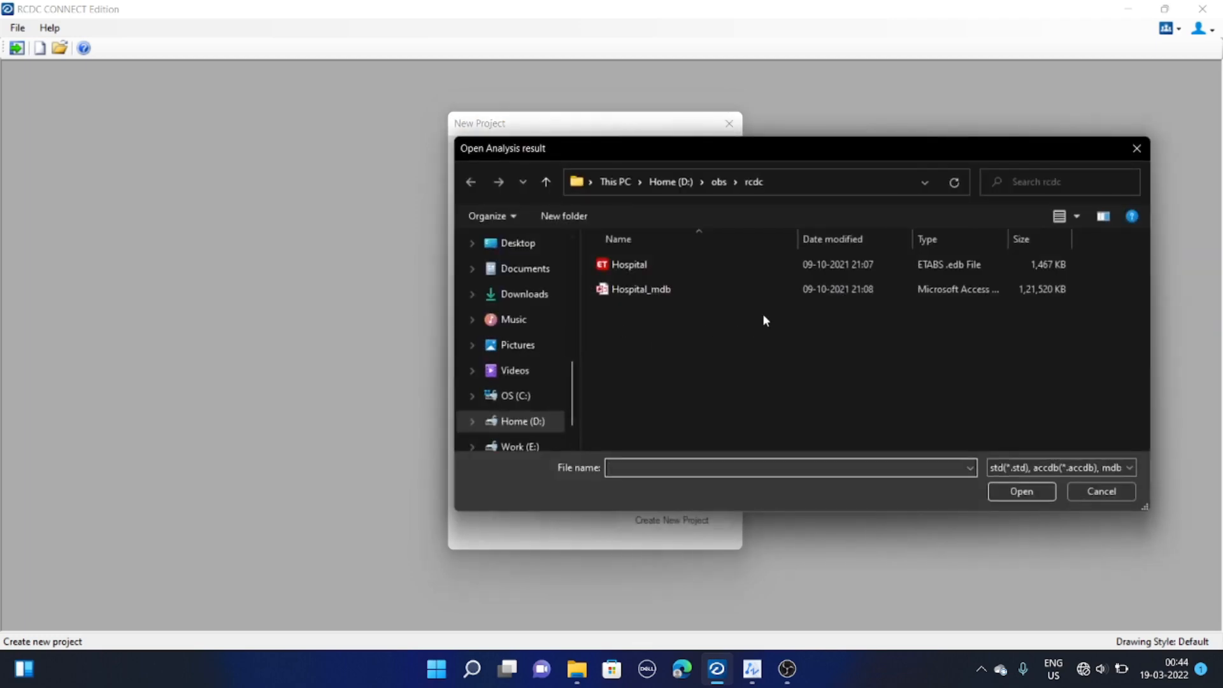
click(688, 293)
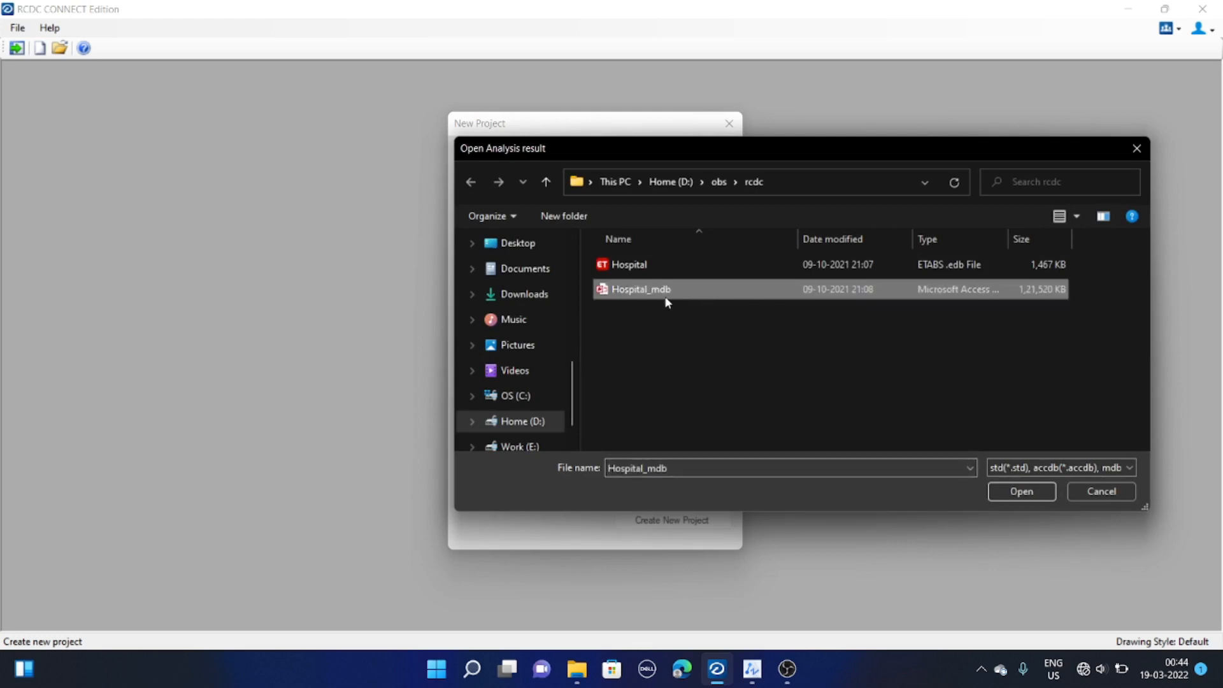
click(1020, 491)
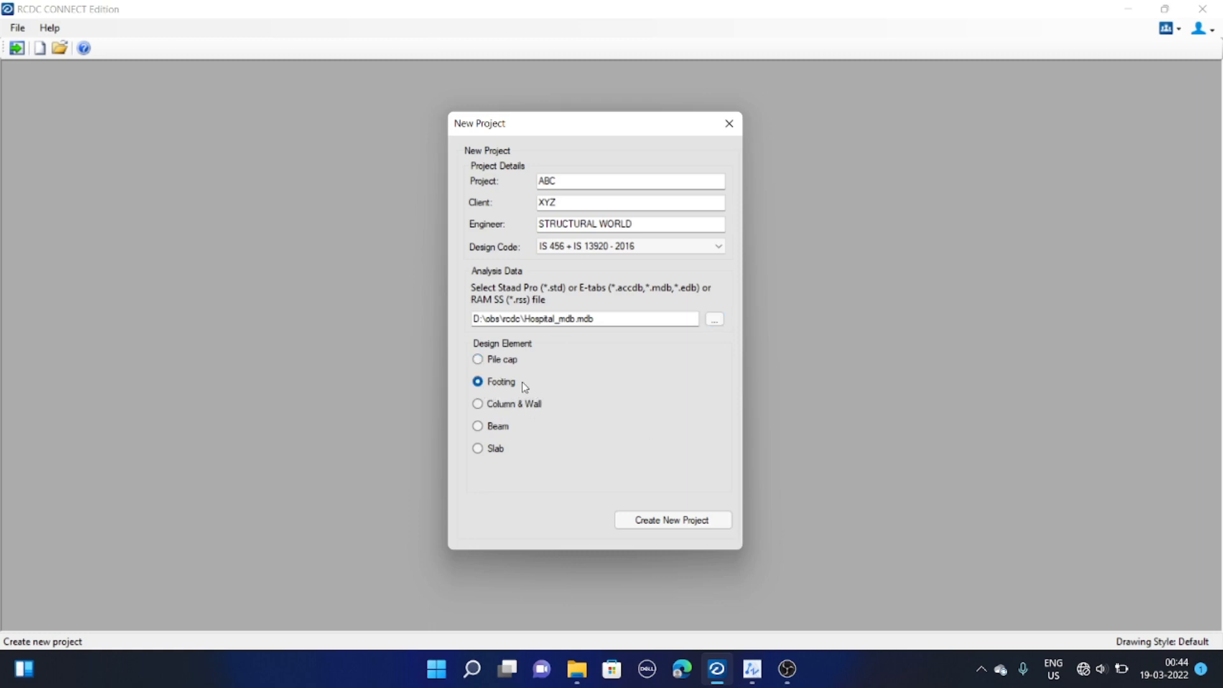
Create the new footing project, declining association with a CONNECTED project
click(684, 521)
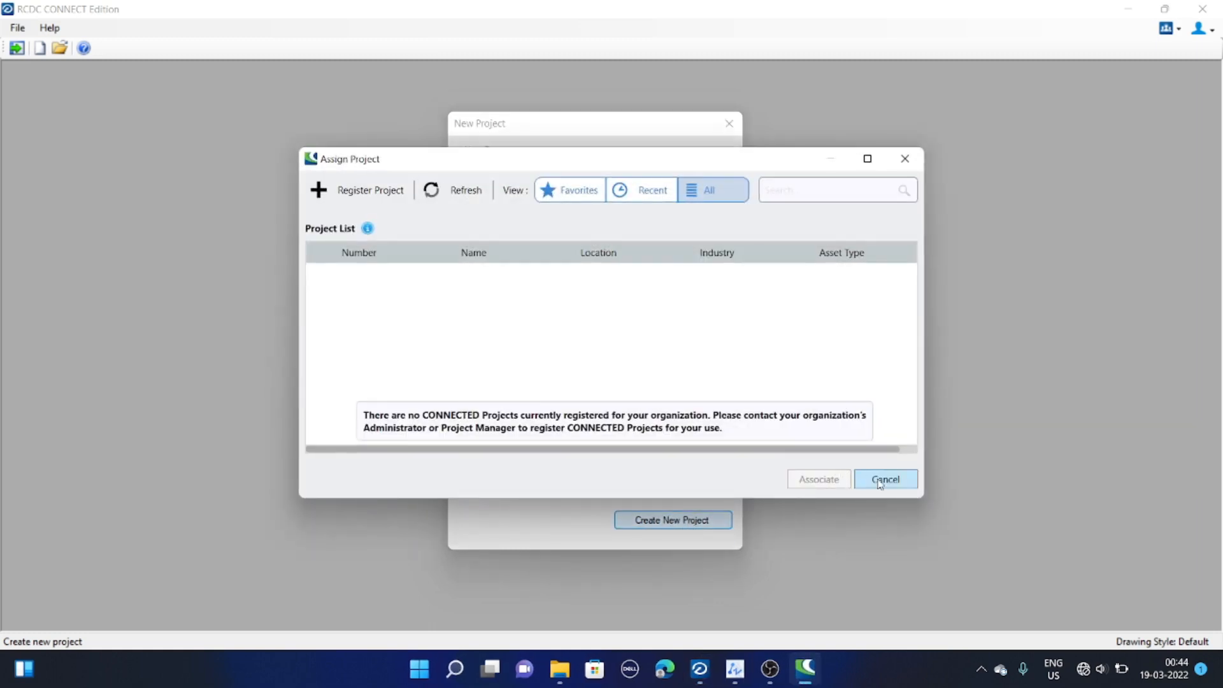
click(883, 480)
click(727, 393)
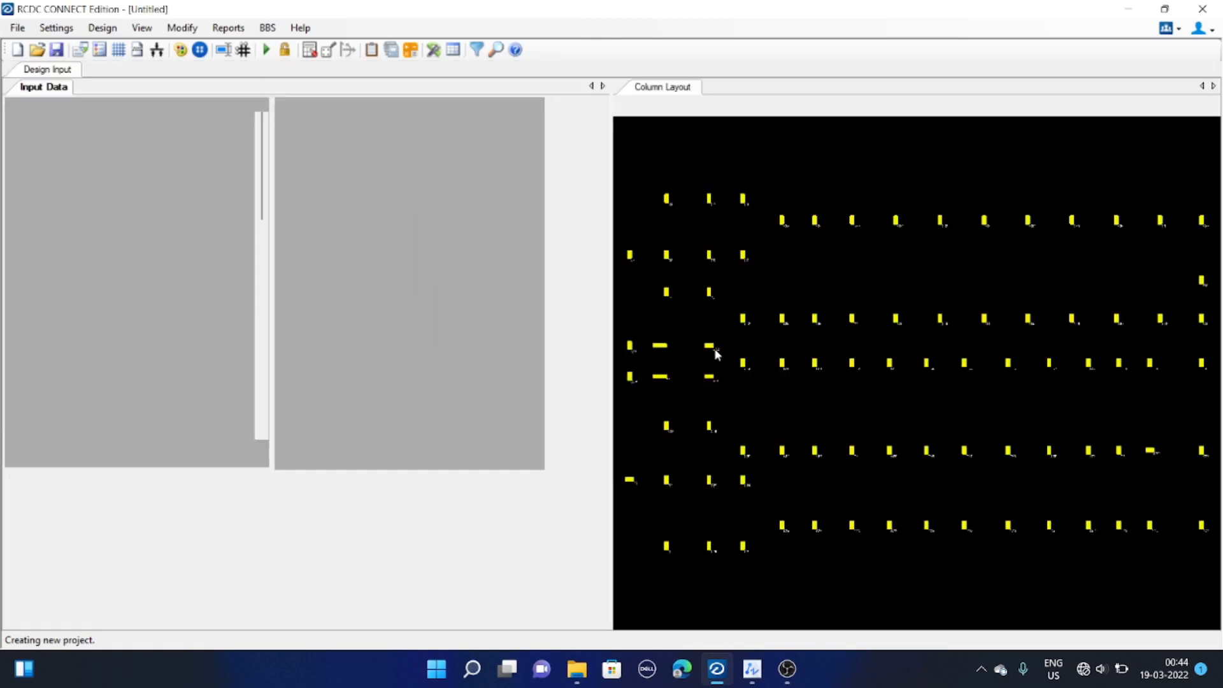
Examine the column layout plan by zooming and panning across the columns
click(691, 344)
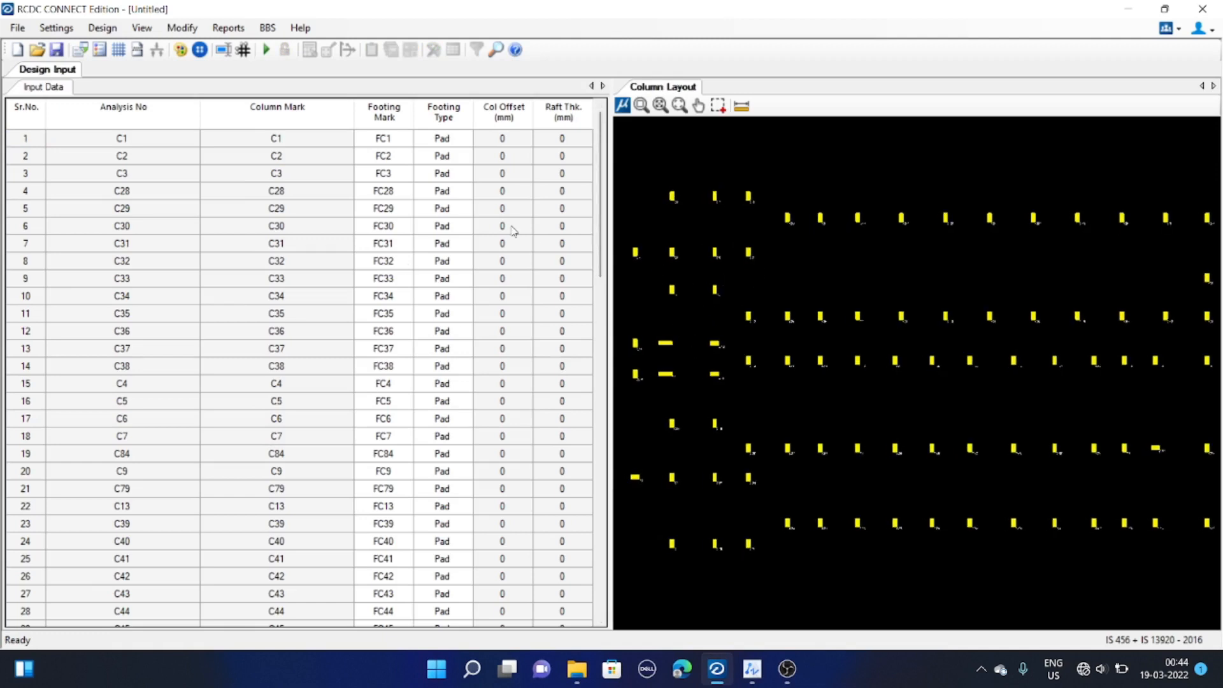
mouse_move(667, 307)
middle_down()
mouse_move(684, 302)
mouse_move(678, 315)
middle_up()
middle_drag(738, 290, 721, 282)
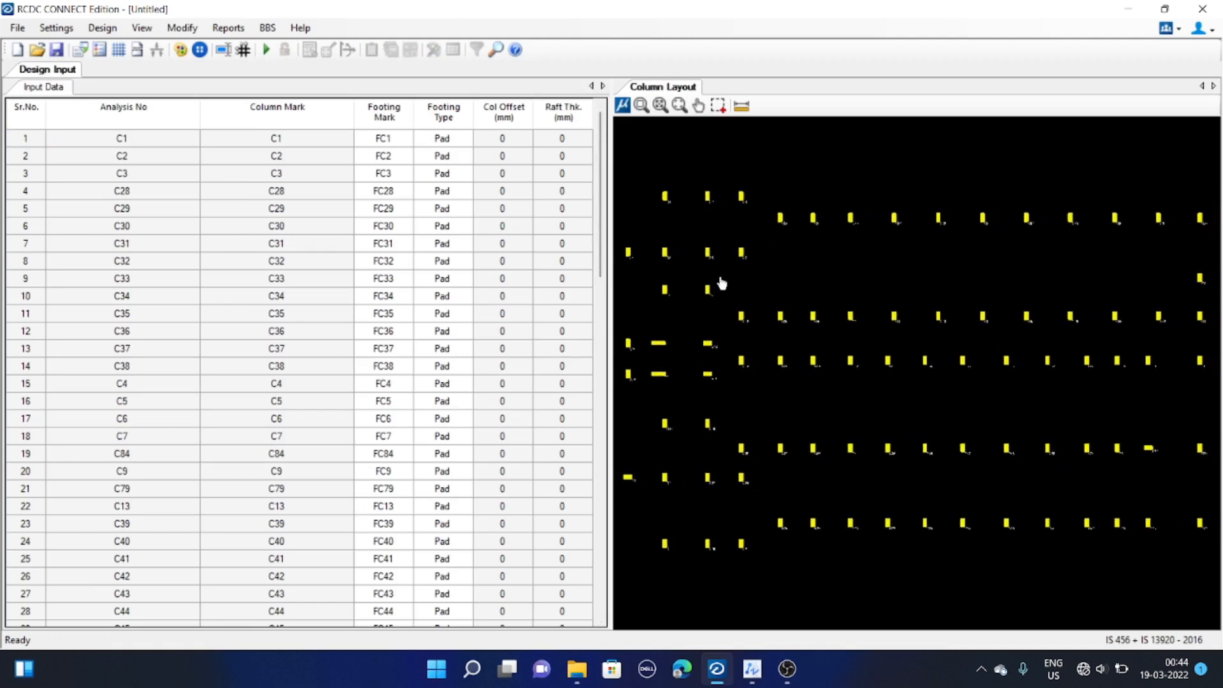
middle_drag(797, 244, 790, 238)
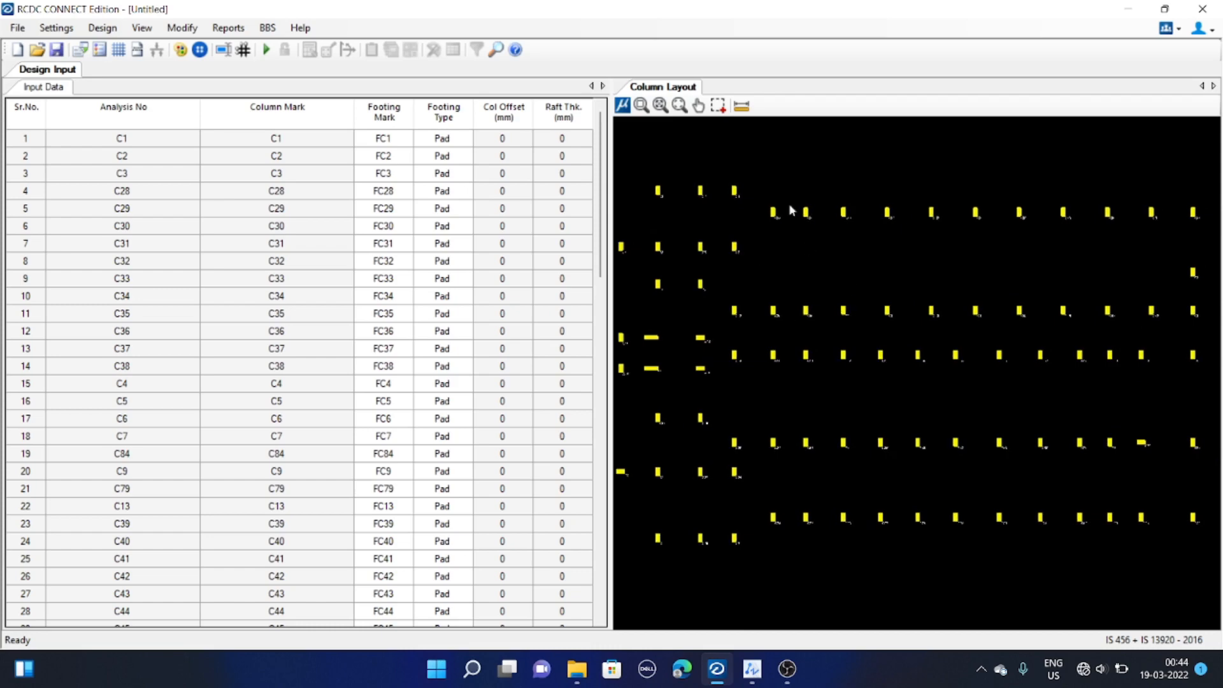
middle_drag(920, 286, 865, 270)
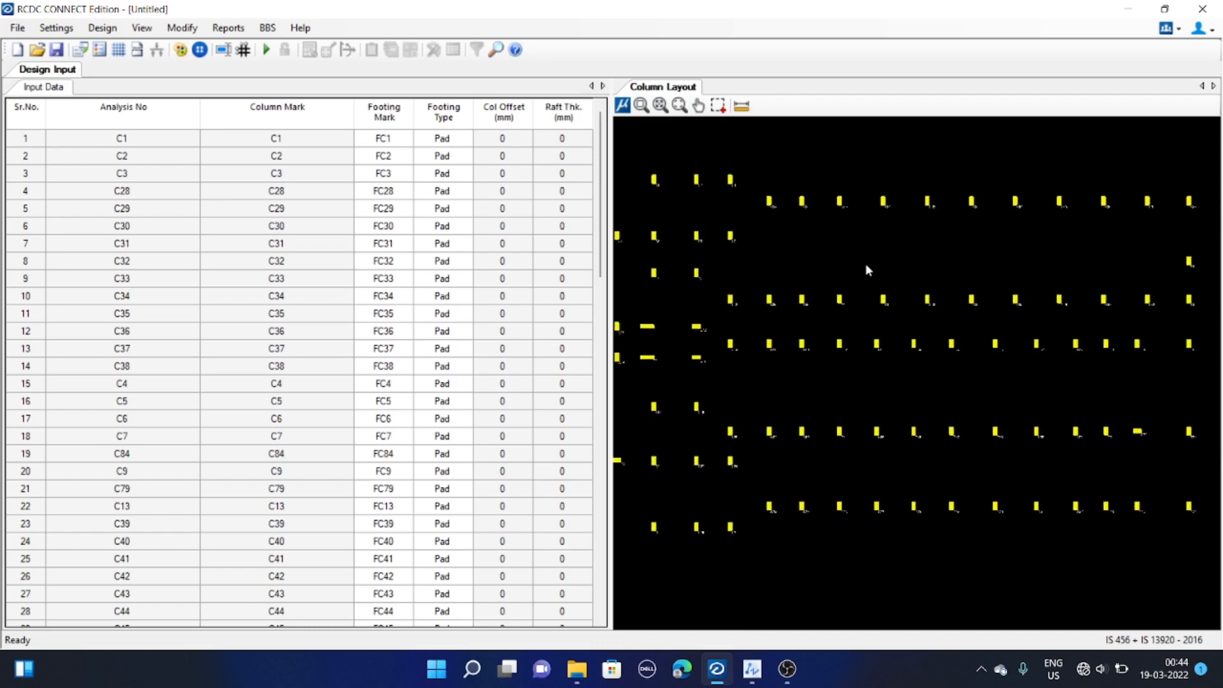
middle_drag(1007, 278, 990, 278)
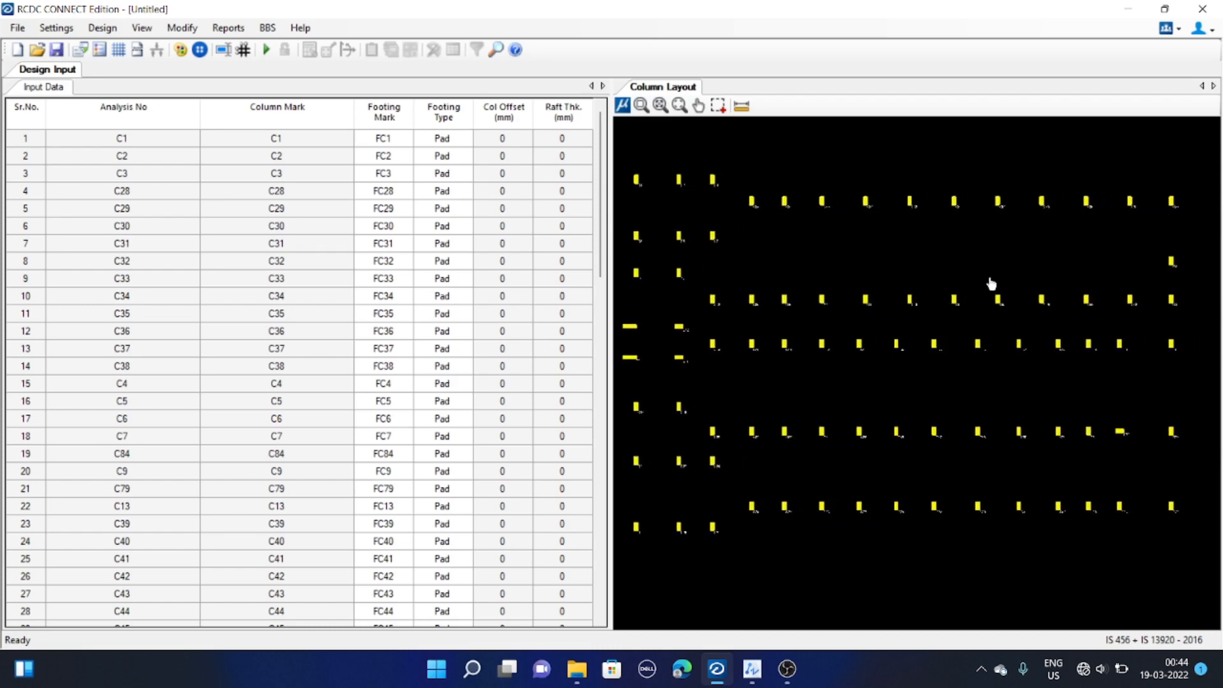
scroll(916, 276, down, 1)
middle_drag(884, 279, 931, 301)
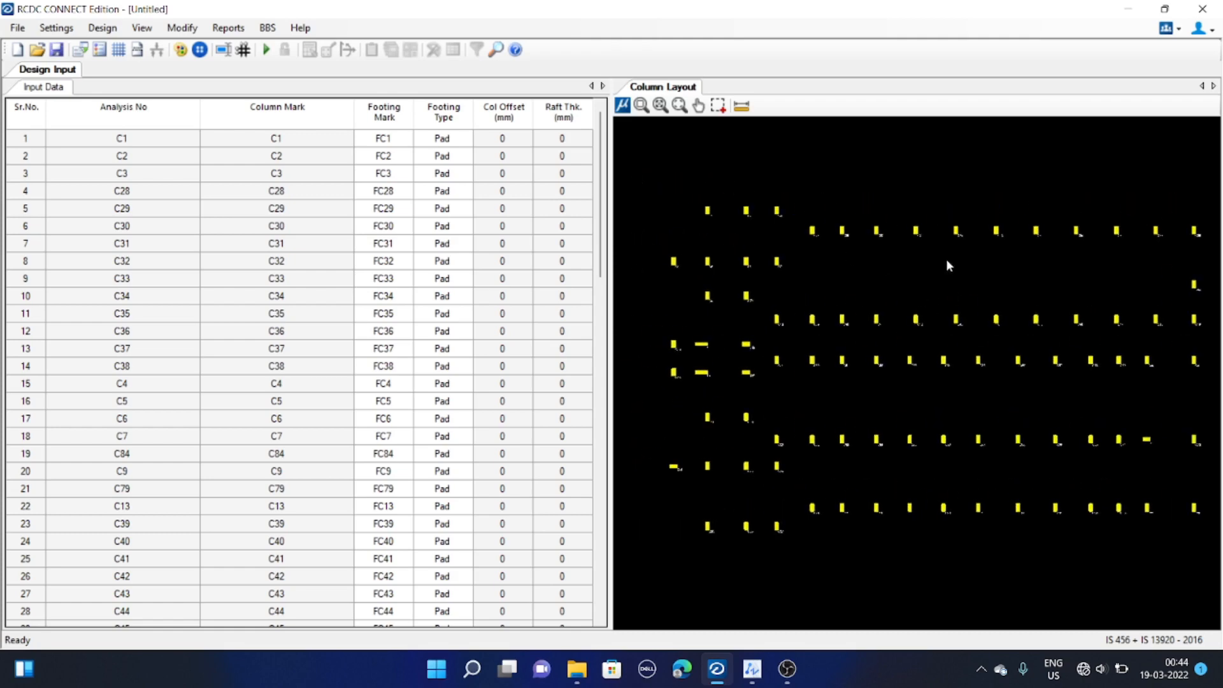
scroll(688, 219, up, 5)
scroll(840, 299, up, 2)
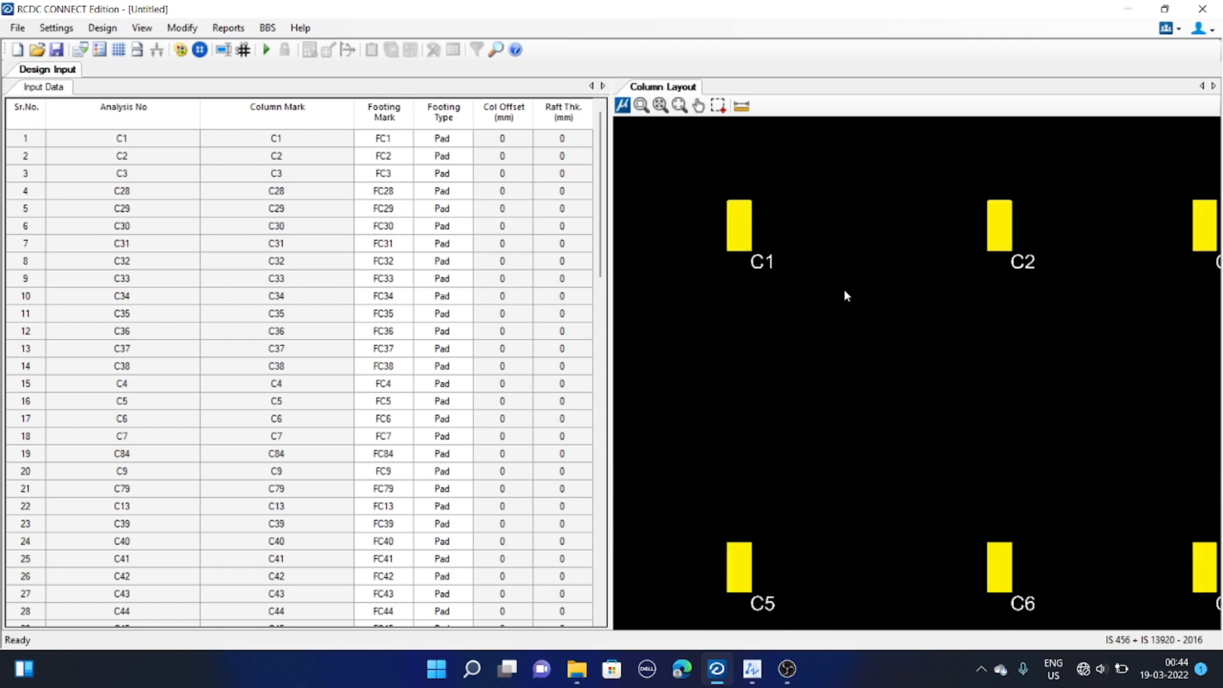
middle_drag(859, 295, 742, 255)
scroll(752, 262, down, 1)
scroll(764, 266, down, 2)
middle_drag(1032, 283, 790, 272)
middle_drag(1178, 301, 679, 295)
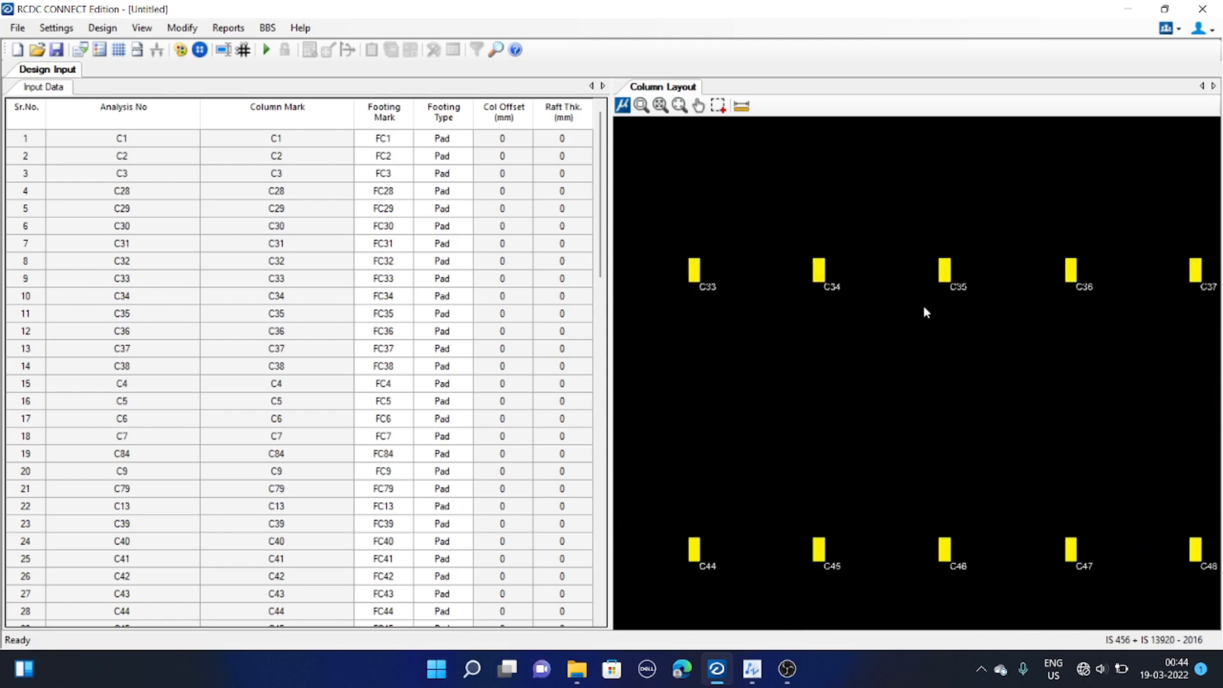
middle_drag(1204, 351, 910, 318)
scroll(911, 319, down, 1)
middle_drag(888, 437, 1060, 258)
scroll(892, 340, down, 3)
scroll(826, 386, down, 2)
mouse_move(864, 421)
middle_down()
mouse_move(1019, 398)
mouse_move(962, 385)
mouse_move(740, 432)
mouse_move(767, 402)
mouse_move(878, 408)
middle_up()
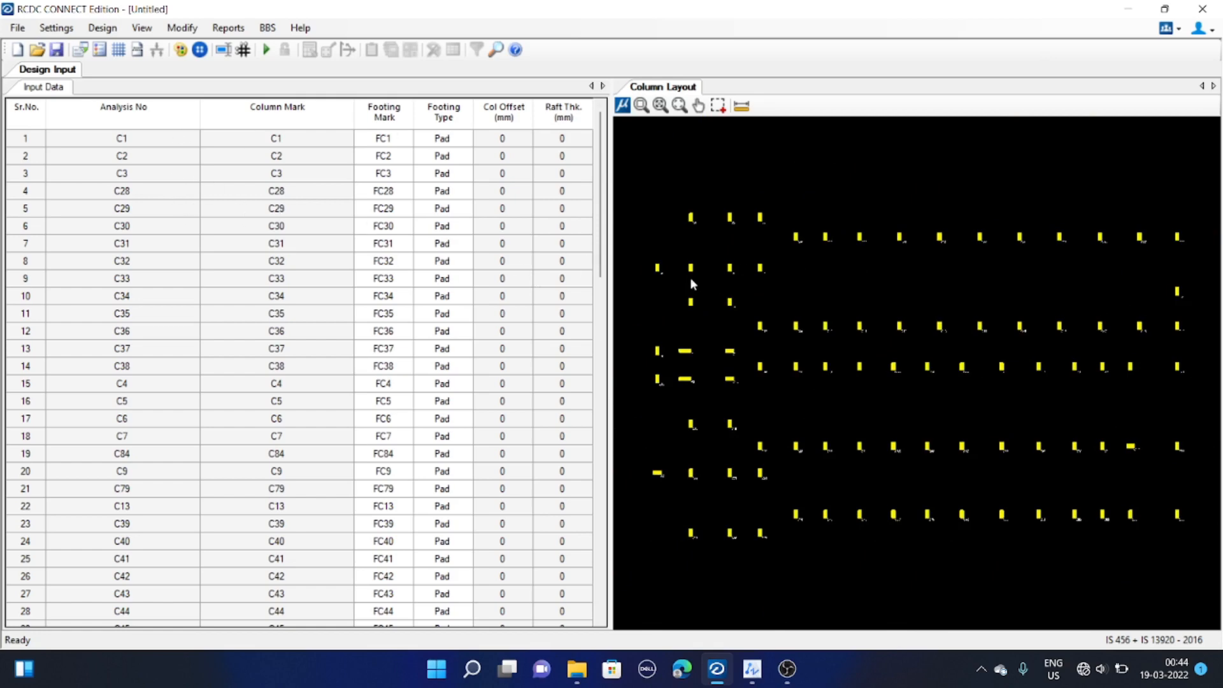
middle_drag(781, 315, 767, 311)
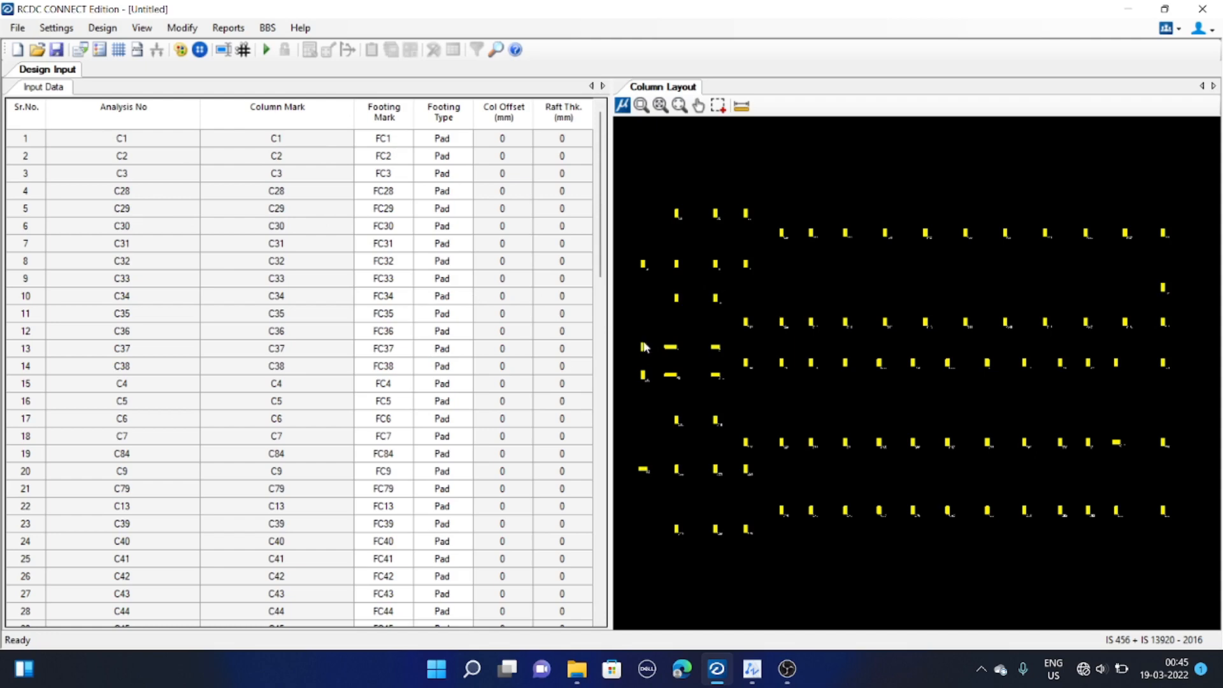
middle_drag(713, 298, 707, 297)
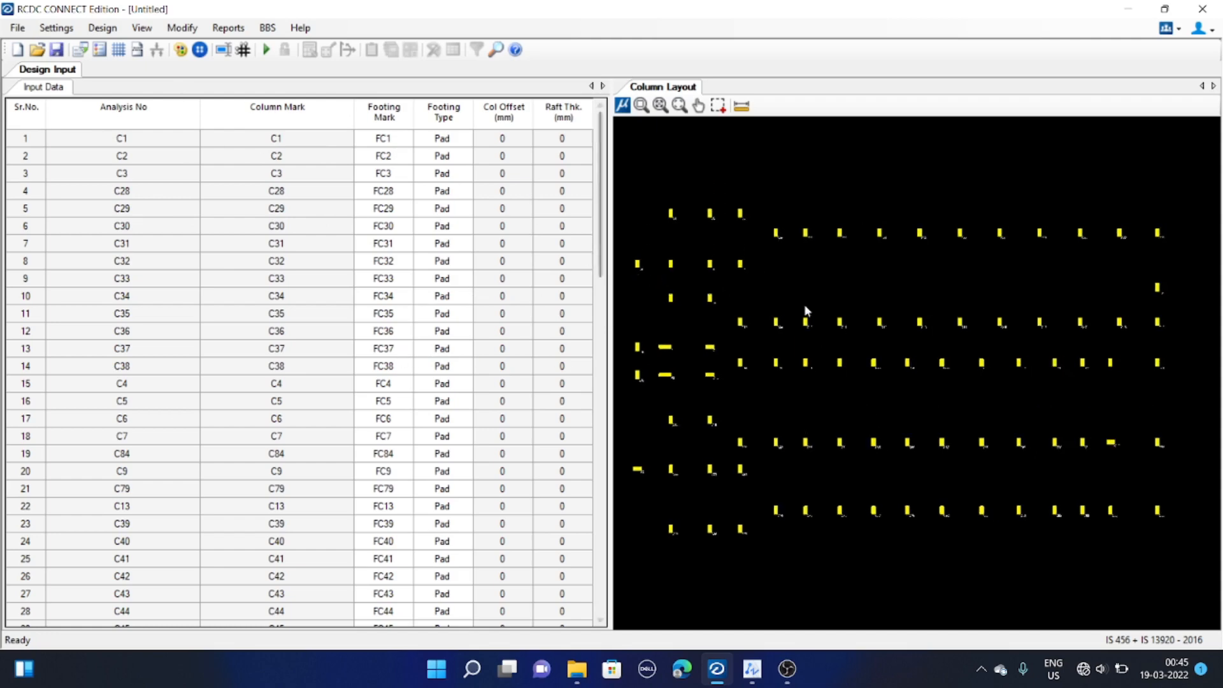
middle_drag(761, 303, 750, 299)
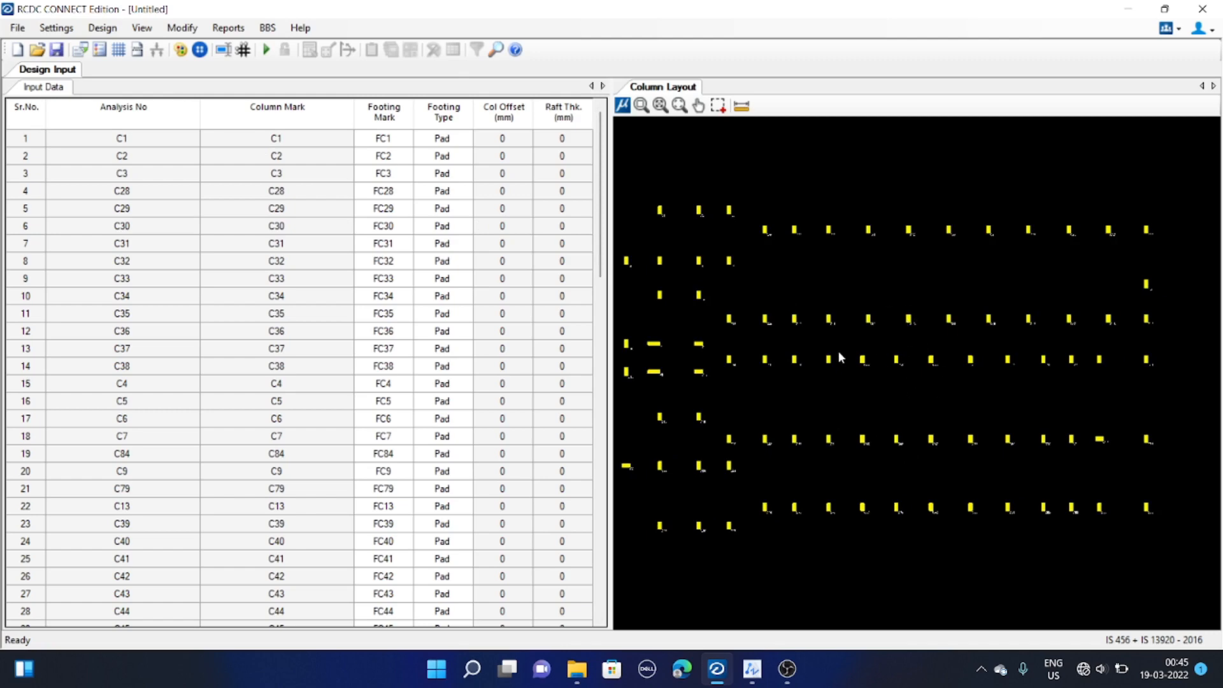
middle_drag(841, 357, 854, 352)
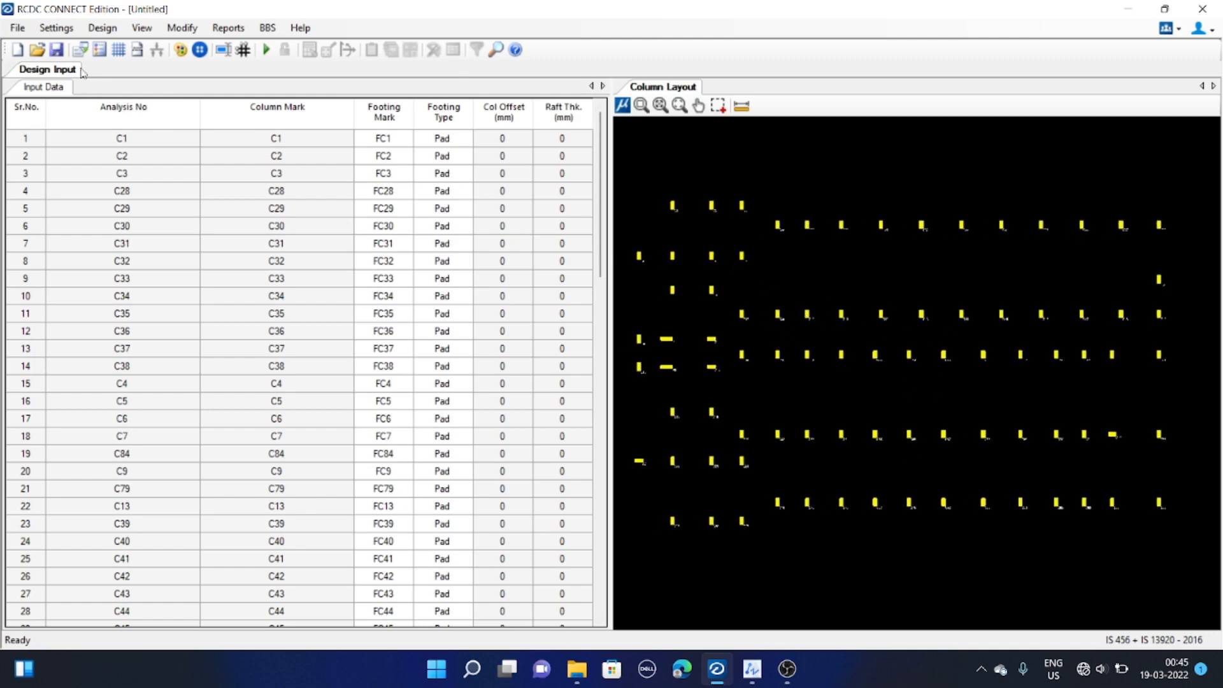
Import column data from the HOSPITAL COLUMN DESIGN file in the rcdc folder
click(15, 28)
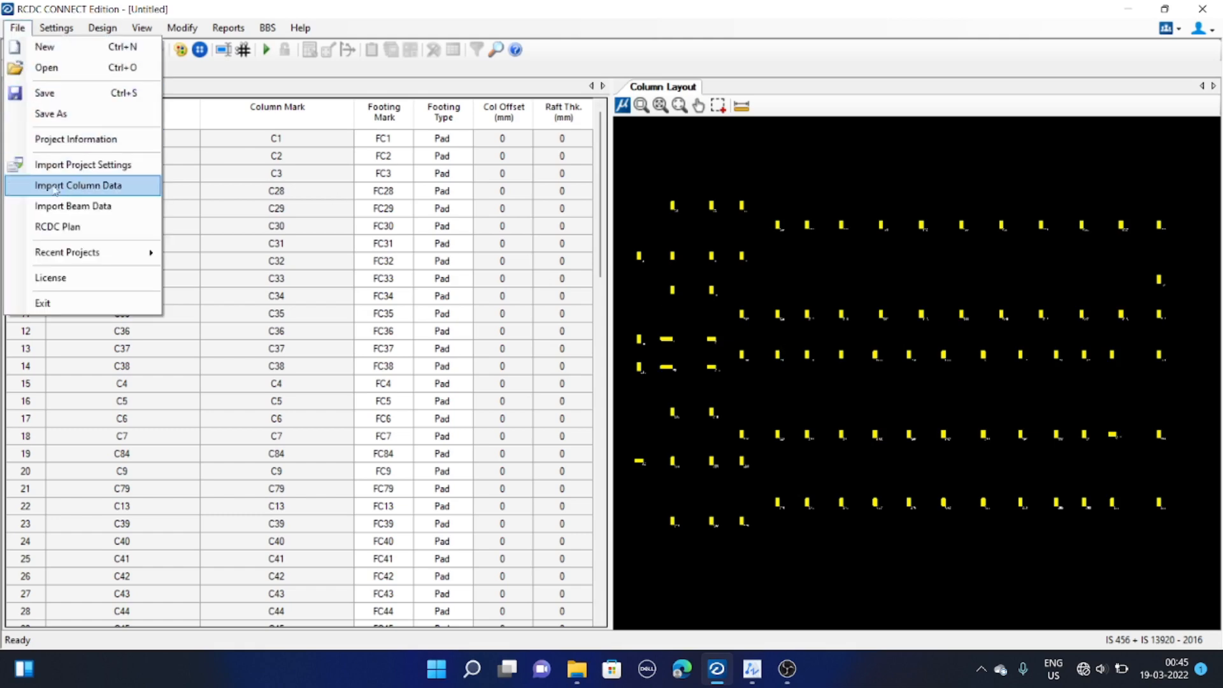
click(101, 189)
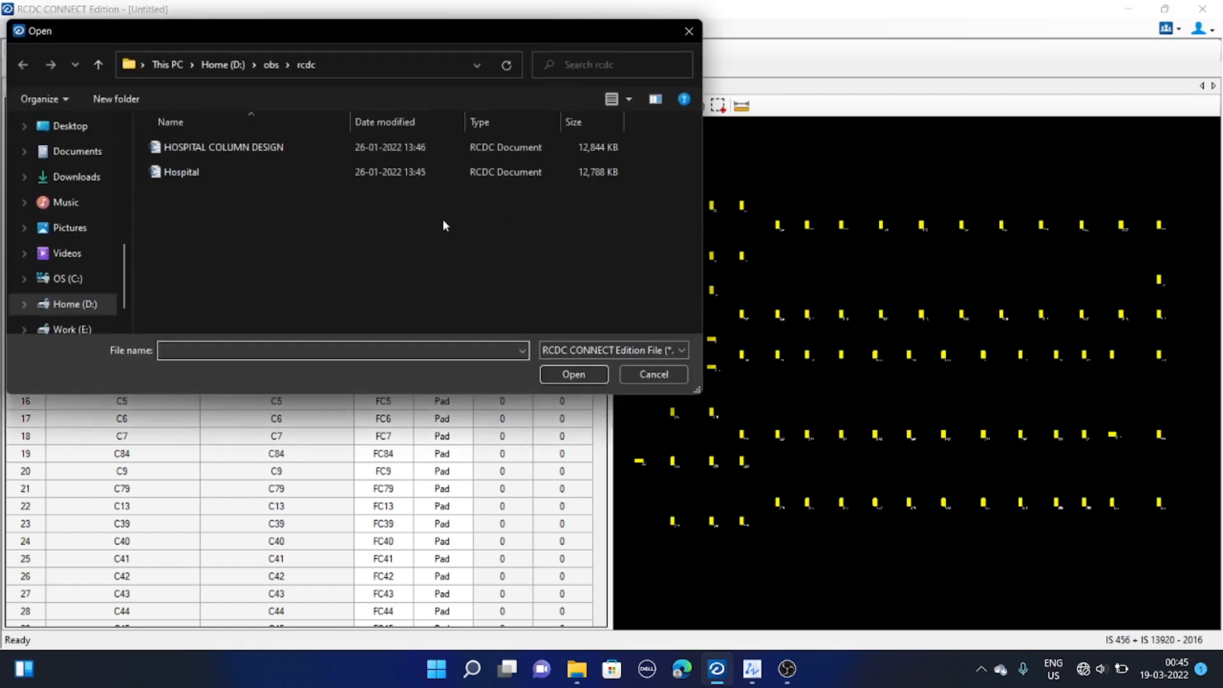
drag(294, 38, 462, 103)
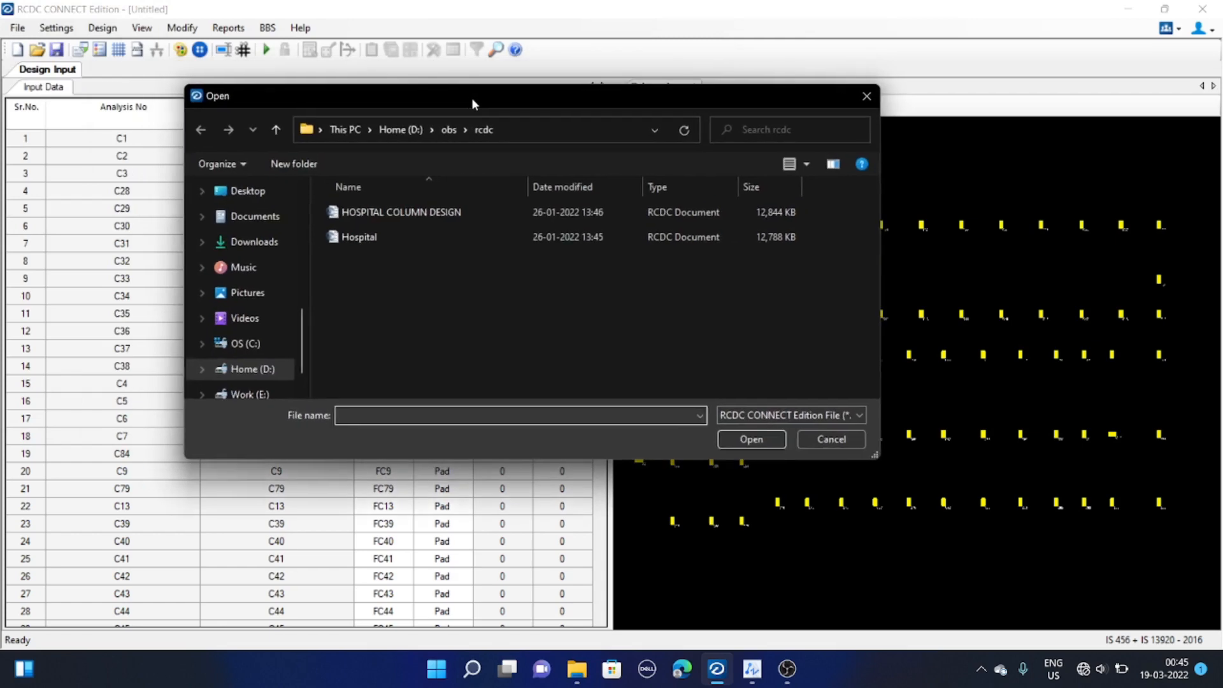
click(390, 214)
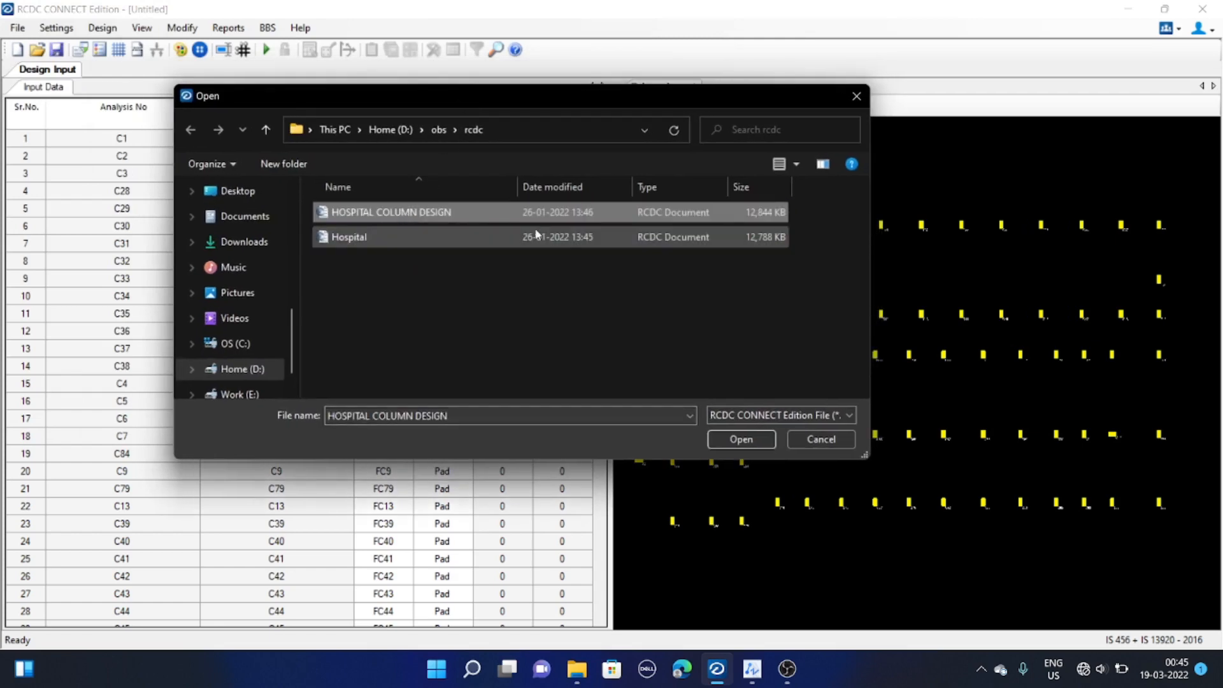
click(733, 439)
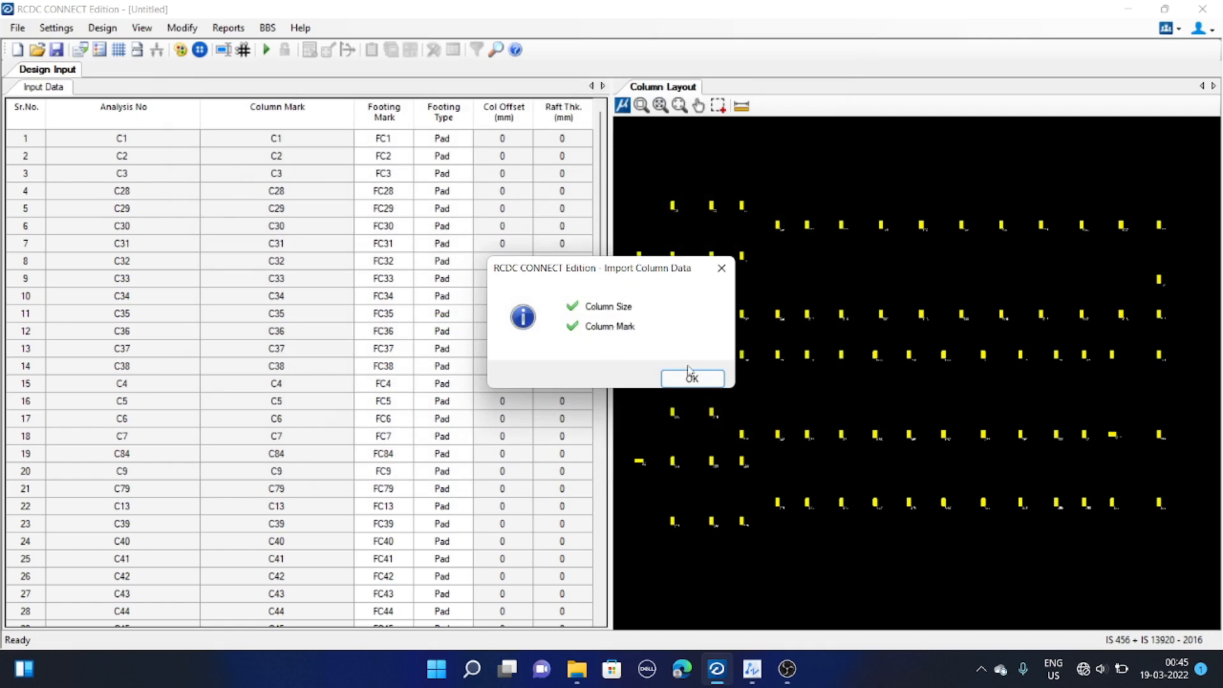
drag(650, 272, 637, 274)
click(672, 380)
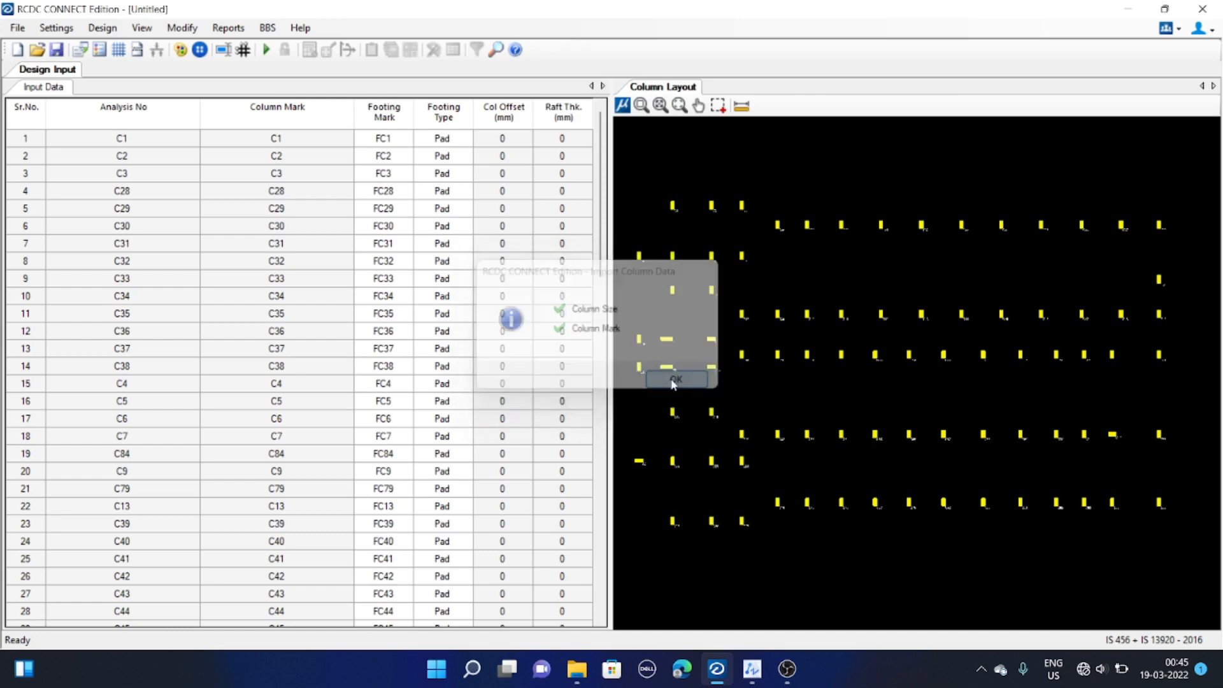
scroll(671, 377, up, 5)
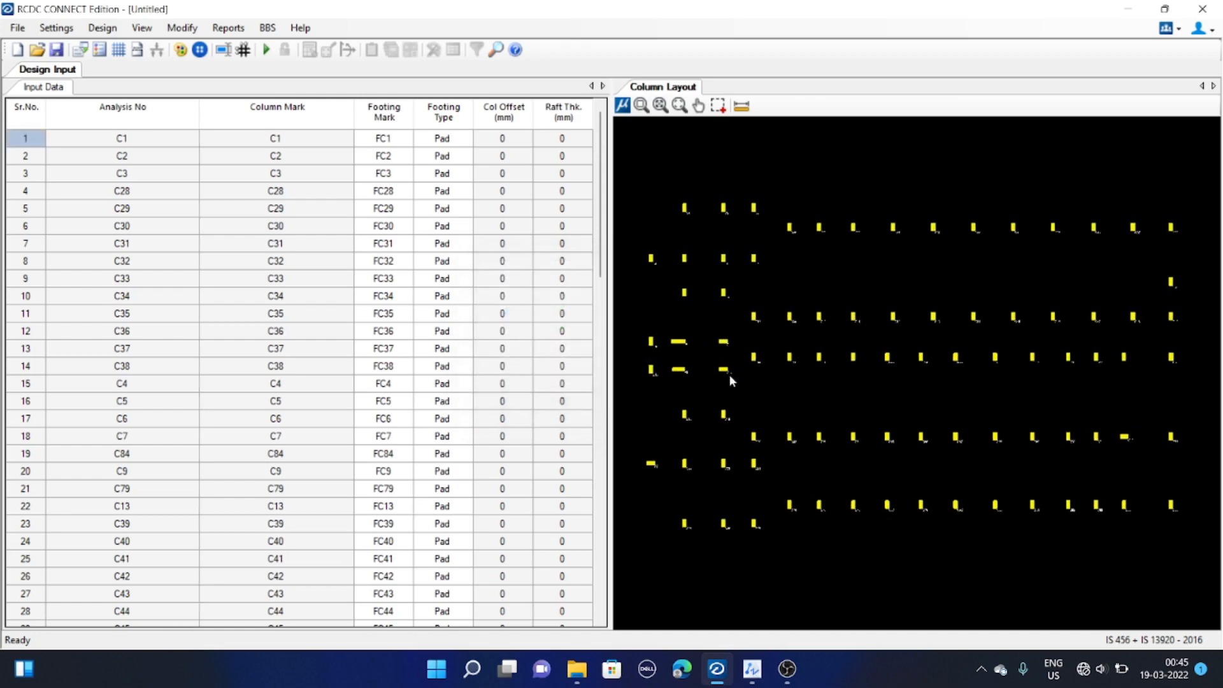
scroll(887, 306, down, 8)
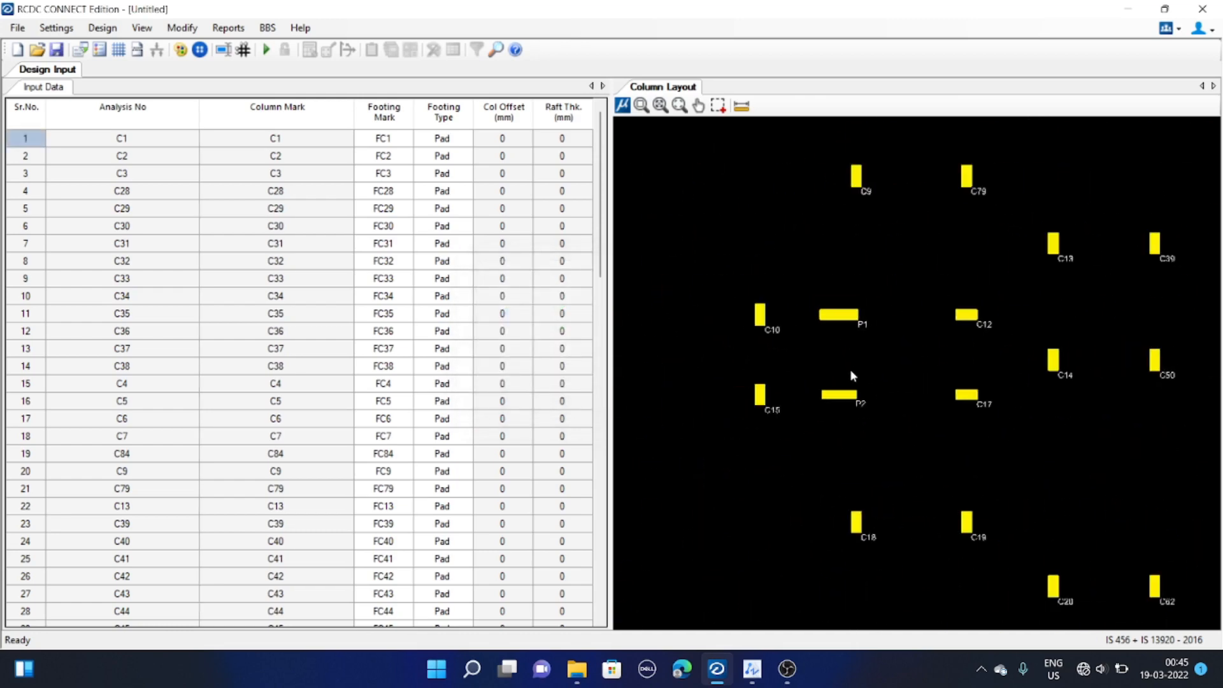
scroll(925, 301, down, 3)
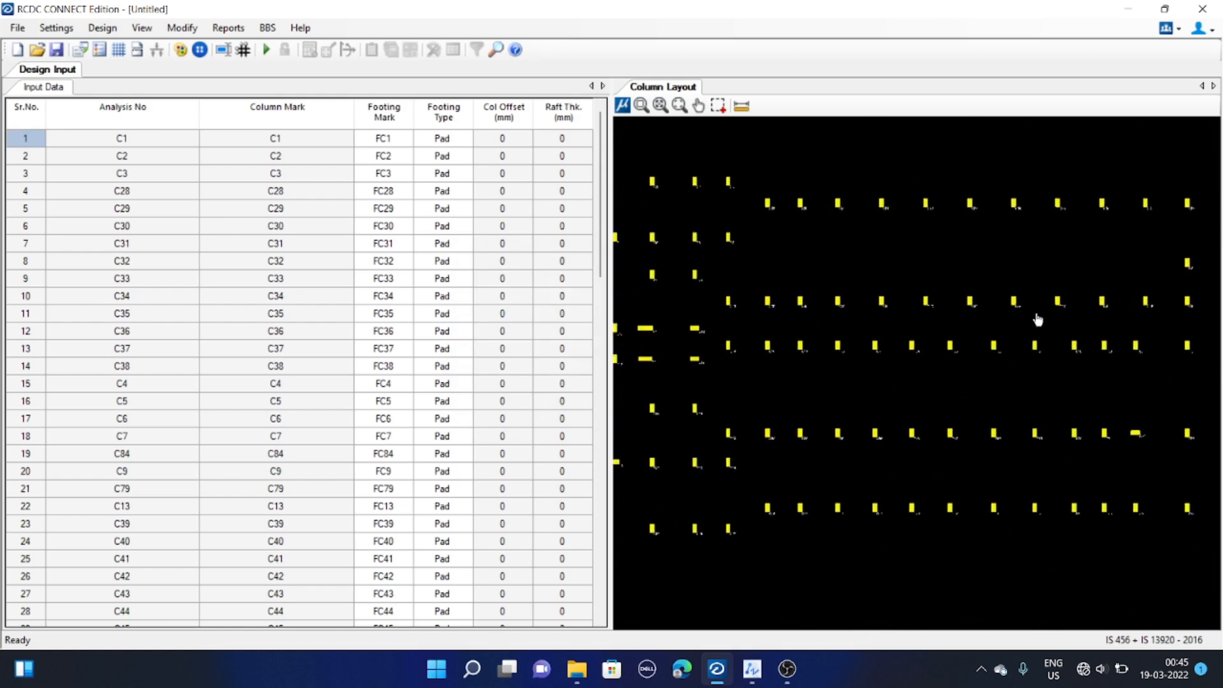
middle_drag(926, 301, 934, 302)
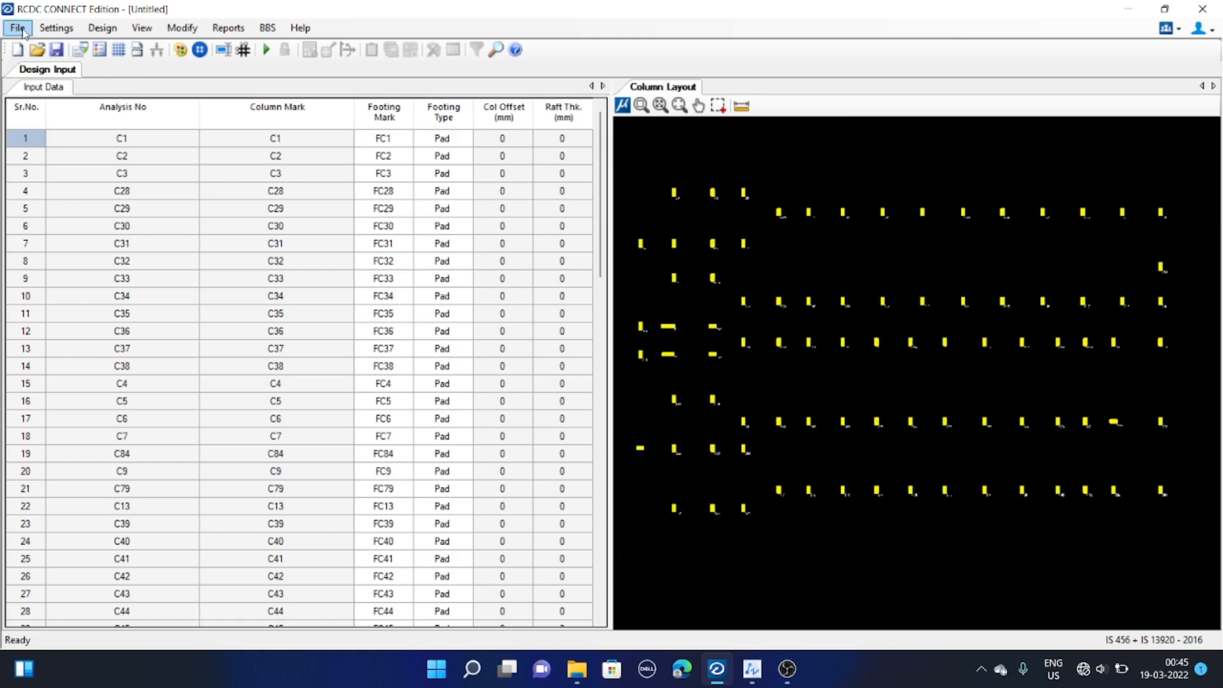
Open the general settings and turn off Provide Top Steel
click(48, 30)
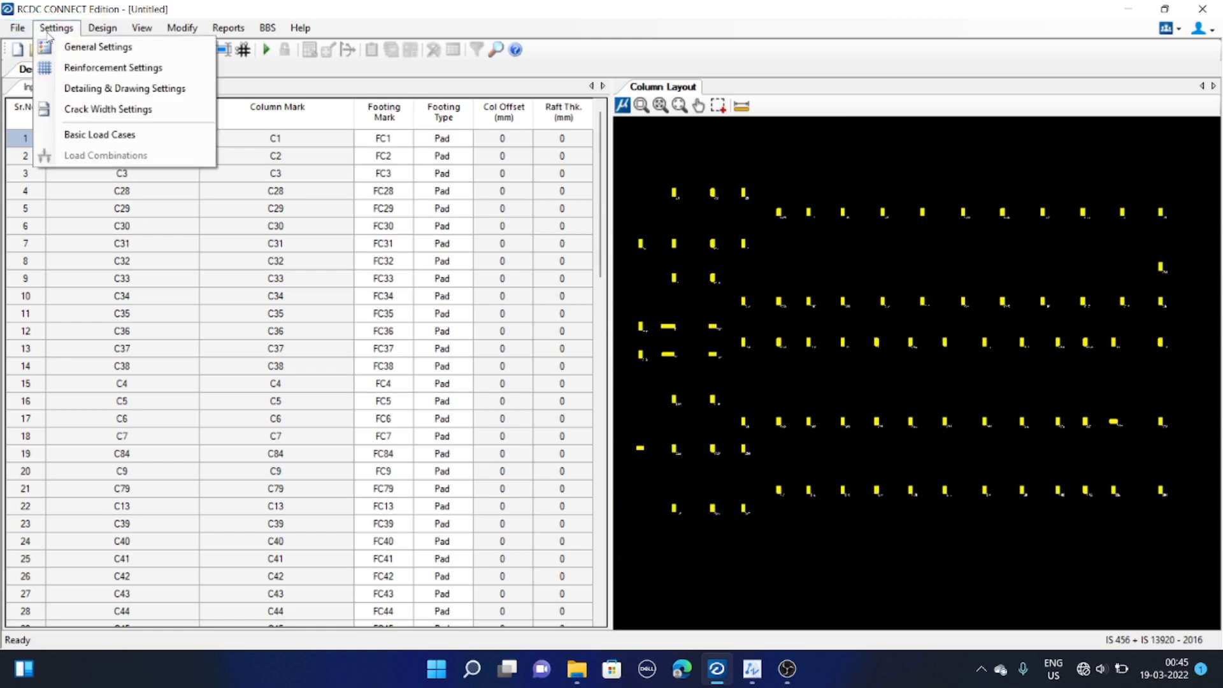
click(79, 51)
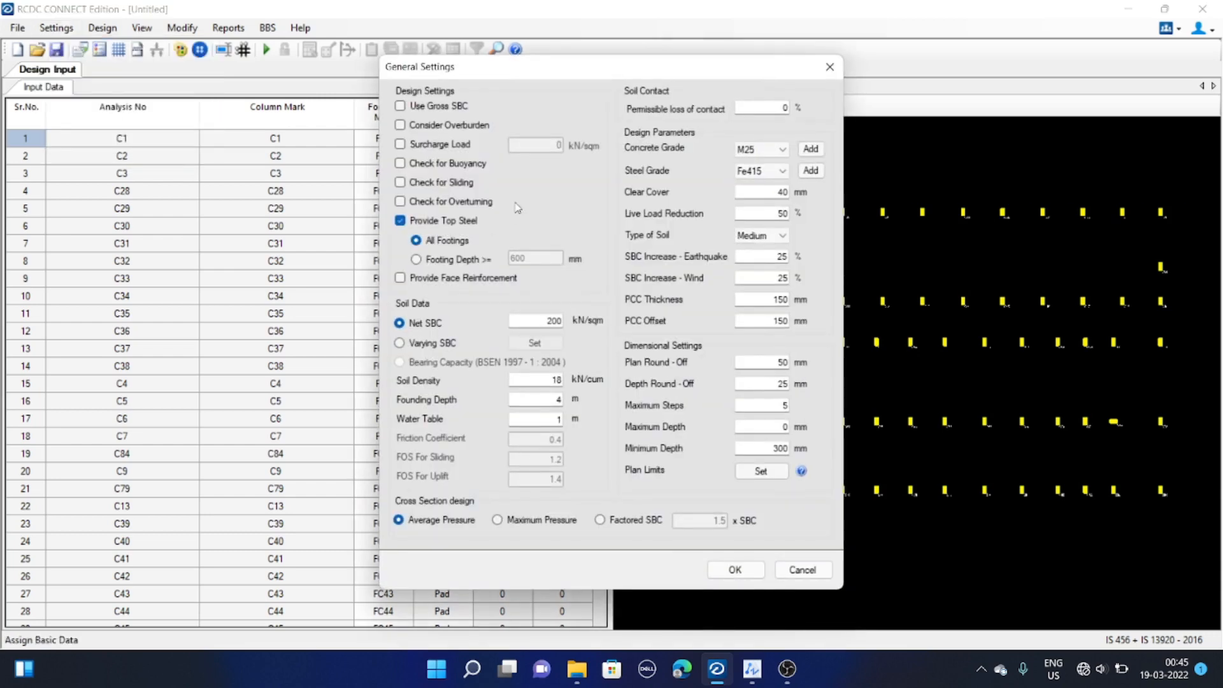
drag(546, 70, 481, 90)
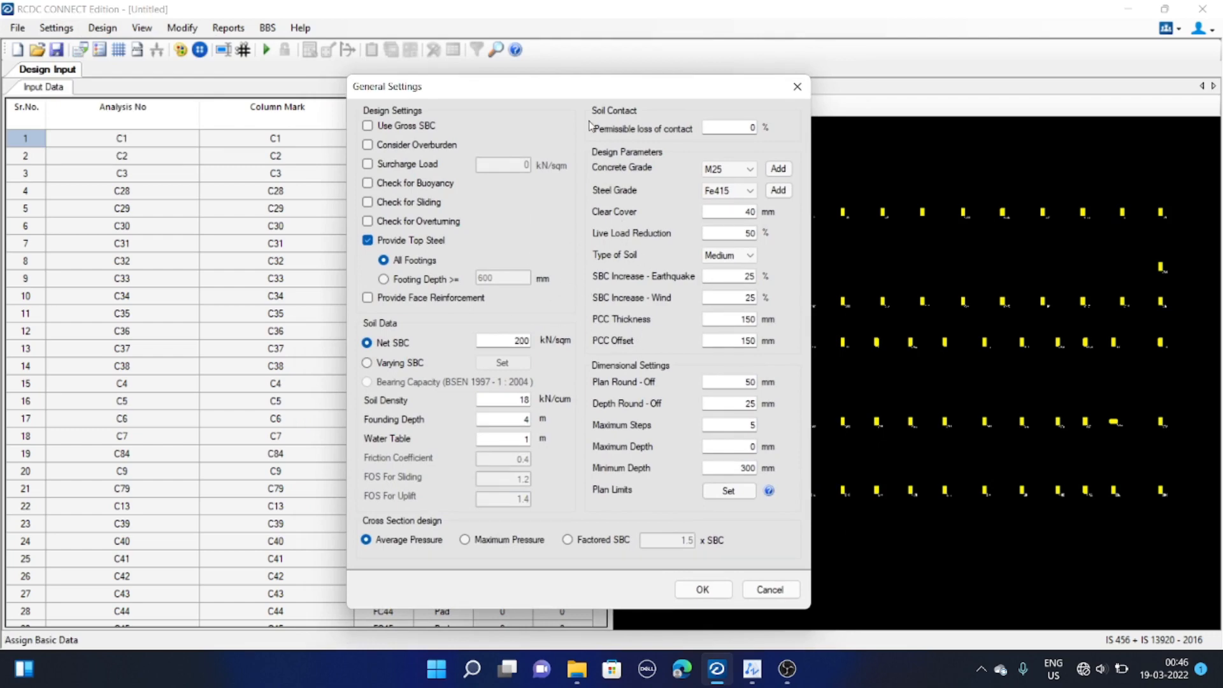
drag(579, 93, 584, 87)
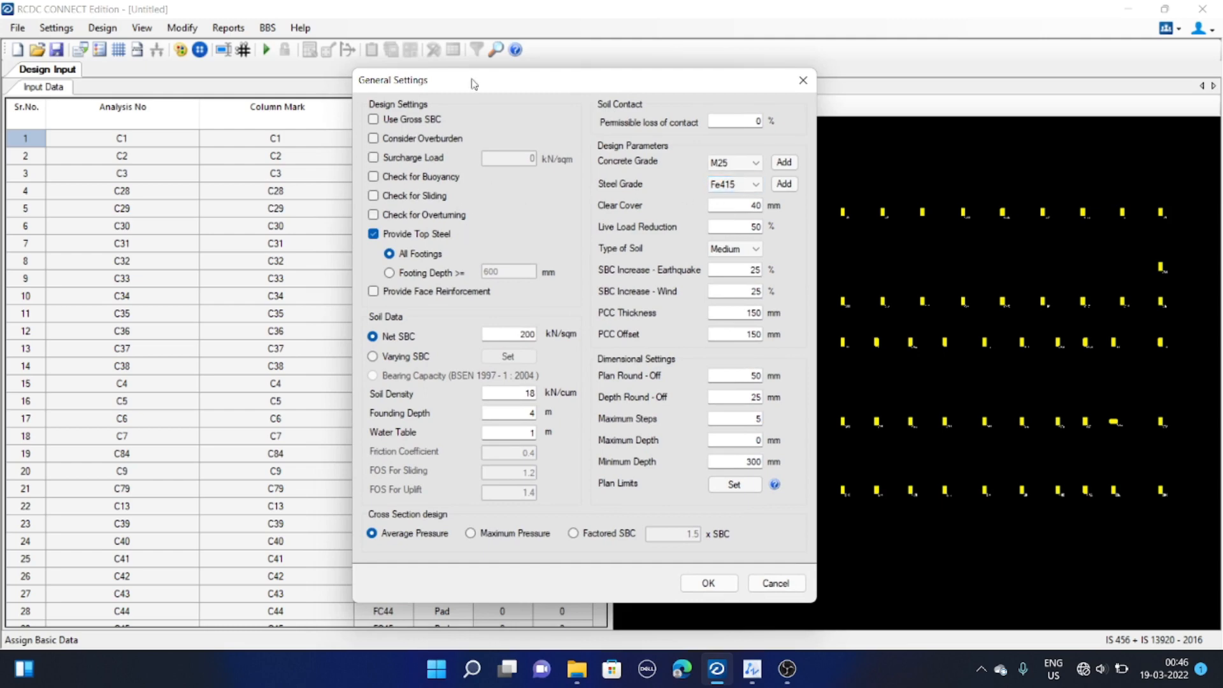
drag(474, 82, 474, 86)
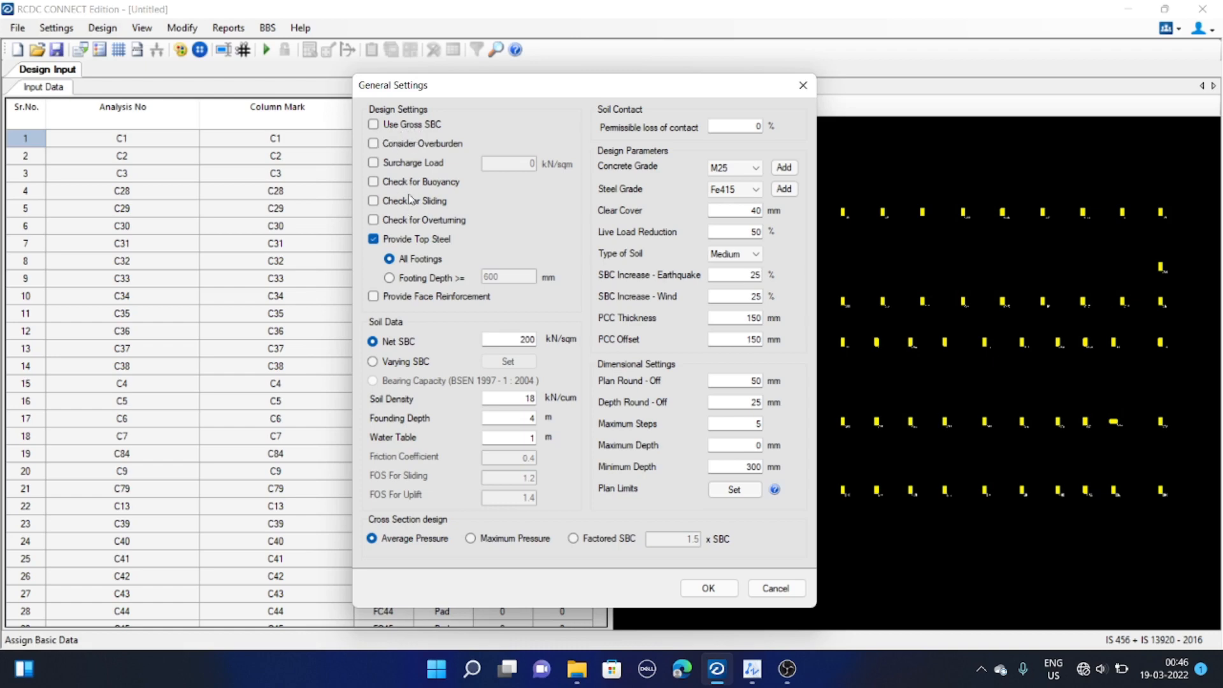
drag(451, 93, 457, 93)
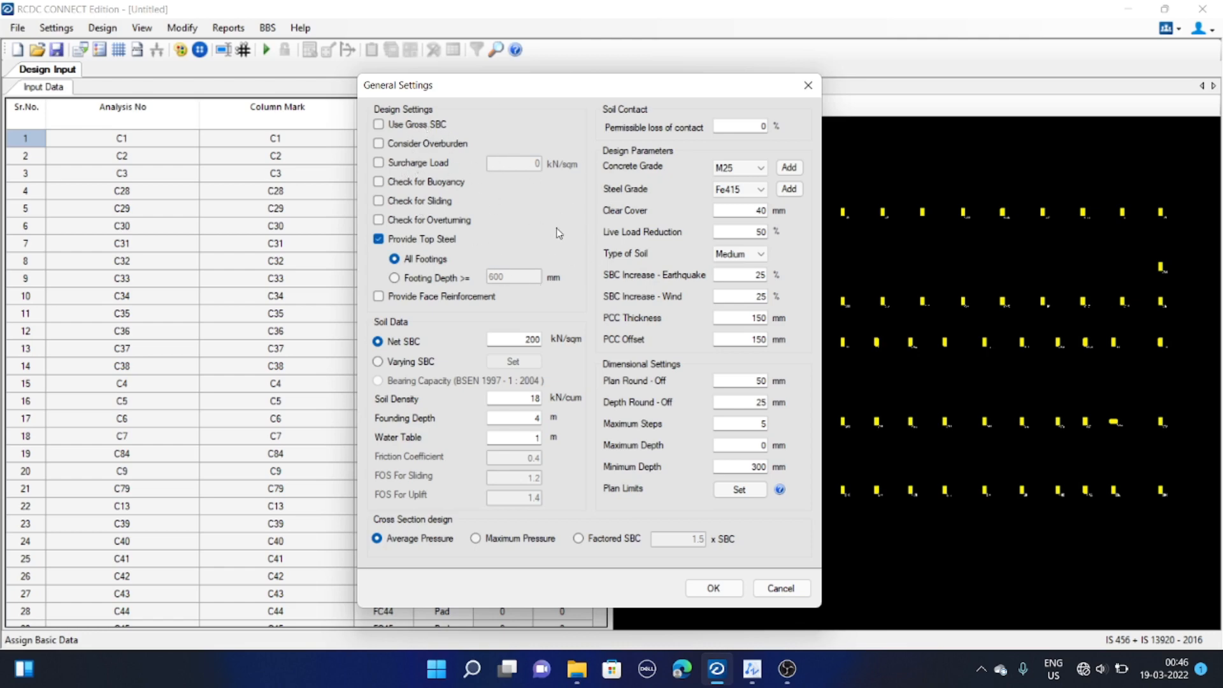
click(442, 242)
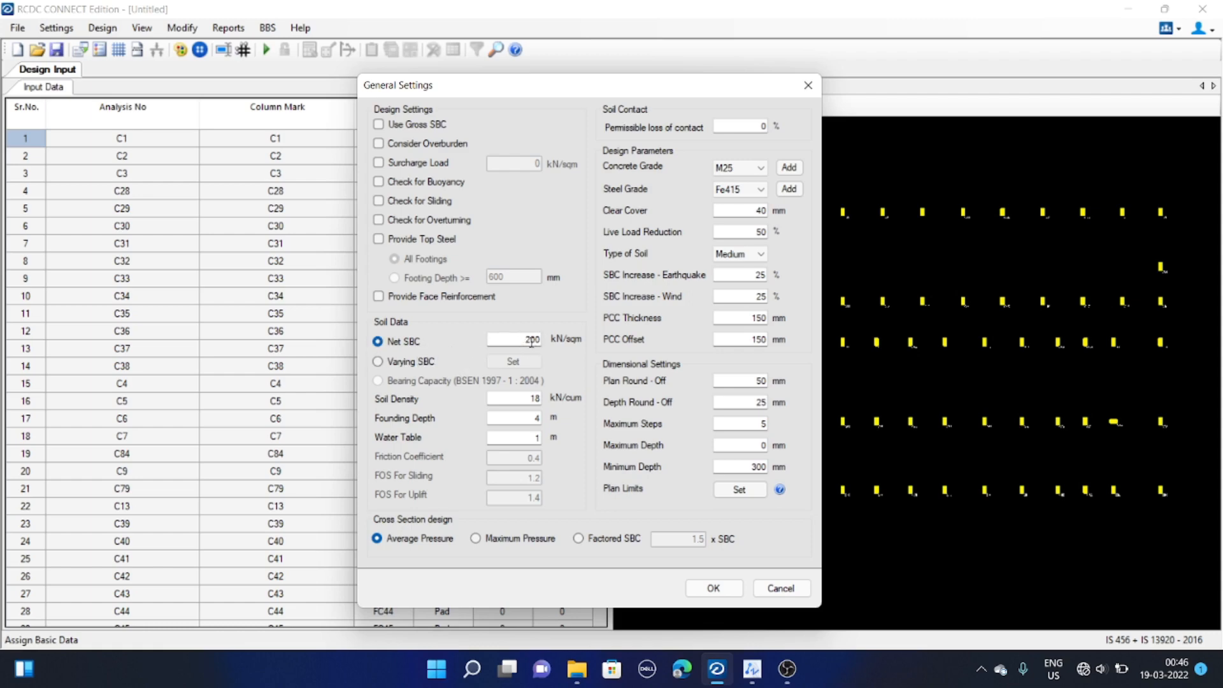
Set the net SBC to 300 kN/sqm
drag(519, 340, 551, 342)
text(300)
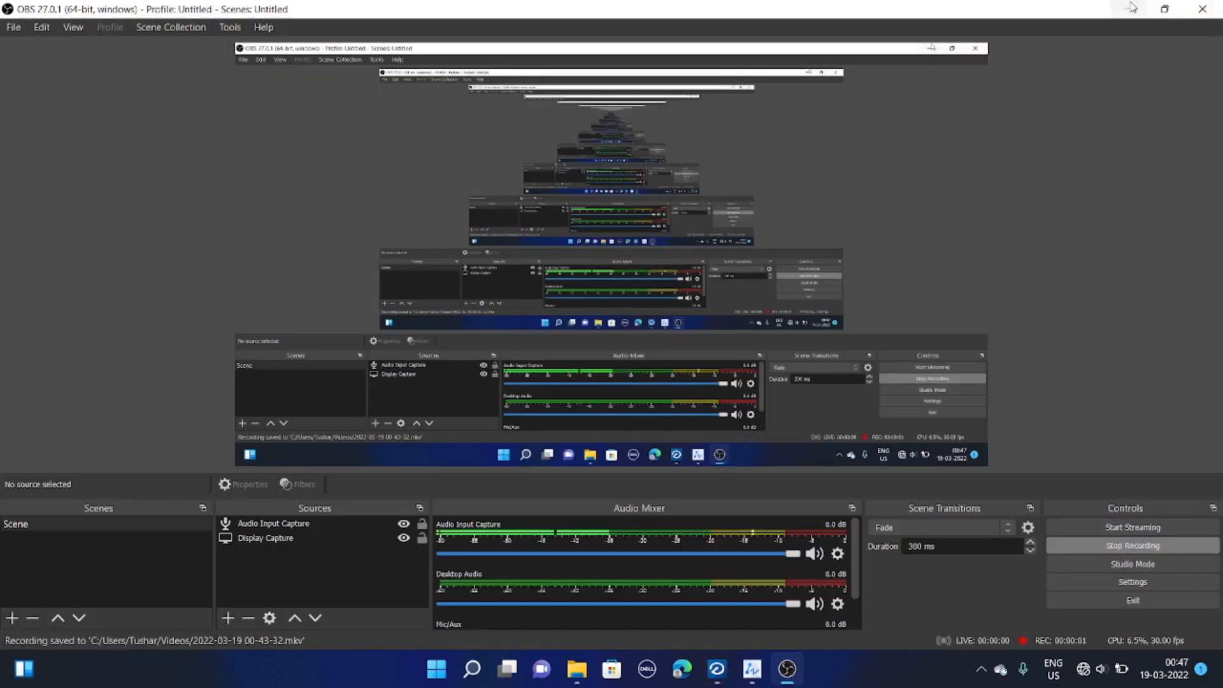
click(1129, 8)
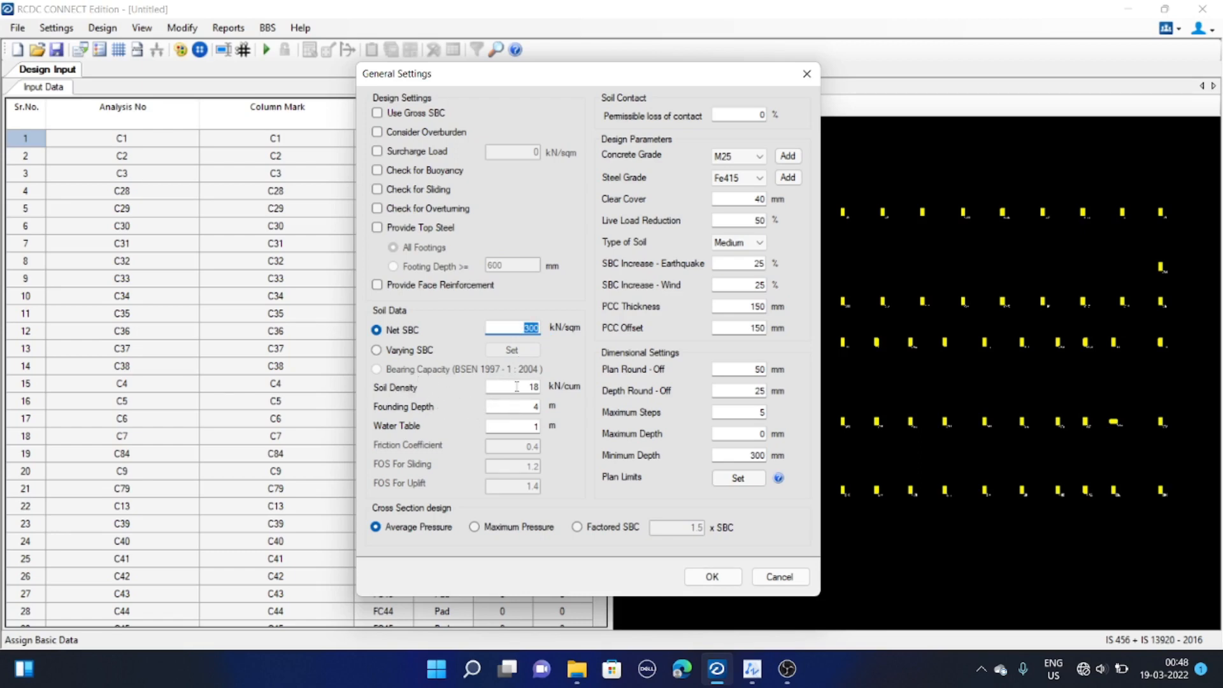
Set both the founding depth and the water table to 1.5 m
drag(528, 388, 578, 387)
click(495, 405)
drag(525, 405, 571, 410)
text(1)
drag(508, 406, 578, 412)
click(513, 408)
double_click(527, 406)
click(501, 410)
double_click(529, 407)
click(509, 427)
text(1.5)
double_click(525, 407)
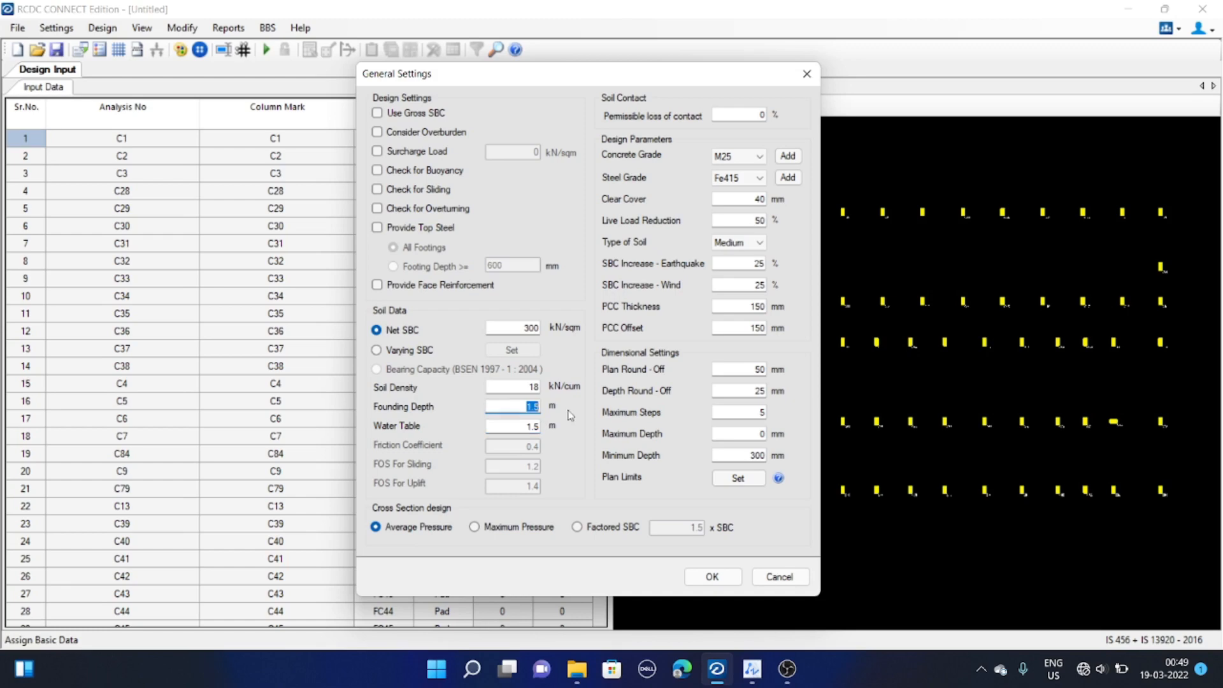
double_click(530, 427)
key(Tab)
Set the concrete grade to M25
click(755, 115)
double_click(755, 115)
click(739, 156)
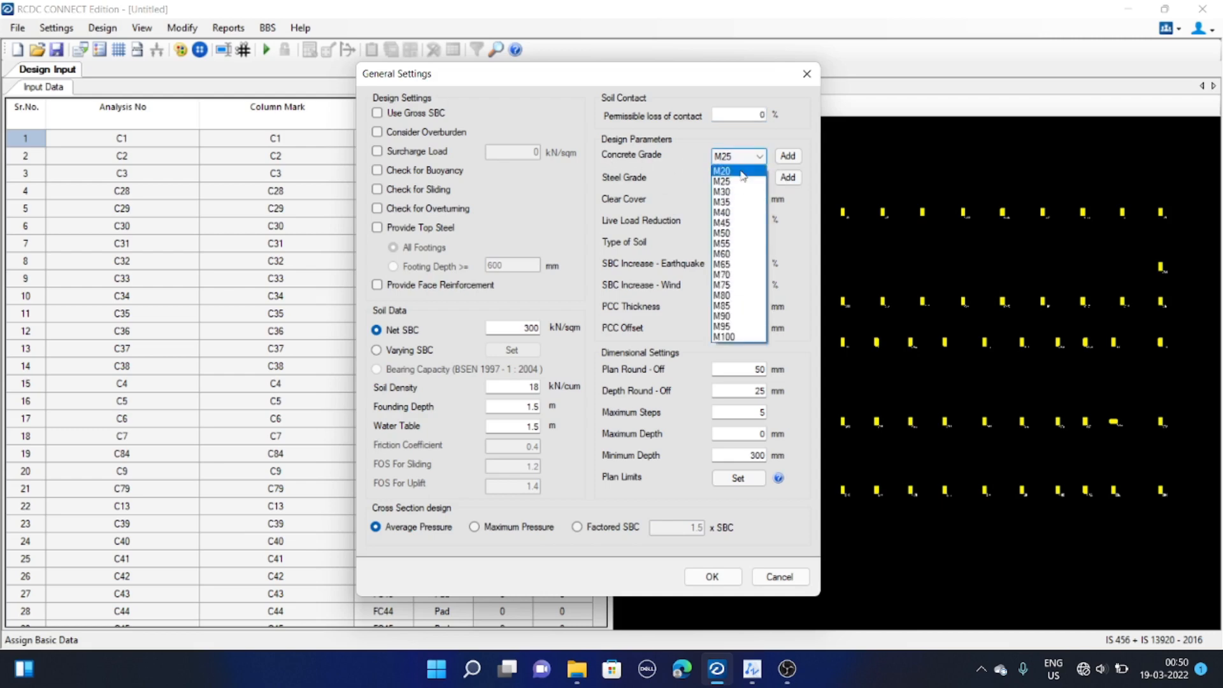
click(745, 181)
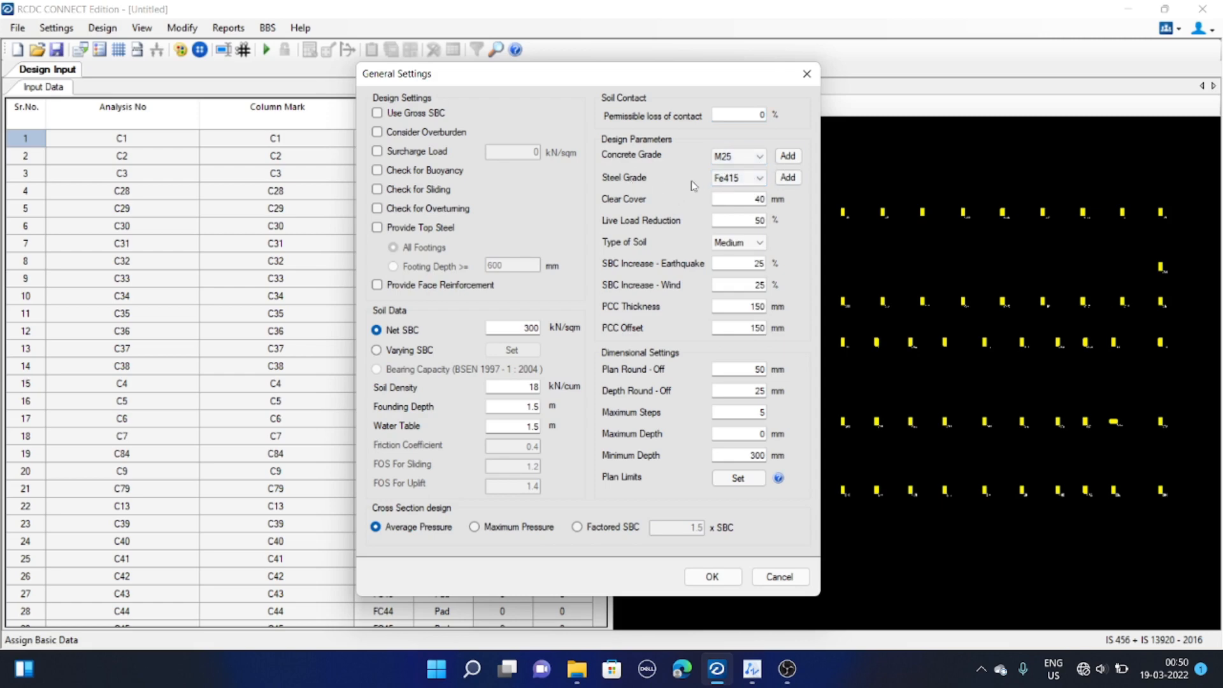
click(786, 159)
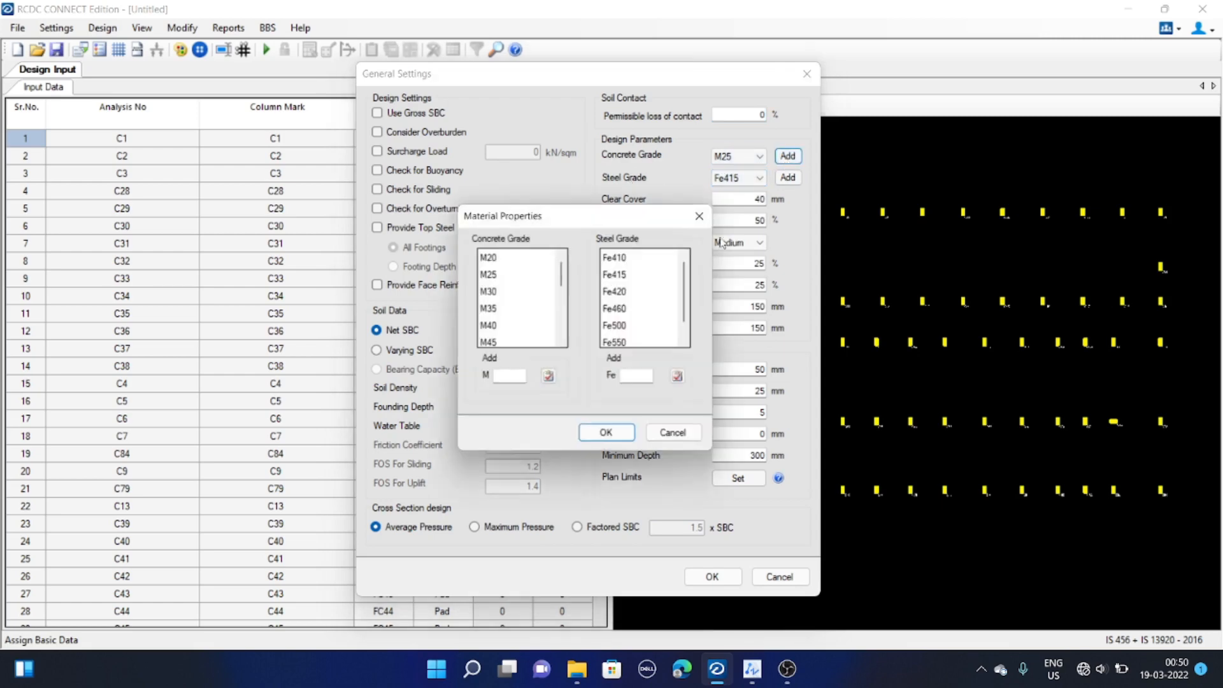
mouse_move(564, 274)
mouse_down()
mouse_move(564, 340)
mouse_move(566, 270)
mouse_up()
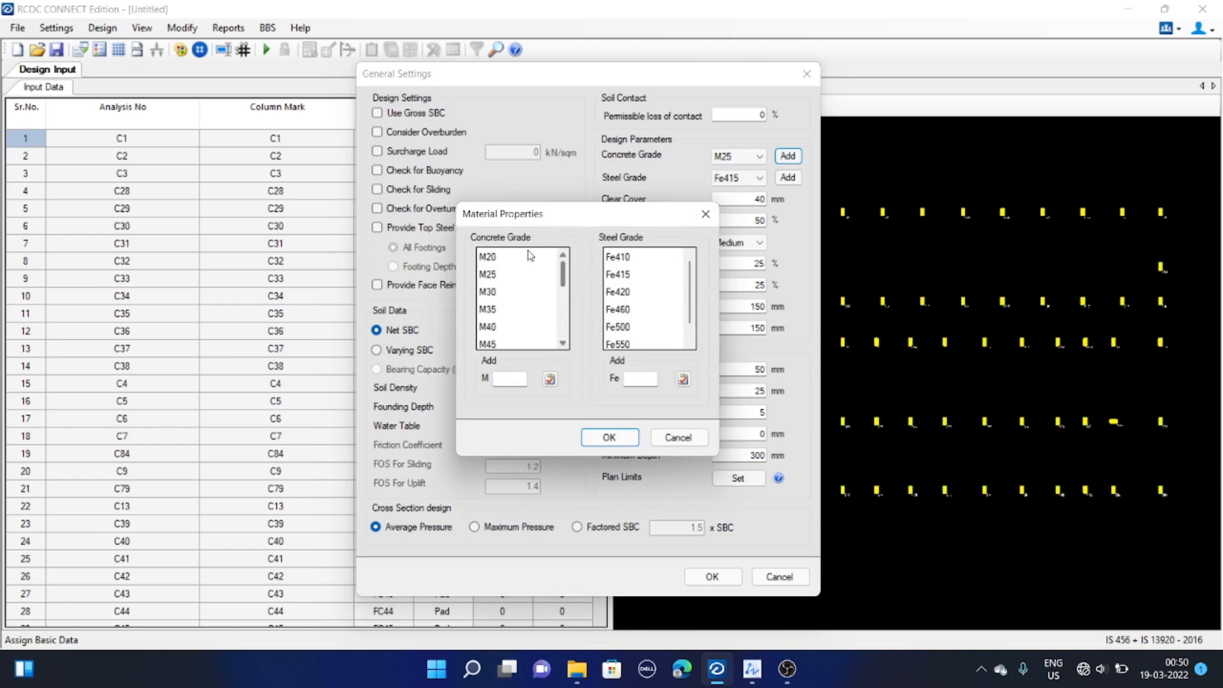
drag(549, 215, 546, 196)
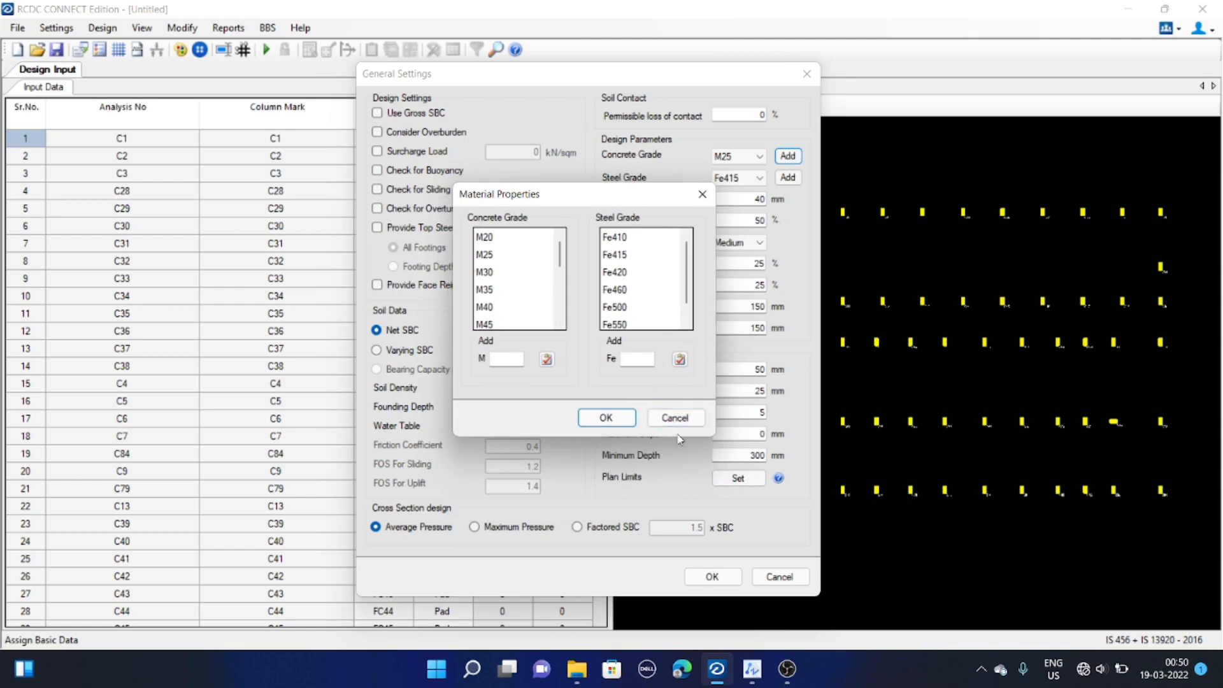
click(512, 360)
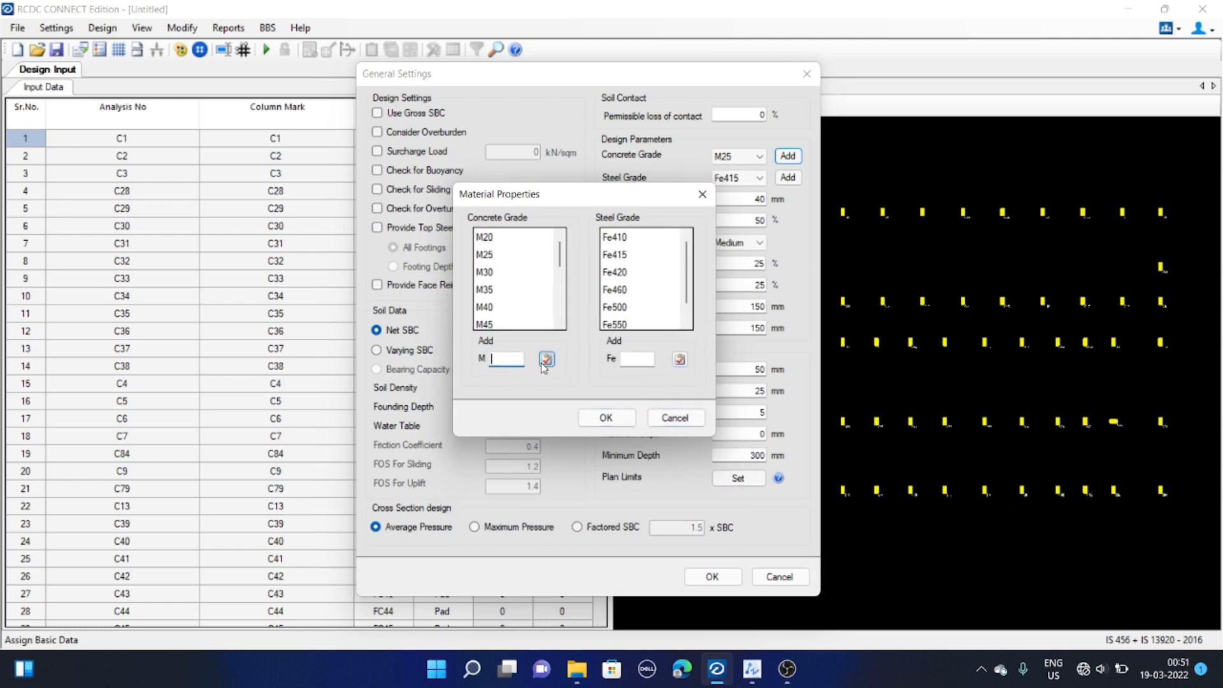
mouse_move(560, 262)
mouse_down()
mouse_move(559, 303)
mouse_move(559, 271)
mouse_up()
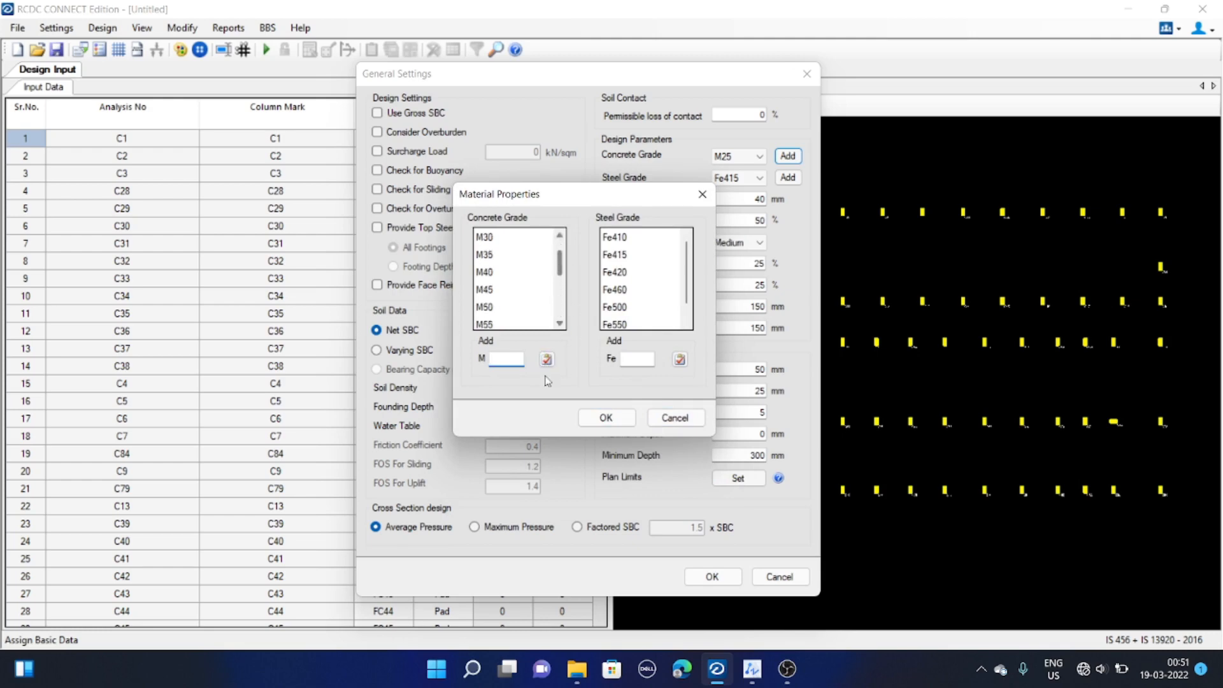
click(677, 419)
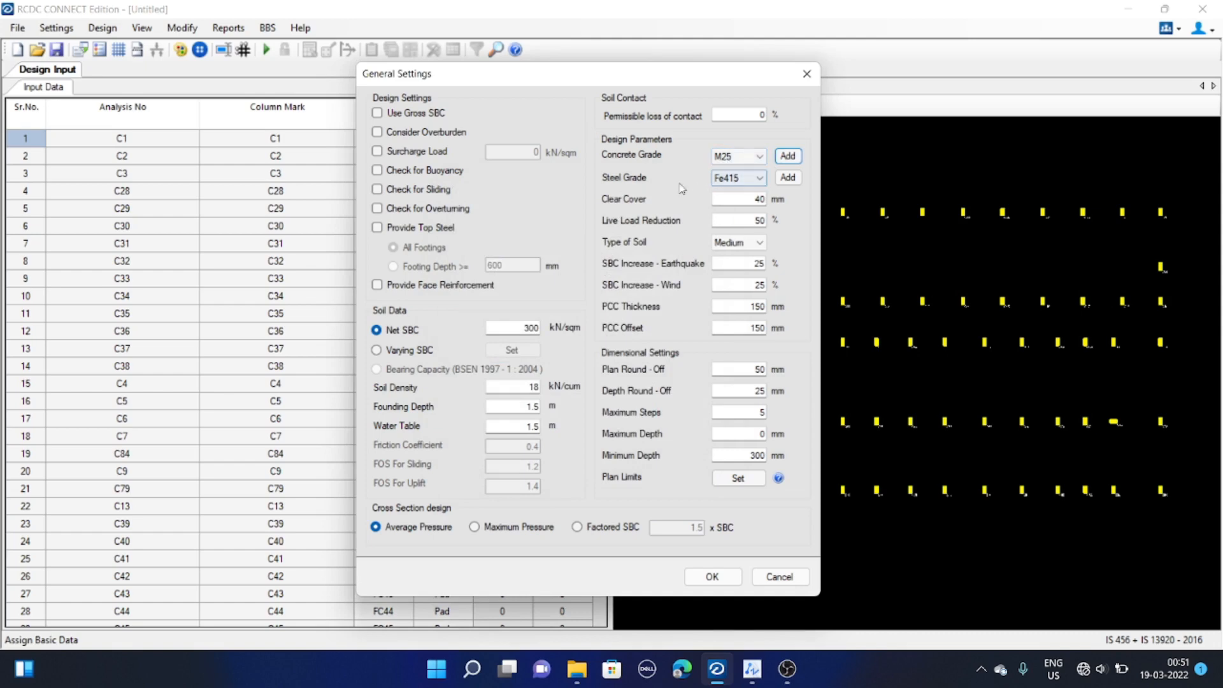
Set the steel grade to Fe500 and the clear cover to 50 mm
click(760, 178)
click(739, 231)
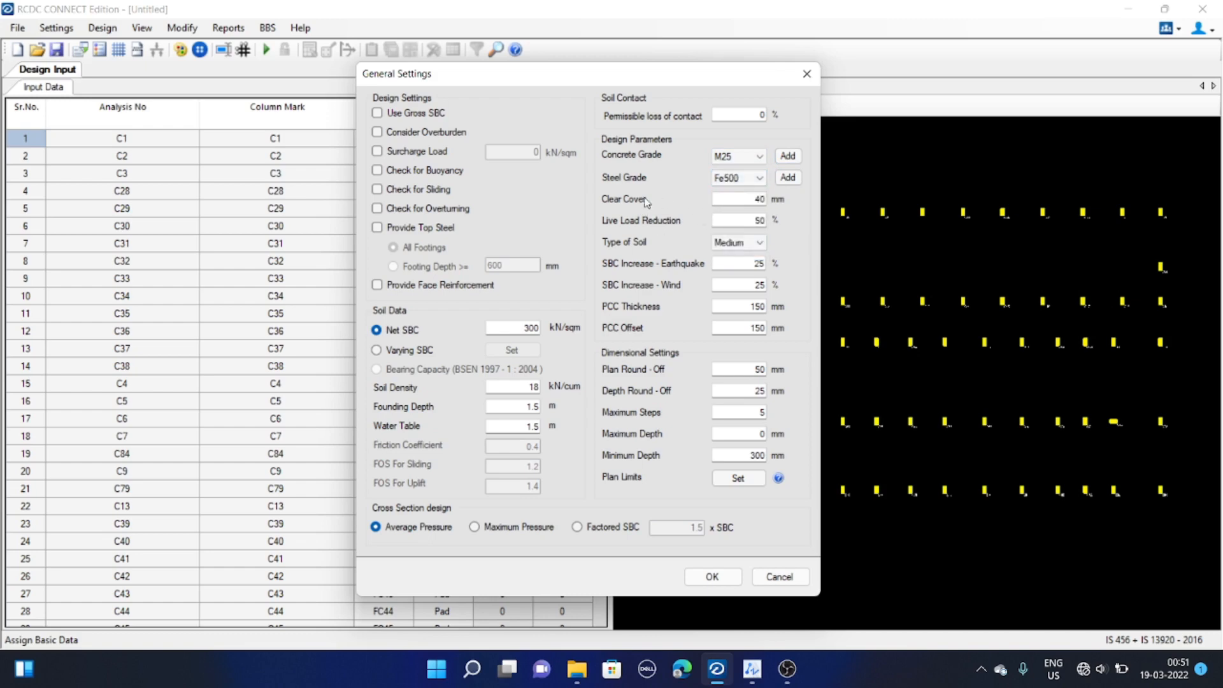
double_click(743, 200)
text(50)
key(Tab)
Review the SBC increase, PCC thickness and offset, and dimensional settings fields
click(739, 267)
drag(744, 263, 775, 266)
click(746, 284)
key(Tab)
key(Tab)
double_click(752, 307)
key(Tab)
drag(656, 74, 645, 72)
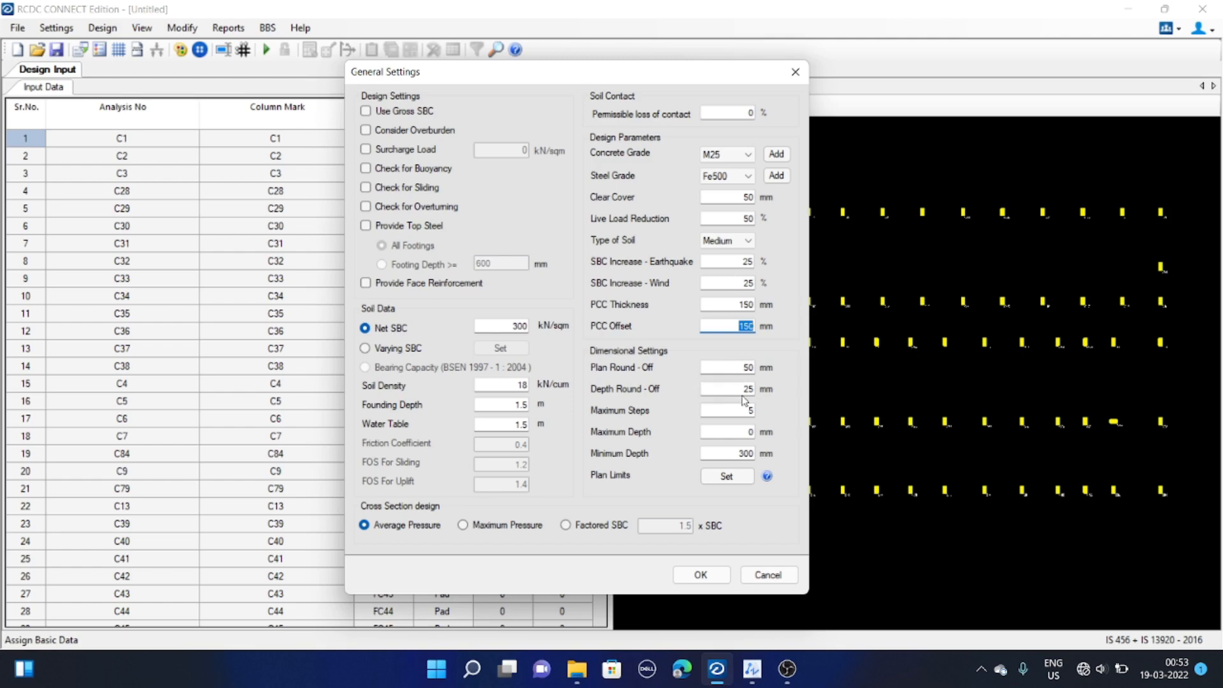
click(740, 367)
click(727, 390)
click(743, 389)
double_click(748, 411)
click(749, 411)
click(732, 432)
click(725, 455)
Review the per-column plan limits and apply the general settings
click(719, 477)
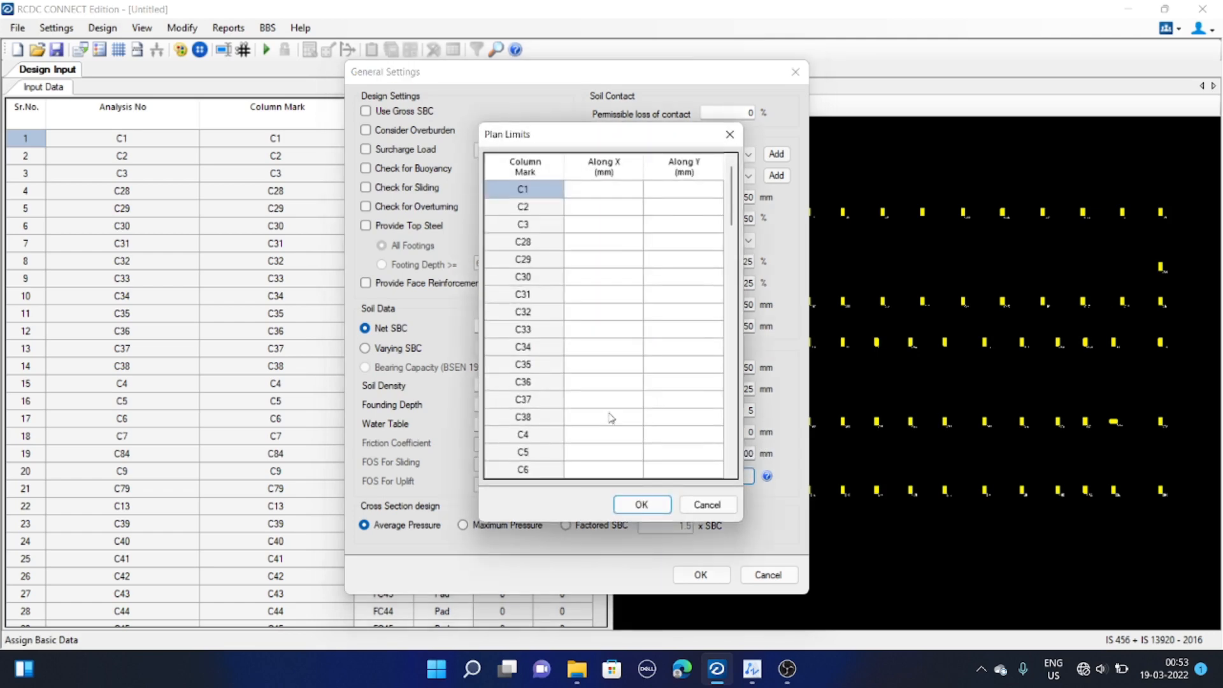
scroll(632, 373, down, 8)
scroll(634, 346, up, 4)
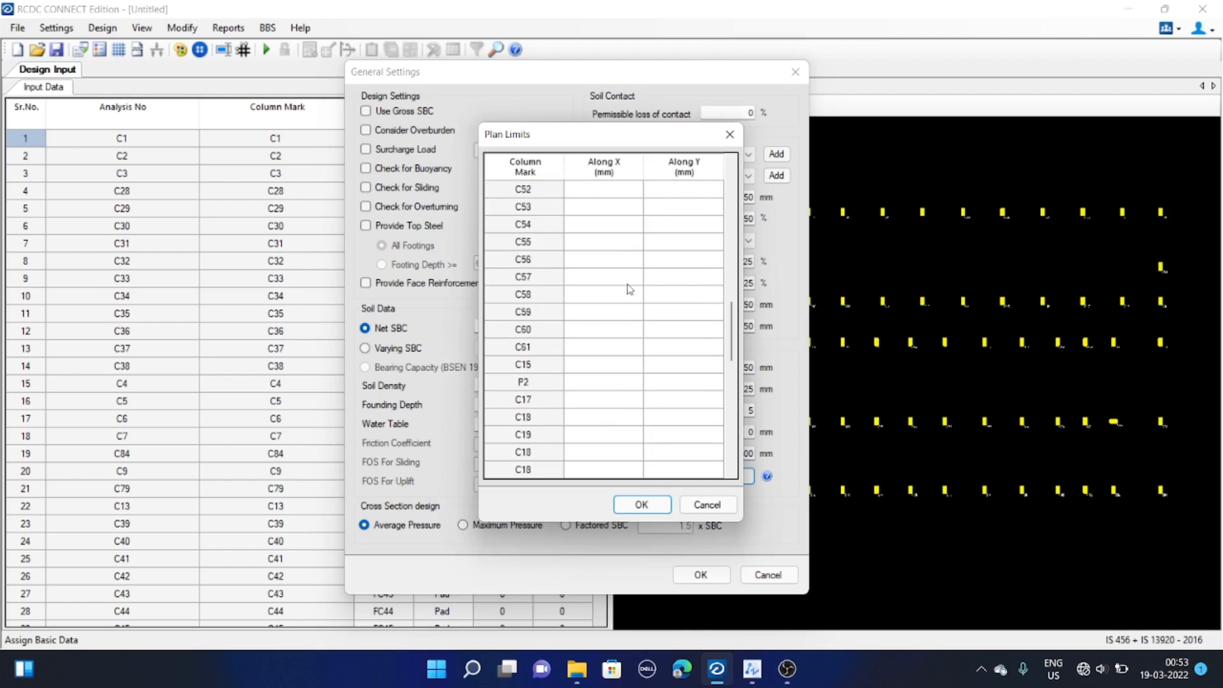
click(708, 505)
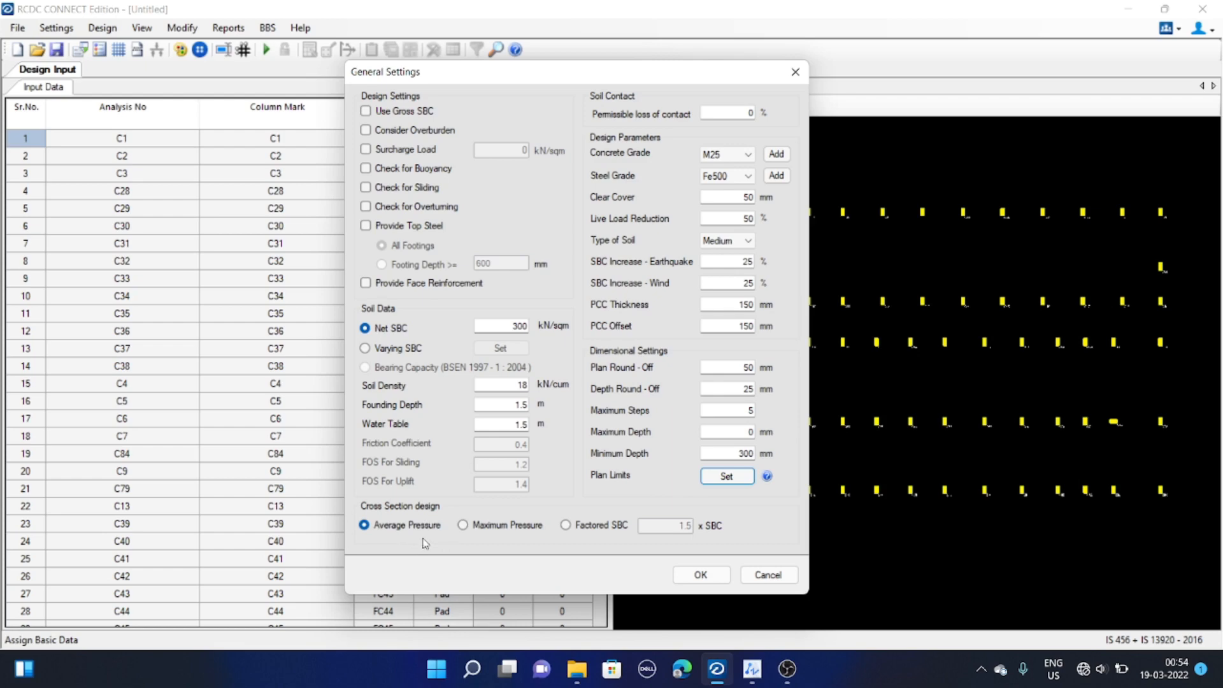
click(701, 575)
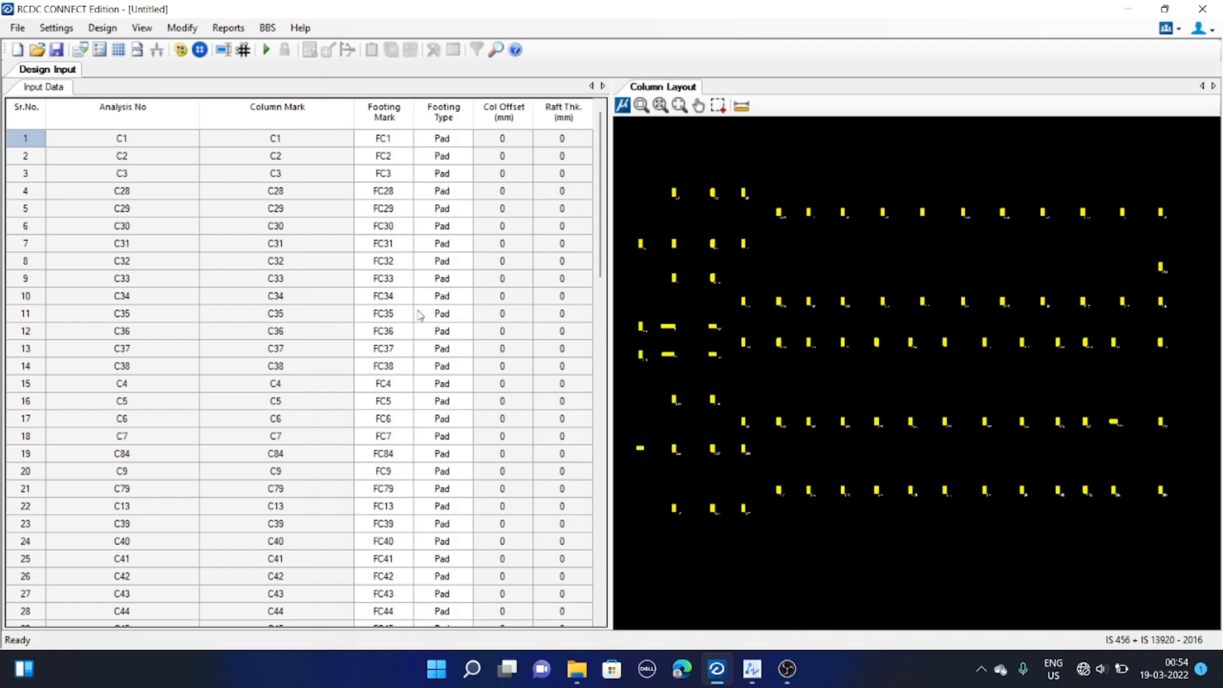
Open the reinforcement settings and review the reinforcement area and rebar spacing values
click(56, 28)
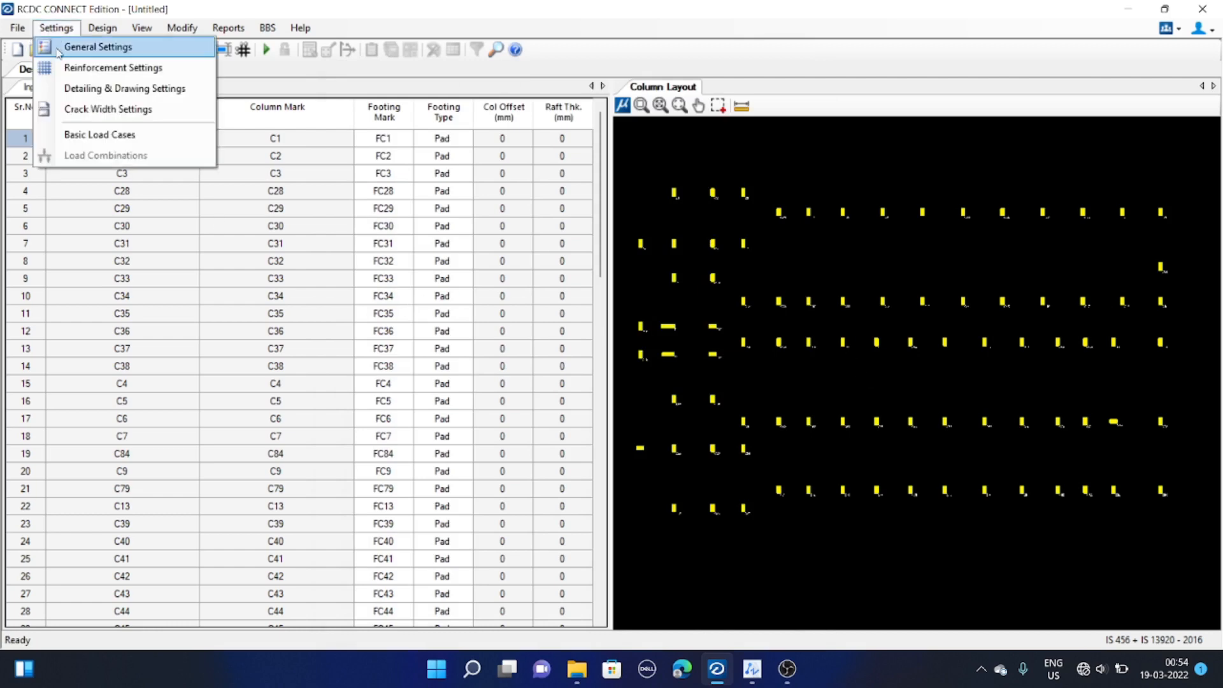
click(95, 68)
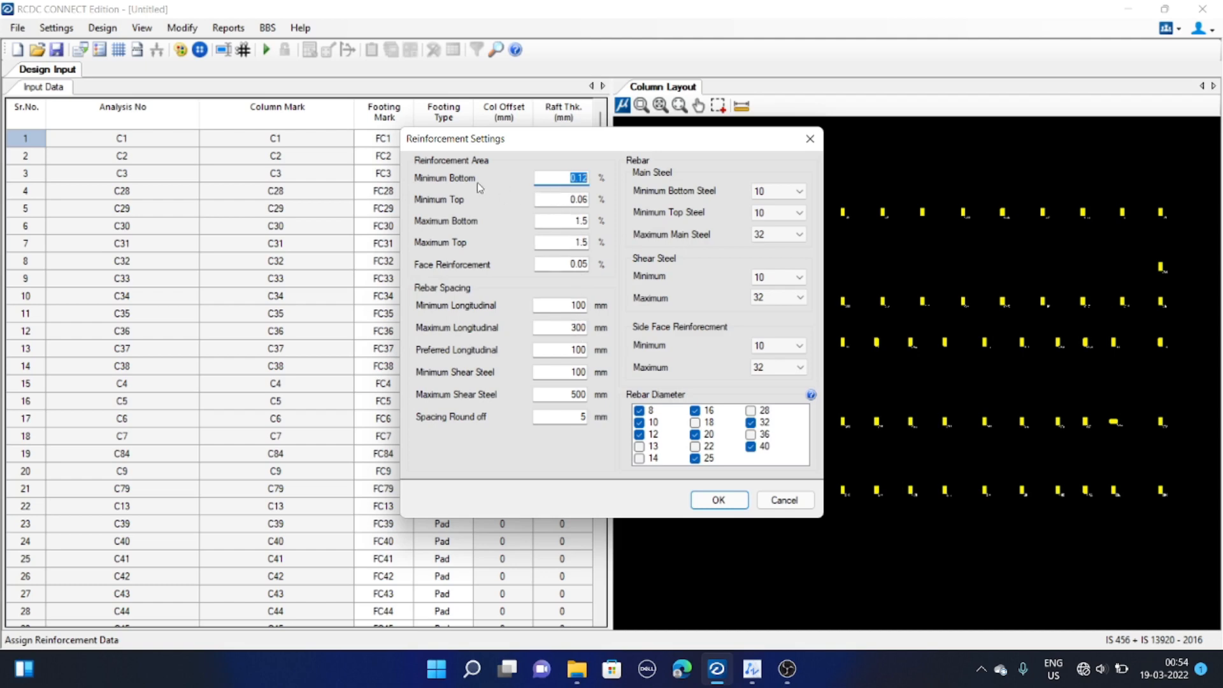
click(543, 179)
drag(571, 178, 589, 179)
click(564, 200)
double_click(562, 307)
drag(560, 347, 593, 348)
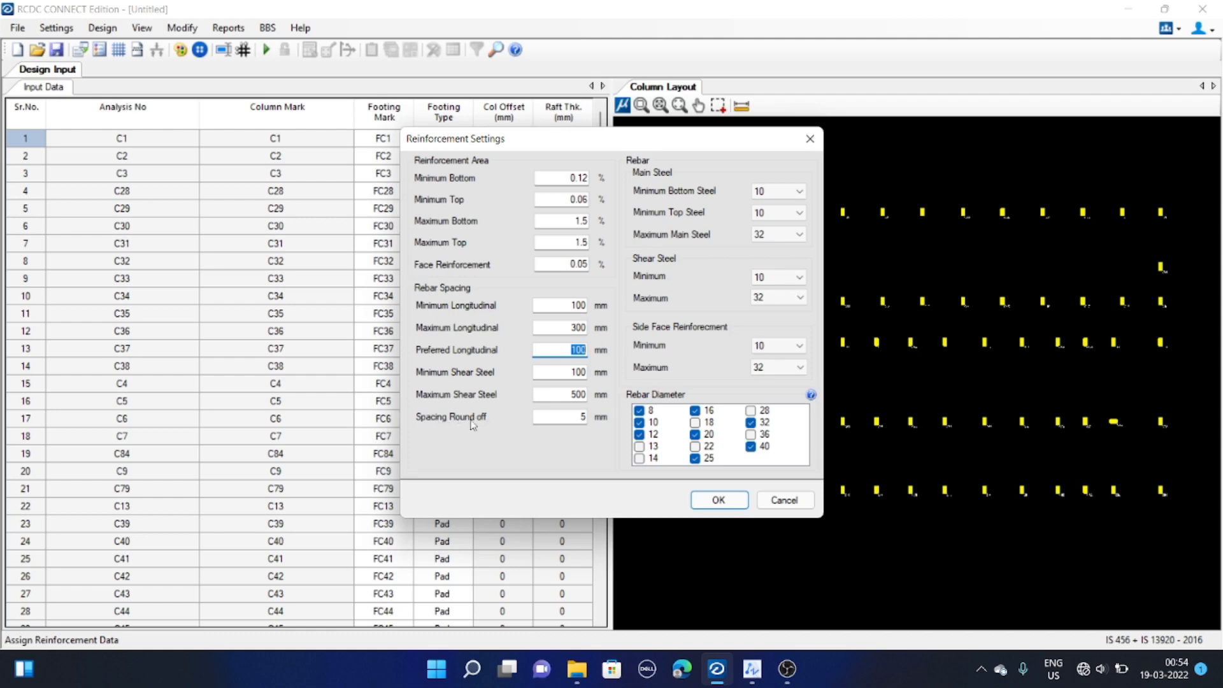
click(542, 418)
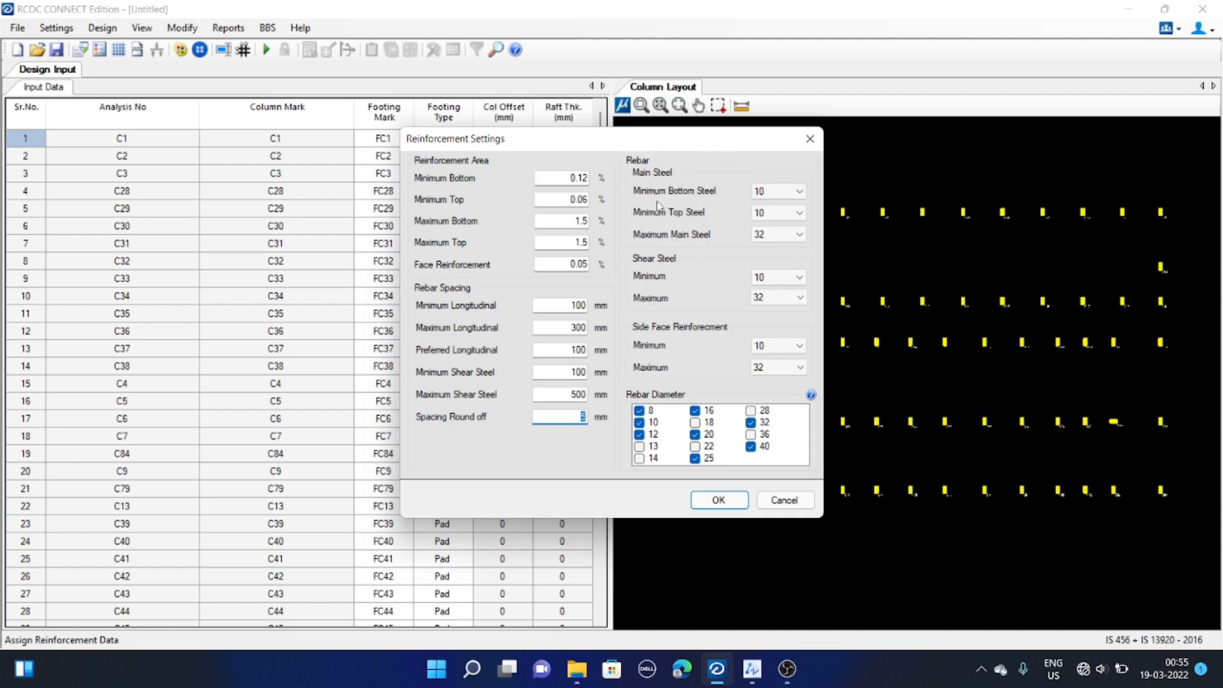
Review the diameter options for minimum bottom steel and maximum main steel
click(793, 192)
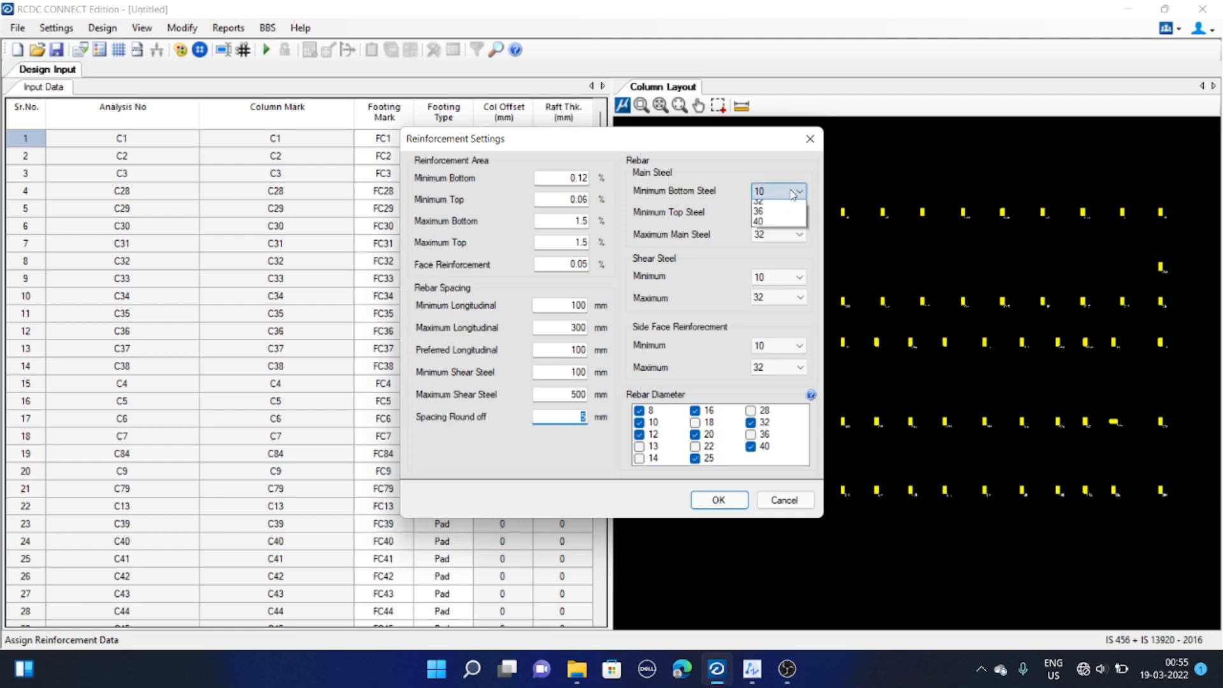
click(793, 193)
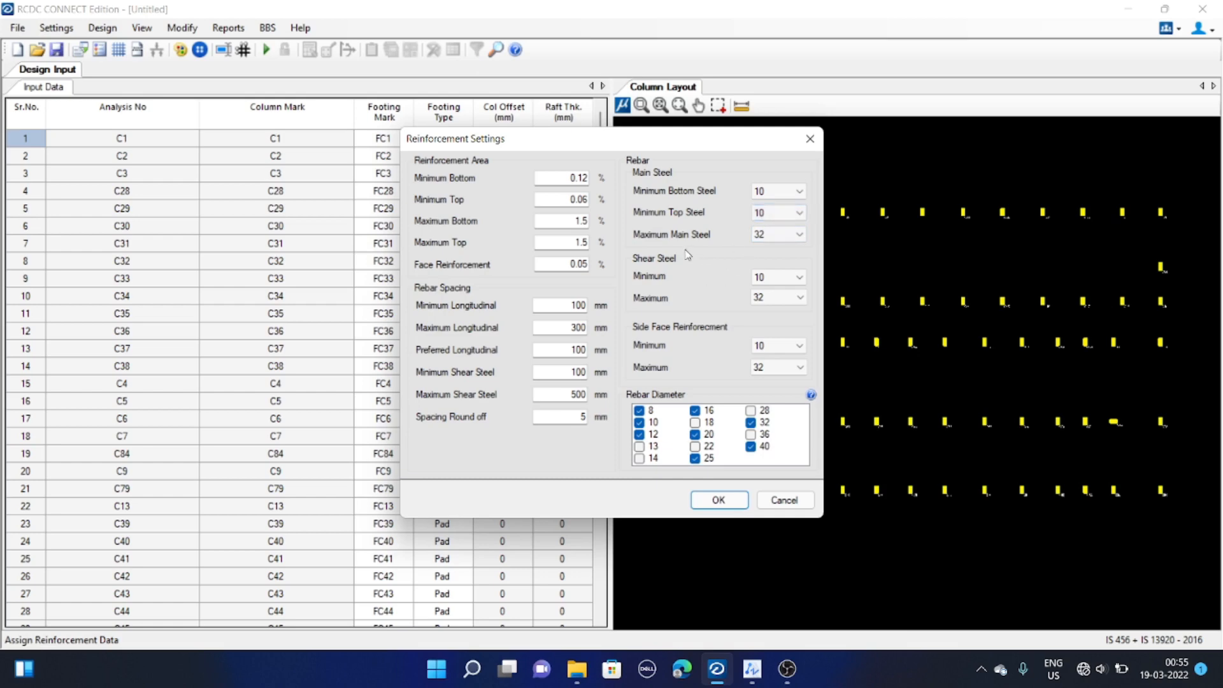
click(764, 235)
click(755, 247)
click(772, 236)
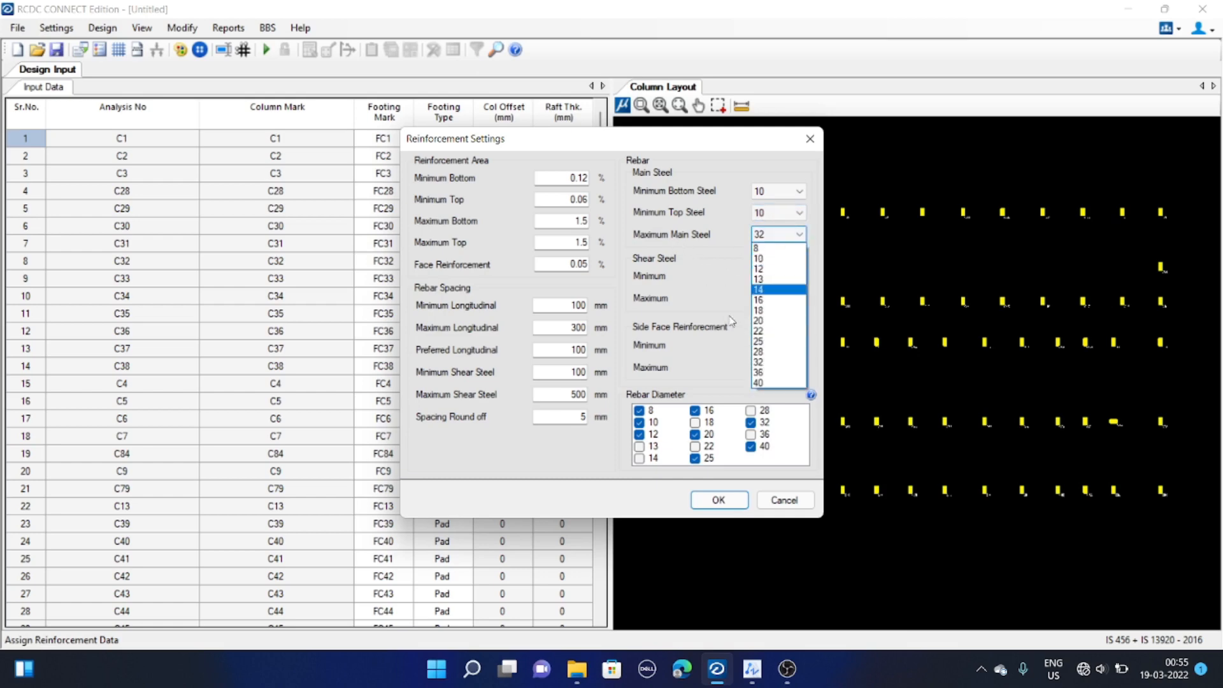
click(795, 237)
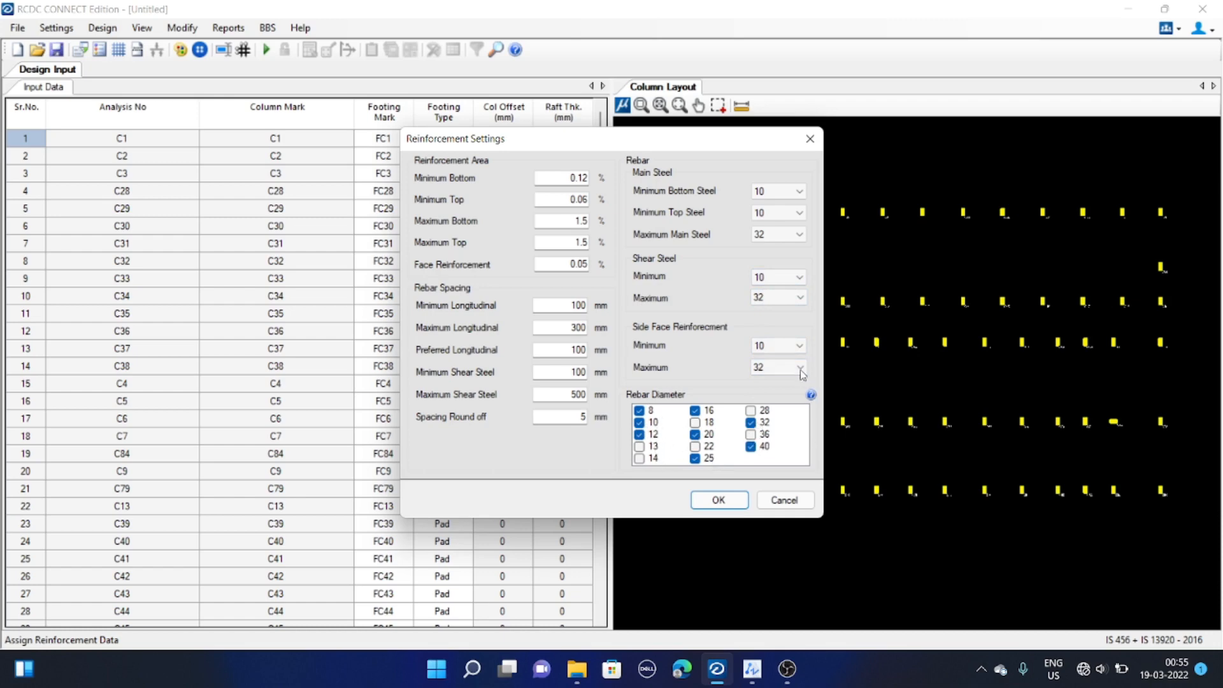
Deselect the 25, 32 and 40 mm bar diameters from the allowed rebar diameters and try to apply
drag(686, 135, 664, 133)
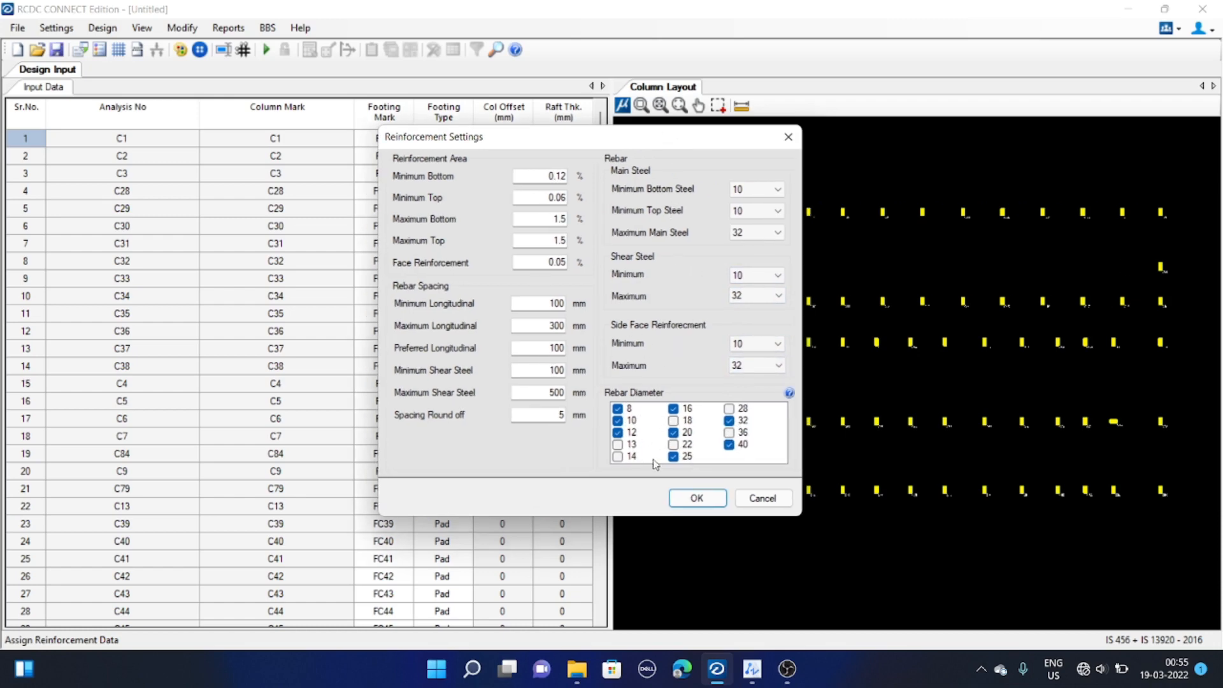
click(729, 444)
click(729, 420)
click(688, 457)
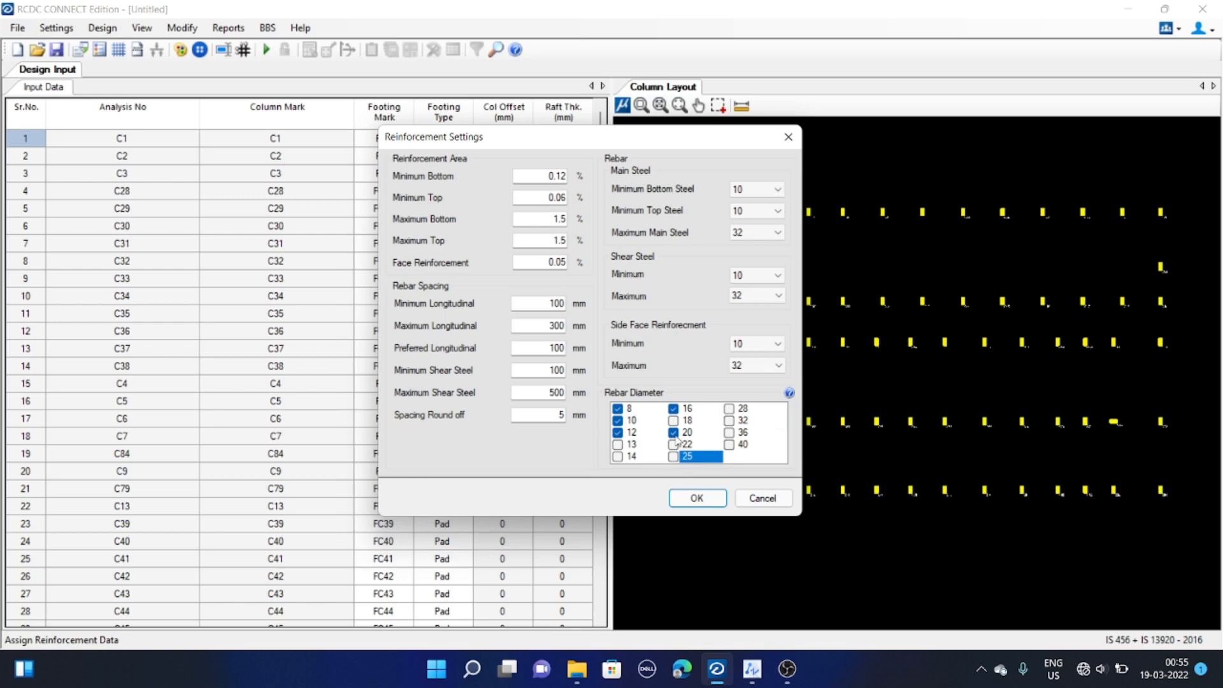
click(698, 498)
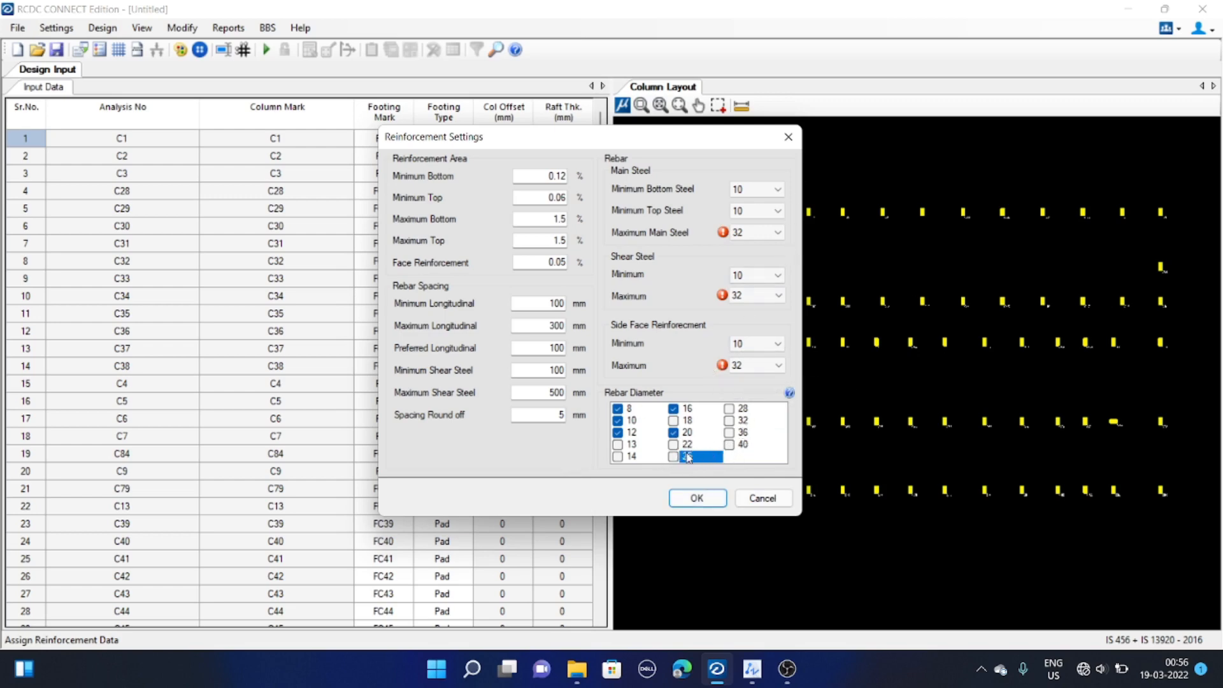
Set the maximum main steel and maximum shear steel diameters to 20
click(759, 234)
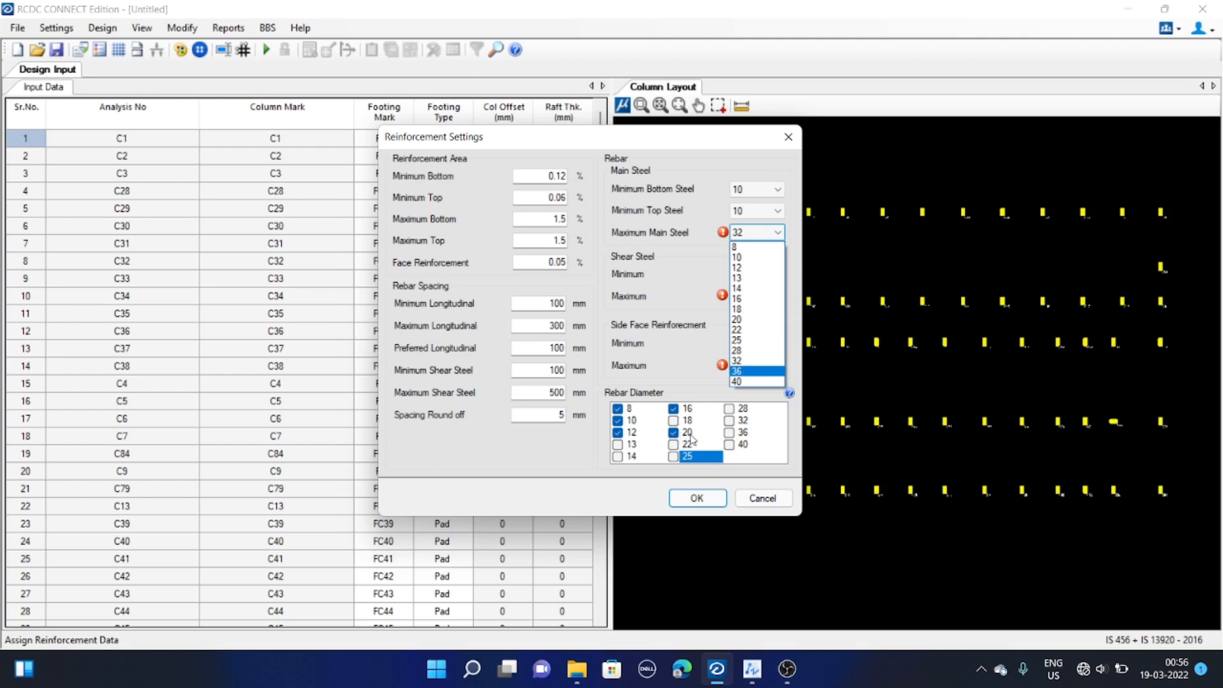
click(764, 320)
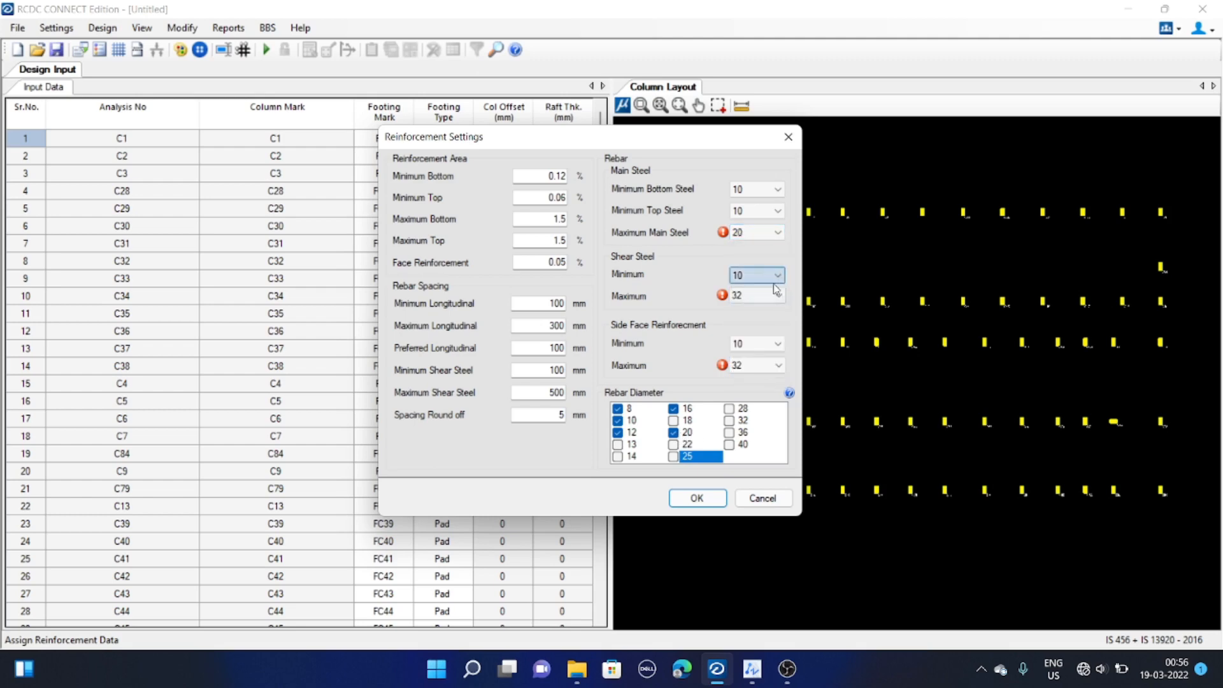
click(765, 295)
click(768, 385)
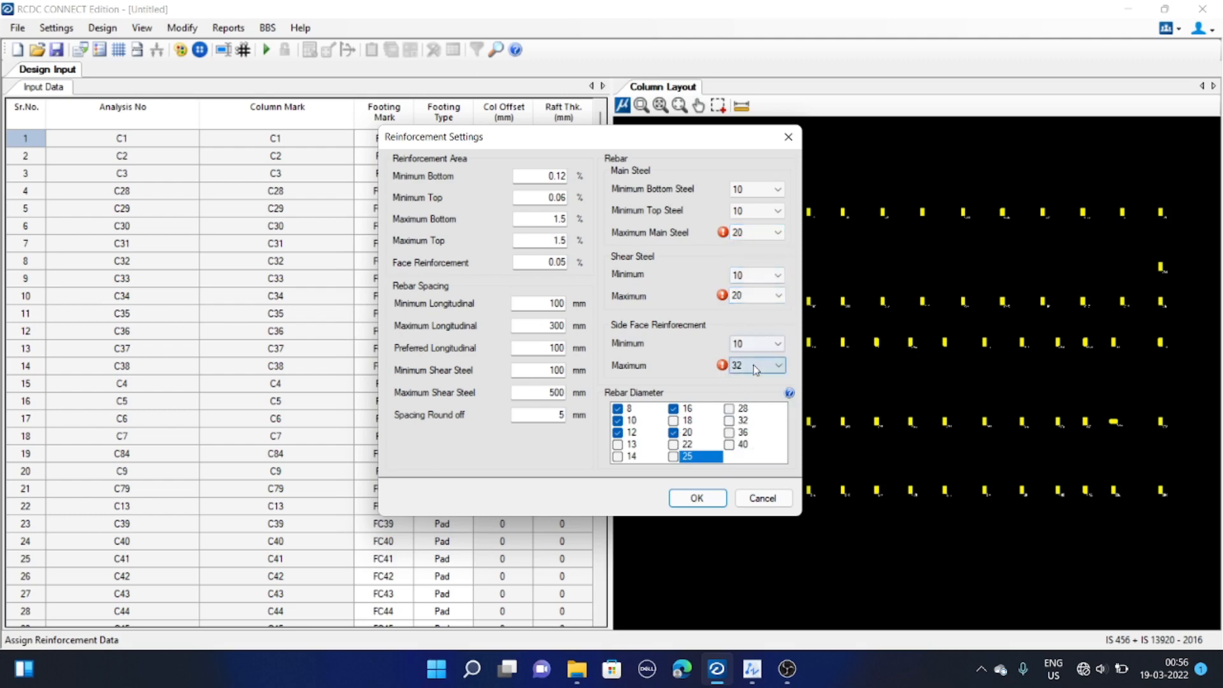
Set the maximum side face reinforcement diameter to 20 and apply the reinforcement settings
click(764, 365)
click(762, 453)
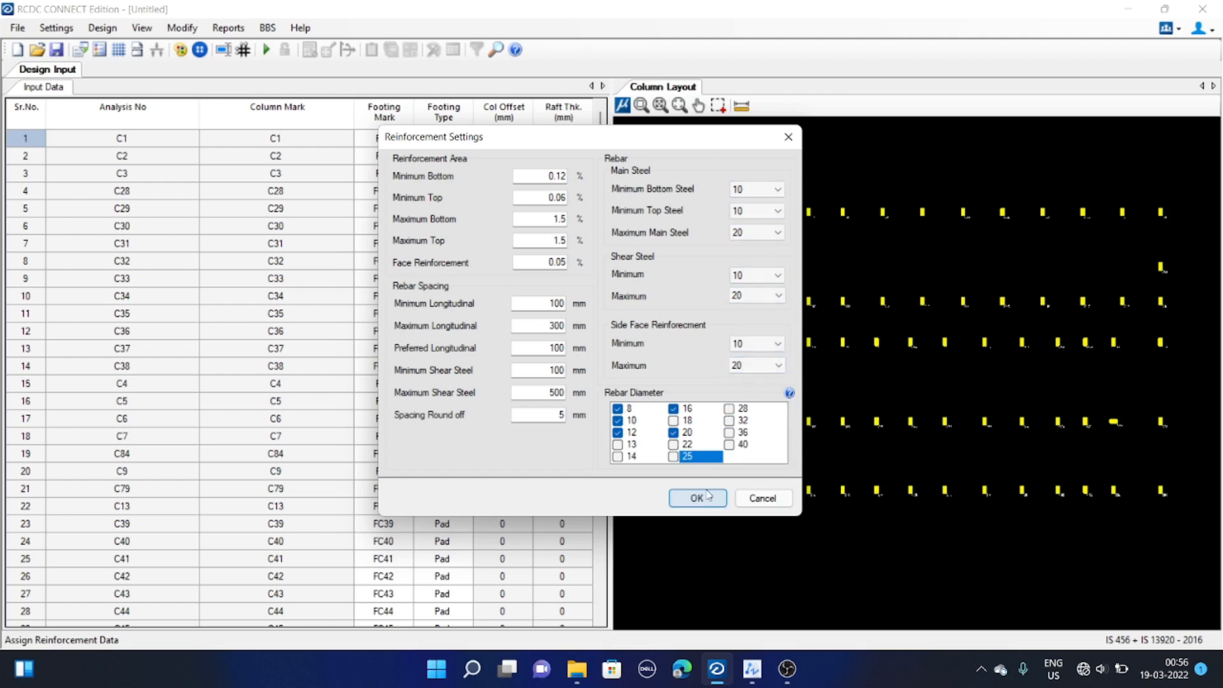
click(698, 499)
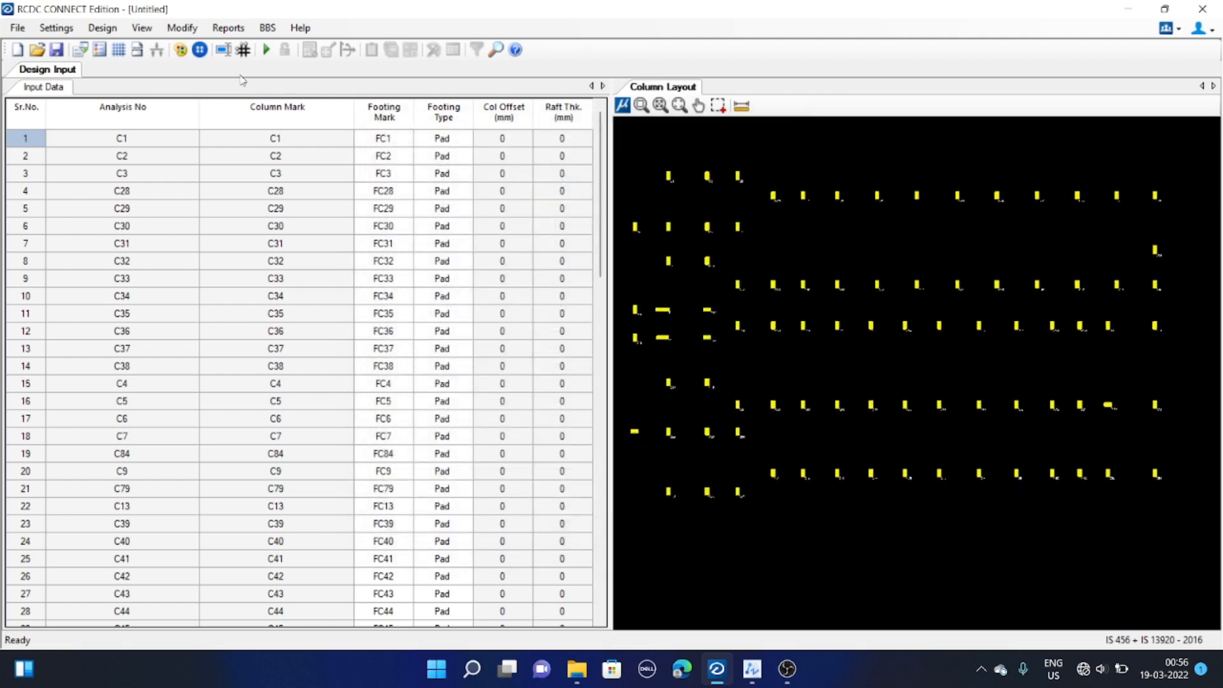
Open the detailing and drawing settings and set the drawing scale to 1:50
click(57, 28)
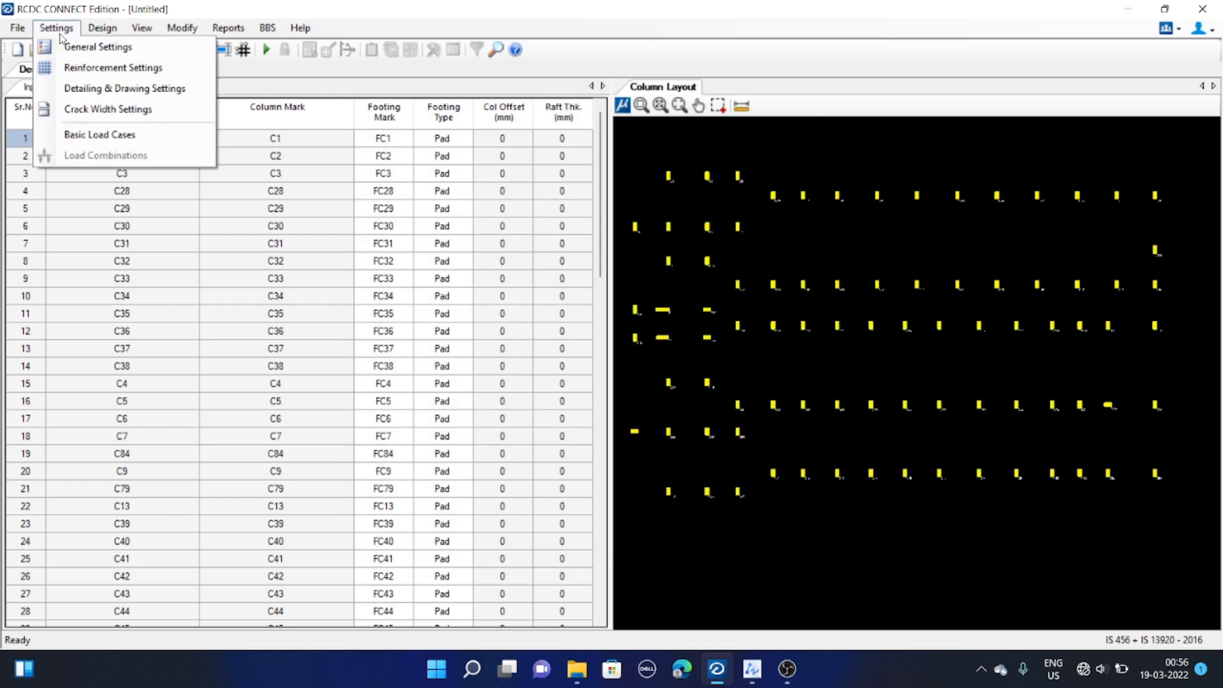
click(89, 91)
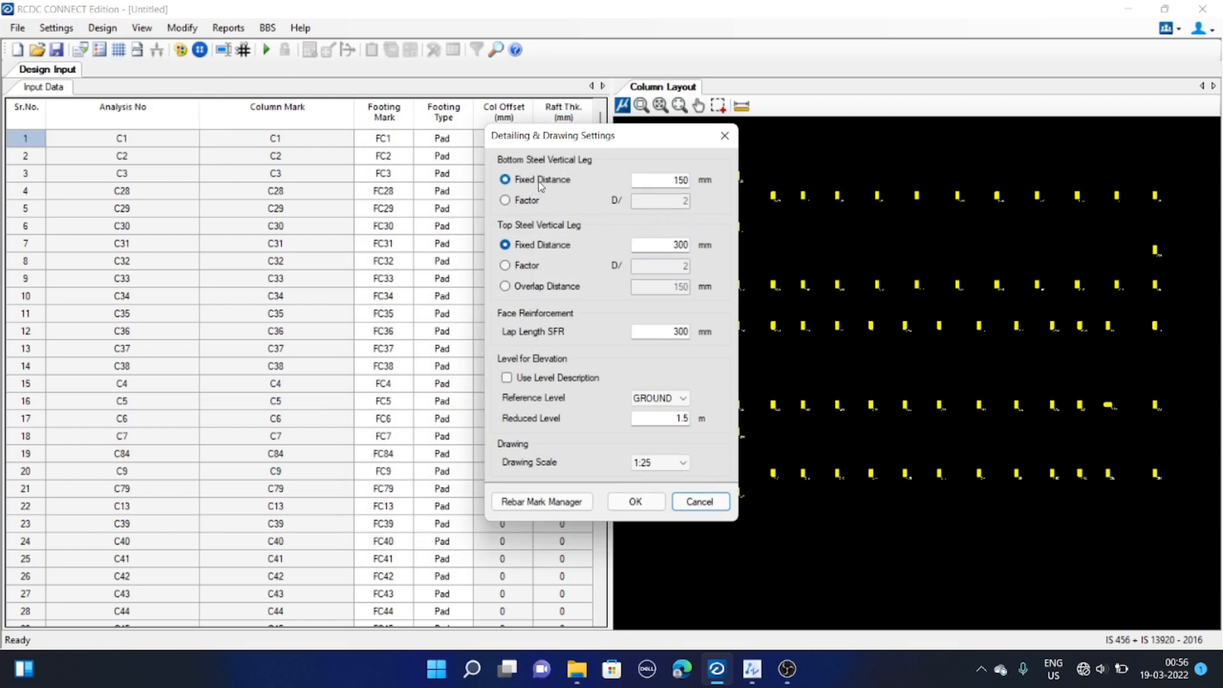
click(660, 181)
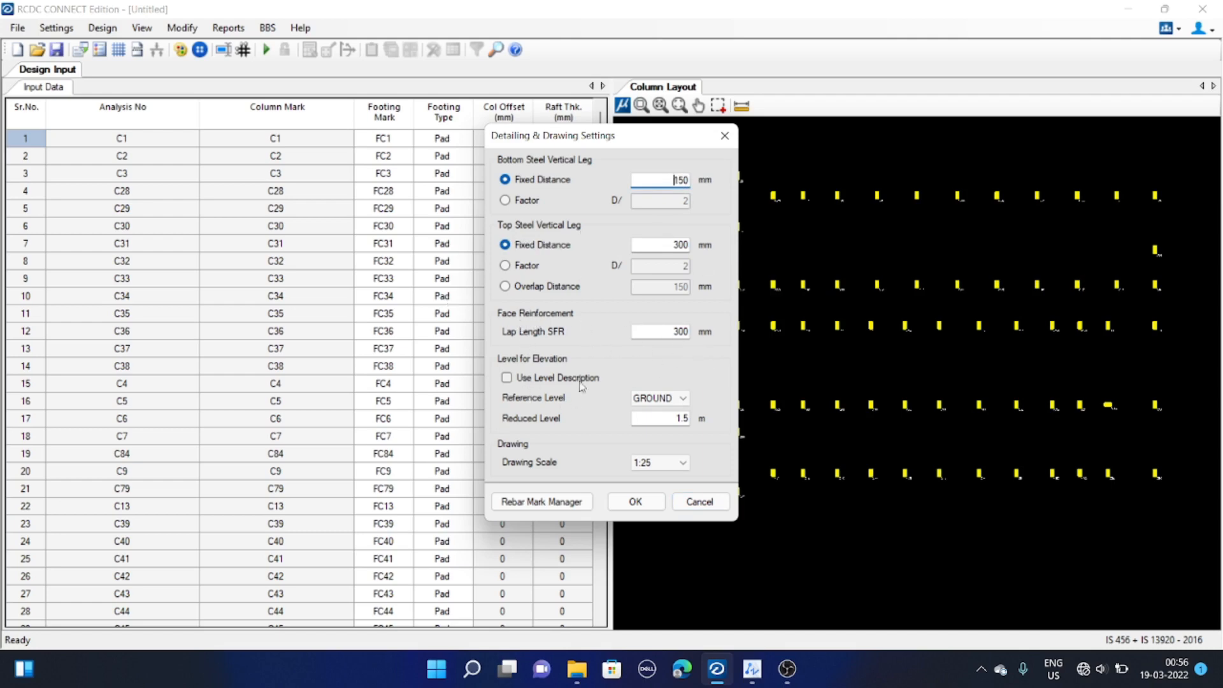
click(683, 399)
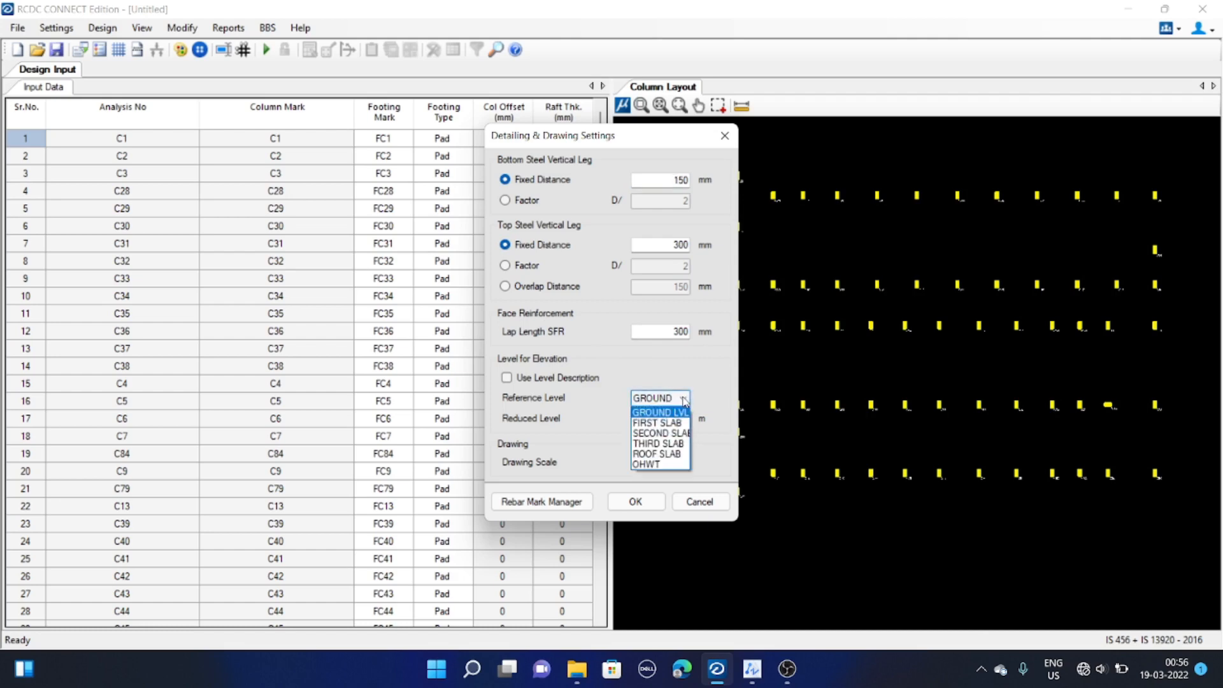
click(684, 399)
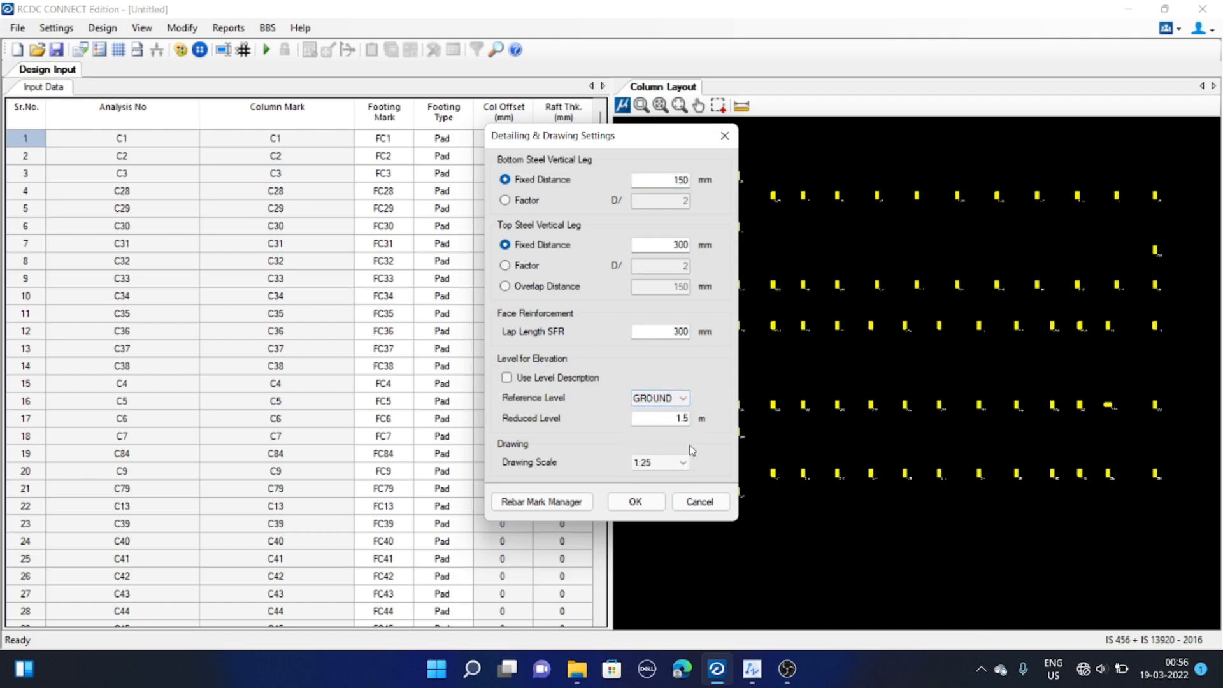
click(684, 464)
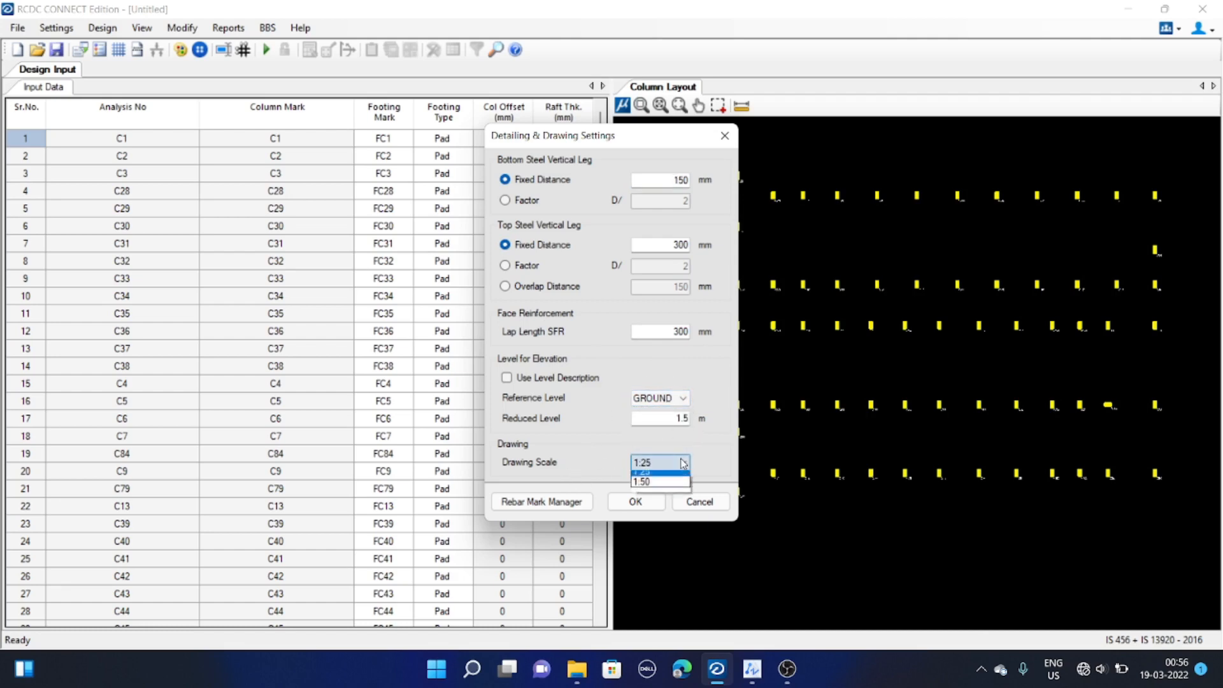
click(681, 472)
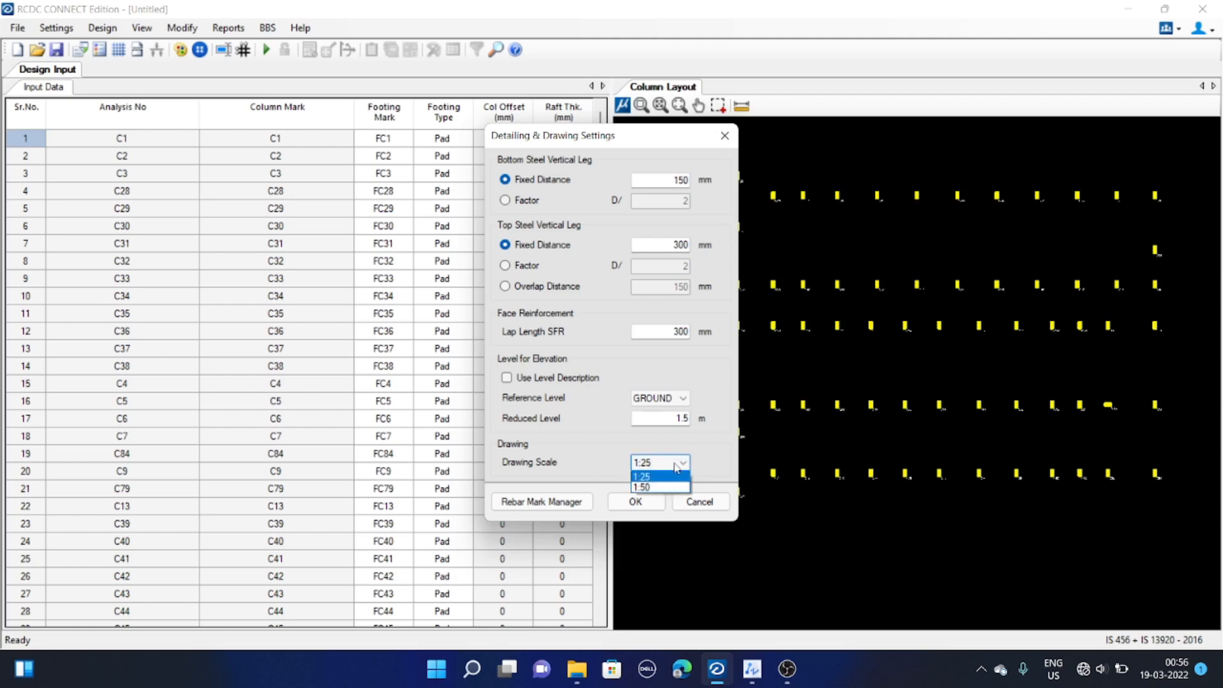
click(663, 487)
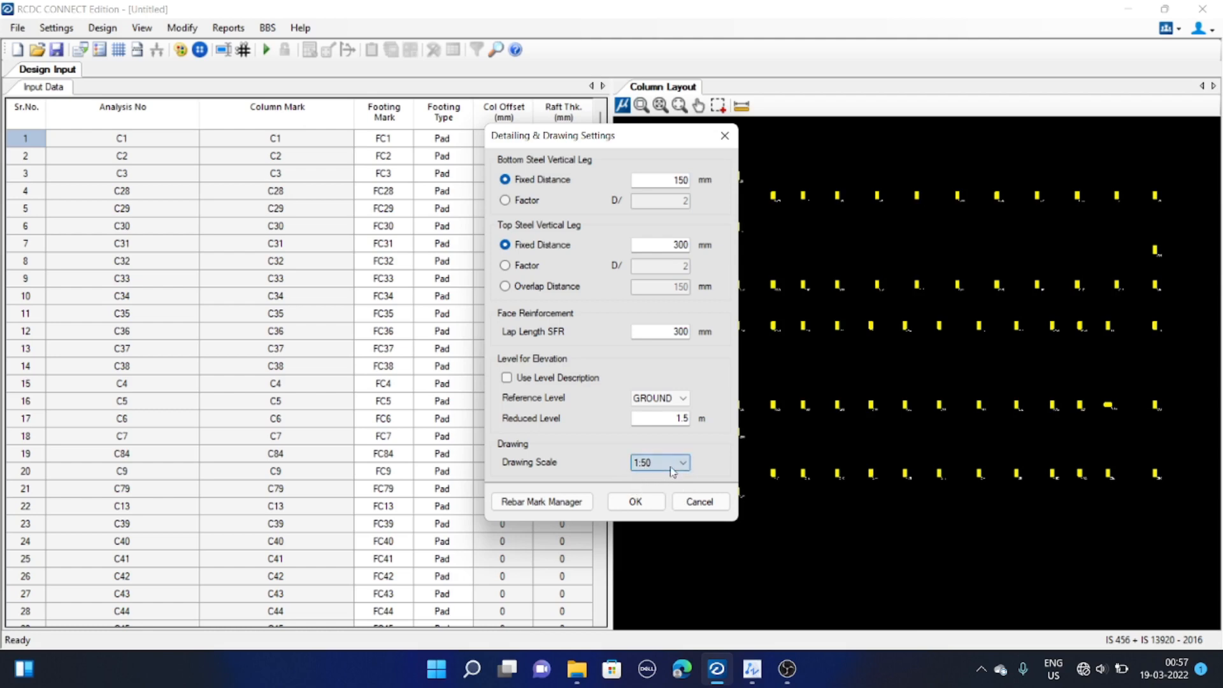
Review the main, shear and SFR rebar mark presets in the Rebar Mark Manager, then apply the detailing settings
click(561, 503)
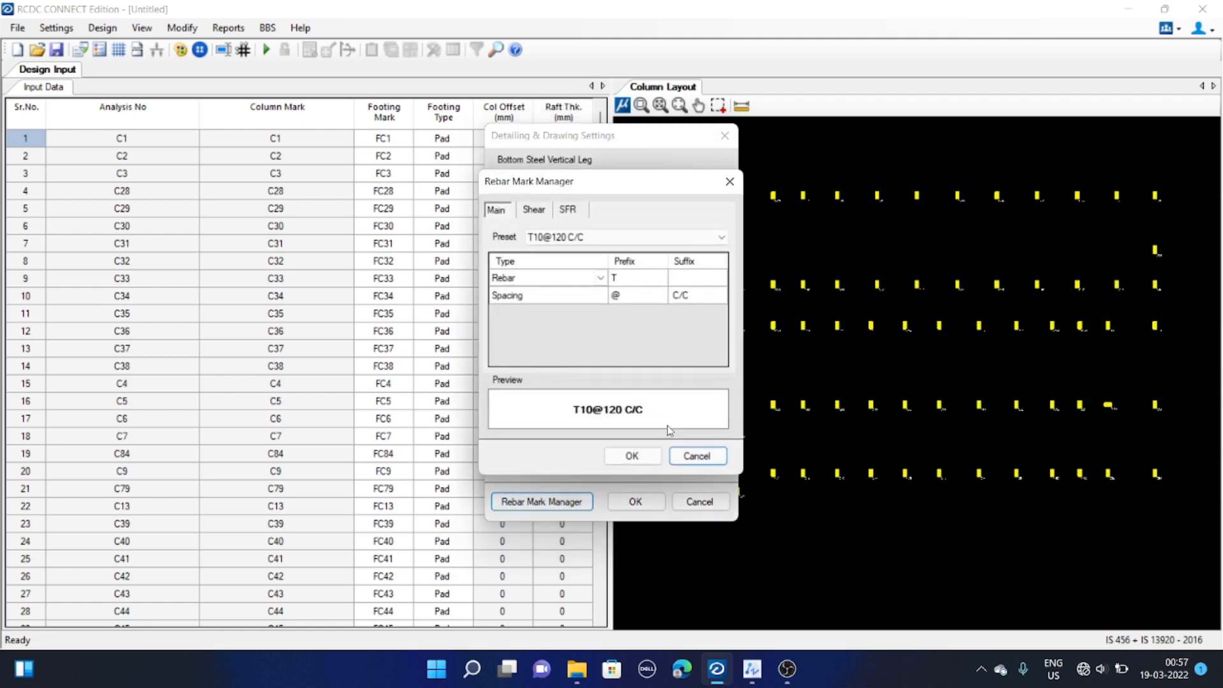
click(578, 241)
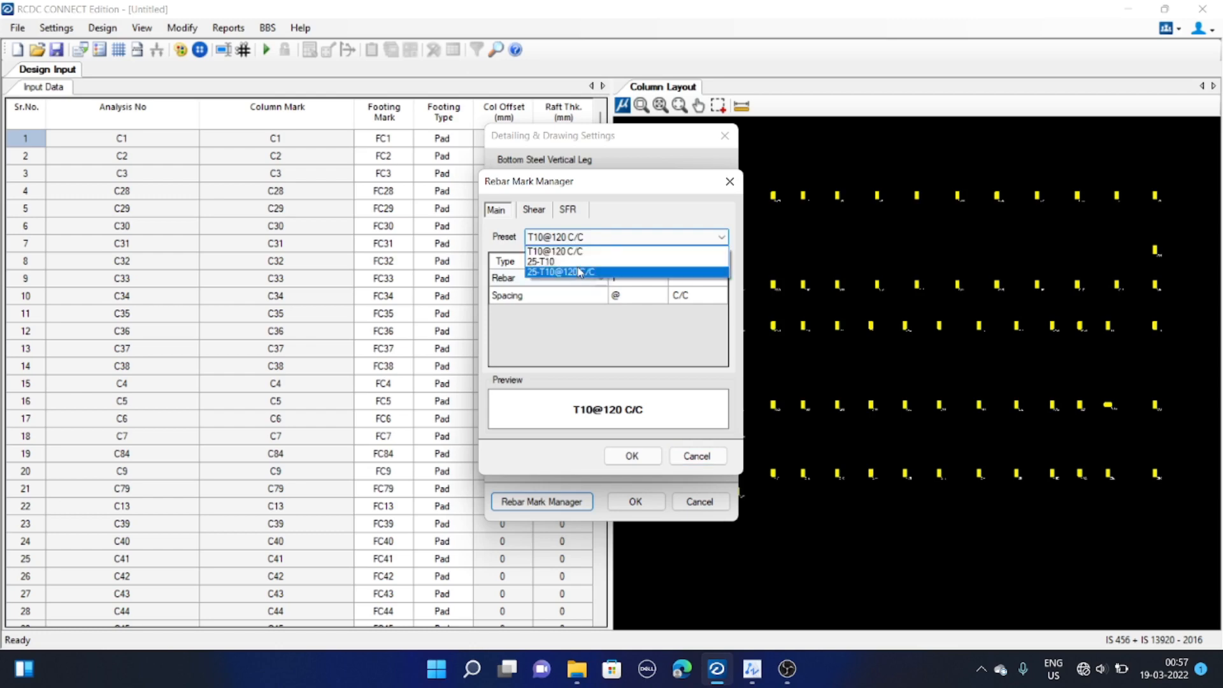
click(569, 251)
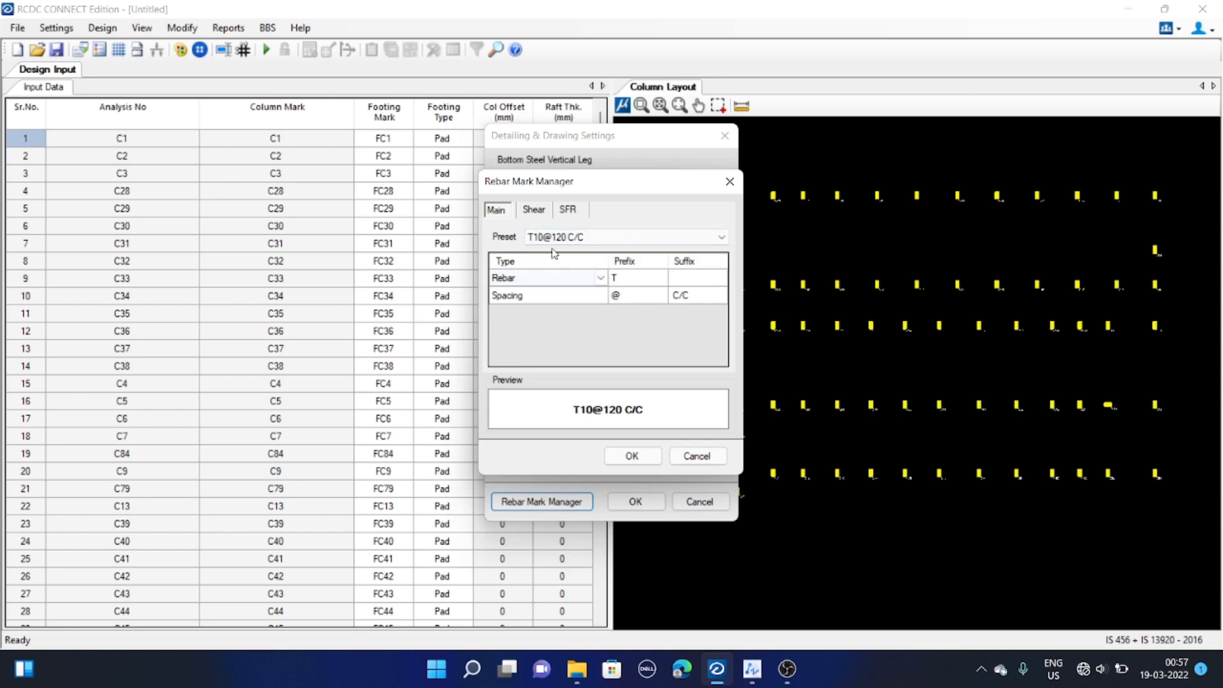
click(554, 280)
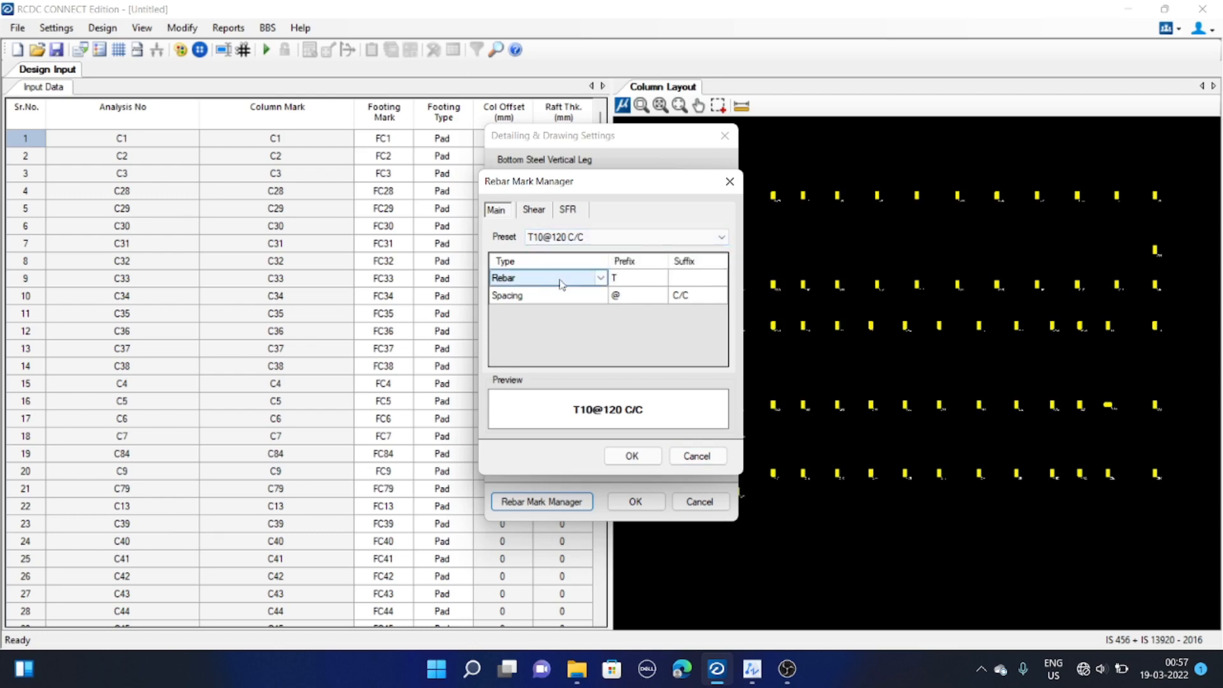
click(601, 279)
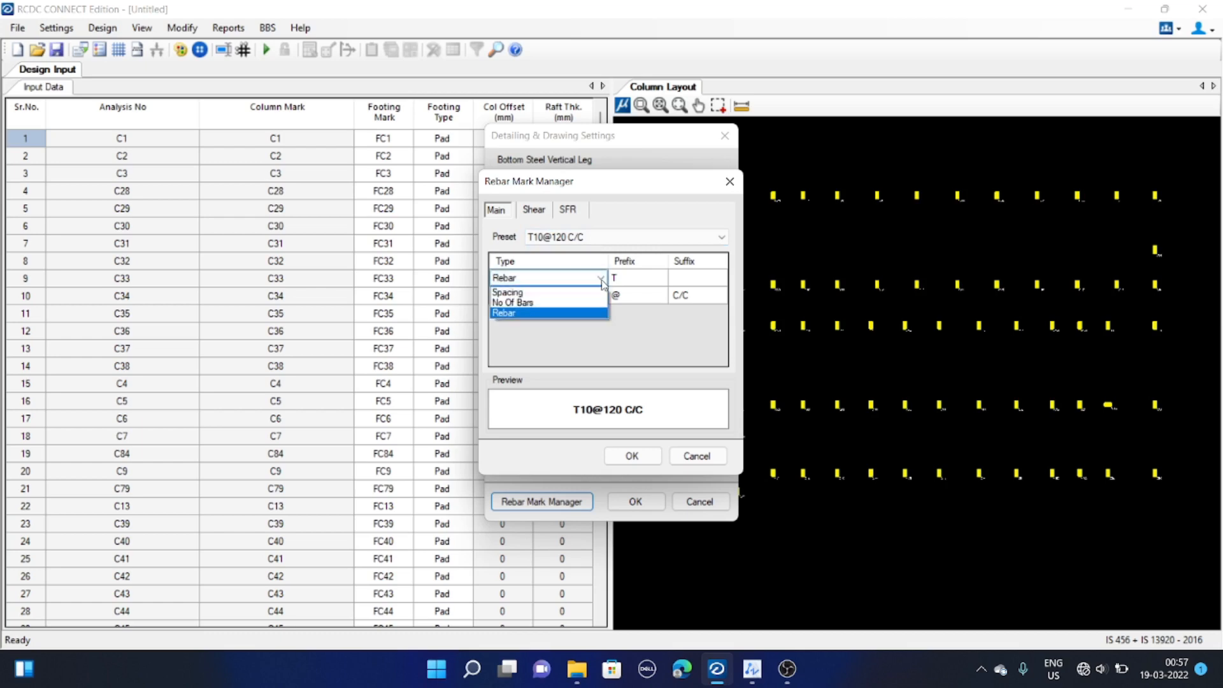
click(603, 283)
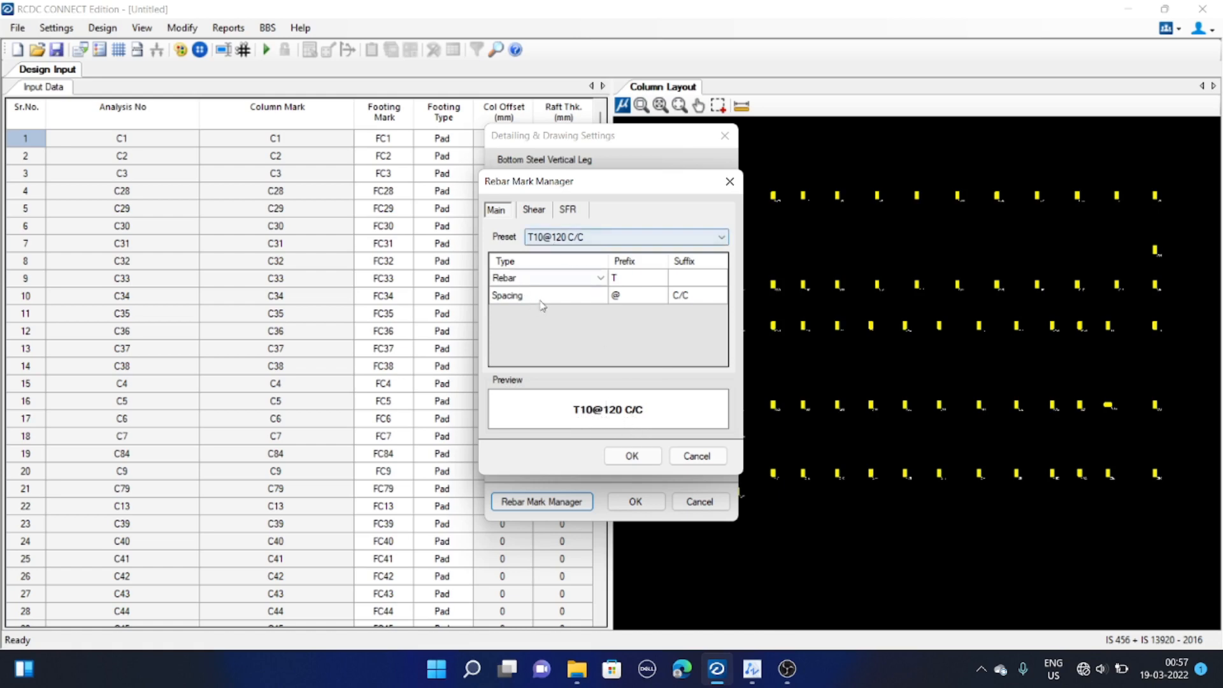
click(533, 211)
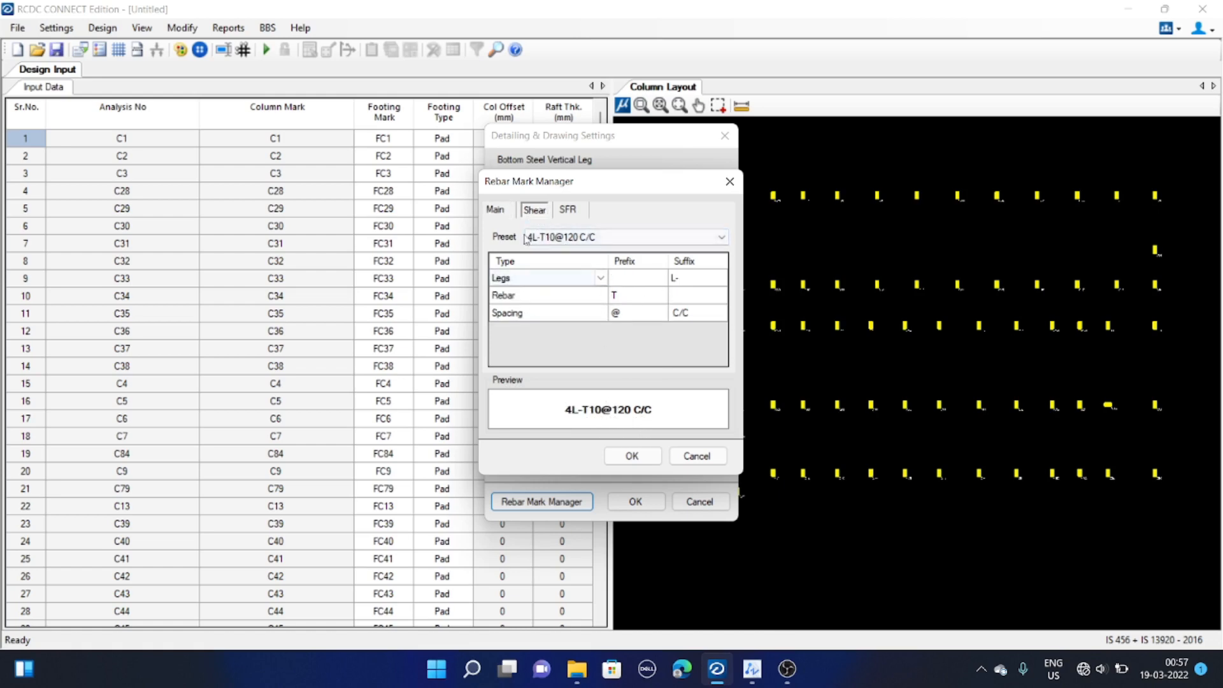
click(575, 214)
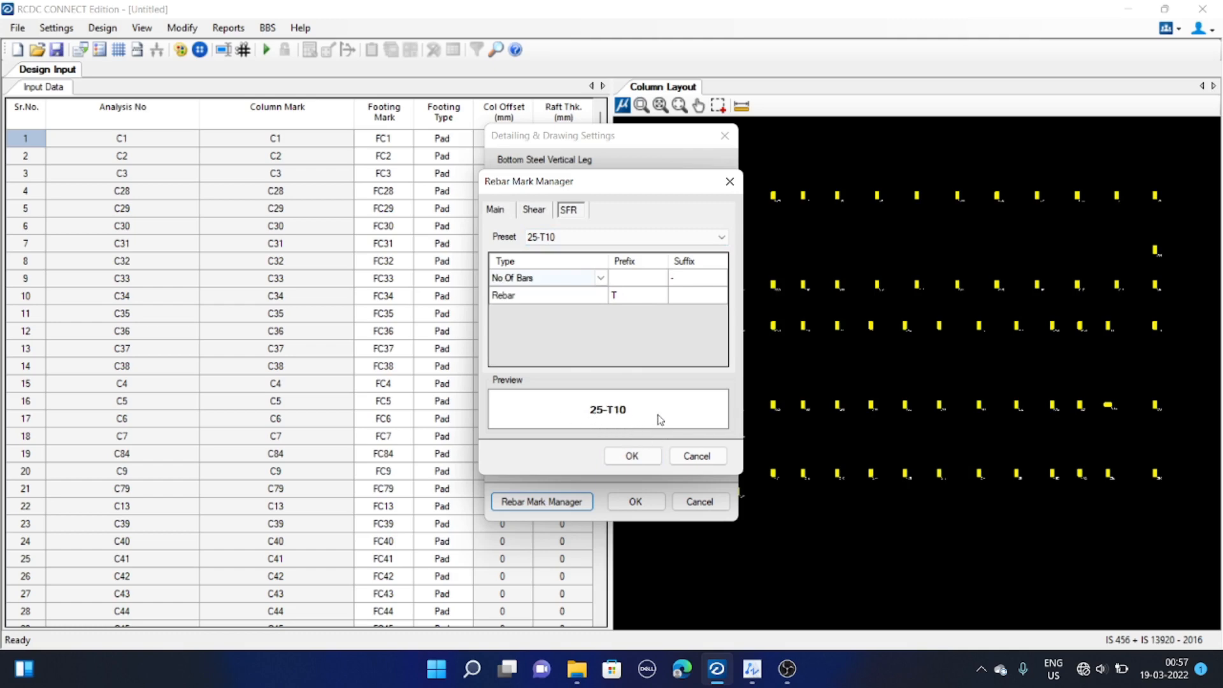
click(632, 455)
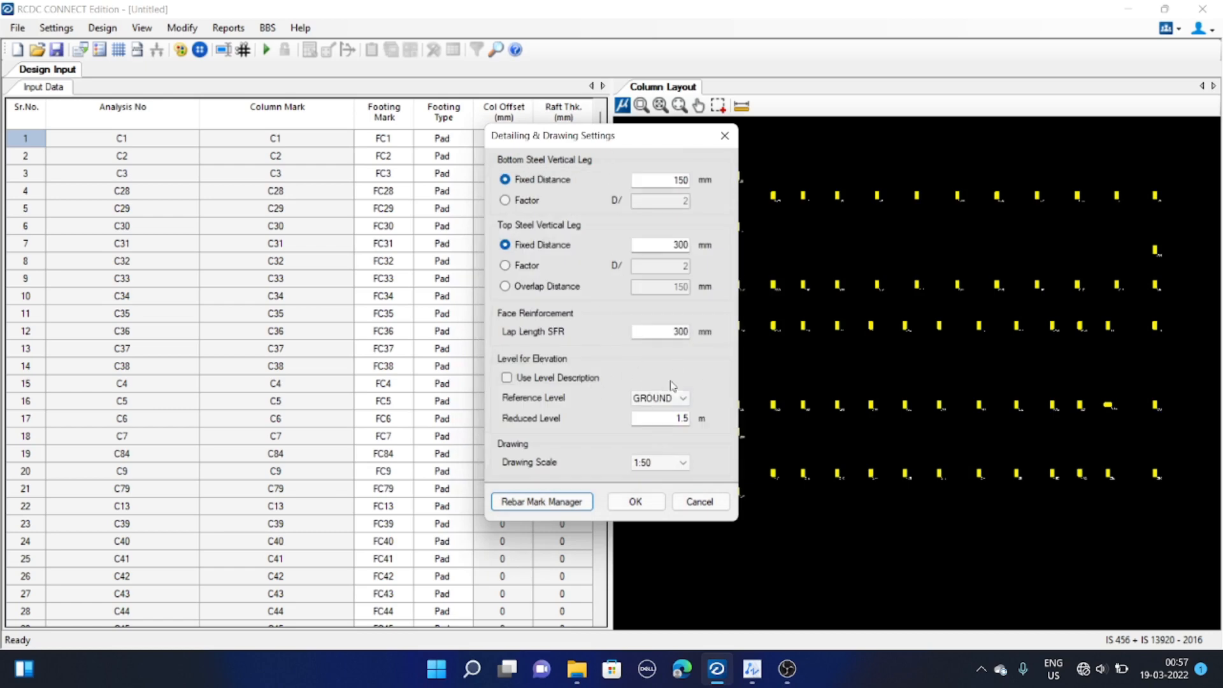
click(635, 503)
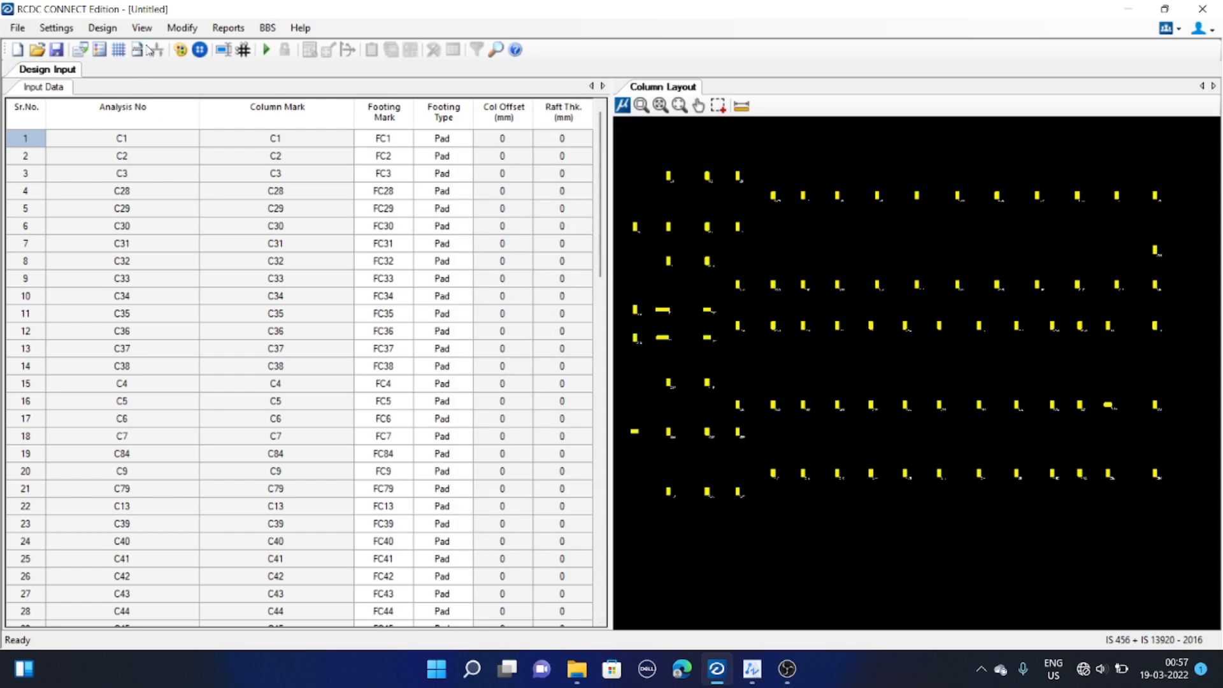
Open the crack width settings, review them, and close the dialog without changes
click(48, 29)
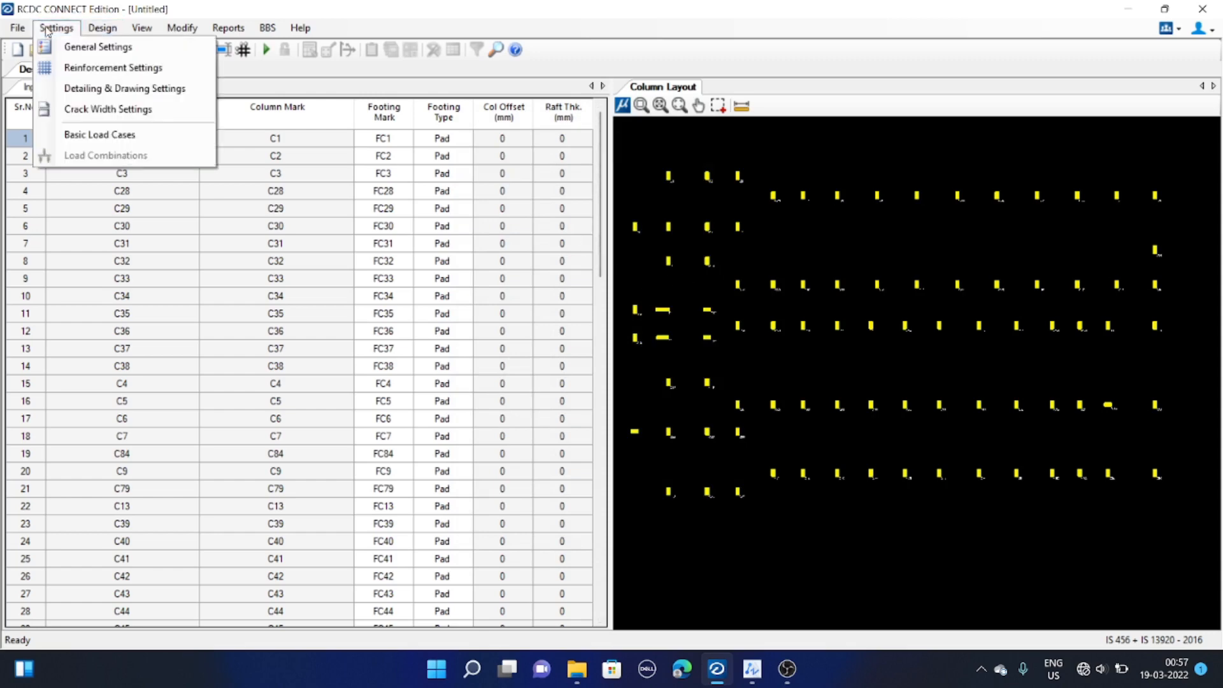
click(107, 109)
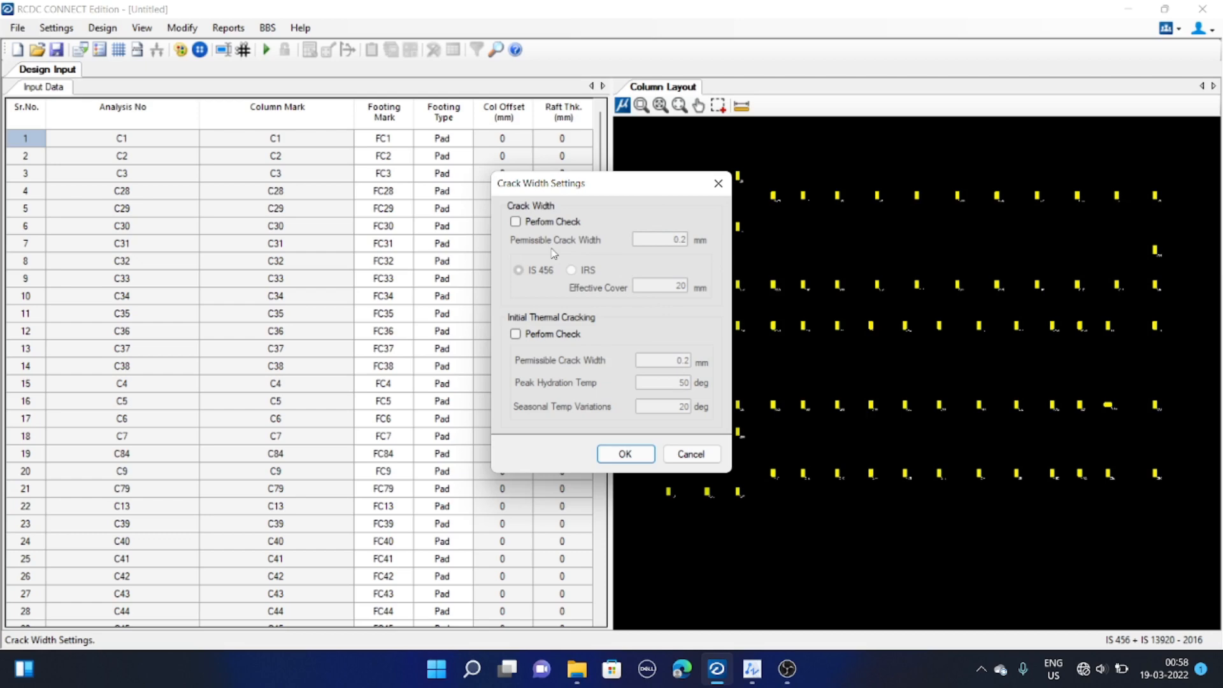
drag(612, 188, 596, 186)
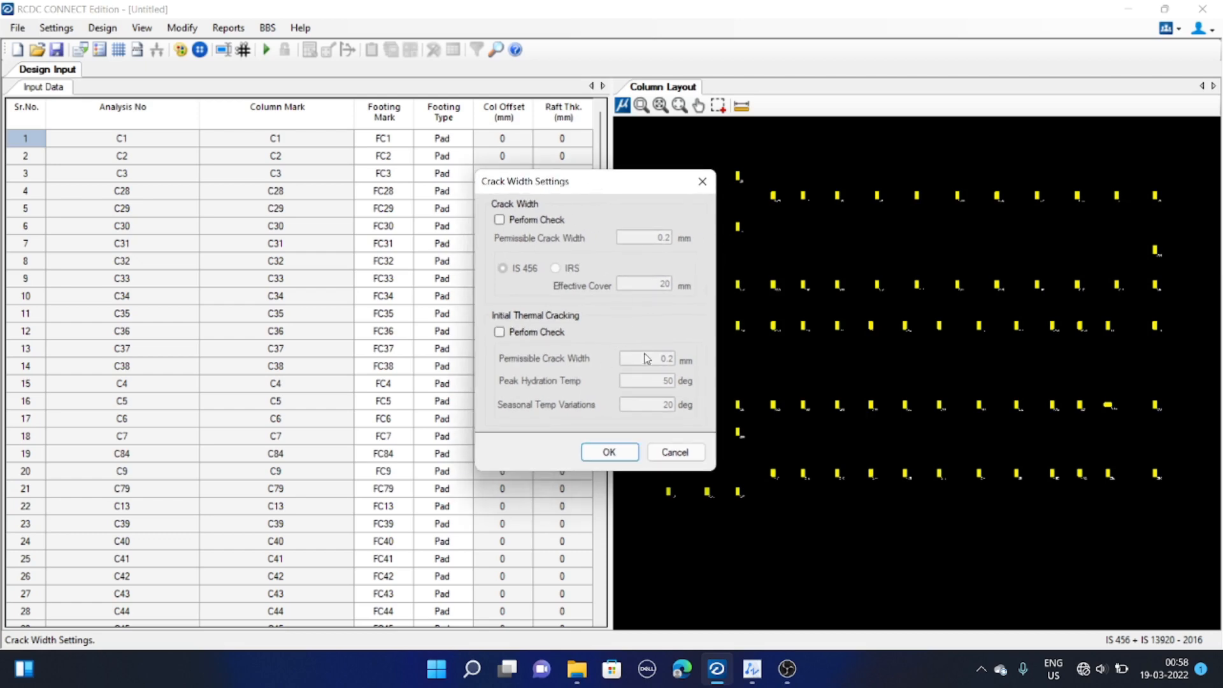
drag(607, 186, 625, 181)
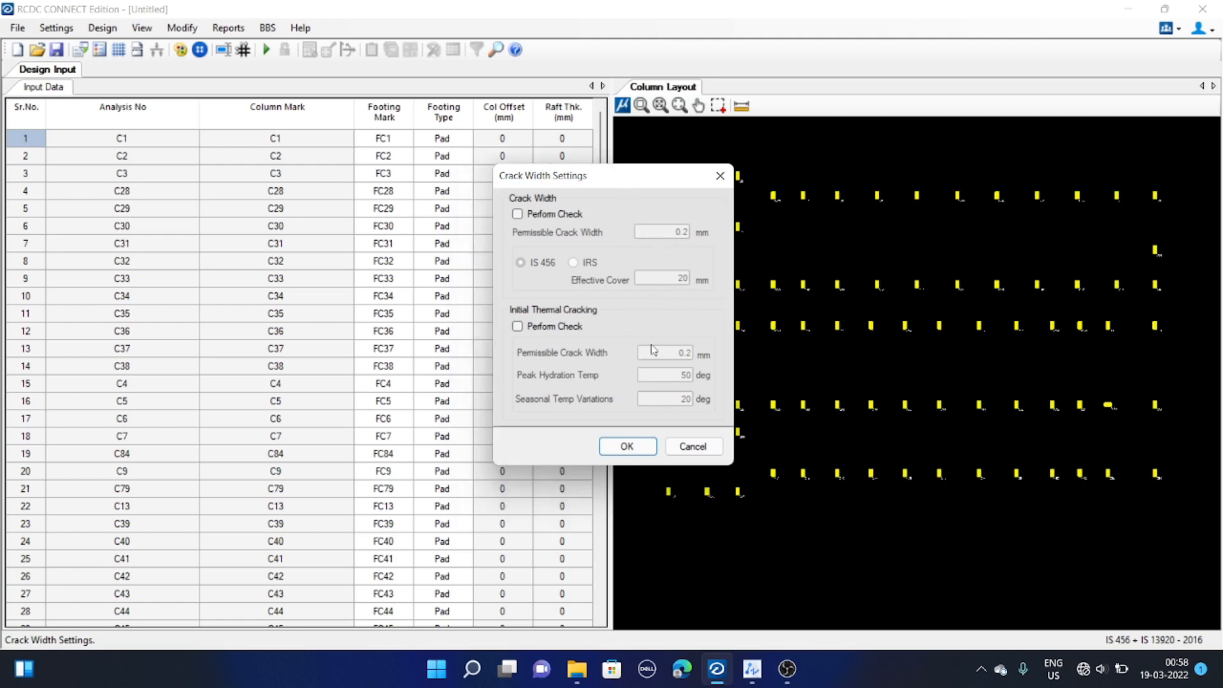
click(703, 452)
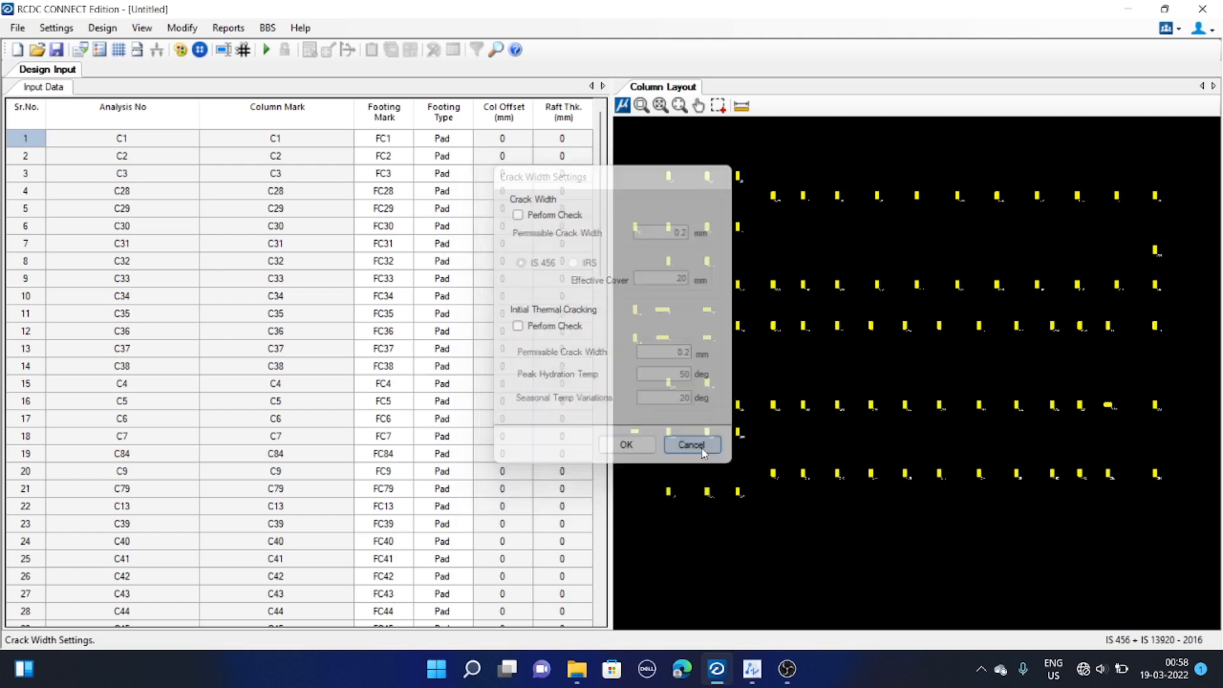
Open the basic load cases and set the DEAD load case's type to Dead Load
click(60, 32)
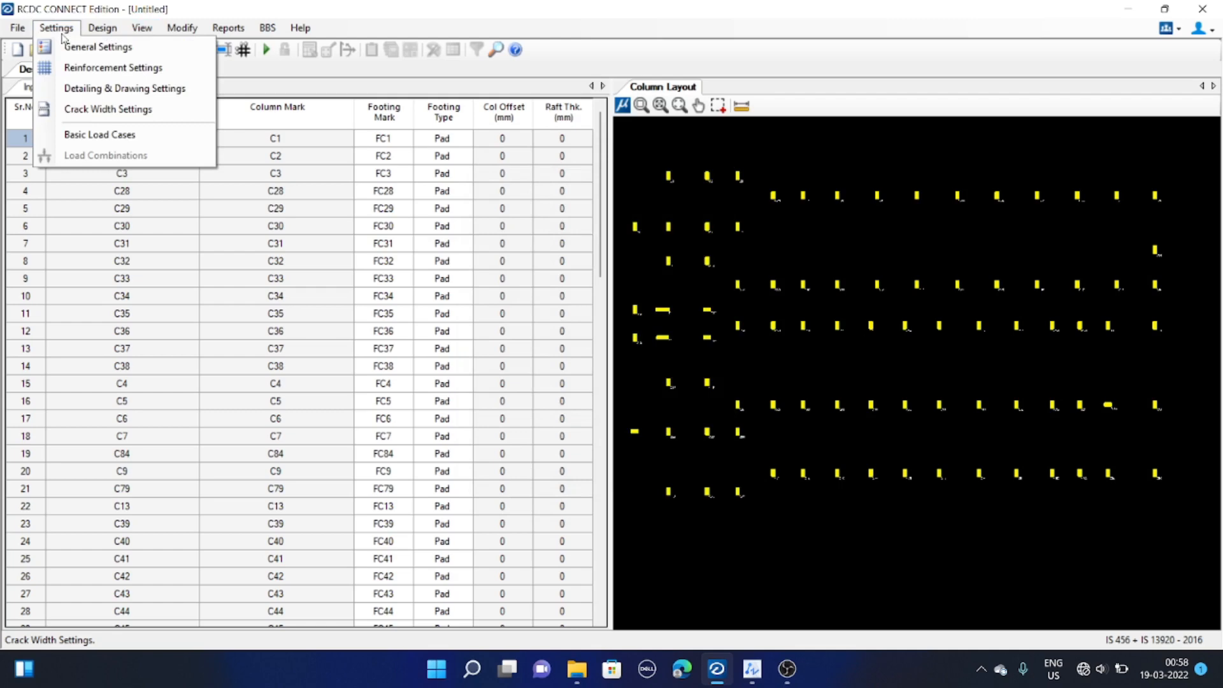
click(99, 134)
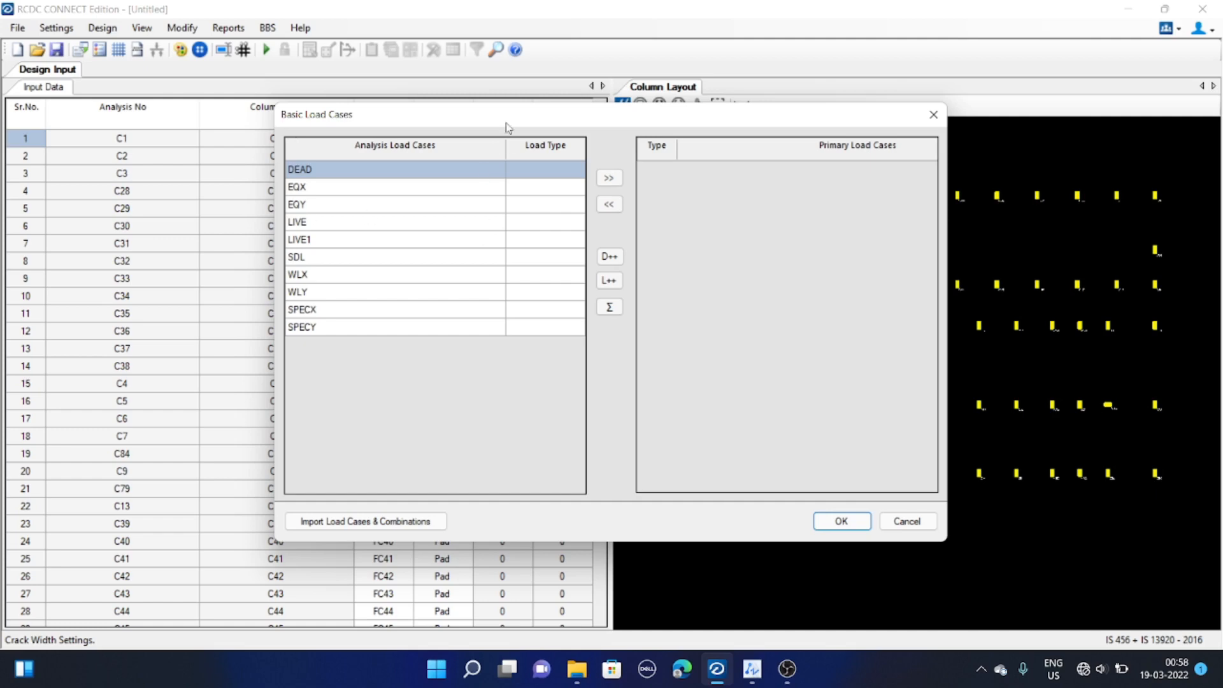
drag(507, 125, 528, 119)
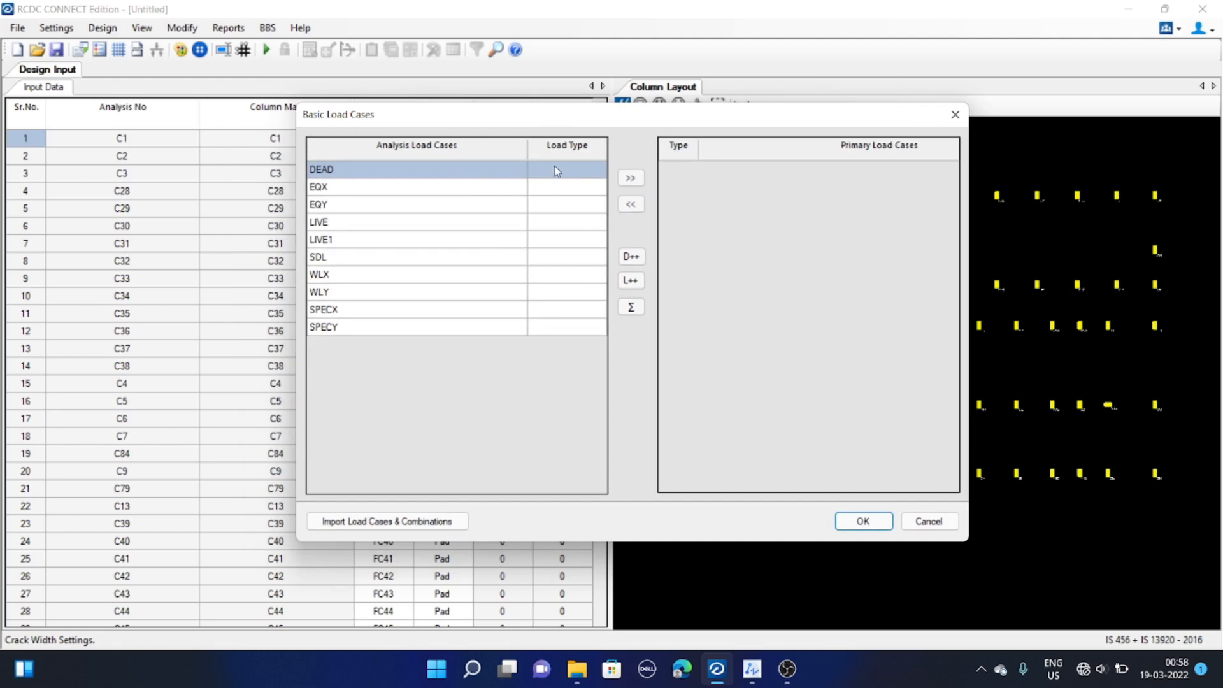
drag(553, 117, 540, 119)
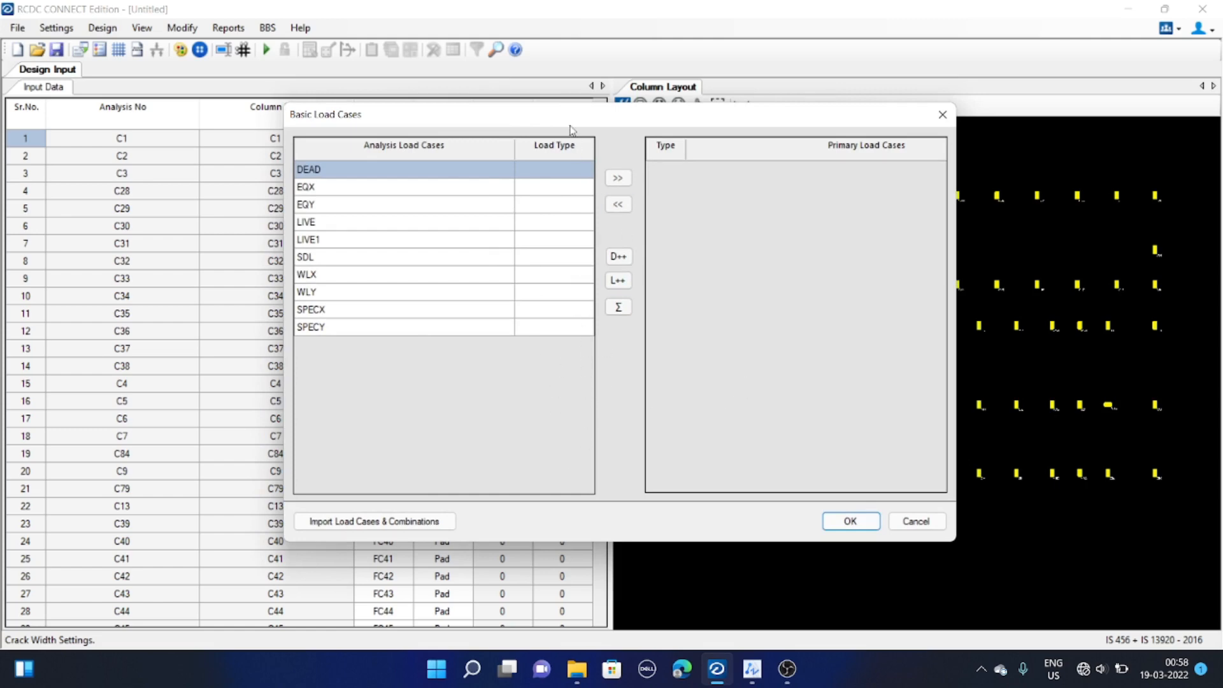
drag(559, 125, 600, 126)
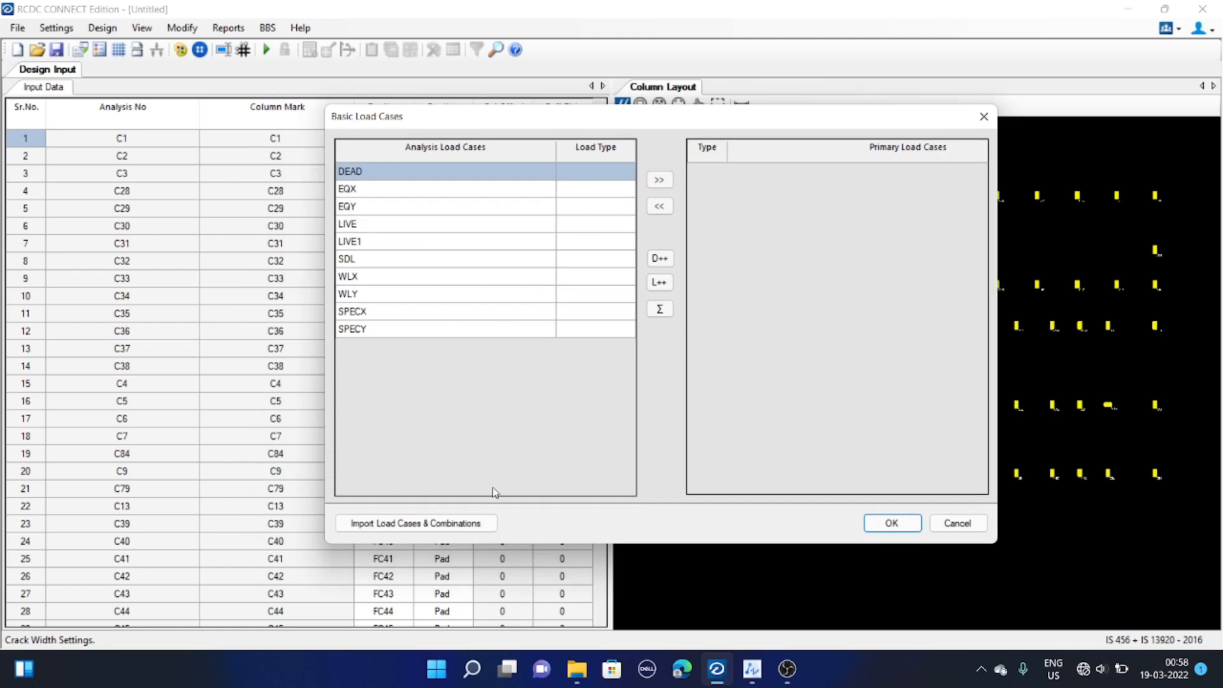
drag(542, 126, 519, 123)
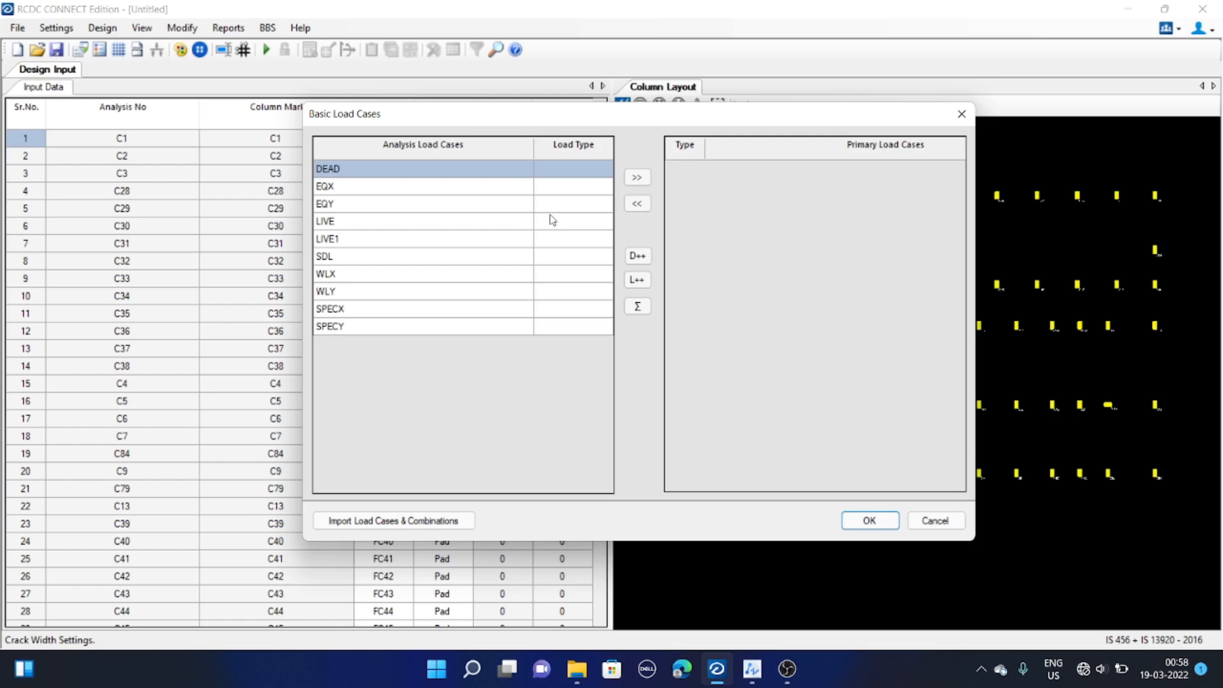
click(574, 167)
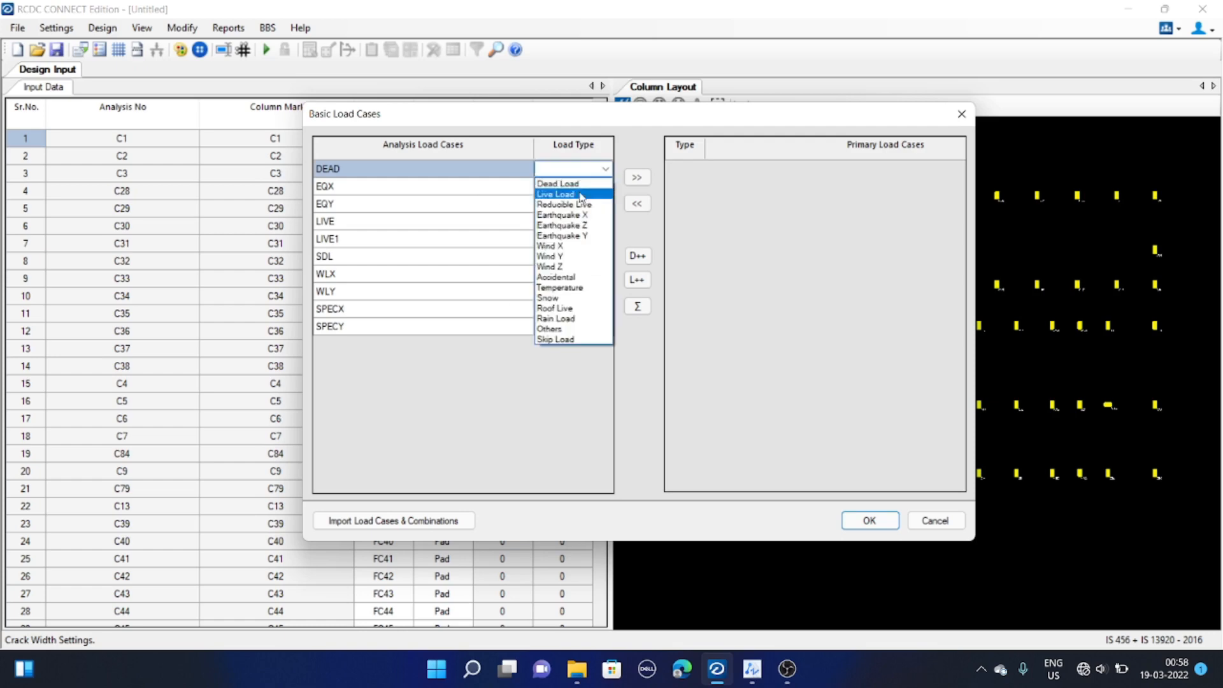
click(564, 183)
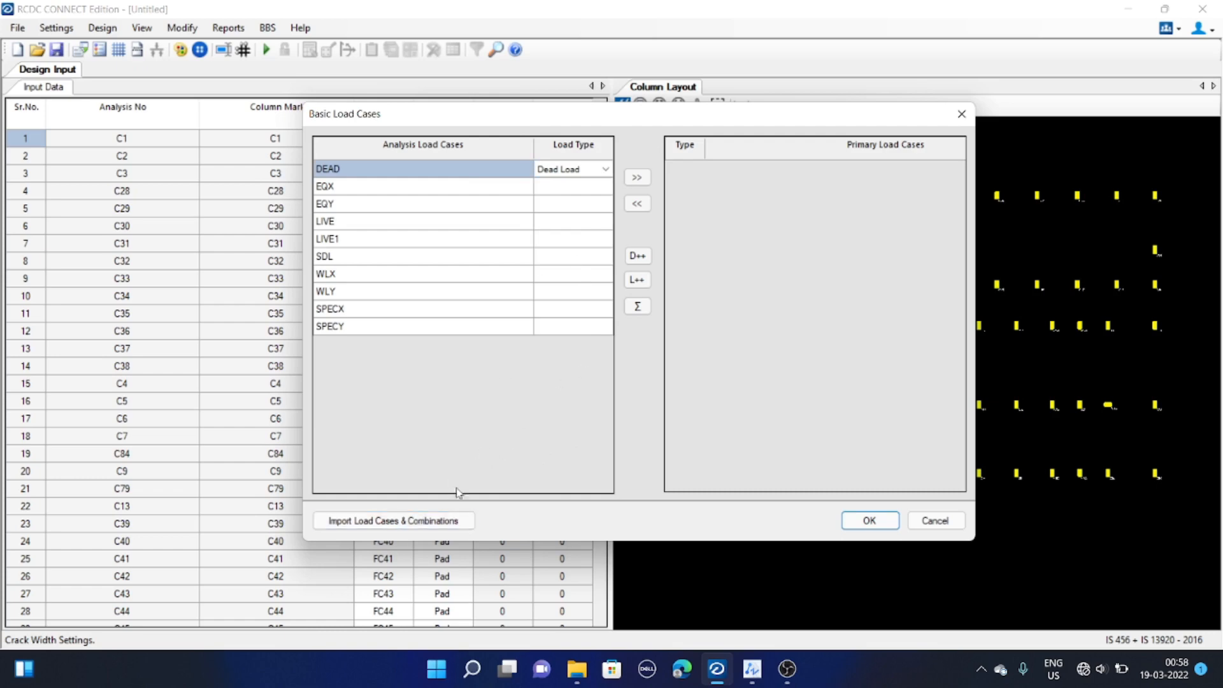
Import load cases and combinations from LOAD COMBINATIONS.ldsx and apply the basic load cases
click(419, 521)
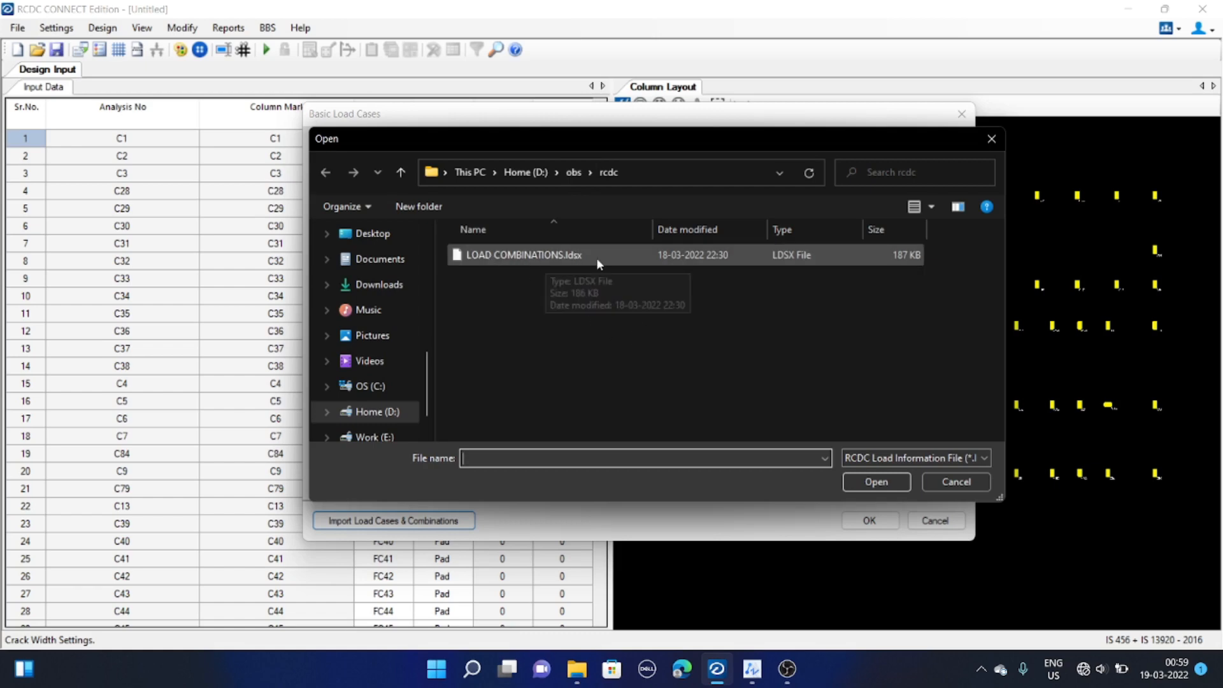
click(560, 257)
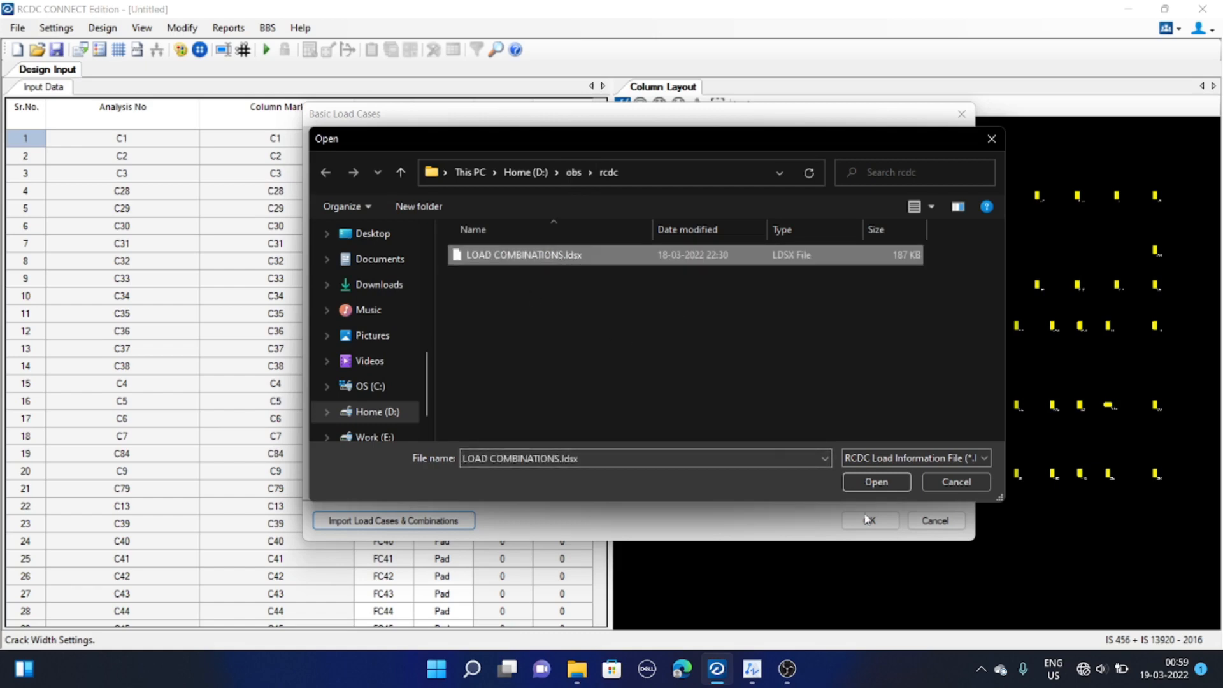
click(875, 482)
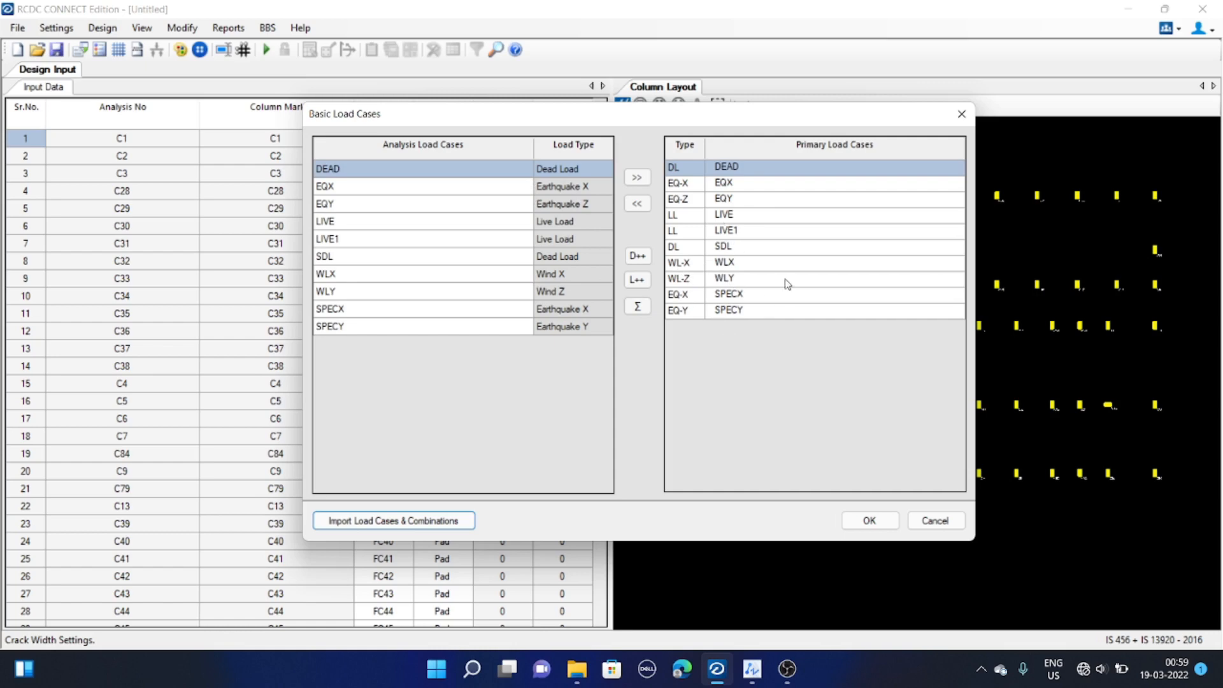
click(865, 519)
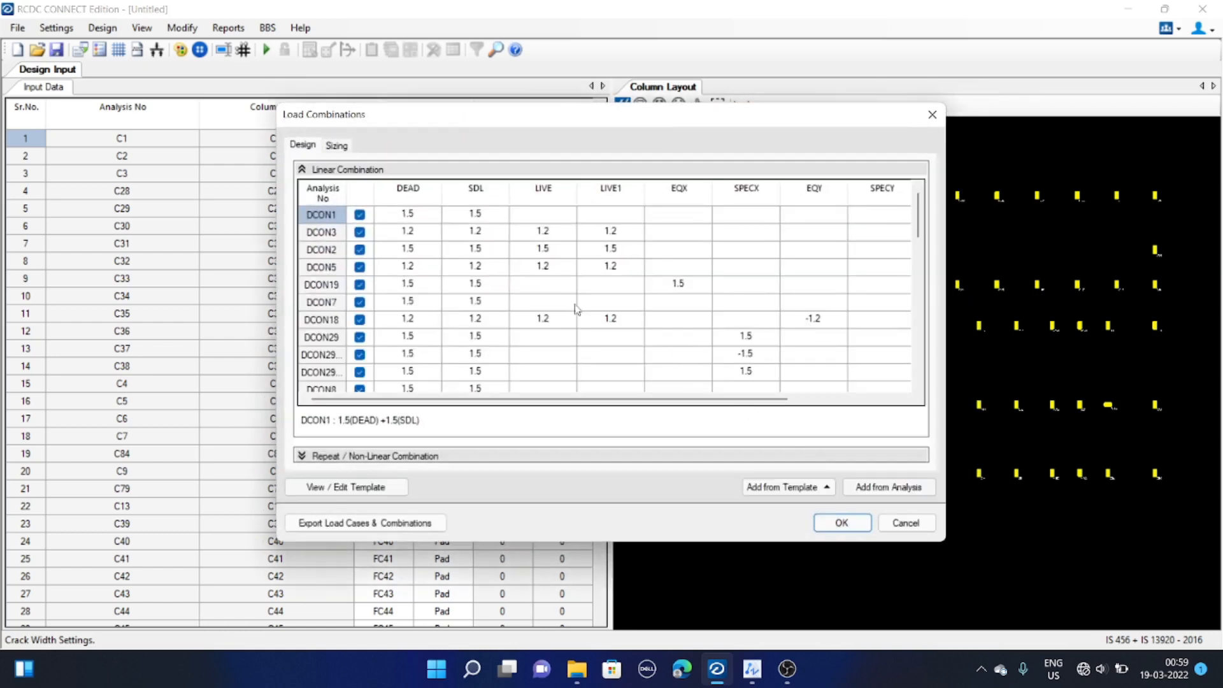
Review the imported design and sizing linear load combinations, then accept the combinations
scroll(573, 300, down, 7)
scroll(572, 299, up, 7)
scroll(500, 242, down, 9)
scroll(496, 276, up, 8)
click(337, 146)
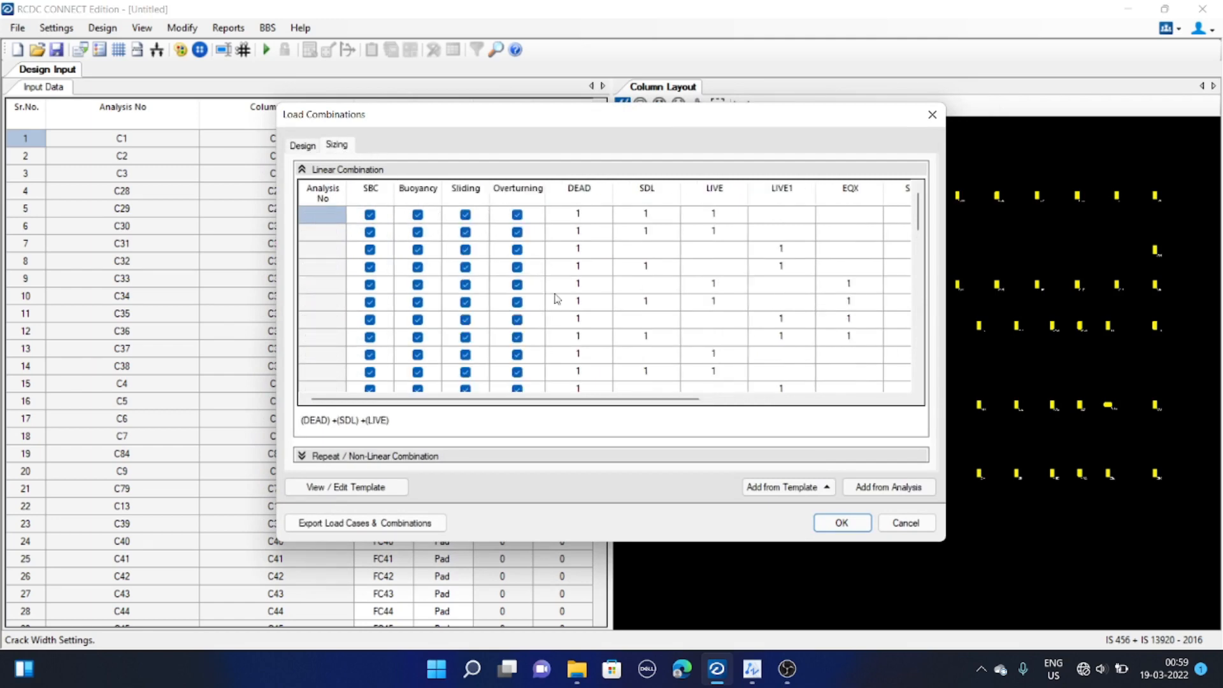
scroll(561, 295, down, 3)
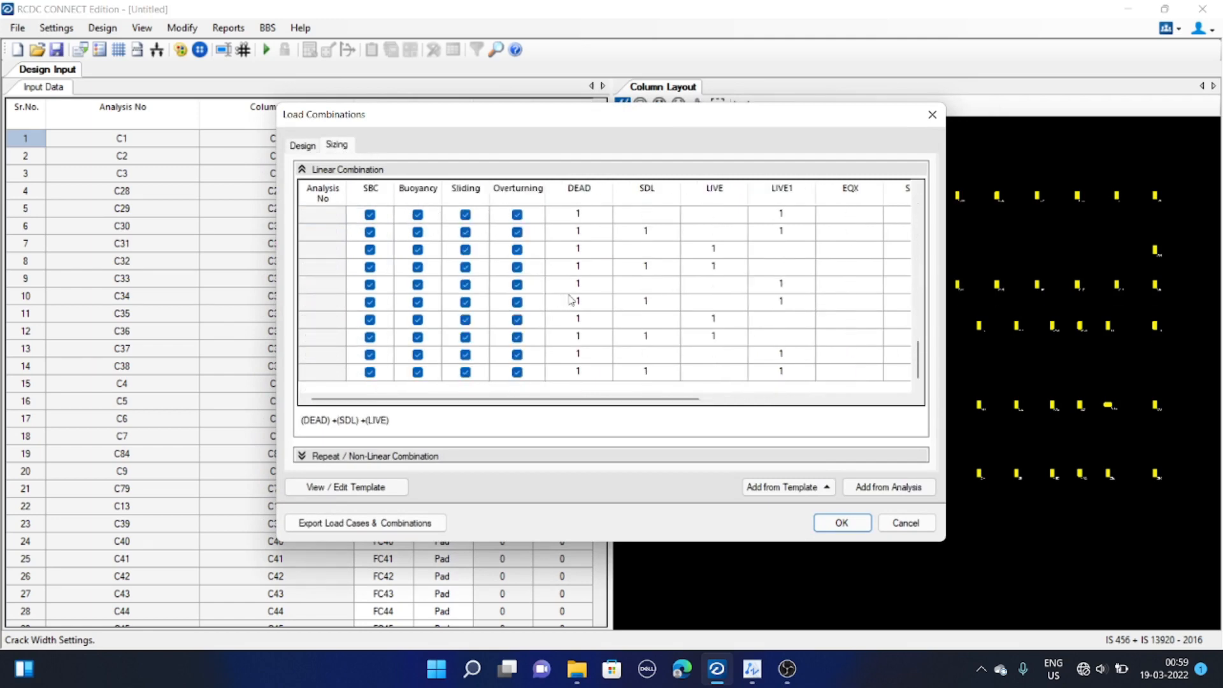
scroll(571, 299, up, 3)
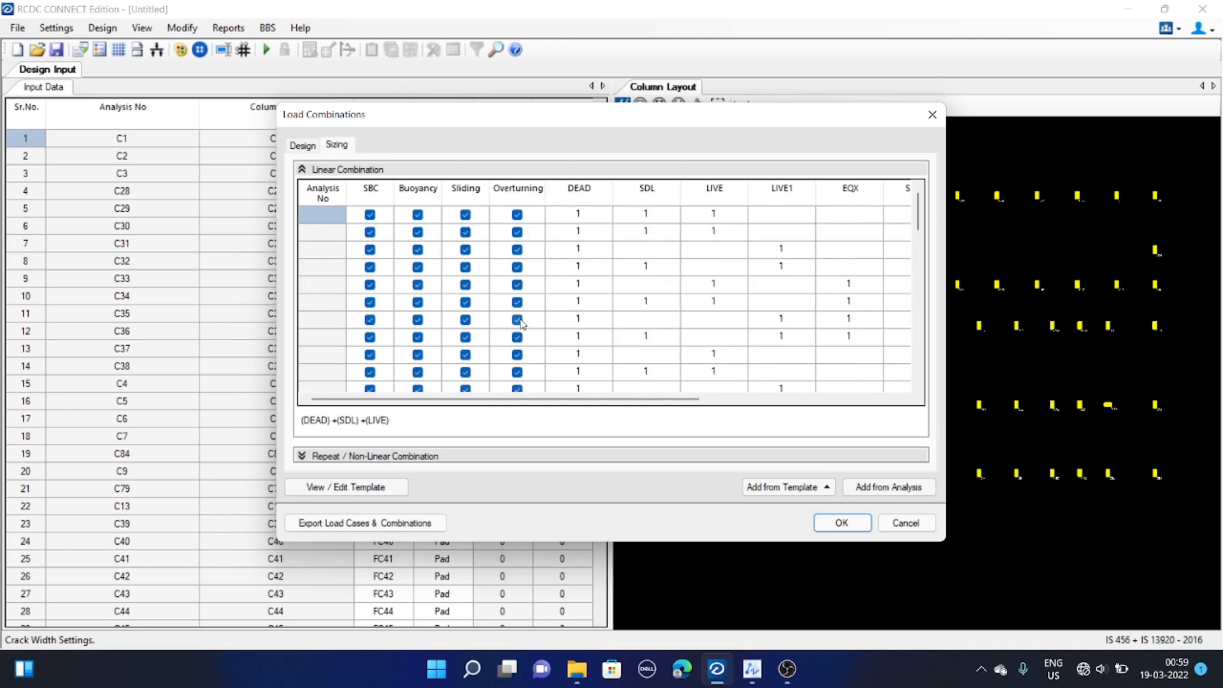
scroll(512, 267, down, 3)
scroll(512, 268, down, 4)
scroll(560, 292, up, 5)
drag(557, 116, 544, 110)
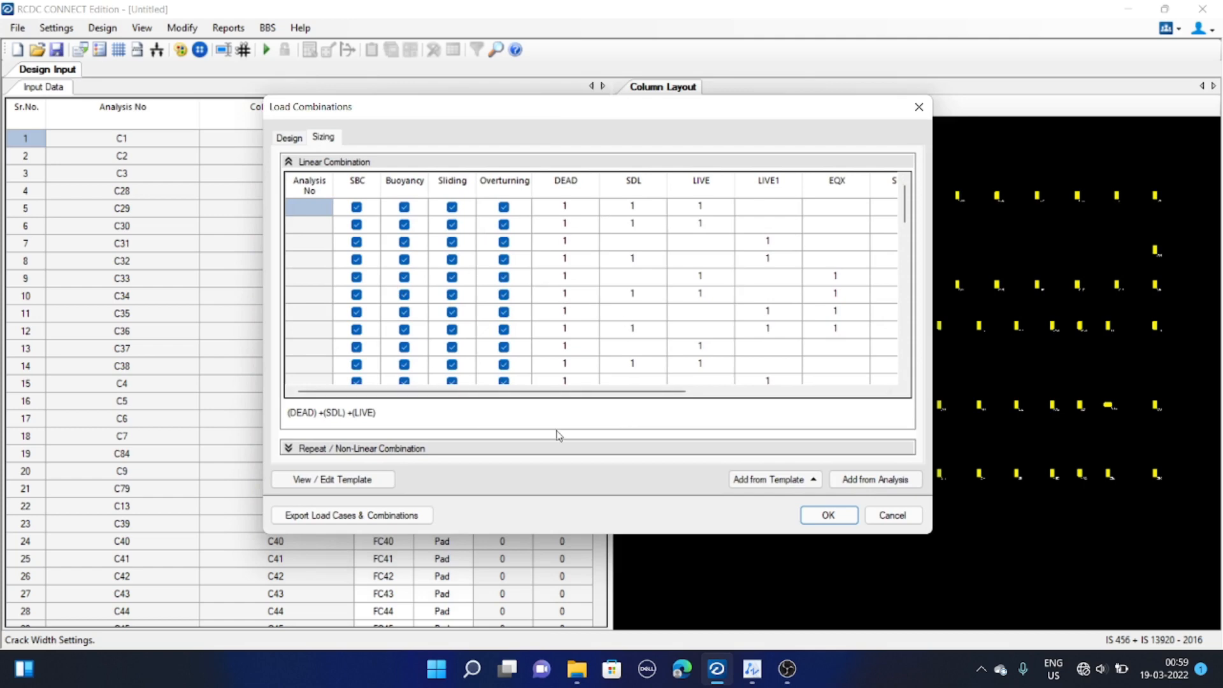
click(828, 515)
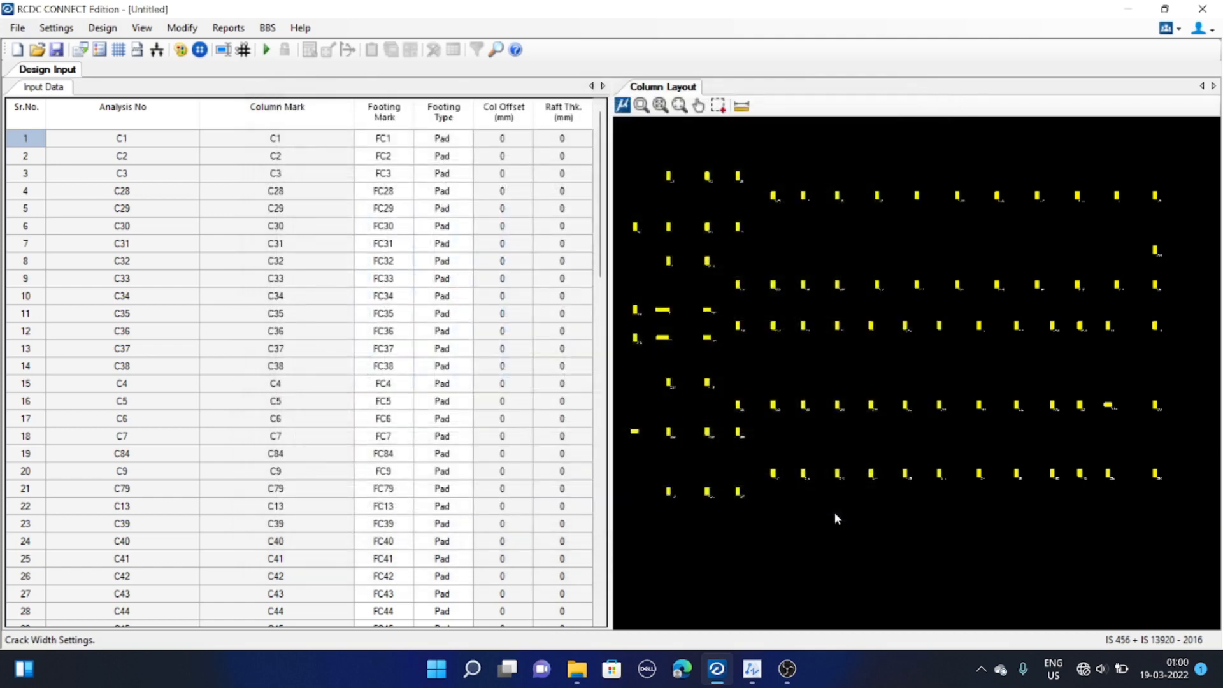
Run the automatic design of all footings
click(51, 30)
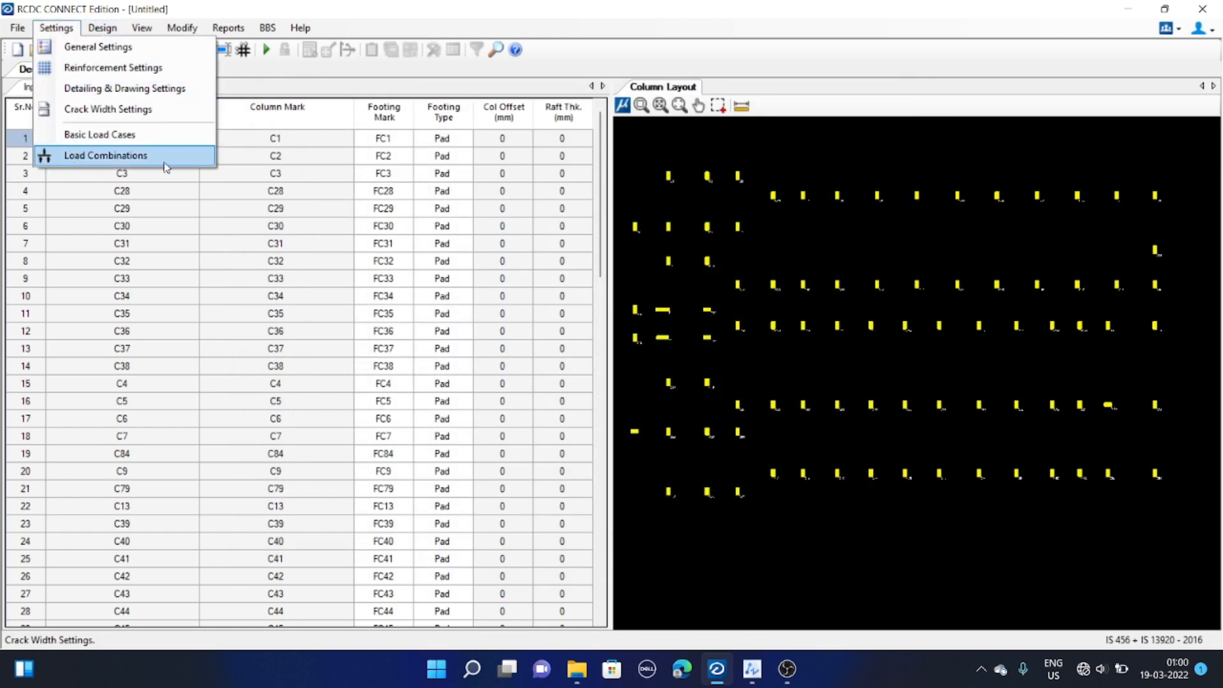
click(355, 175)
click(662, 319)
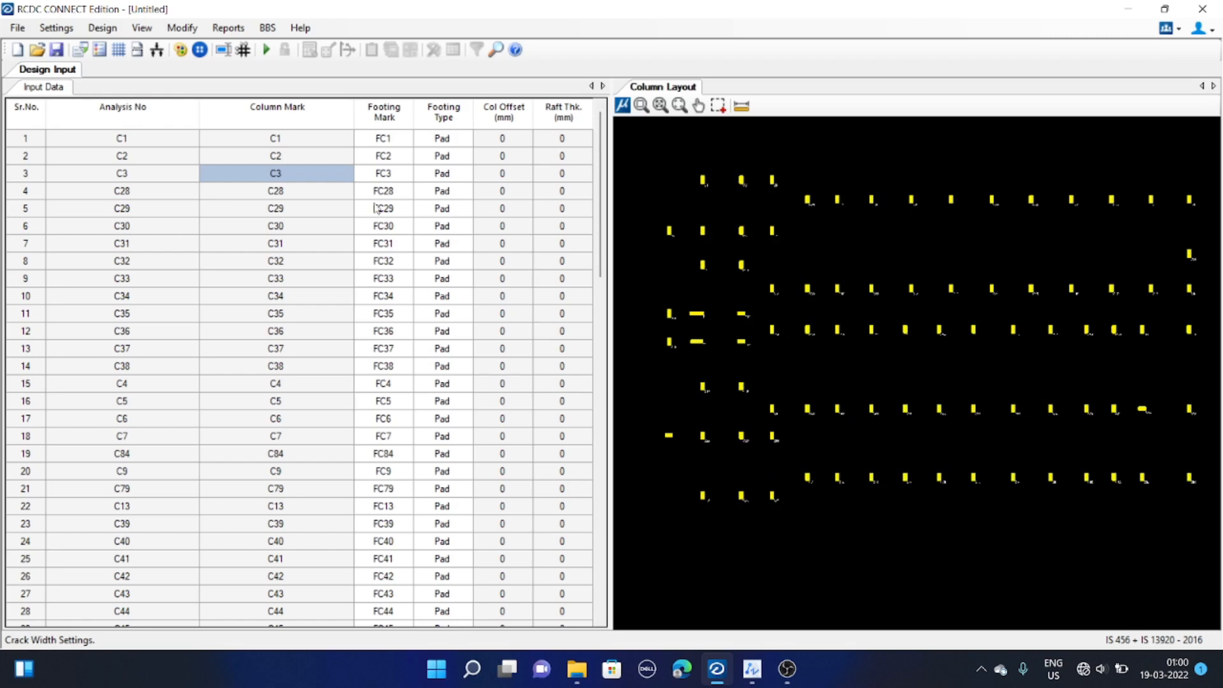
middle_drag(725, 330, 710, 331)
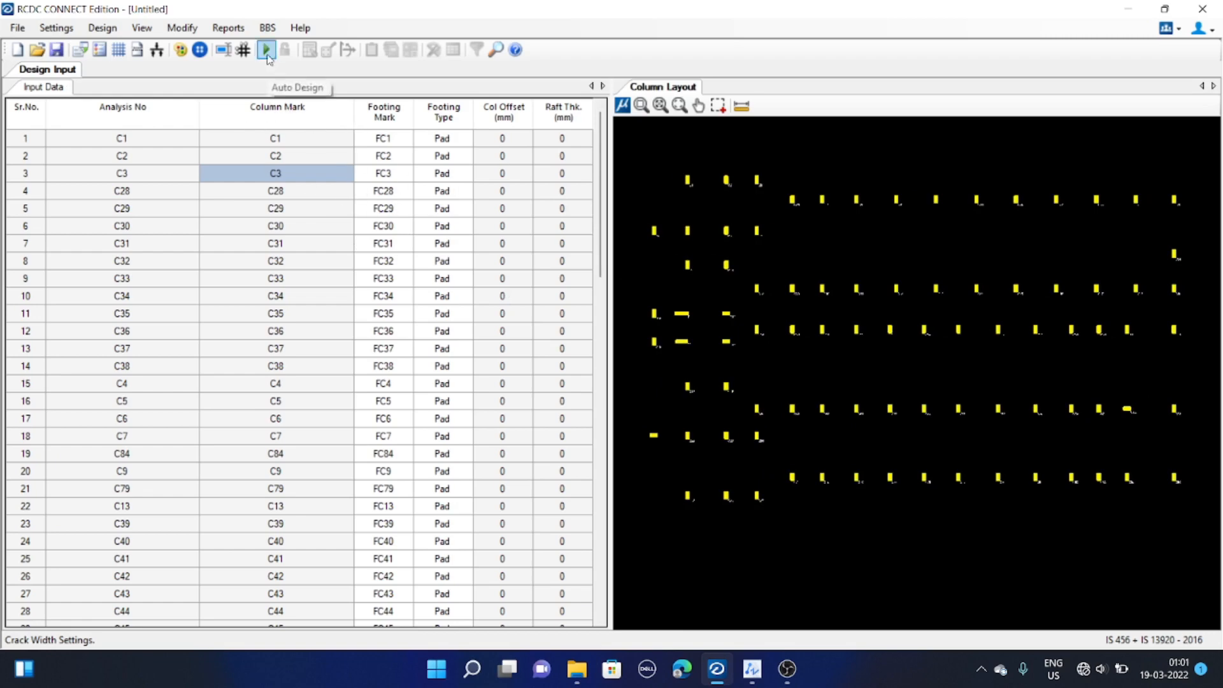
click(95, 29)
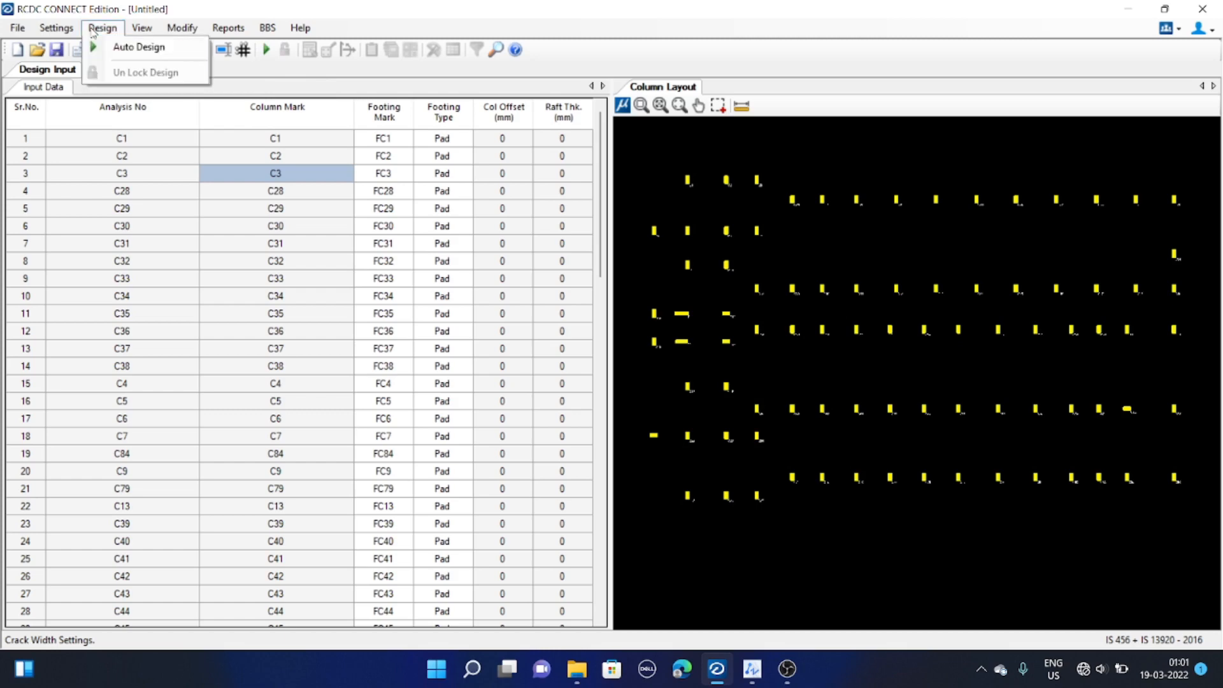
click(139, 47)
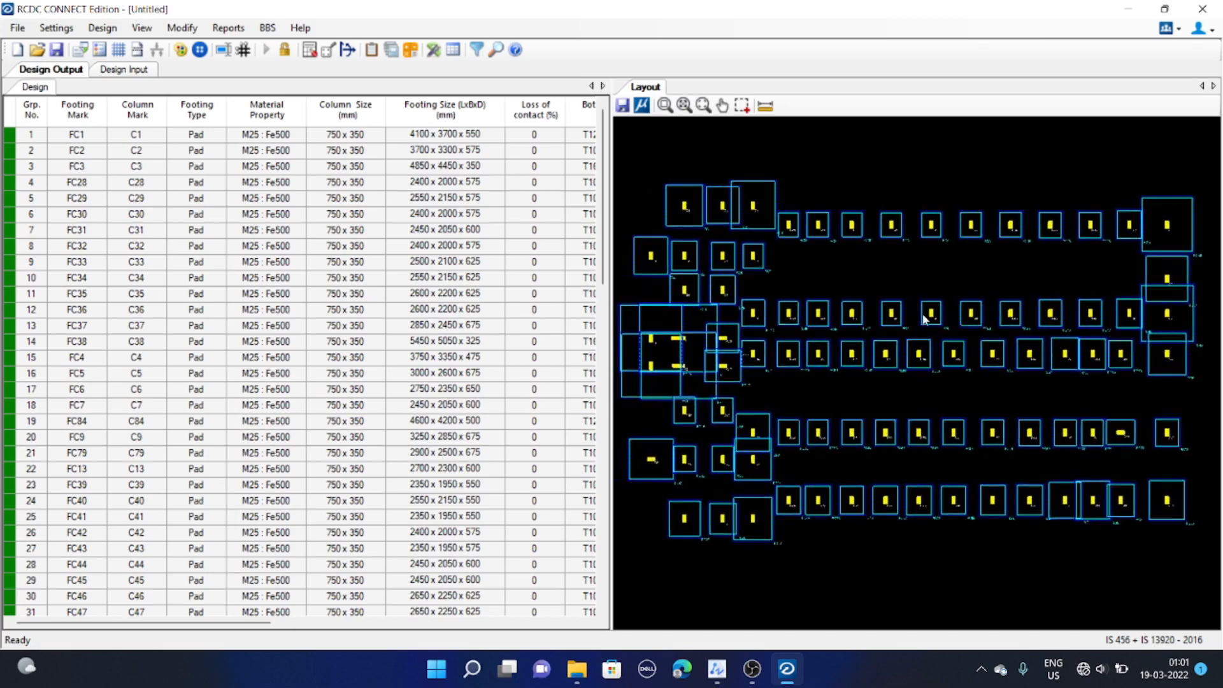
Inspect the designed footing sizes in the output table and the footing layout
scroll(796, 383, up, 5)
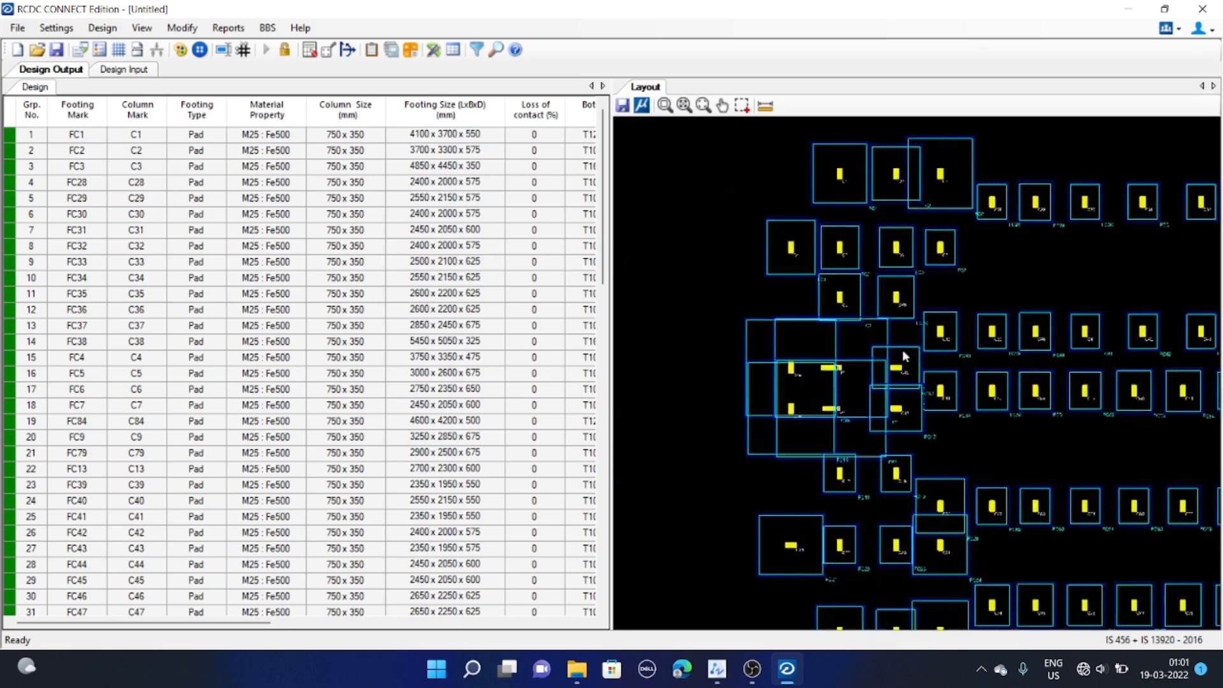
scroll(659, 373, down, 1)
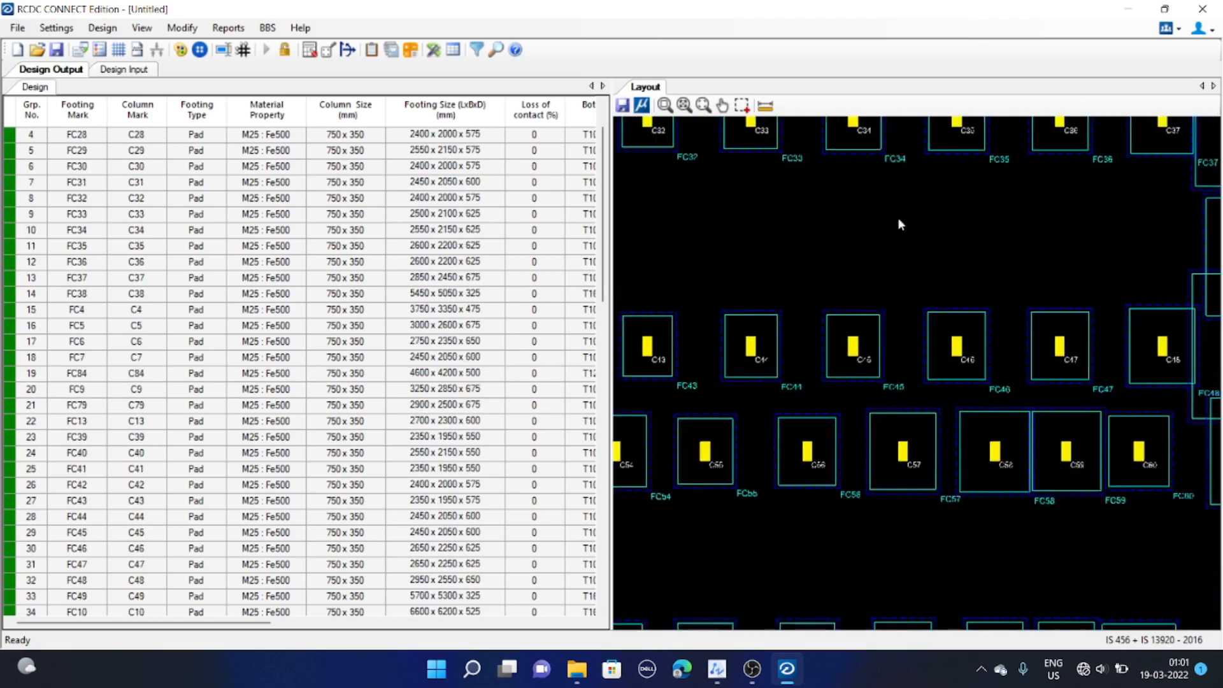
scroll(915, 354, up, 2)
scroll(824, 346, down, 3)
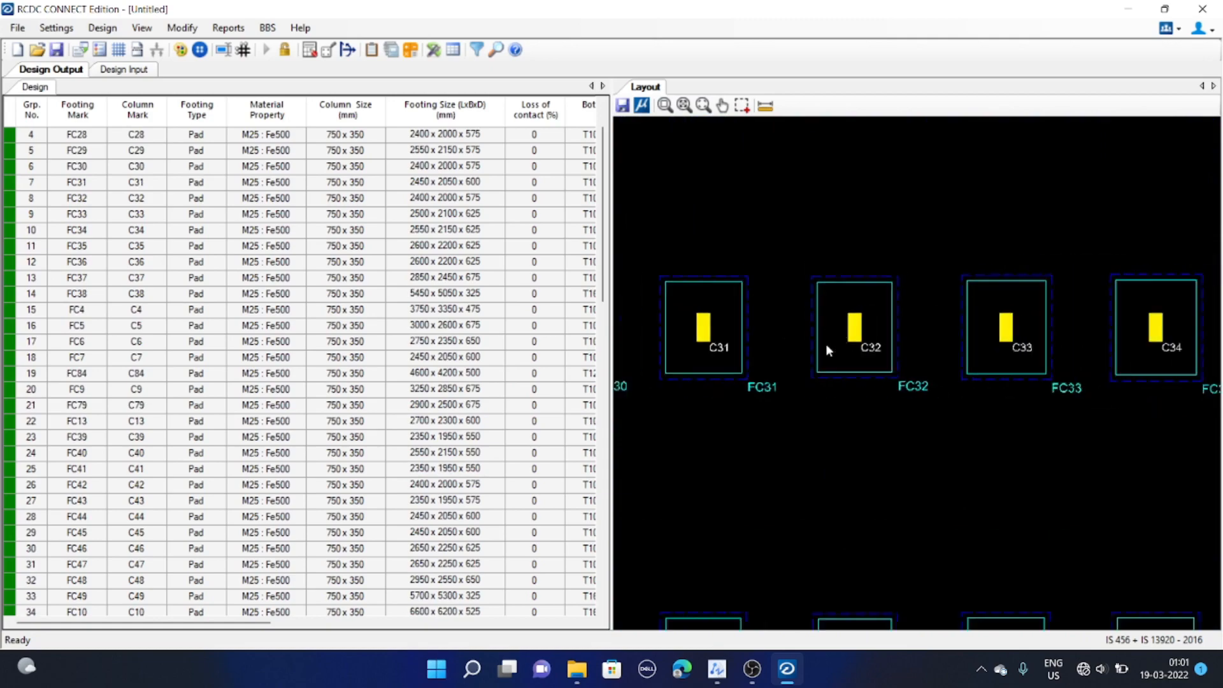
scroll(901, 287, down, 5)
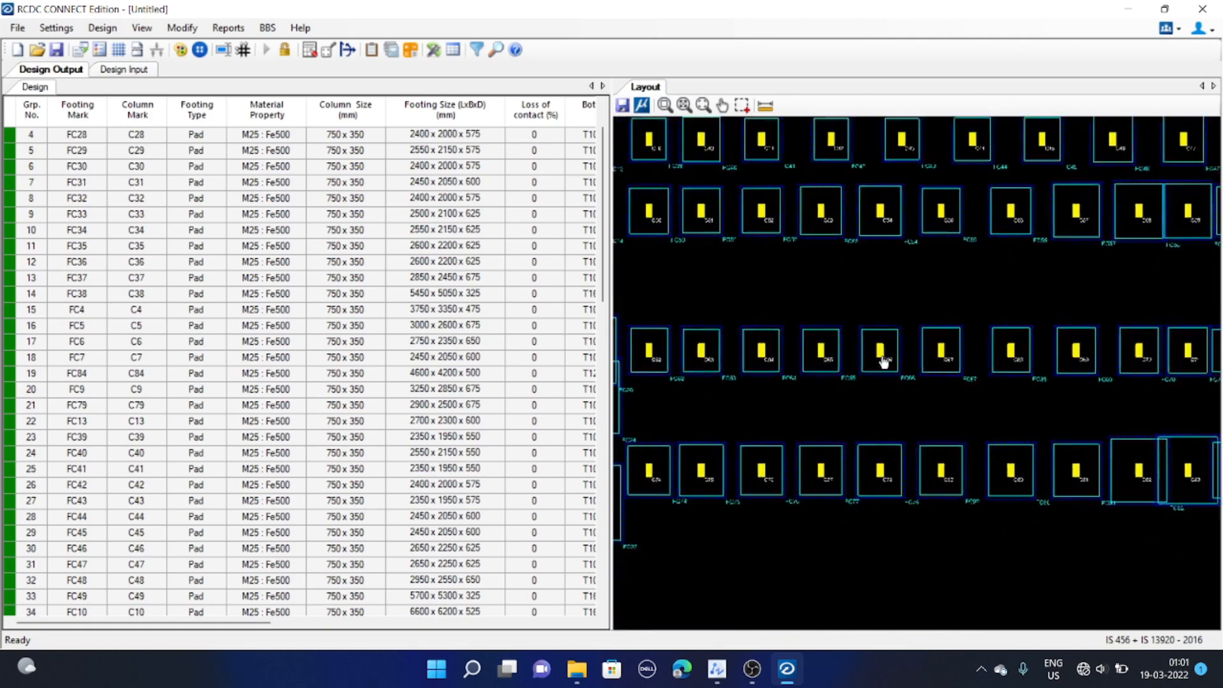
scroll(931, 428, down, 2)
scroll(901, 428, up, 3)
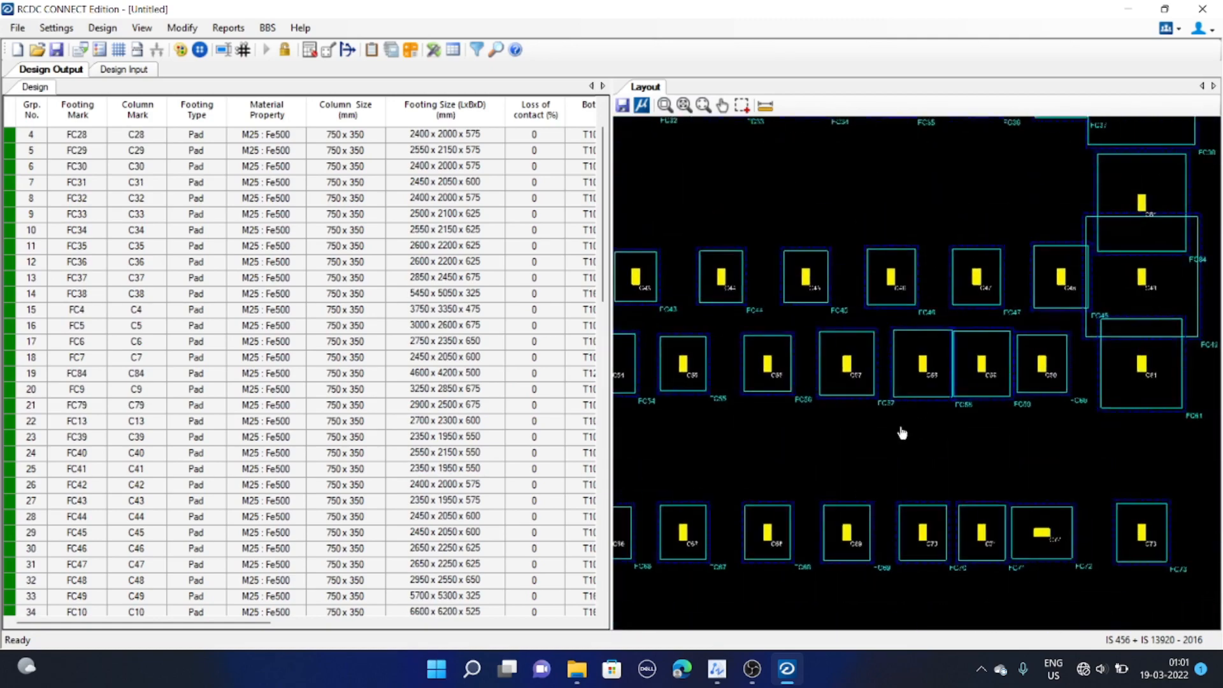
scroll(1032, 447, down, 4)
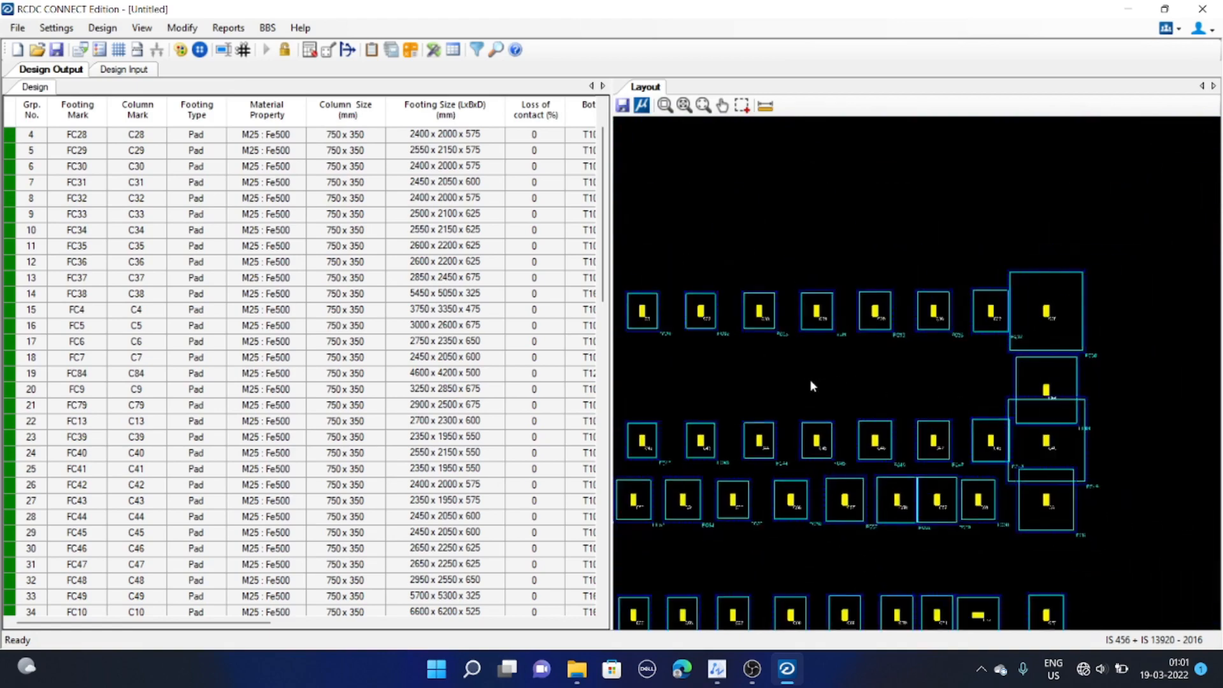
scroll(938, 381, down, 3)
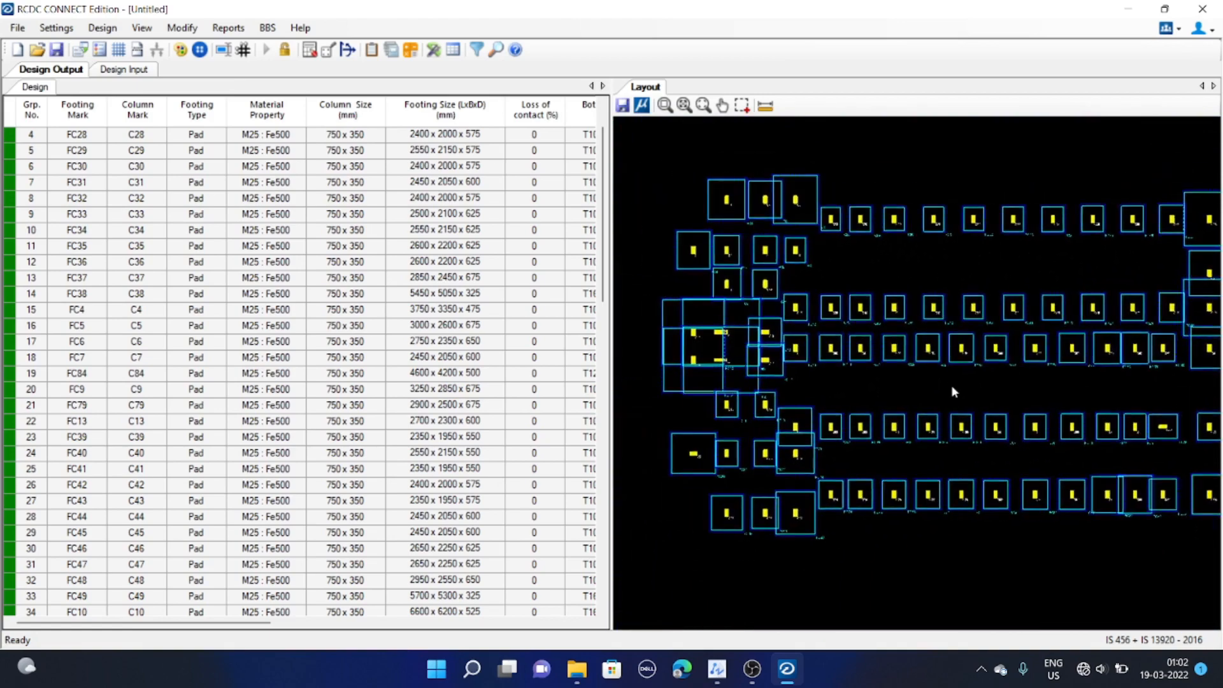
mouse_move(952, 387)
middle_down()
mouse_move(933, 387)
mouse_move(945, 383)
middle_up()
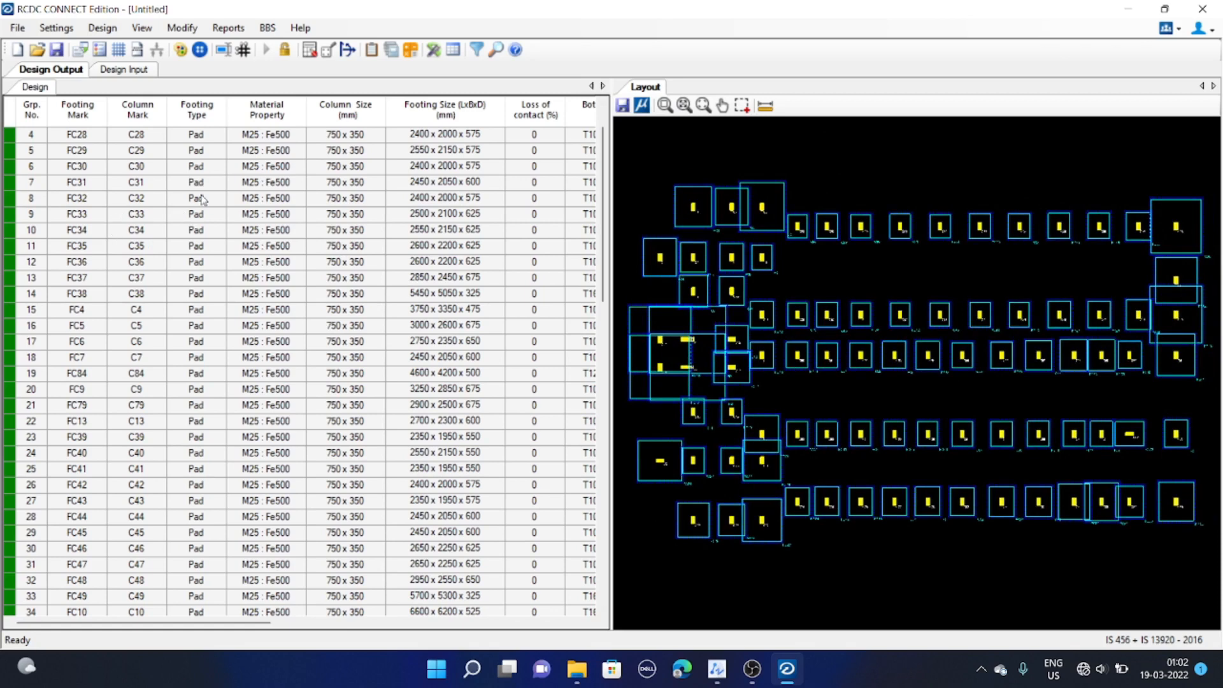
Review the footing marks, column marks, types, material properties and footing sizes in the design output table
scroll(181, 176, up, 1)
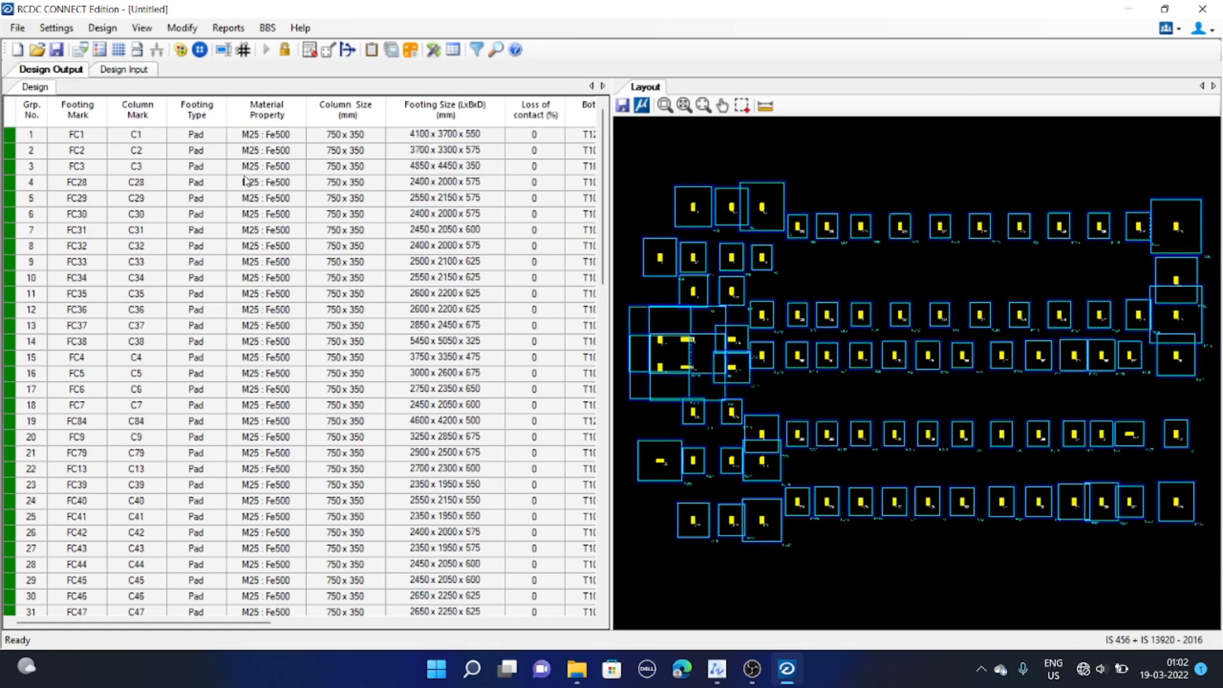
click(88, 138)
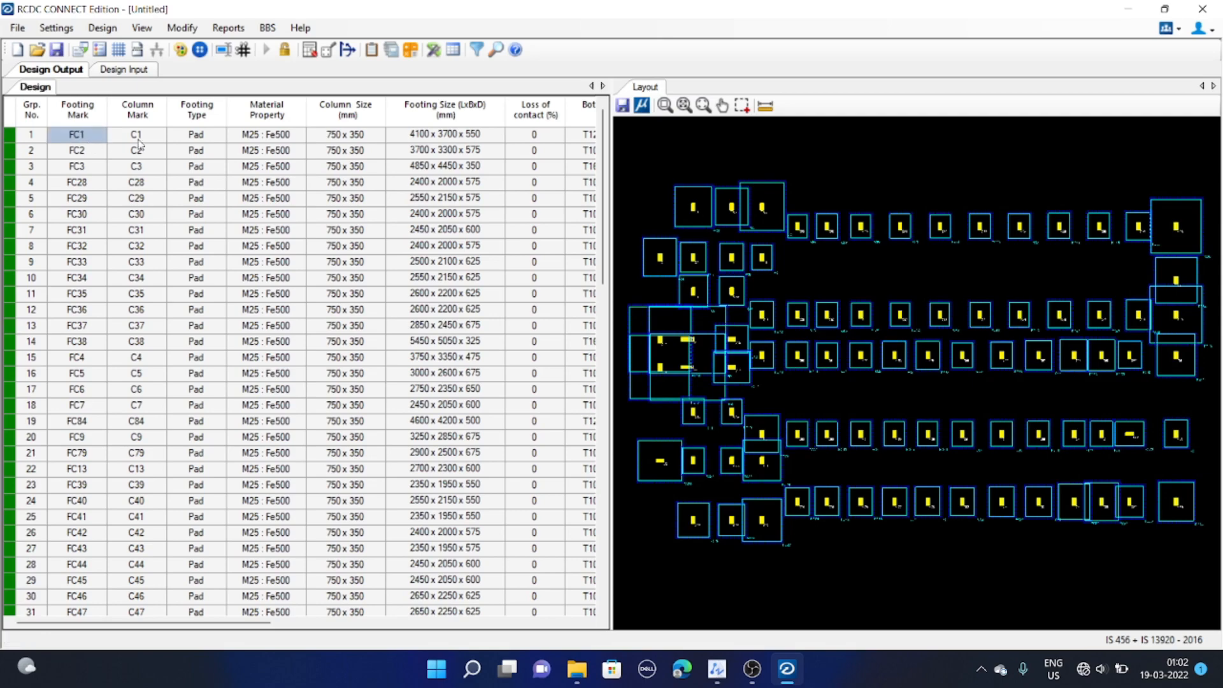
scroll(700, 262, up, 2)
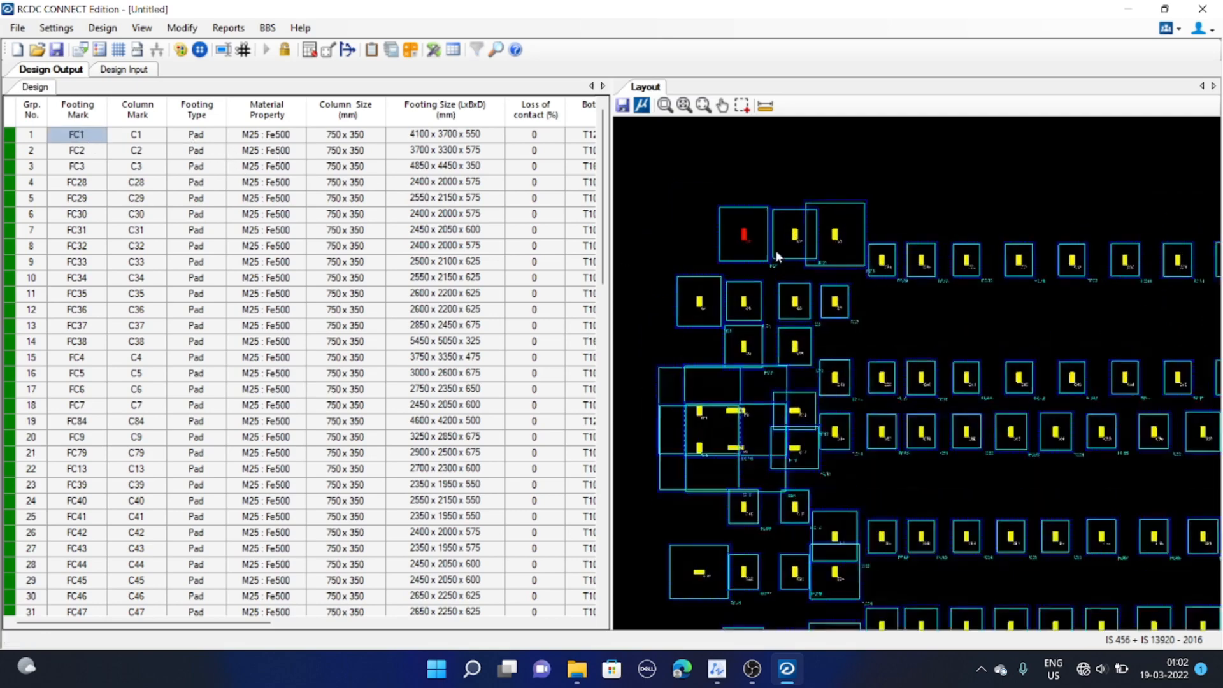
click(214, 138)
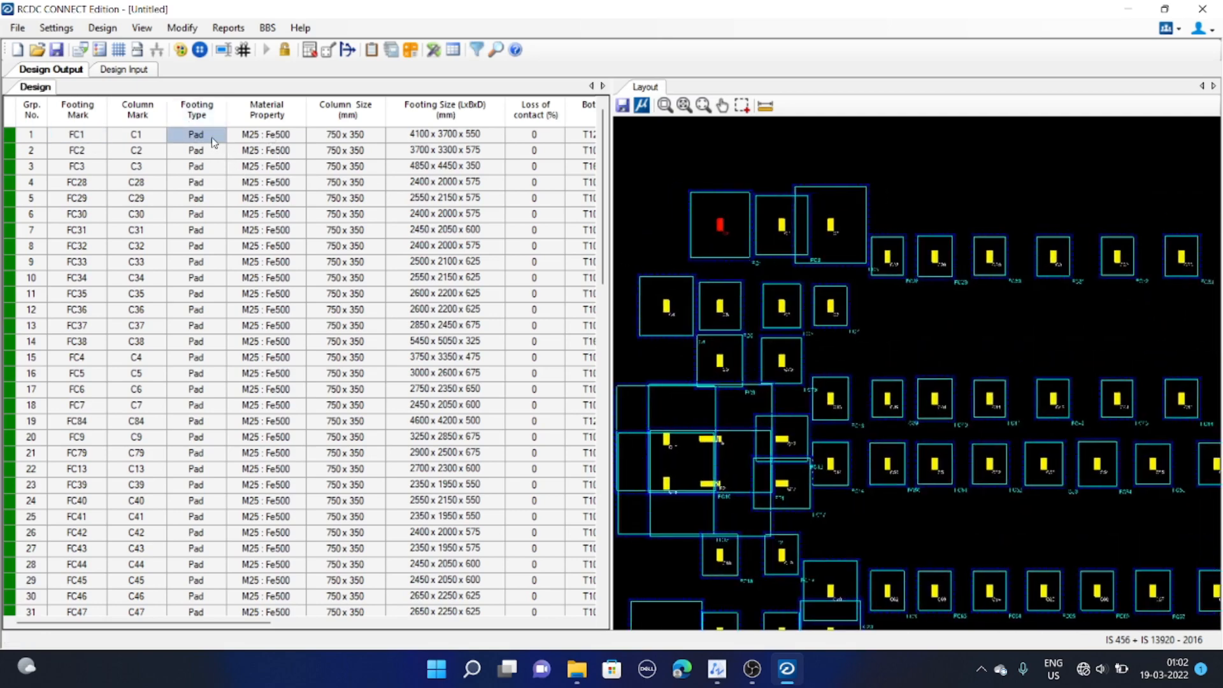
click(282, 141)
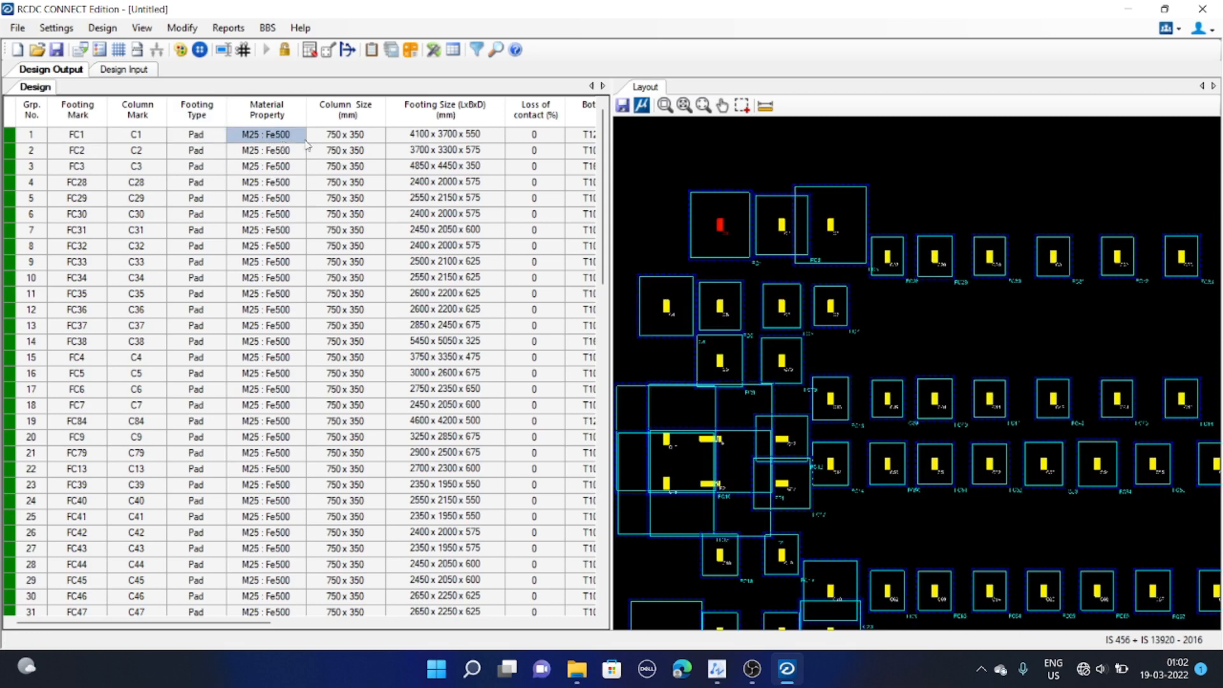
click(368, 140)
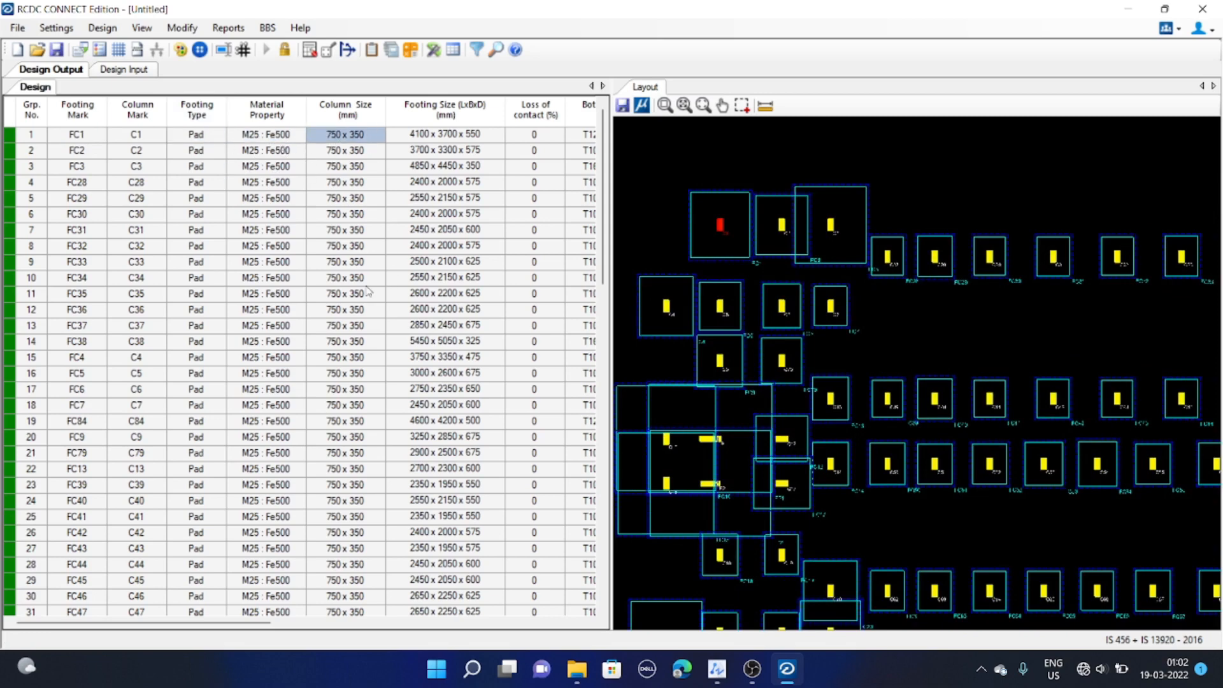
click(460, 138)
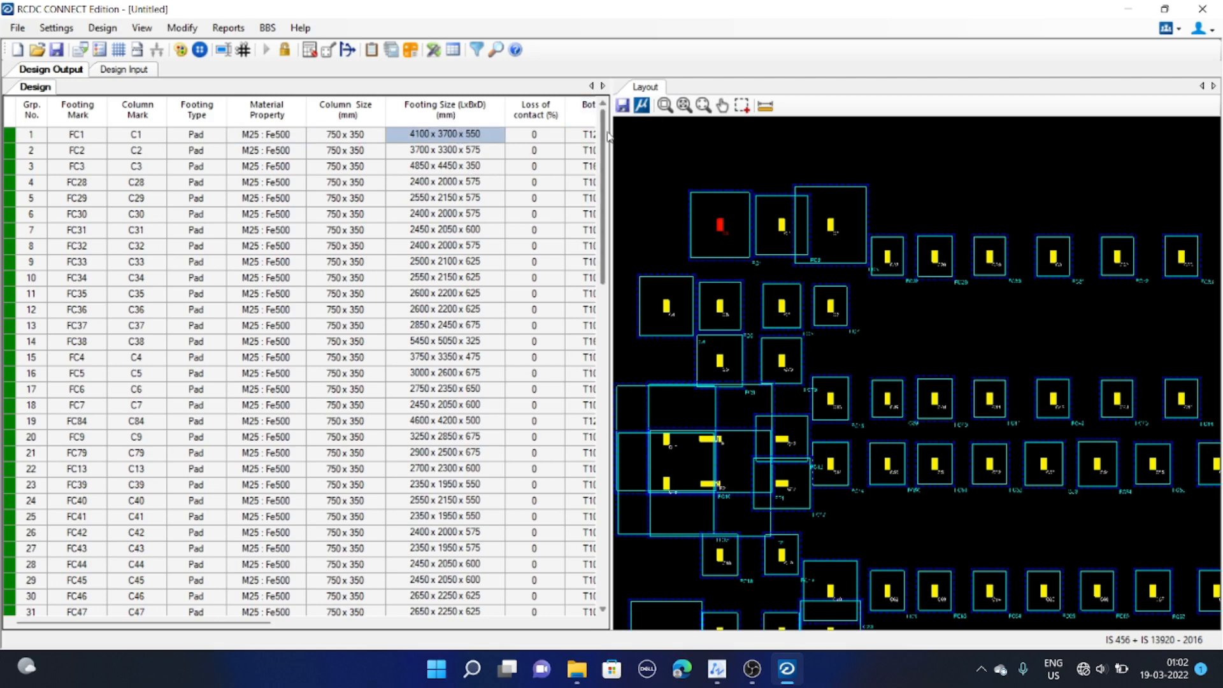
Widen the output table and review the bottom and top reinforcement of each footing
drag(609, 136, 896, 142)
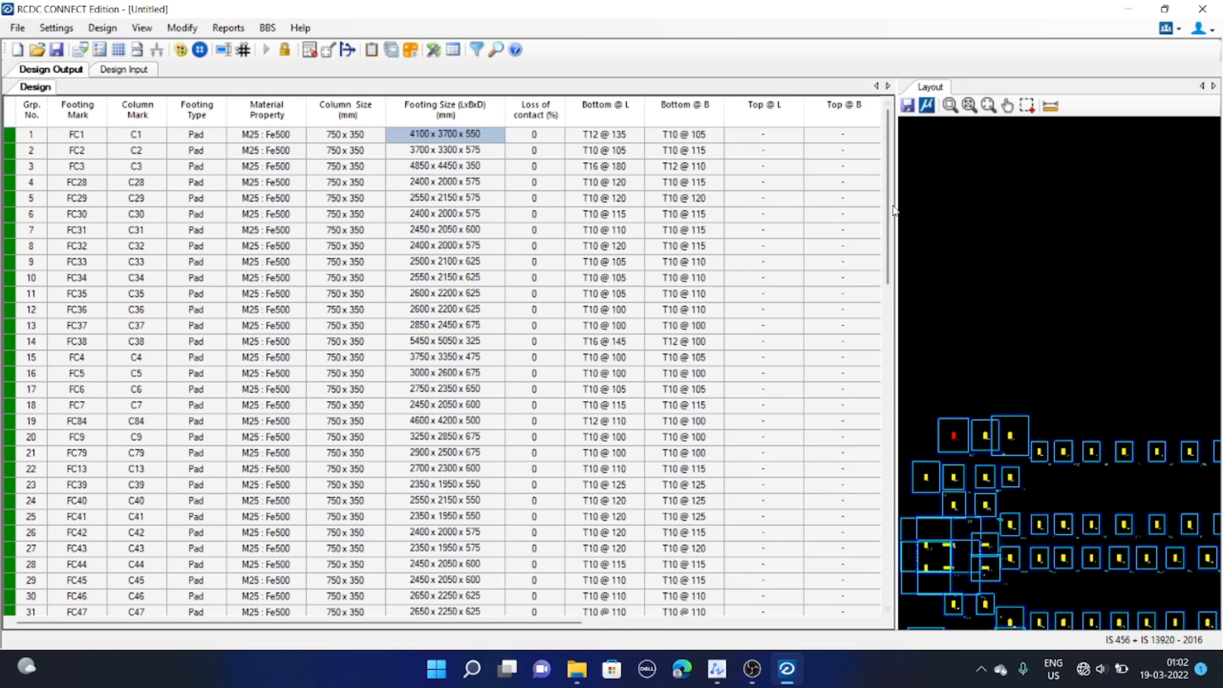
drag(895, 205, 1005, 212)
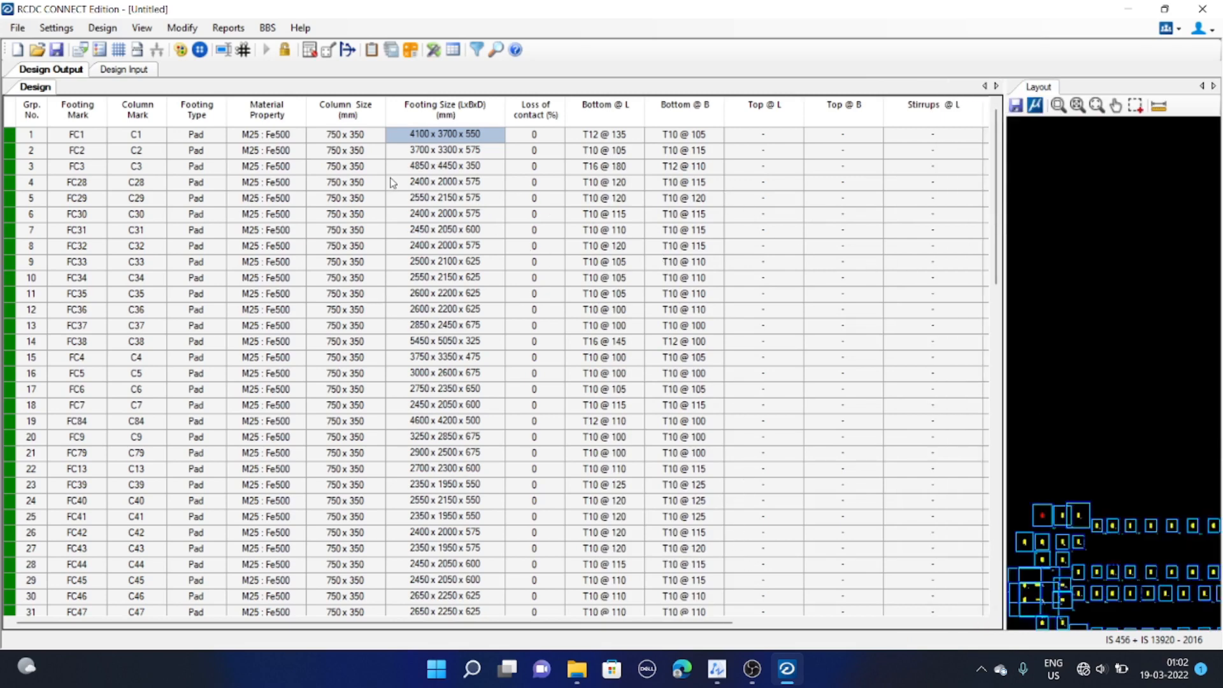
click(595, 137)
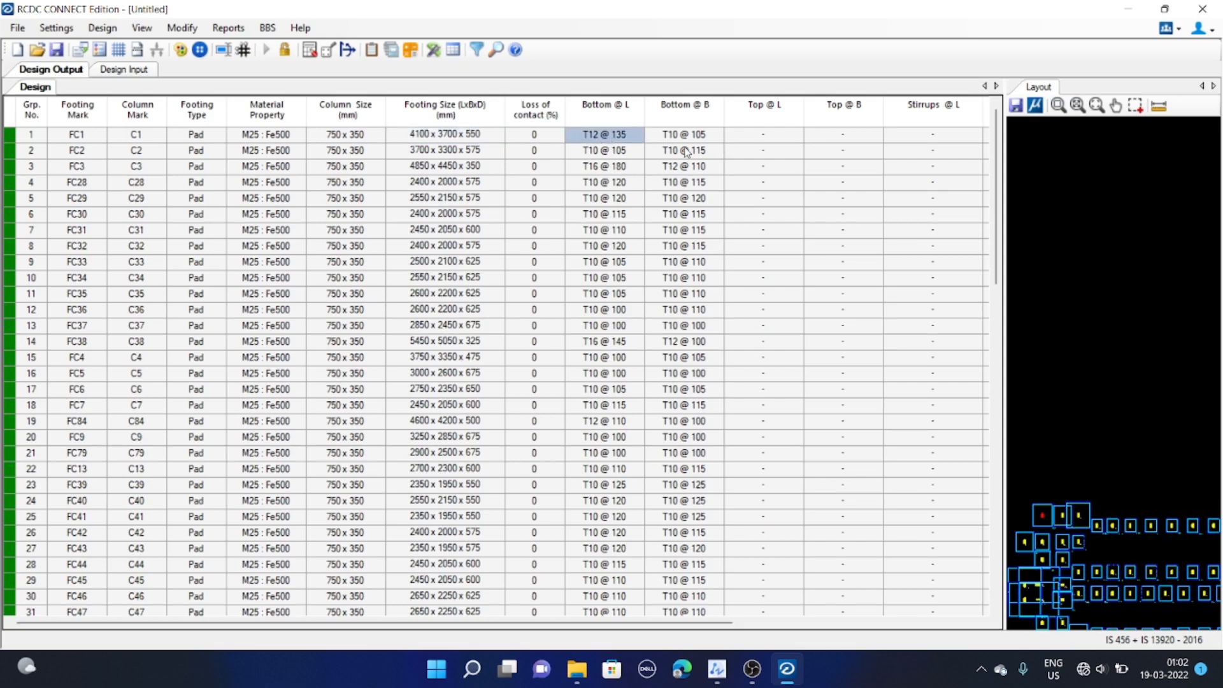
click(718, 137)
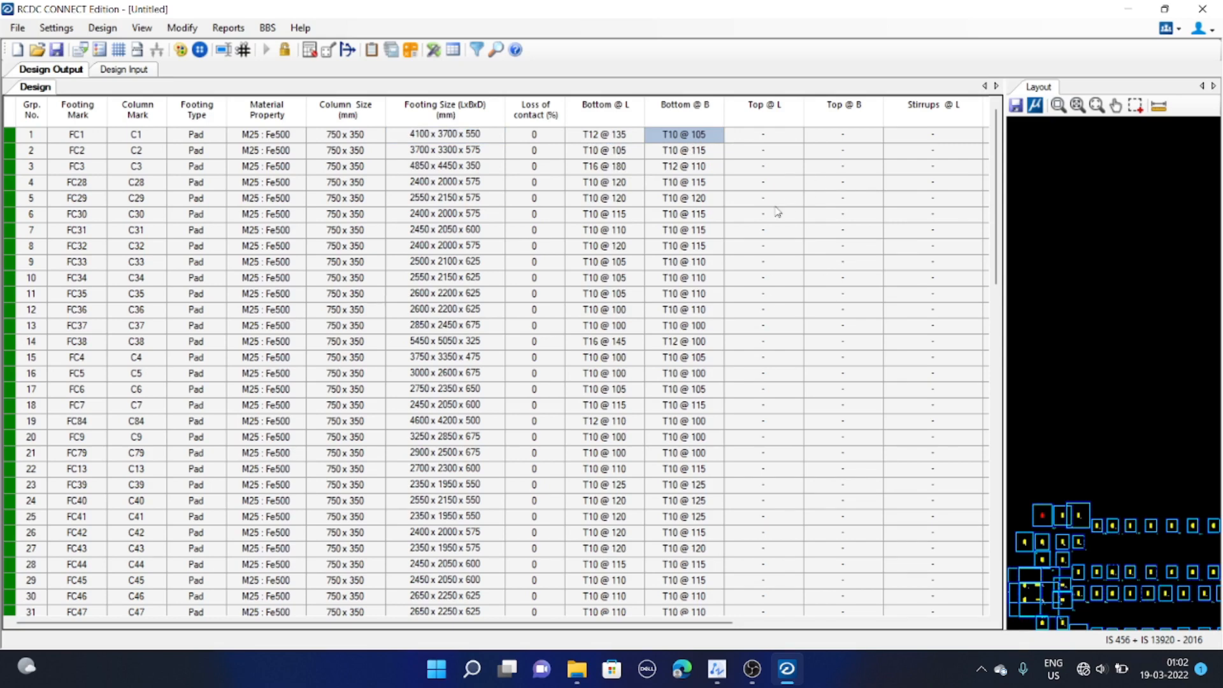
click(775, 152)
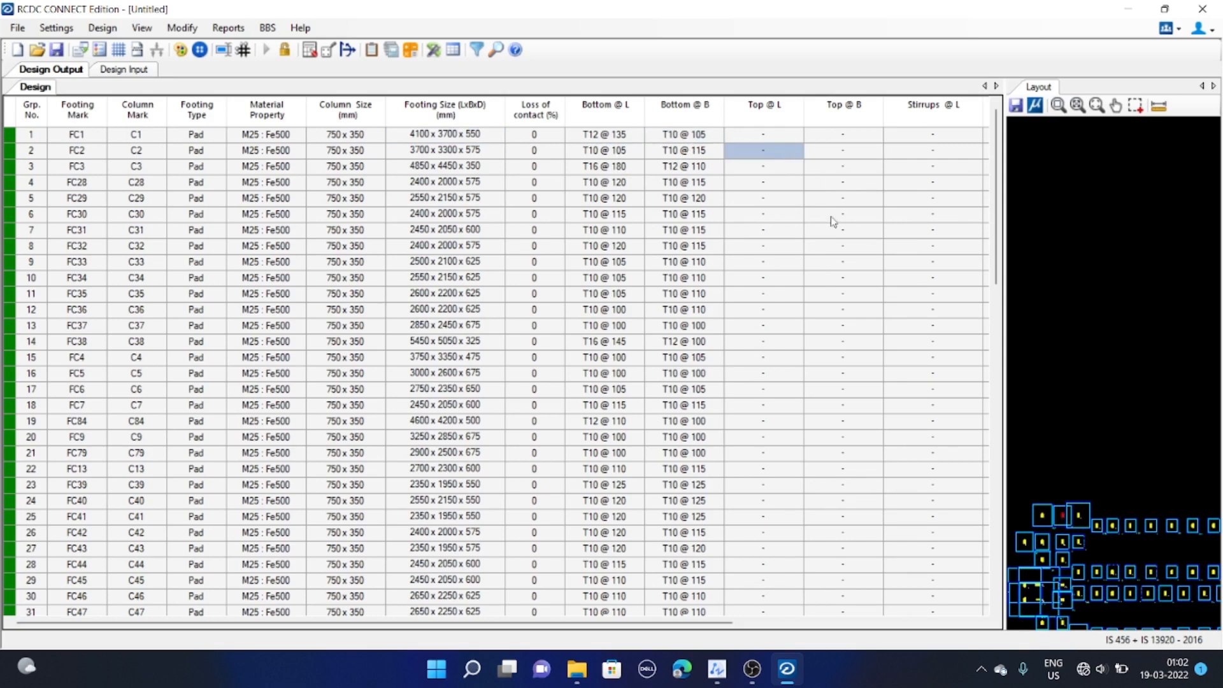
drag(719, 622, 507, 640)
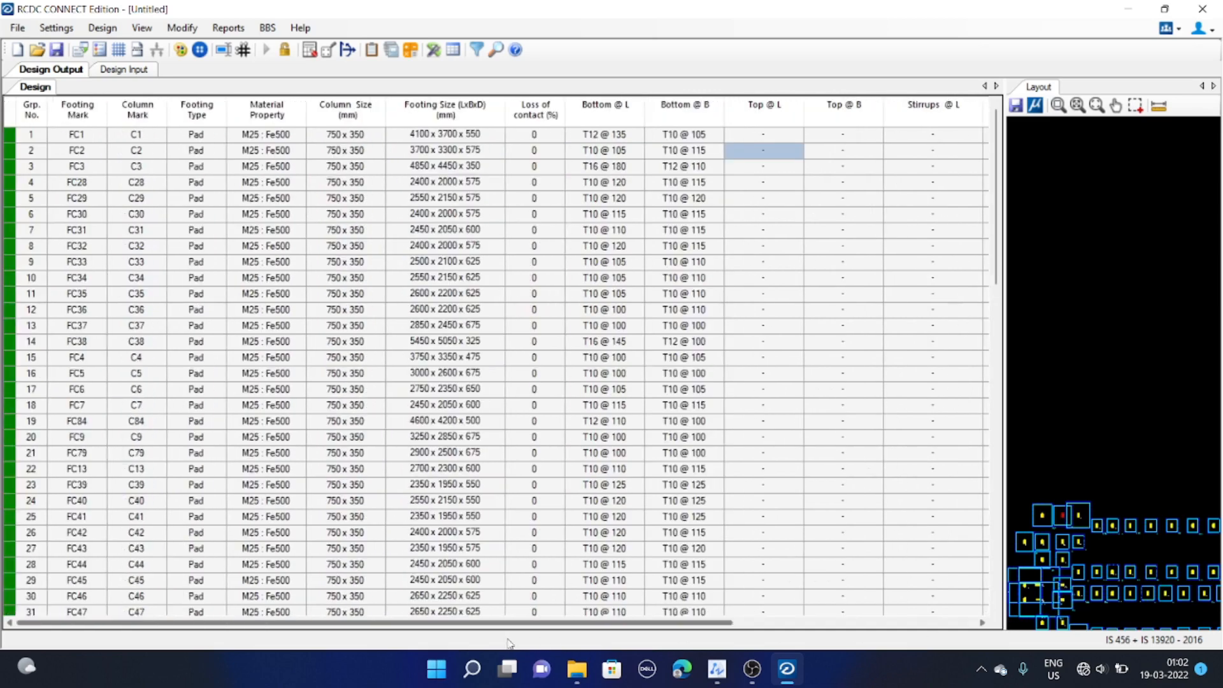
click(604, 151)
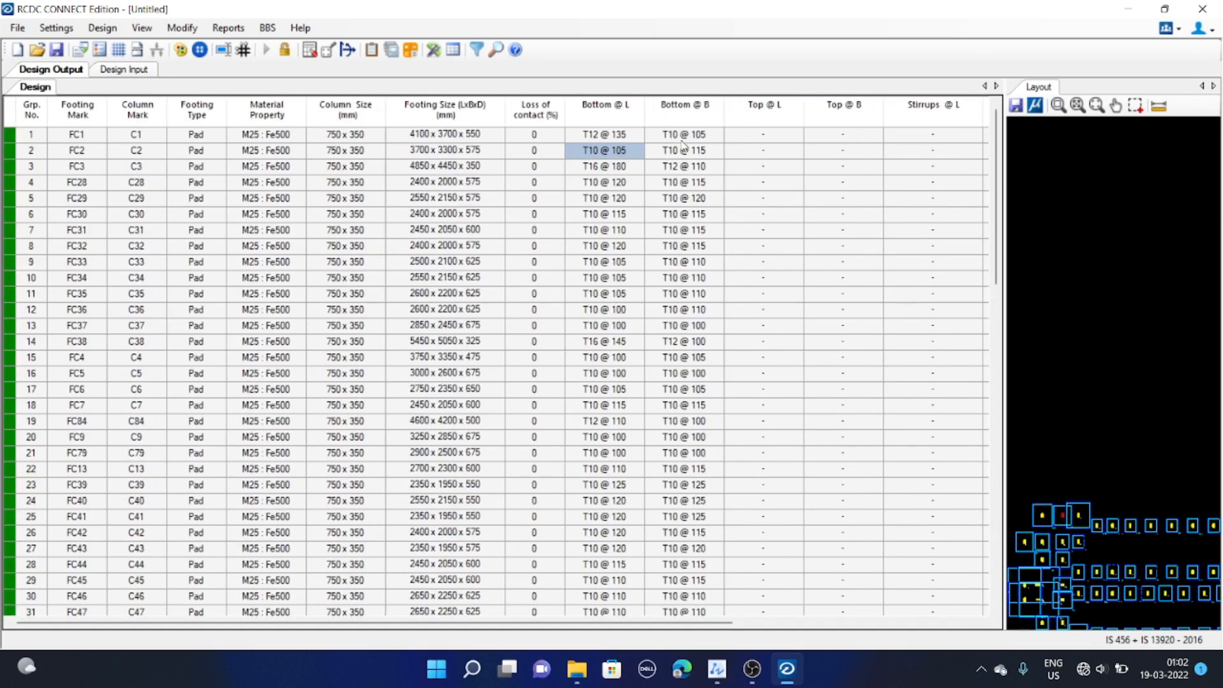
click(681, 140)
scroll(697, 449, down, 11)
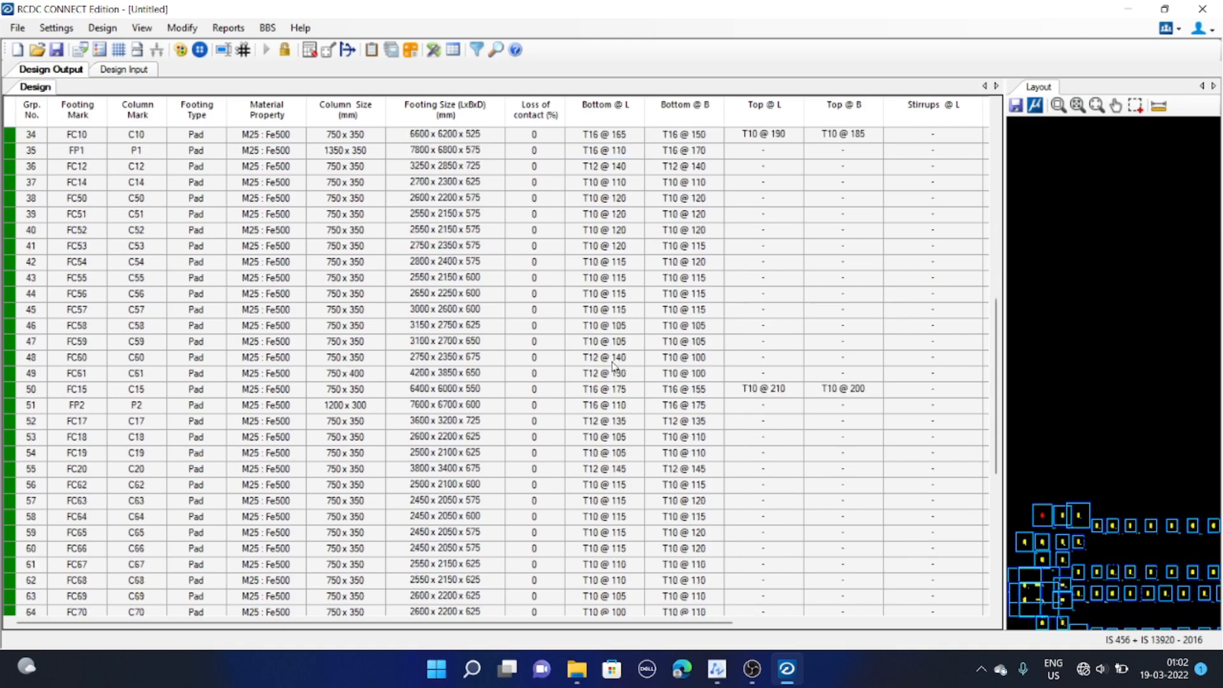
scroll(613, 366, down, 3)
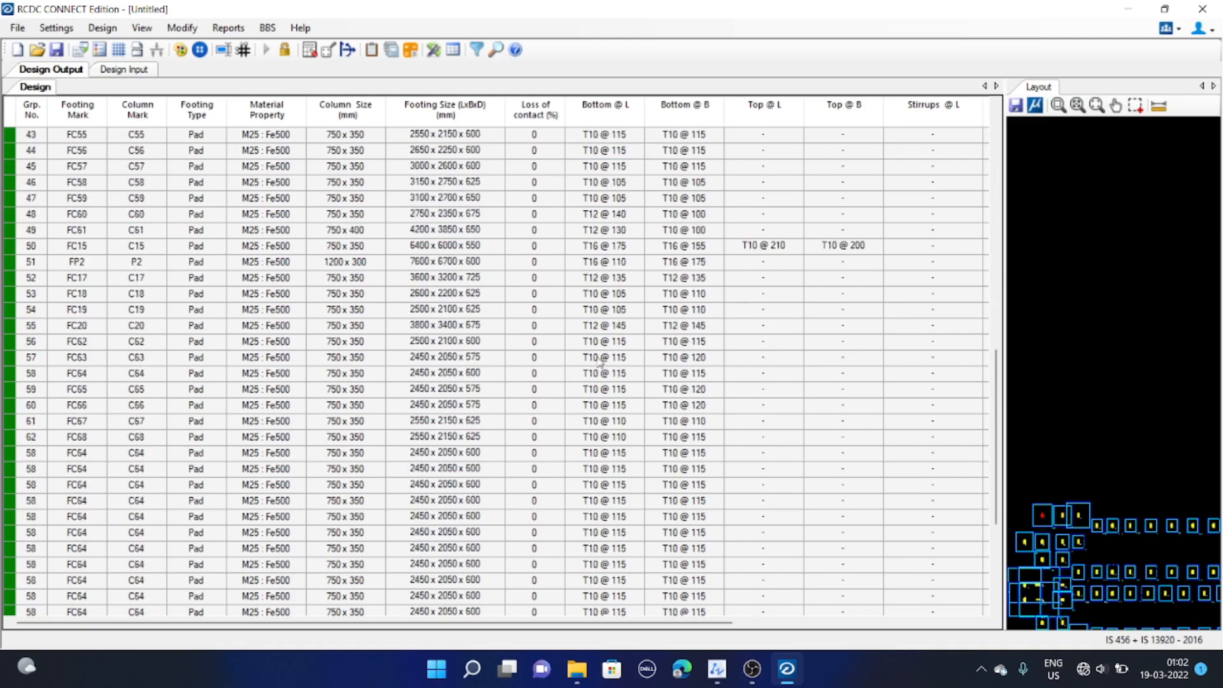
scroll(602, 362, up, 10)
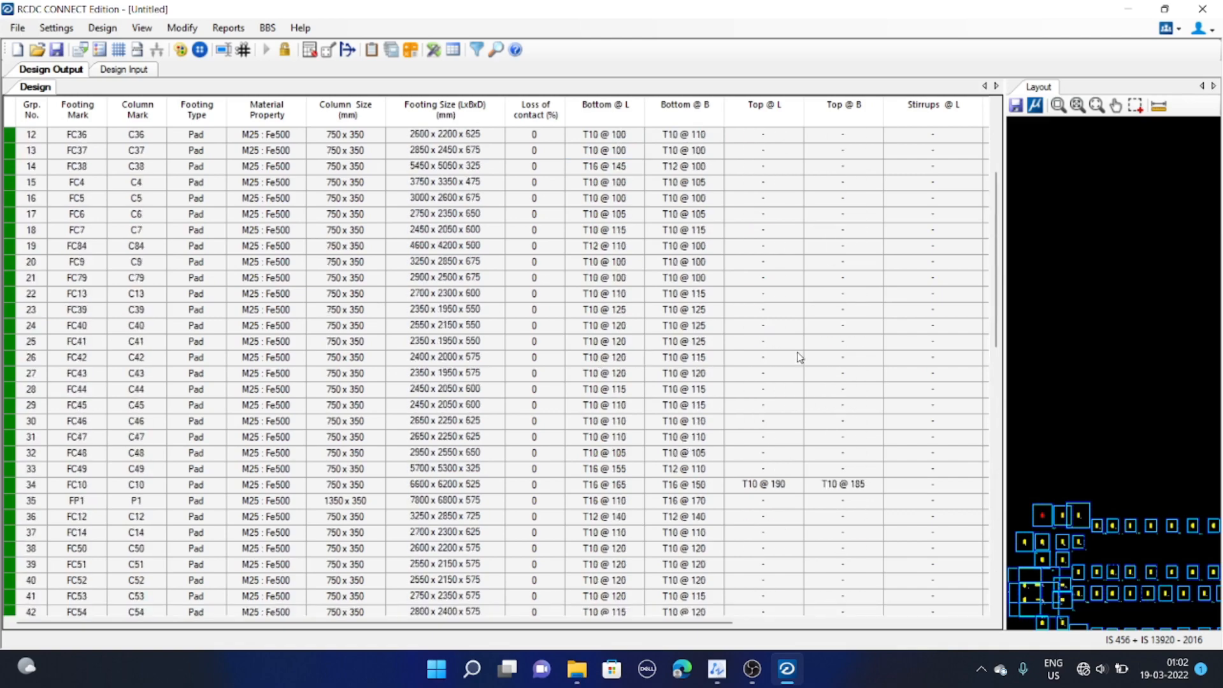
scroll(790, 373, down, 2)
click(762, 390)
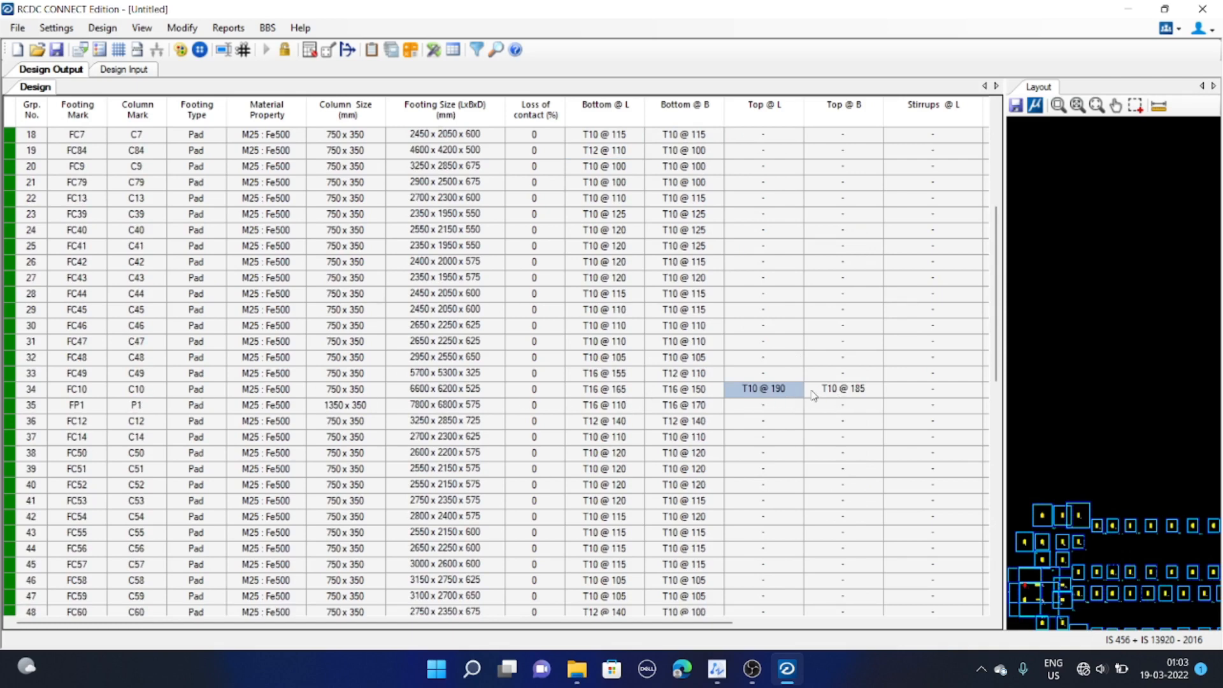
click(839, 394)
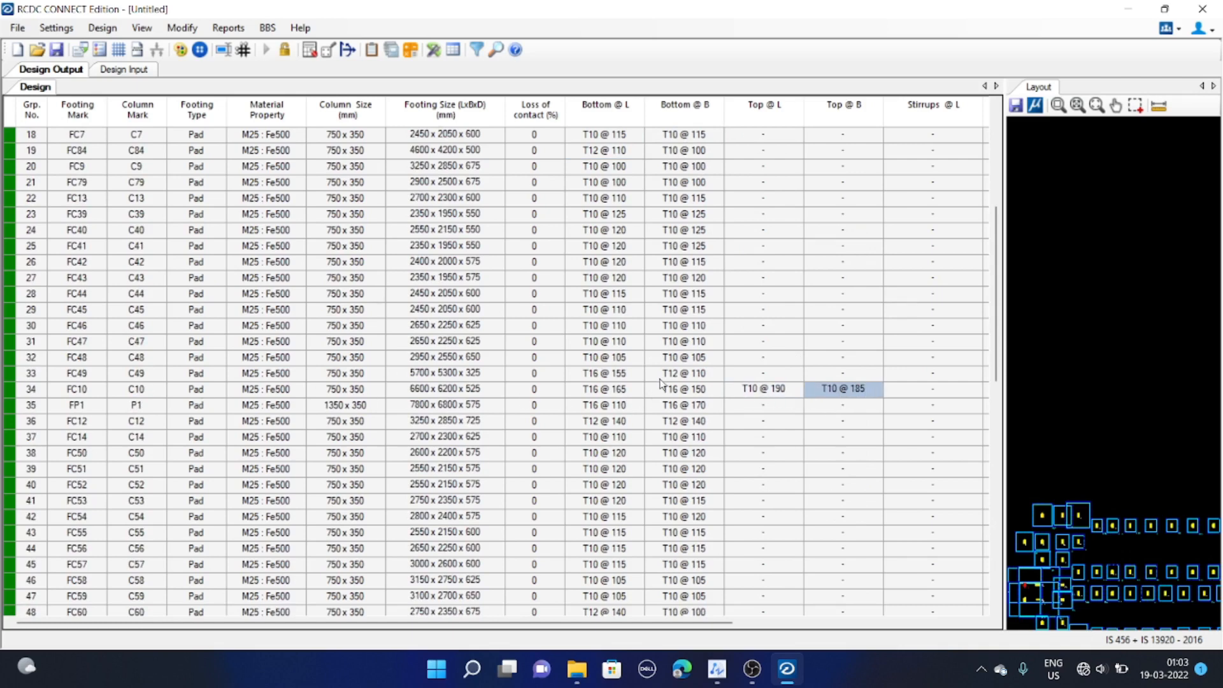
scroll(661, 382, up, 6)
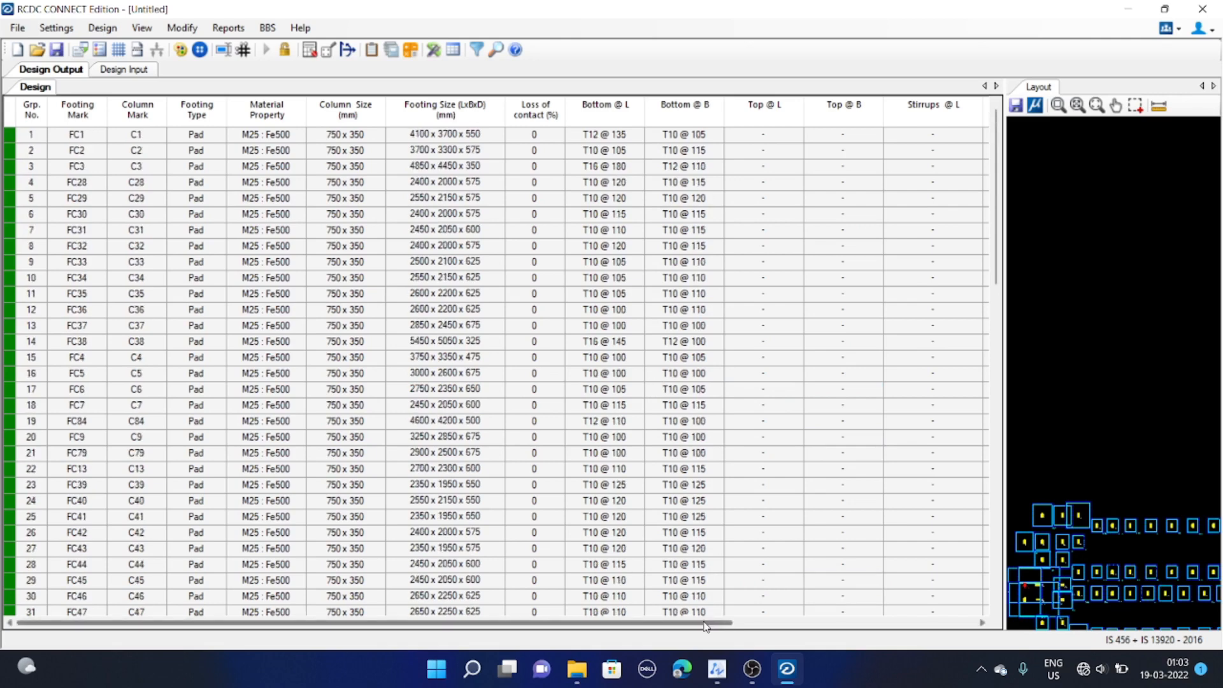
click(1078, 386)
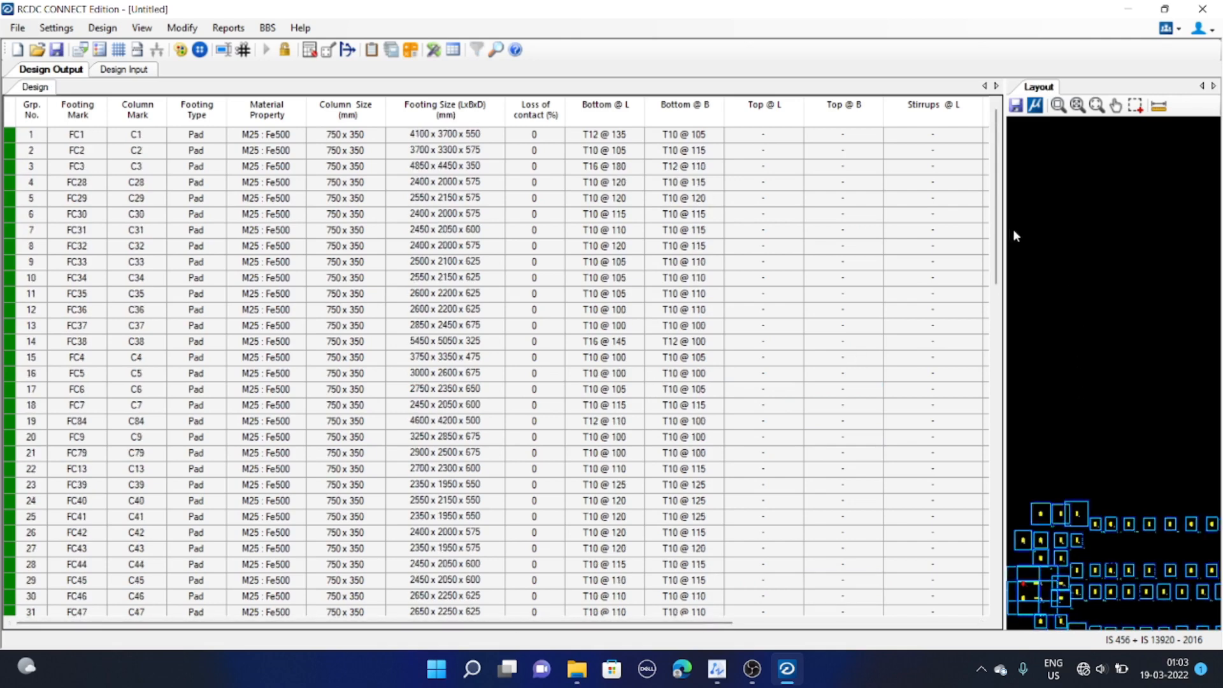
Enlarge the layout pane and zoom into the footing layout to examine individual footings and their labels
drag(1004, 233, 575, 263)
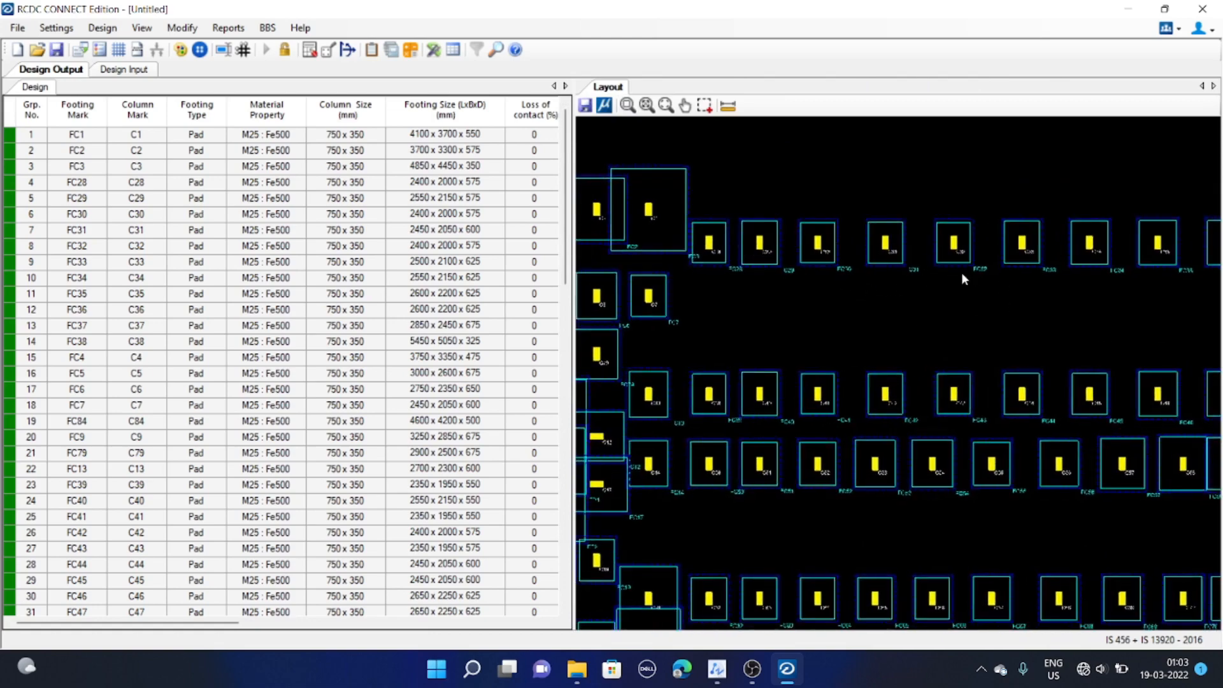
scroll(962, 274, up, 4)
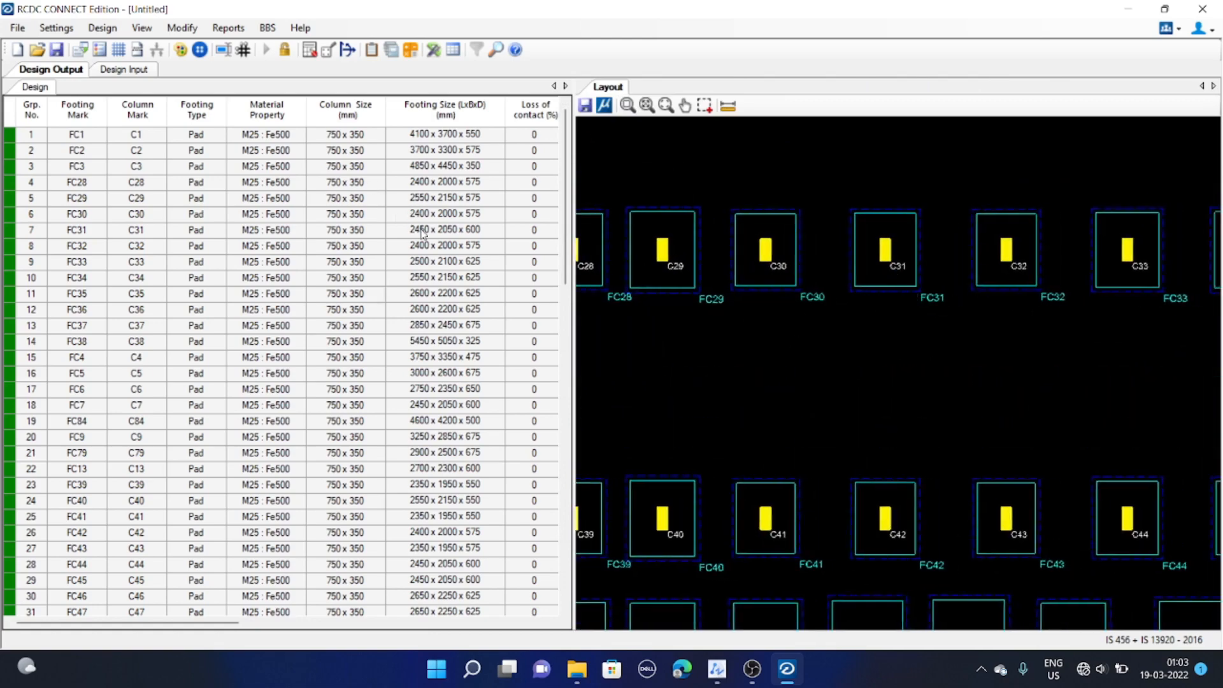
middle_drag(782, 295, 760, 295)
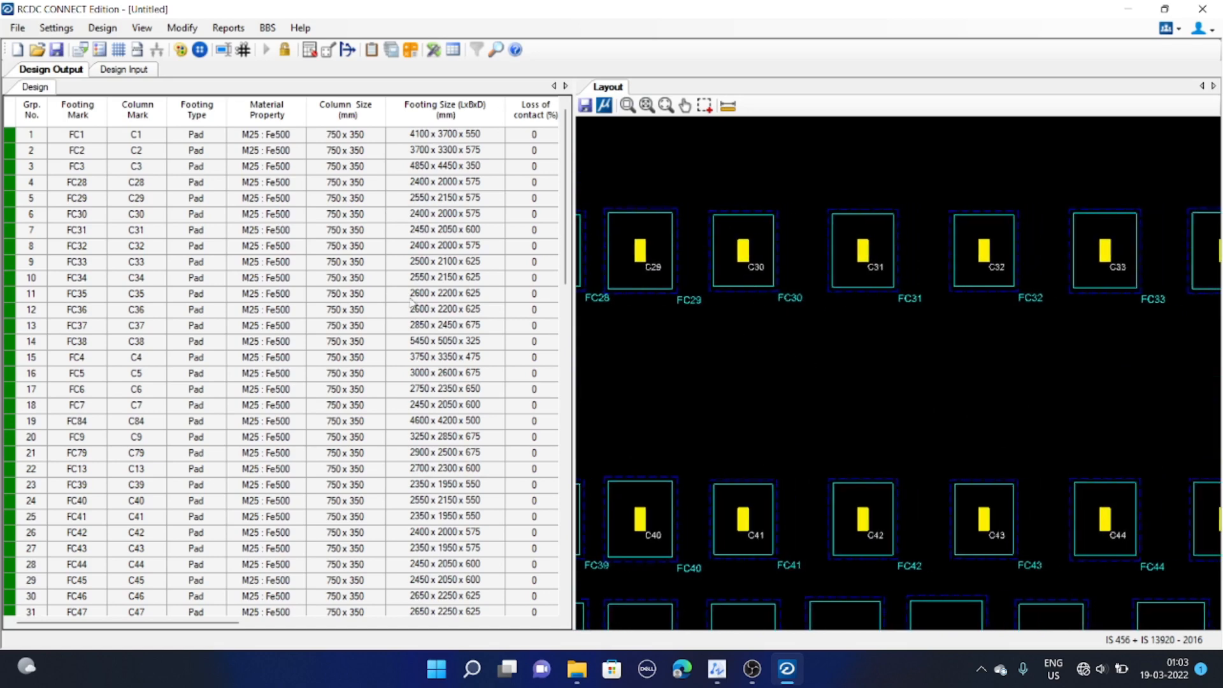
mouse_move(685, 284)
middle_down()
mouse_move(837, 287)
mouse_move(816, 273)
mouse_move(786, 302)
mouse_move(846, 325)
mouse_move(601, 324)
middle_up()
scroll(819, 289, down, 4)
scroll(800, 338, up, 3)
scroll(718, 321, up, 2)
scroll(688, 307, up, 4)
scroll(601, 324, down, 1)
scroll(601, 324, down, 1)
middle_drag(796, 337, 918, 337)
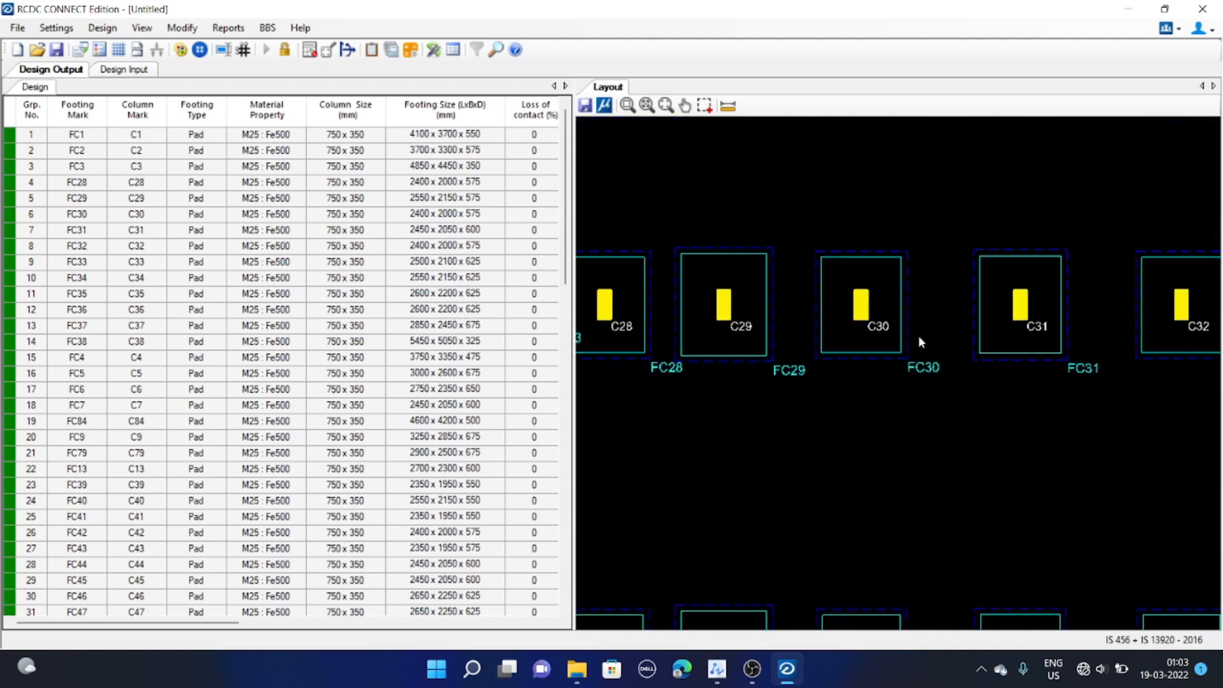
scroll(846, 322, down, 3)
scroll(808, 312, up, 3)
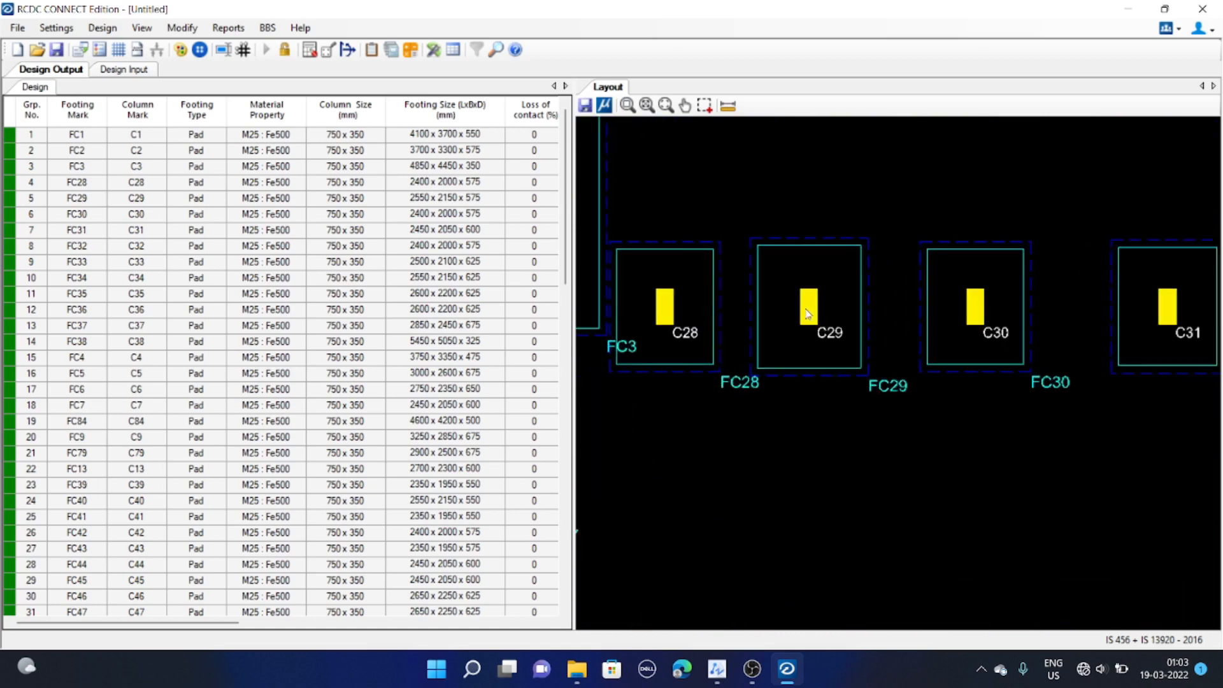
Select footing FC29 in the layout and open its design detail and design settings
click(806, 312)
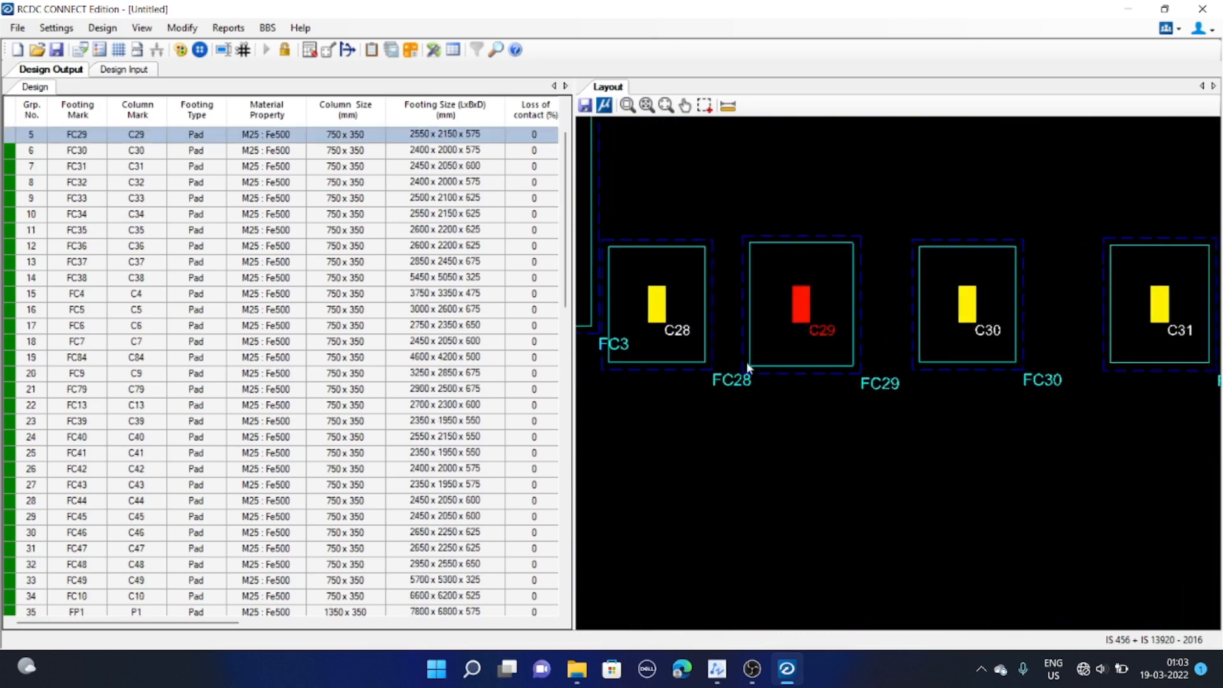
click(360, 136)
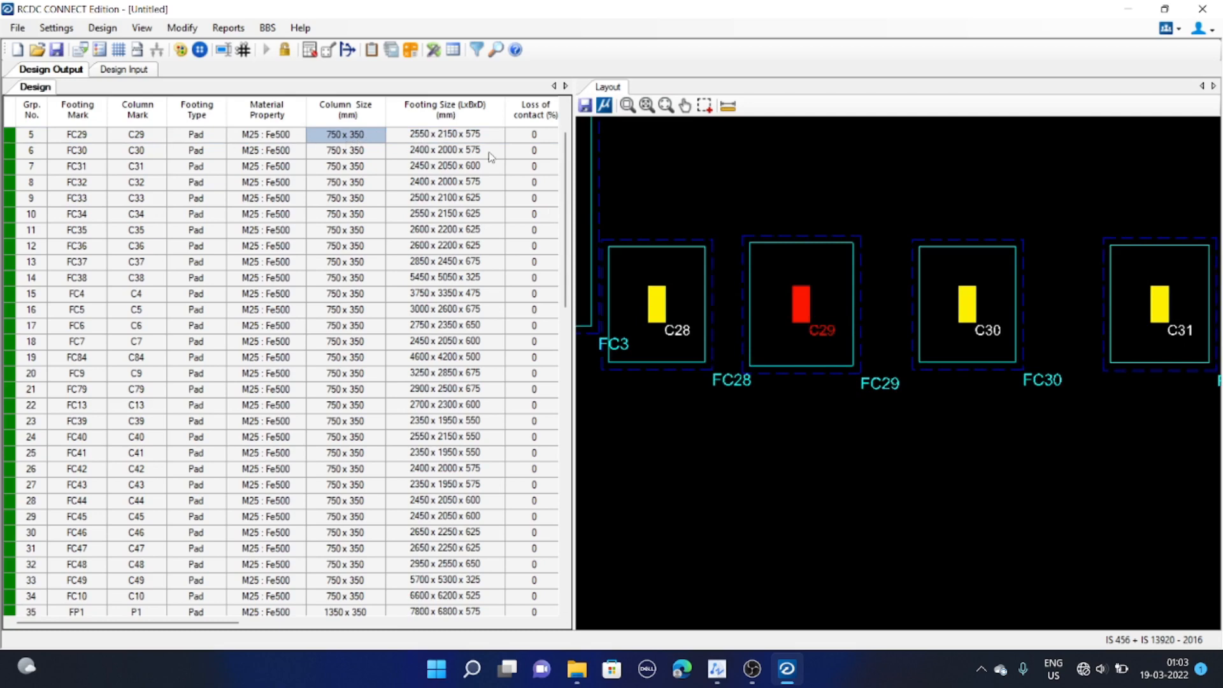
click(801, 303)
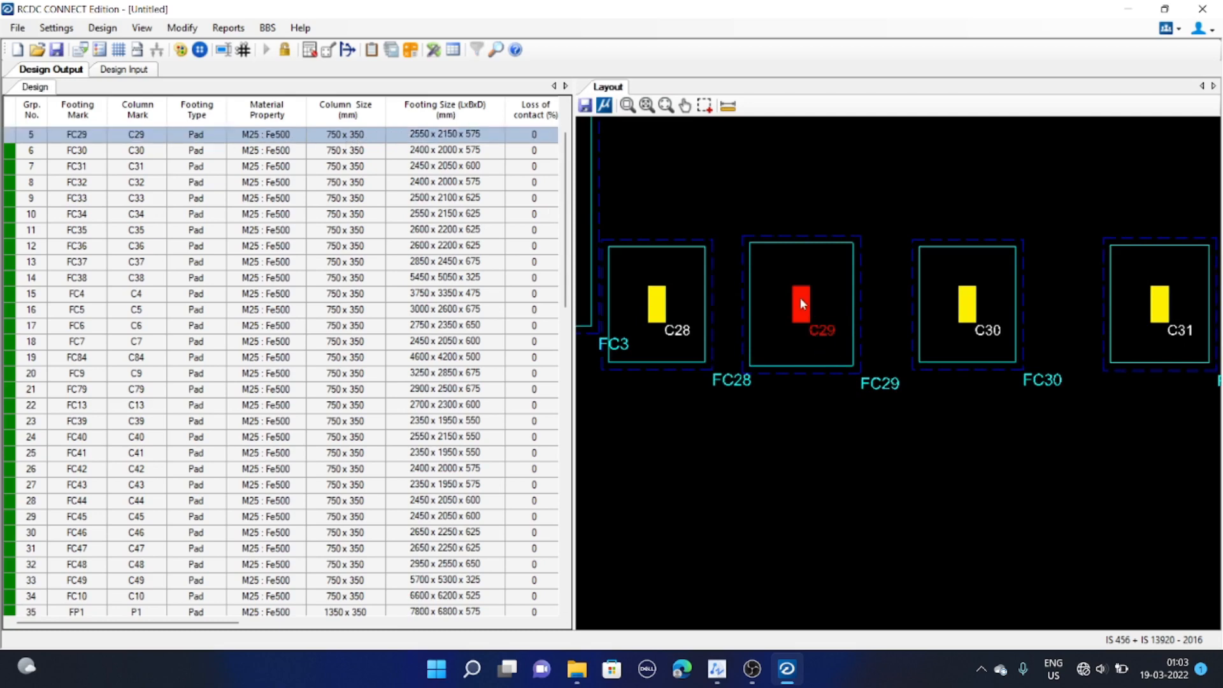
right_click(800, 297)
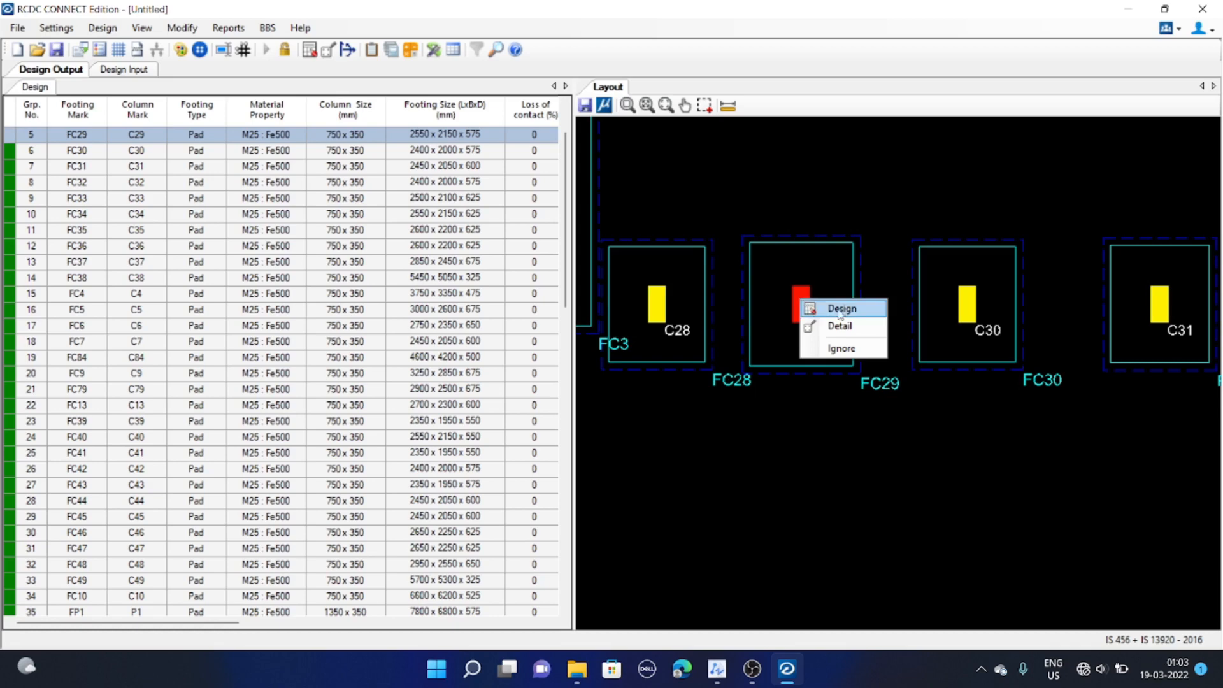
click(275, 136)
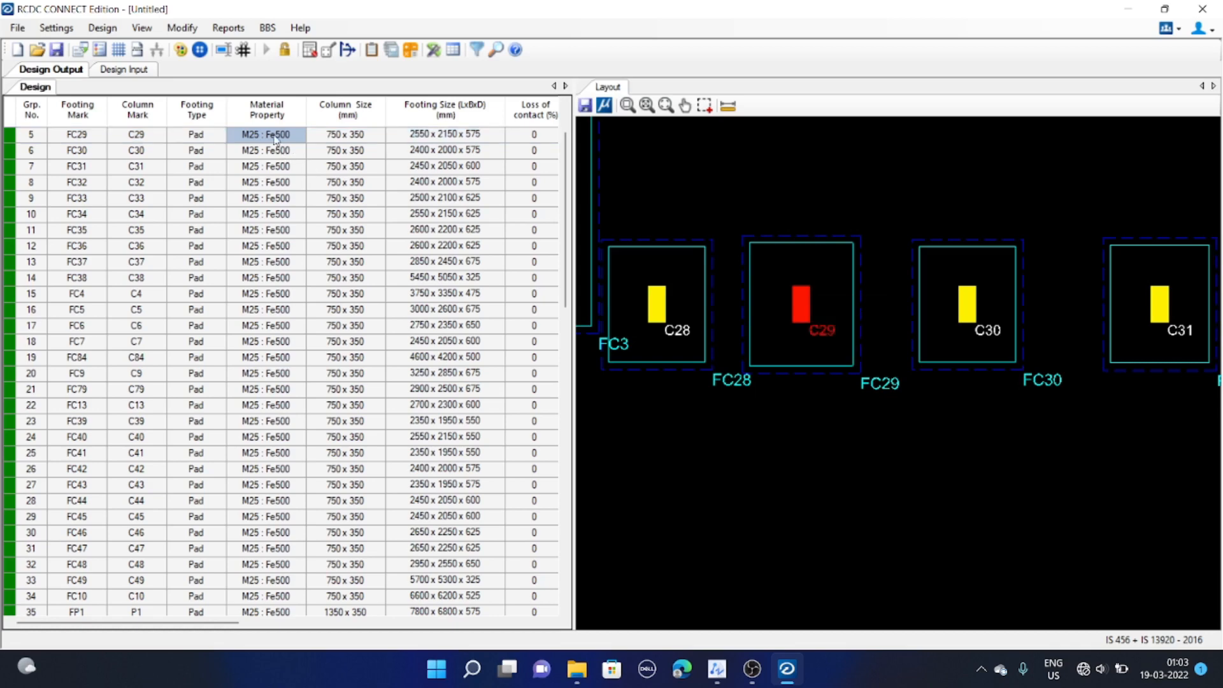
right_click(276, 138)
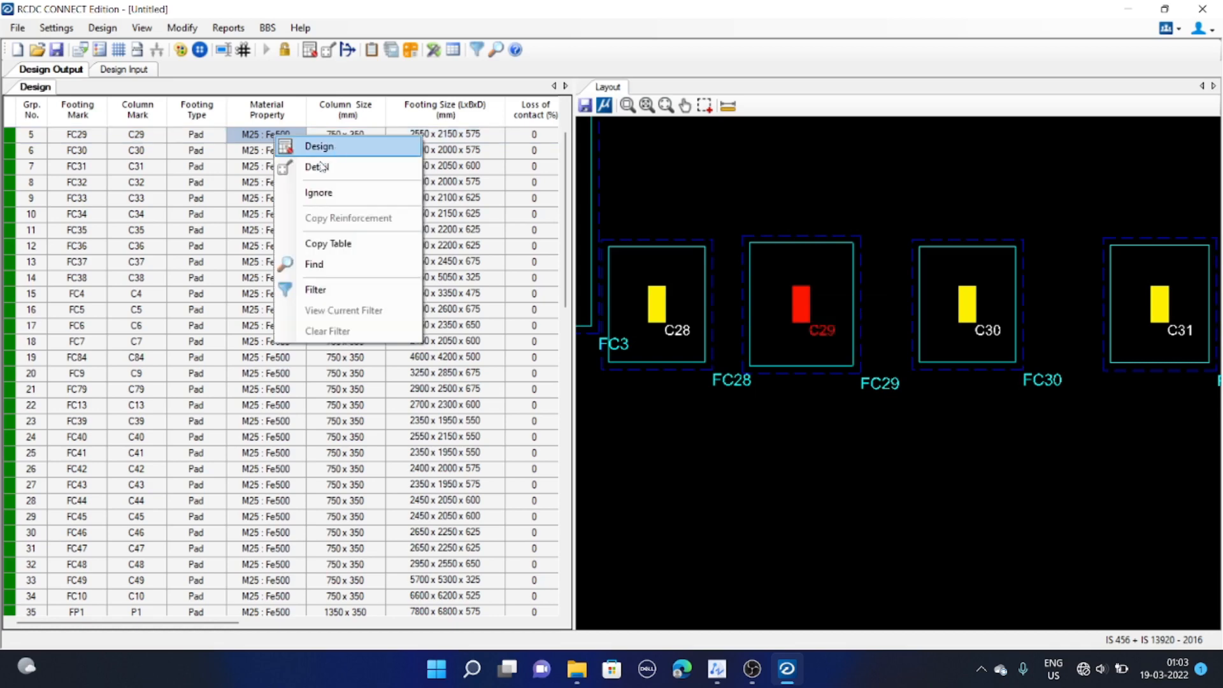
click(325, 151)
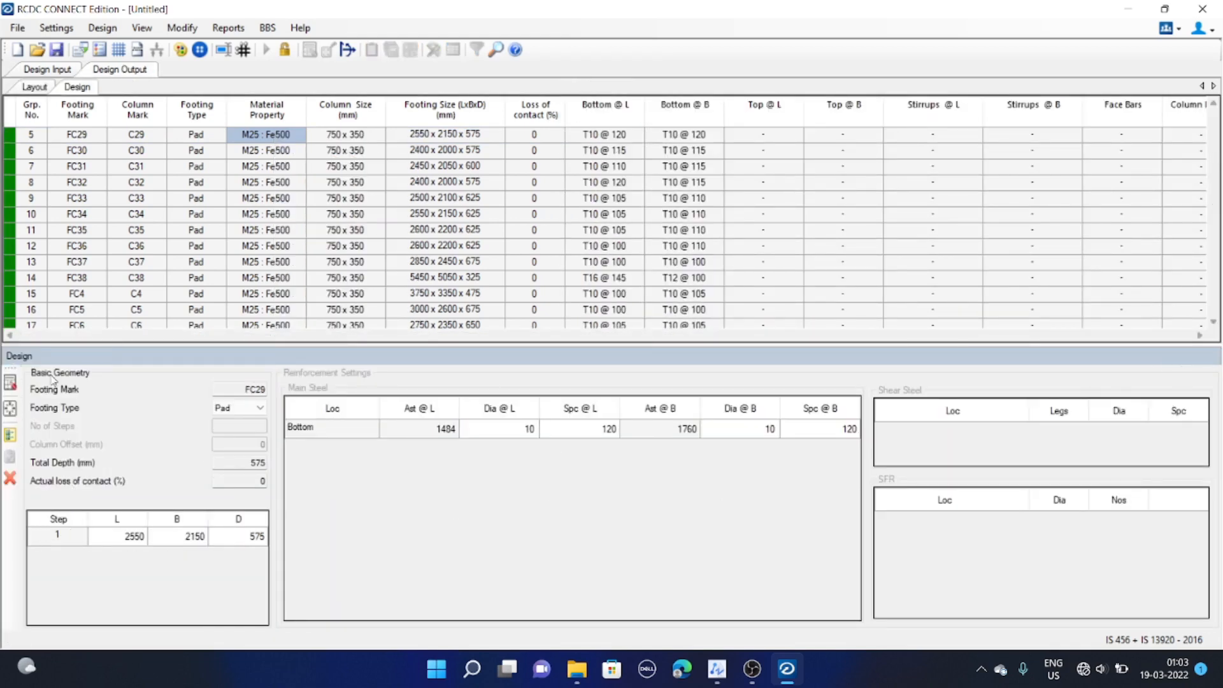
click(10, 435)
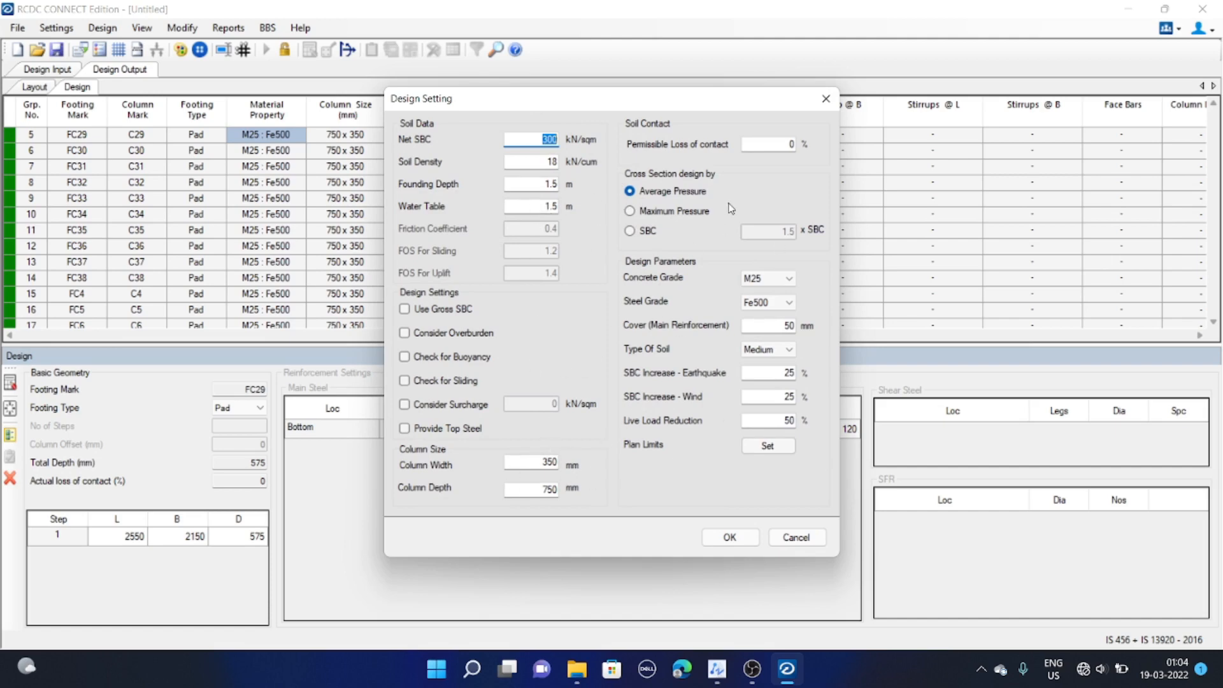
drag(712, 105, 719, 93)
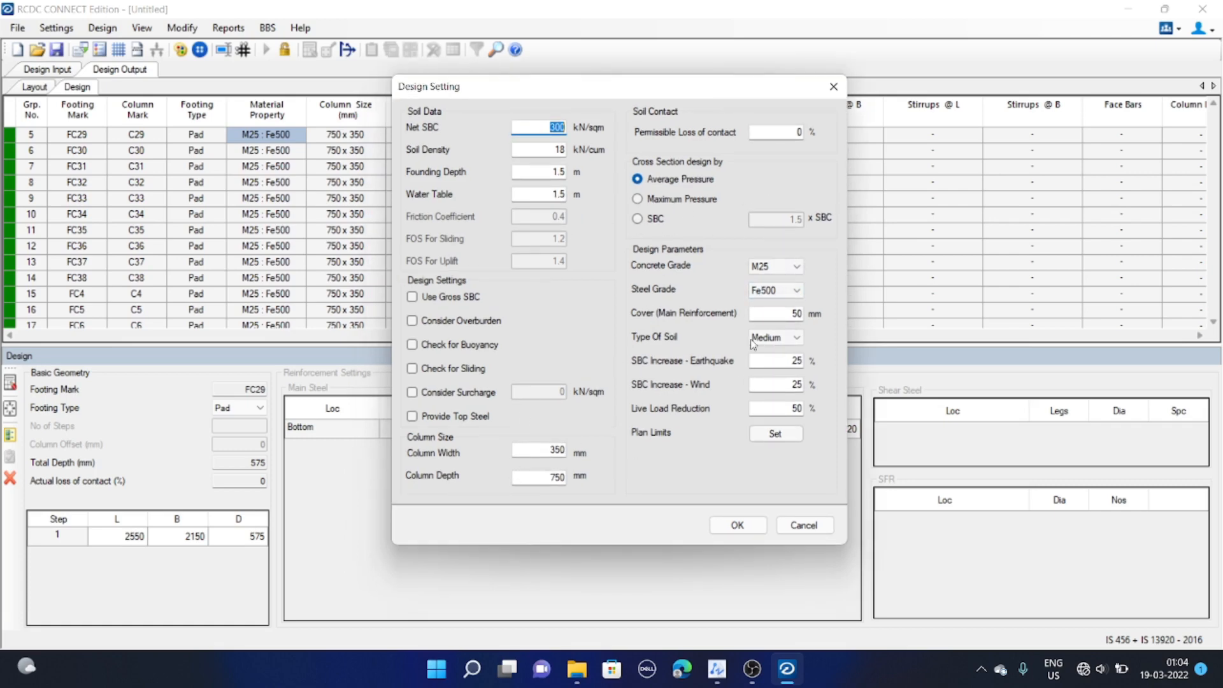
Close the design settings, check the footing type options and redesign footing FC29 as a pad
click(805, 526)
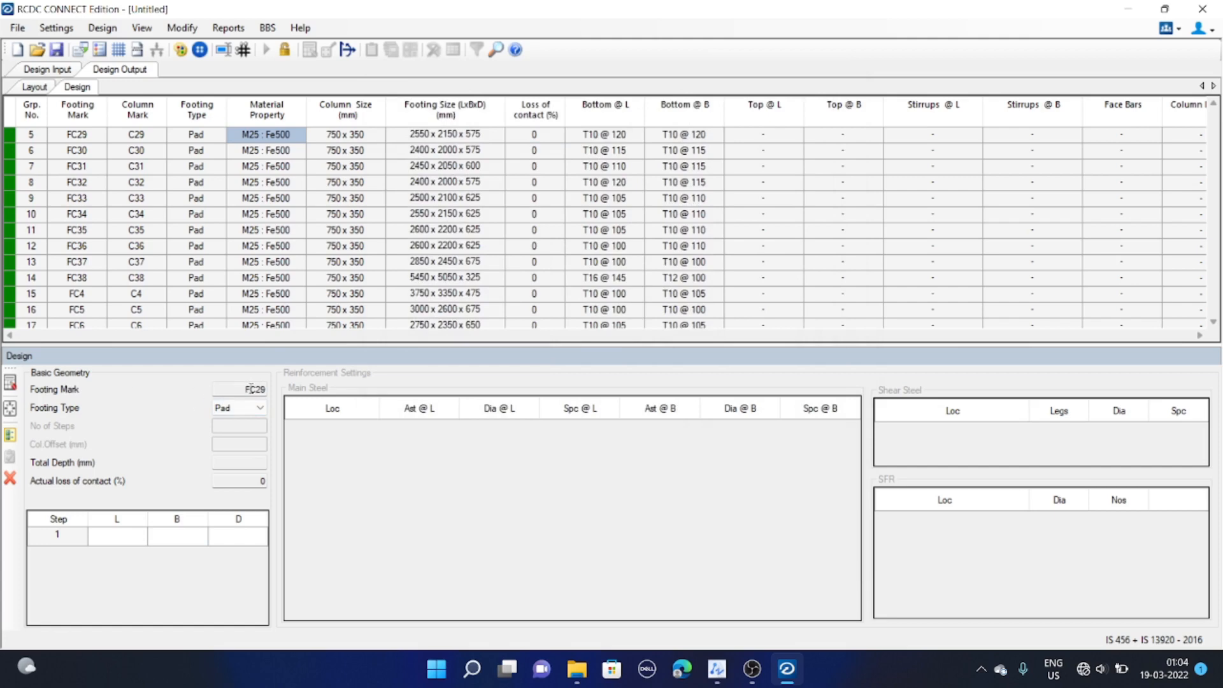
double_click(243, 389)
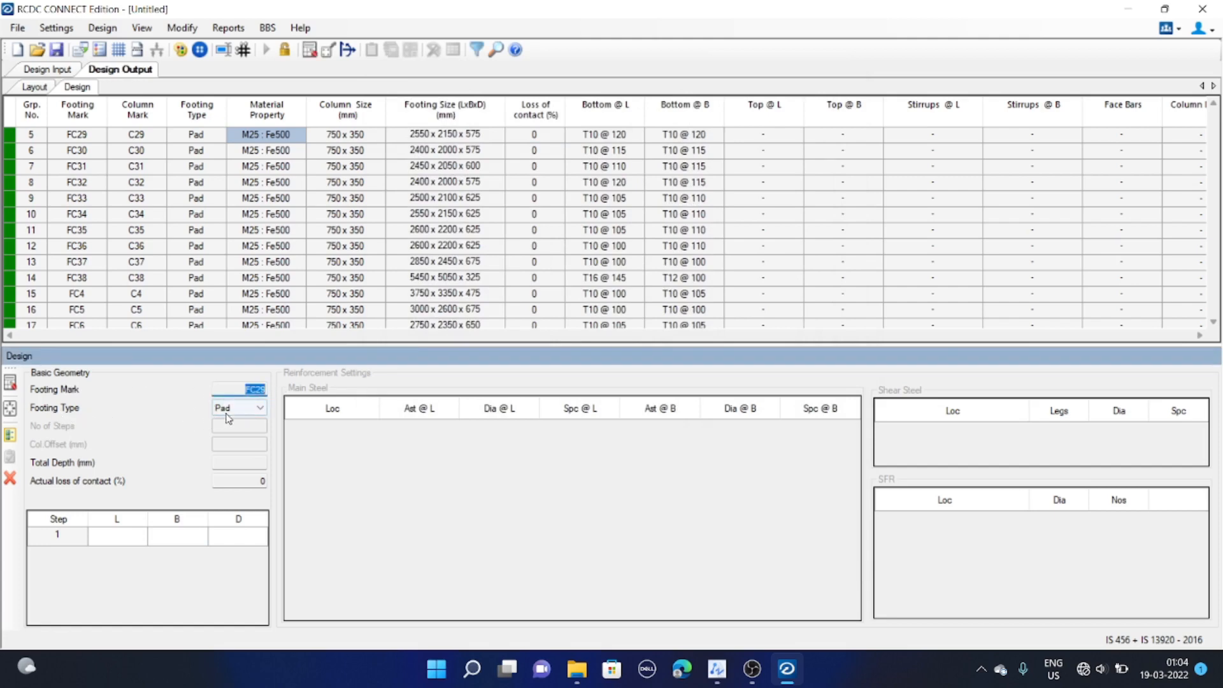
click(258, 408)
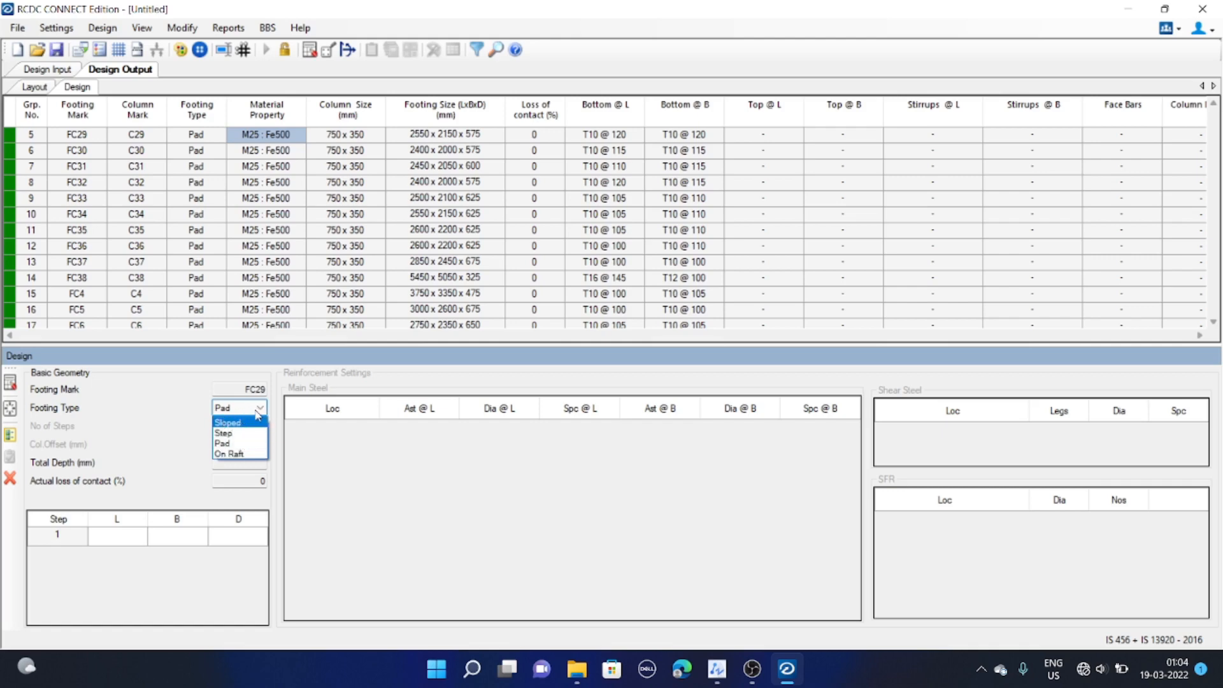
click(256, 411)
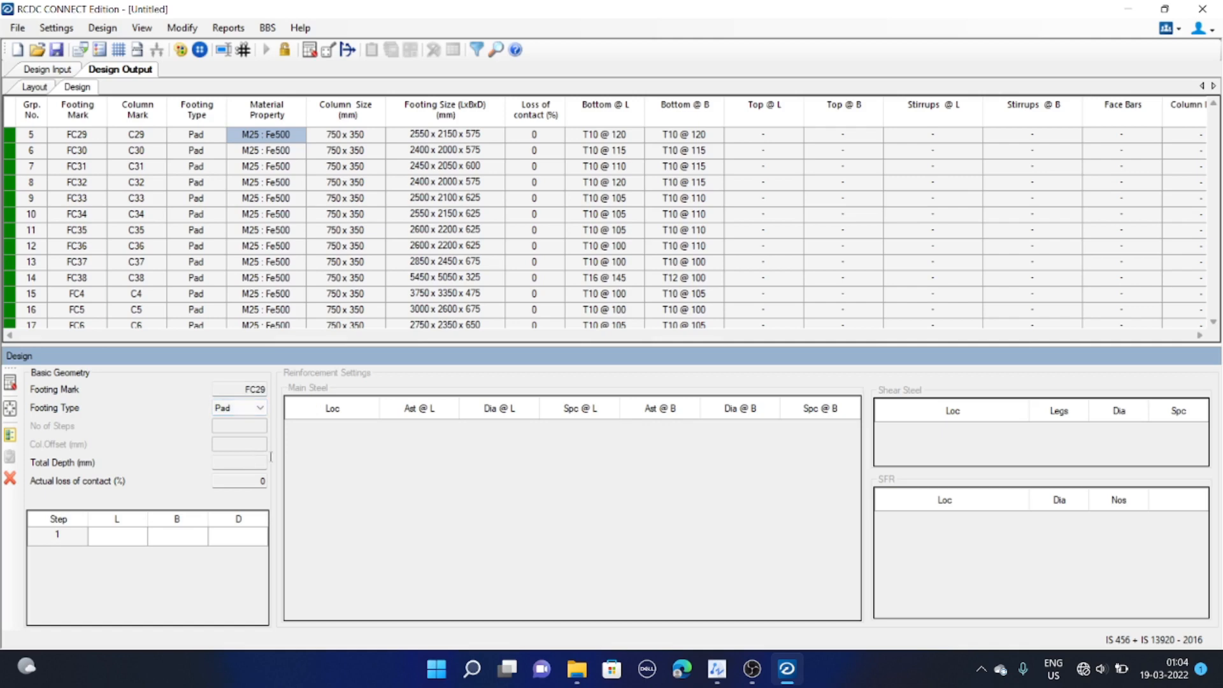
click(13, 389)
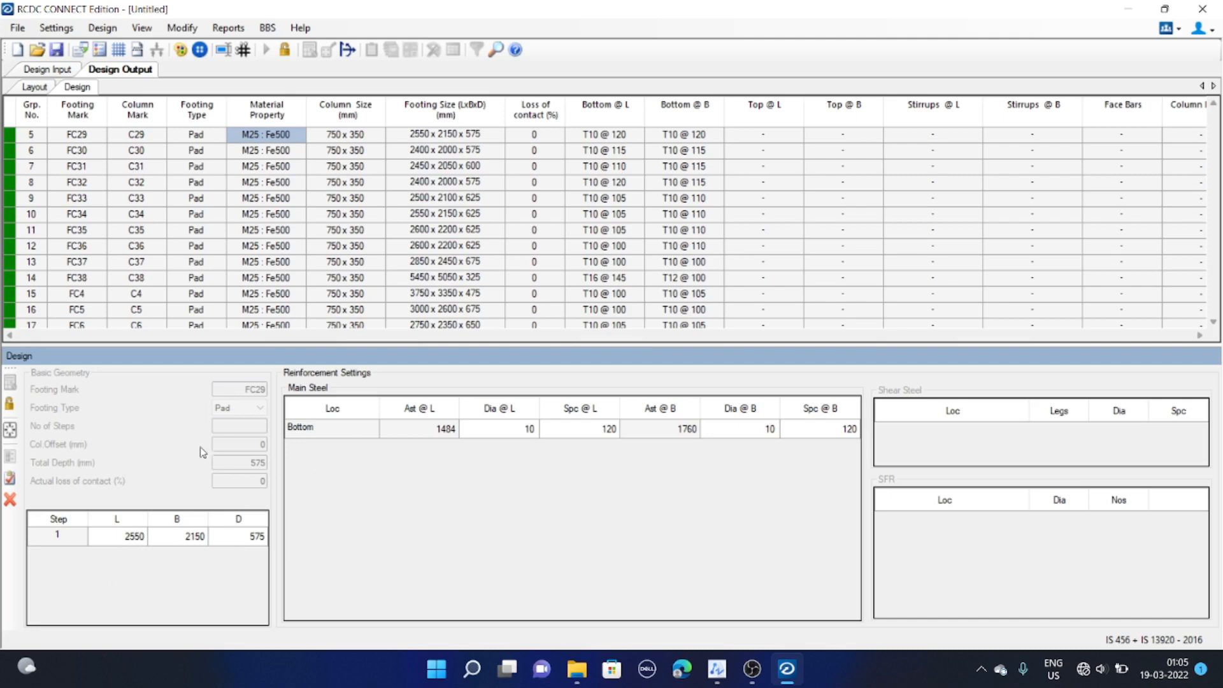
Unlock FC29's geometry and try redesigning it at 2400 × 2100 × 450 mm
click(9, 404)
click(123, 542)
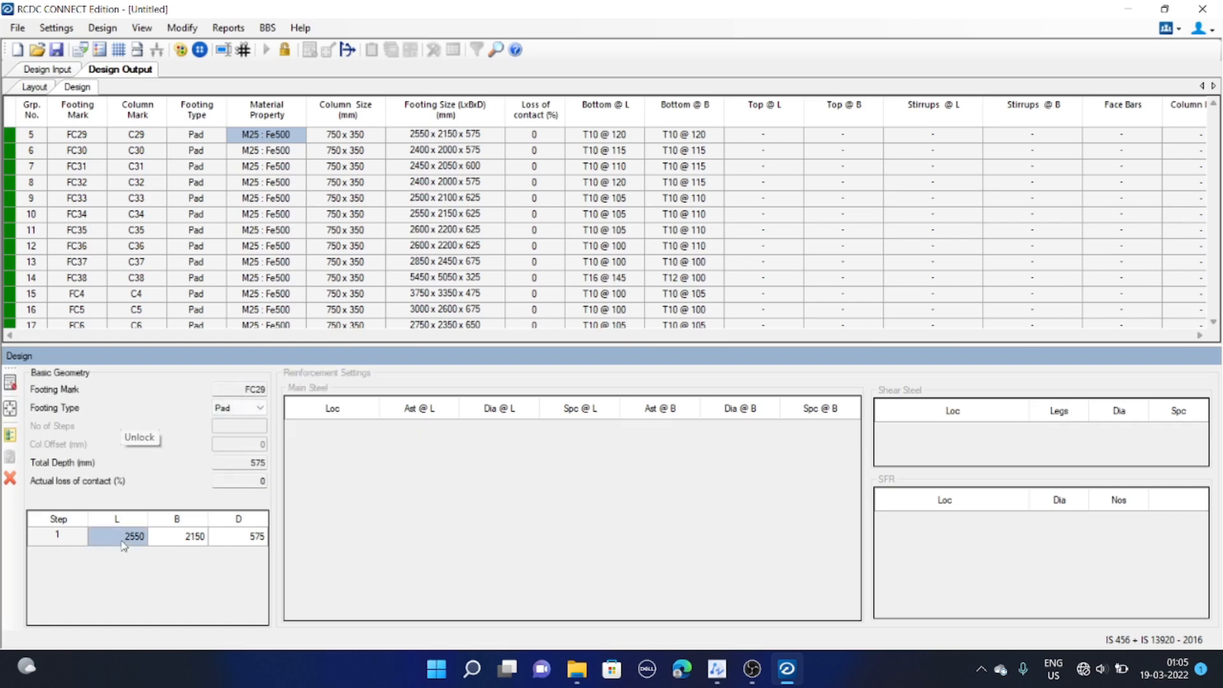
text(24)
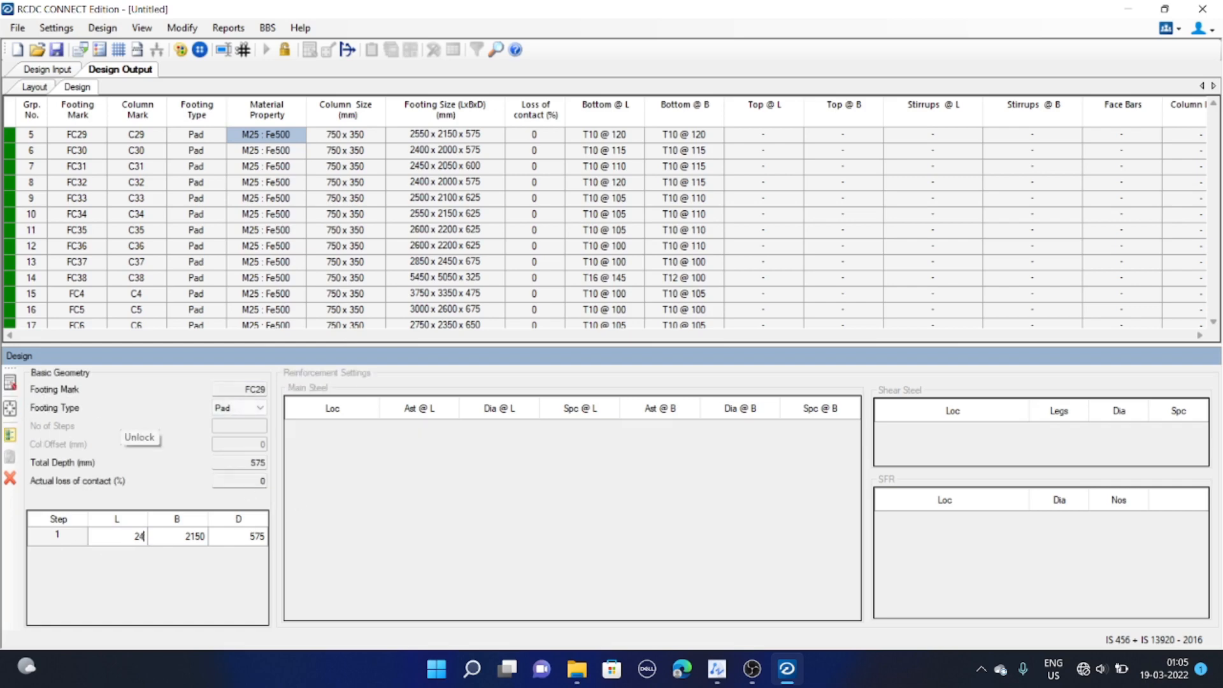
click(186, 540)
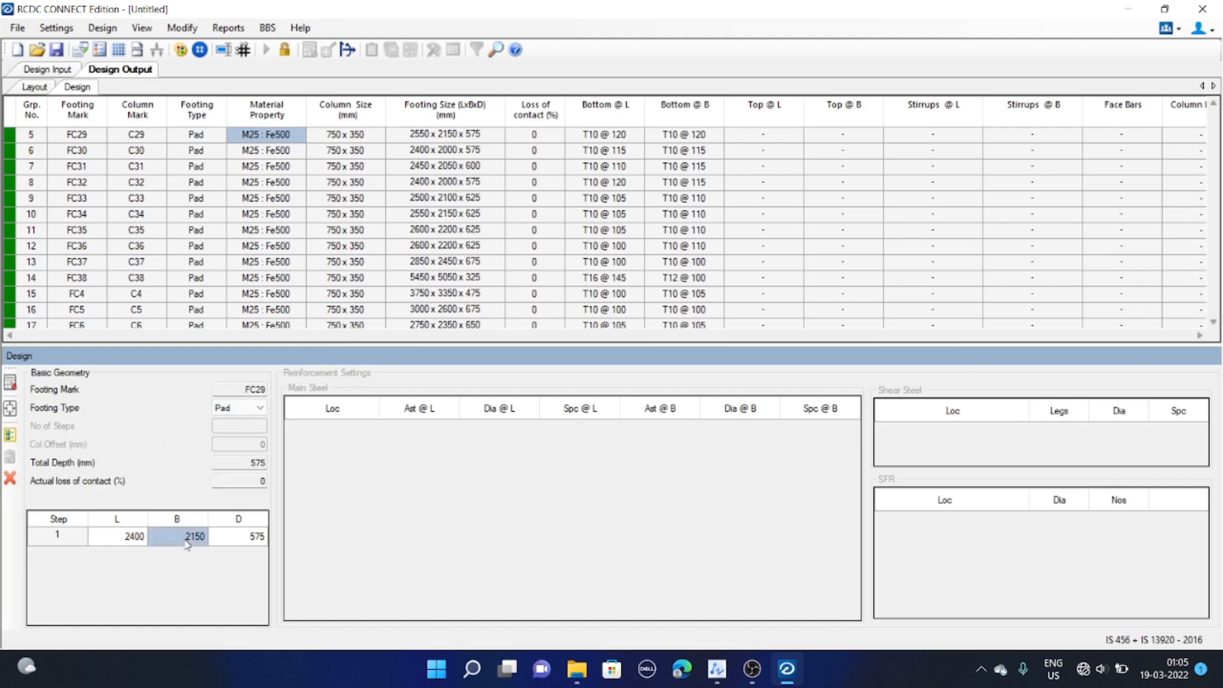
text(2100)
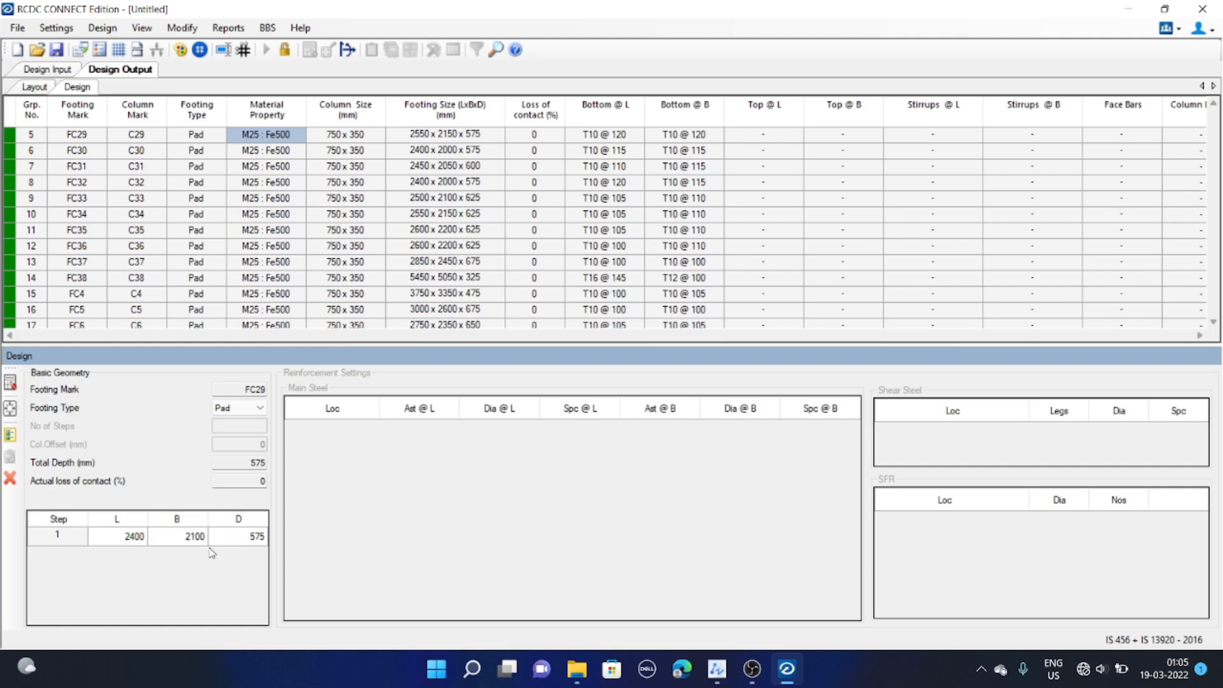
click(246, 534)
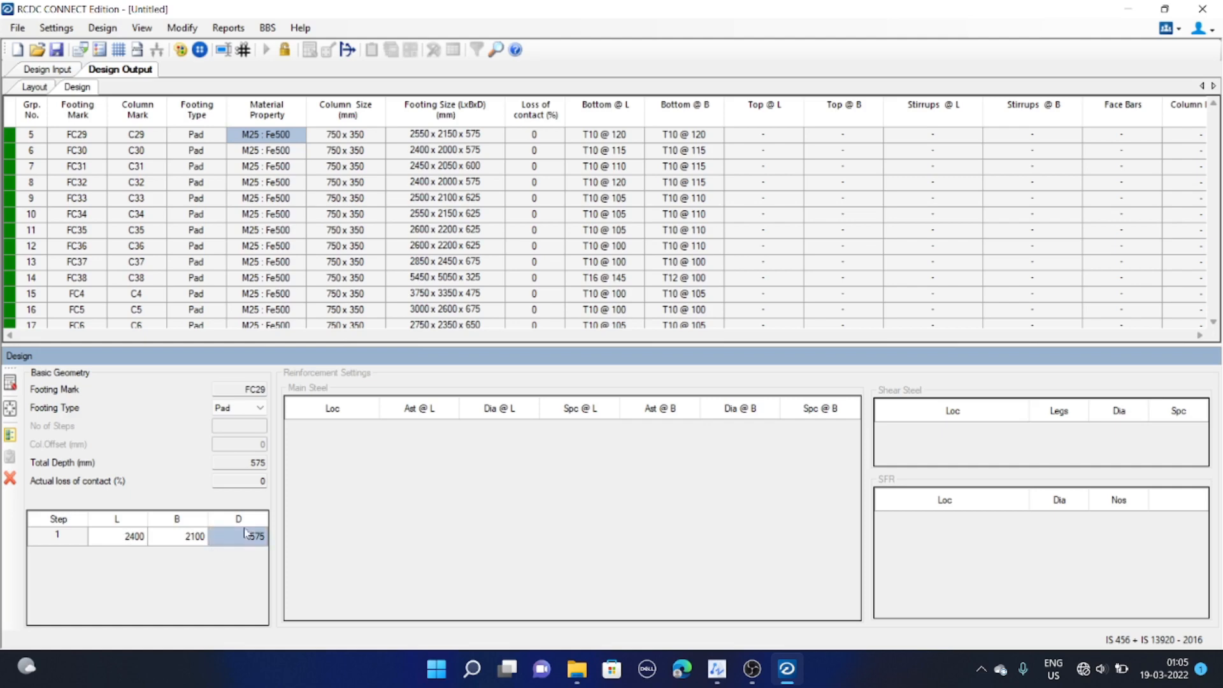
text(45)
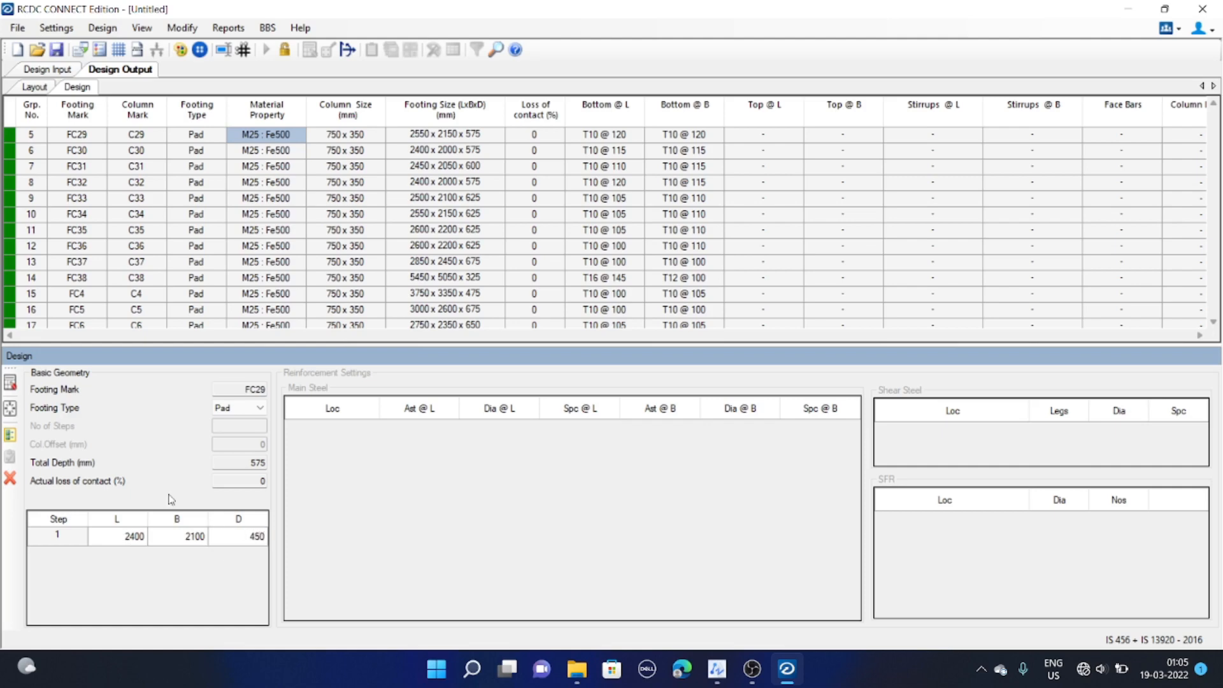
text(0)
click(11, 382)
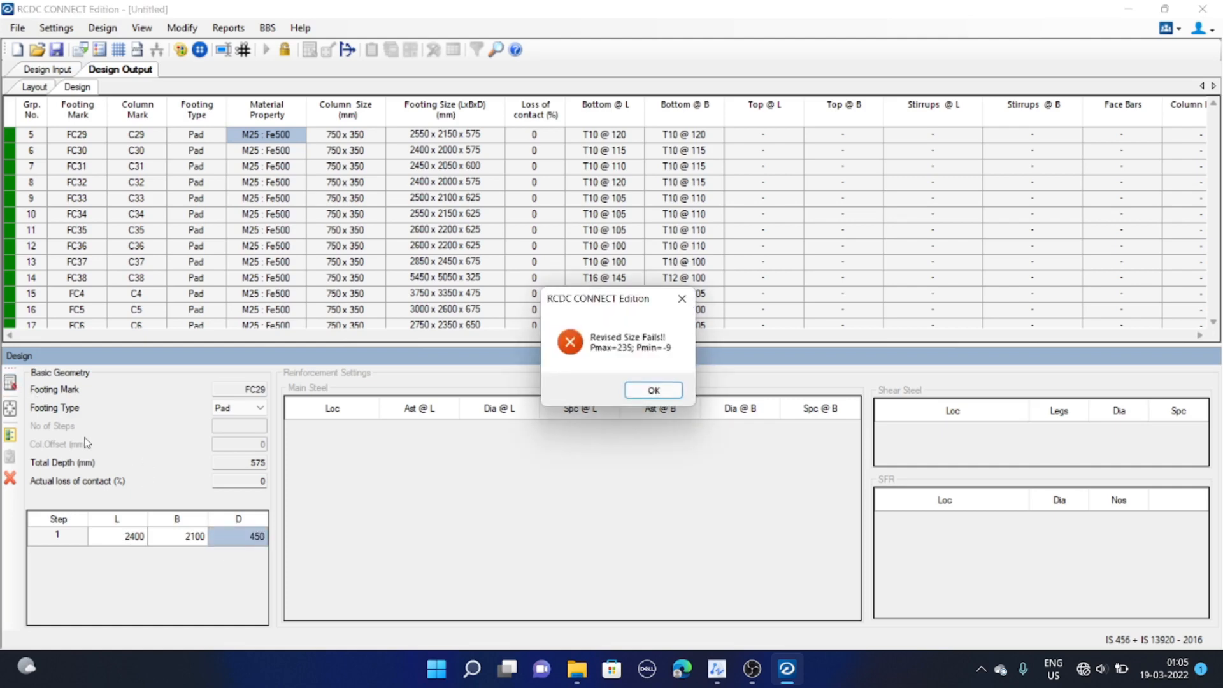
click(654, 391)
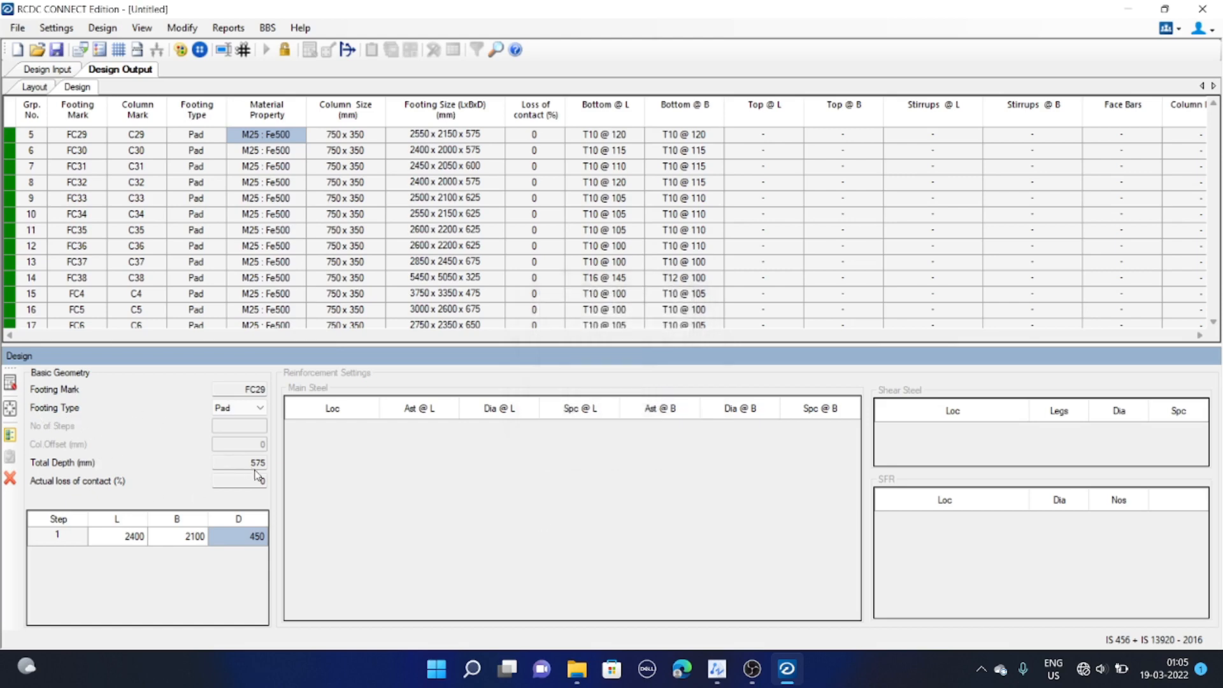
Revert footing FC29 to its original design size
click(135, 539)
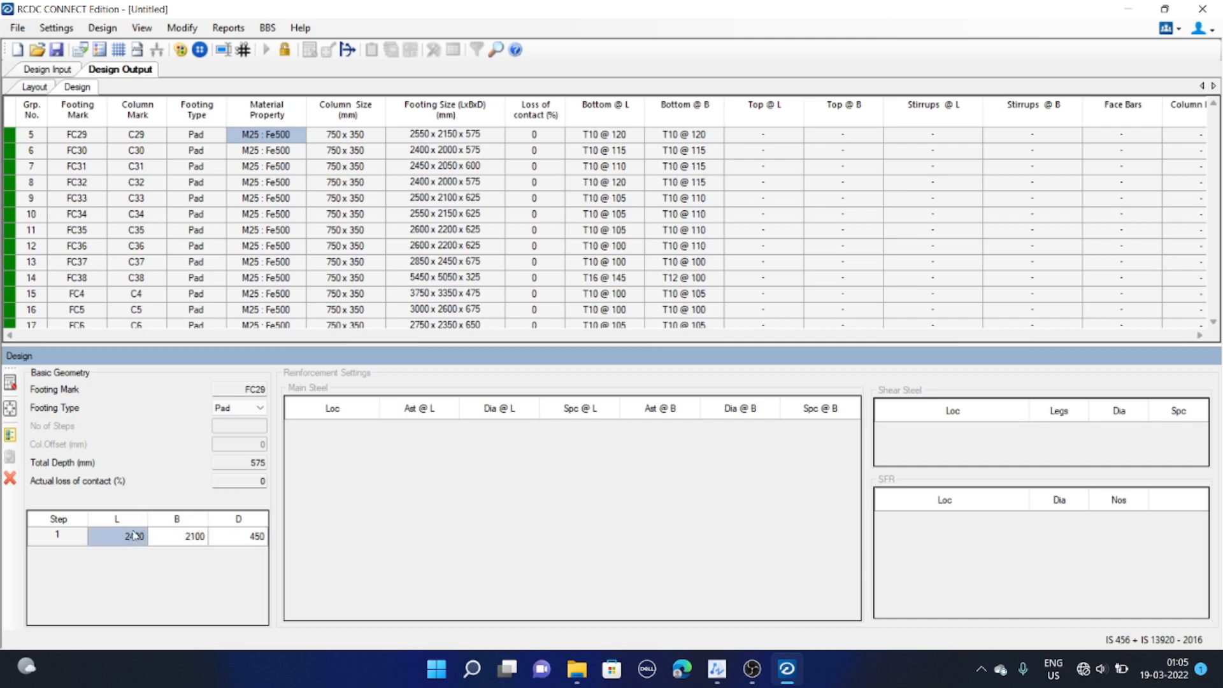
click(185, 544)
click(144, 548)
click(176, 544)
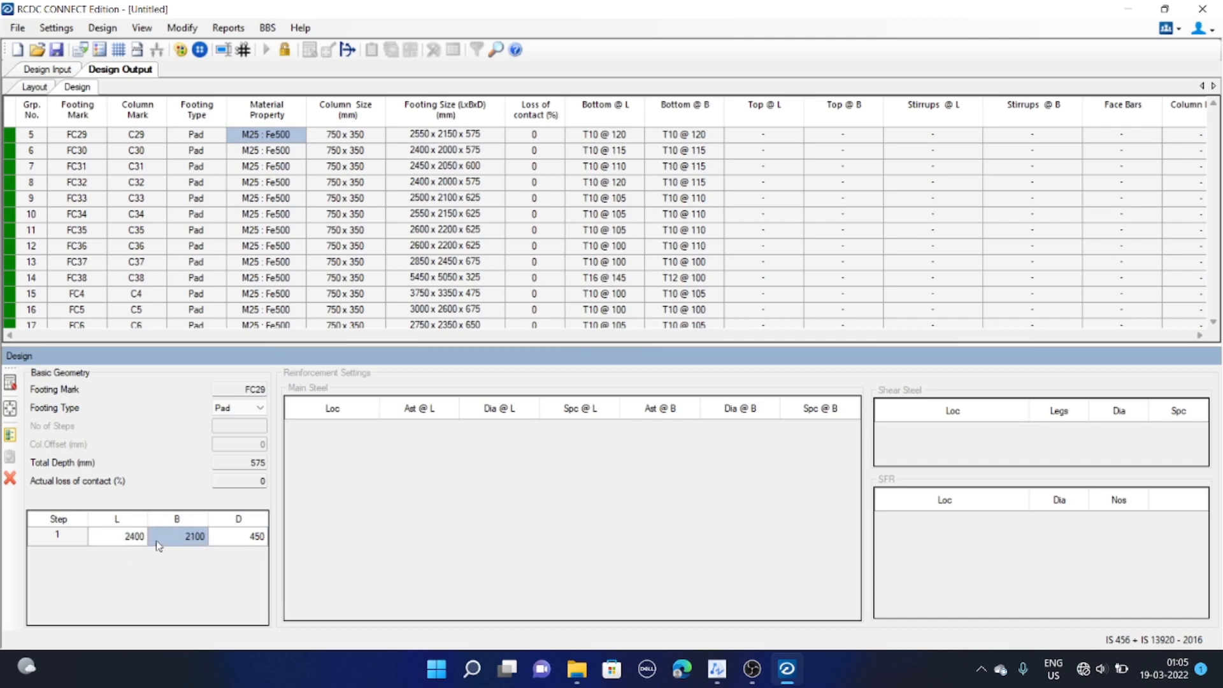
click(144, 543)
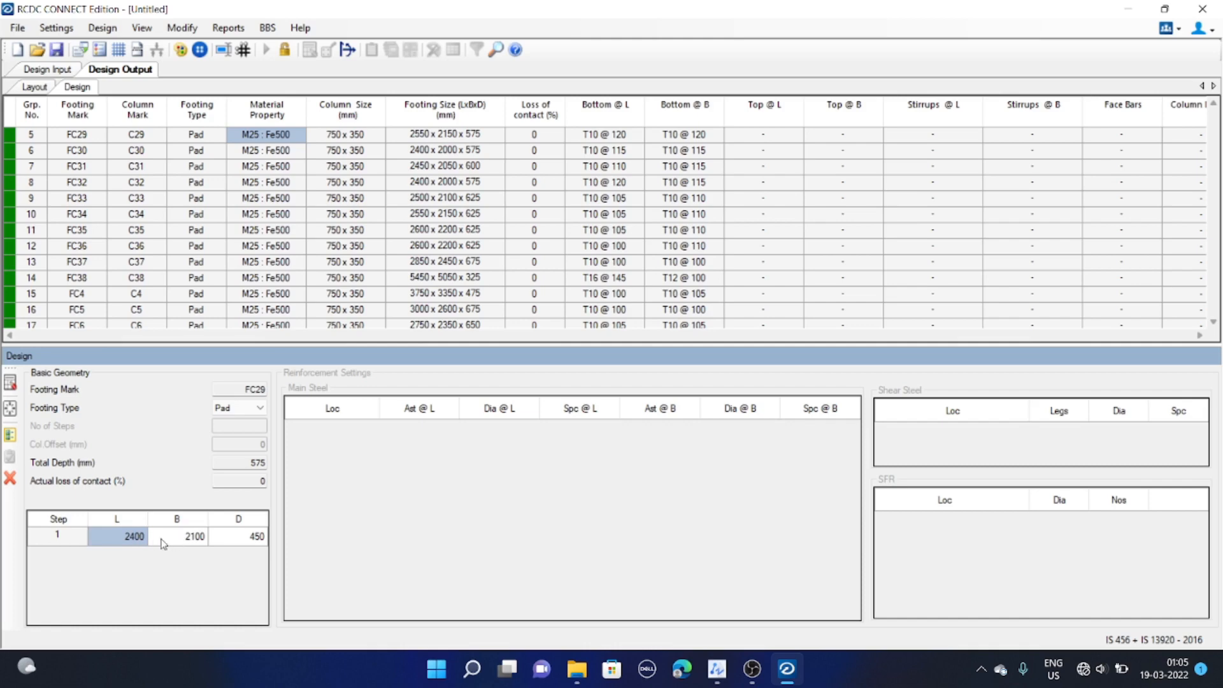
click(9, 411)
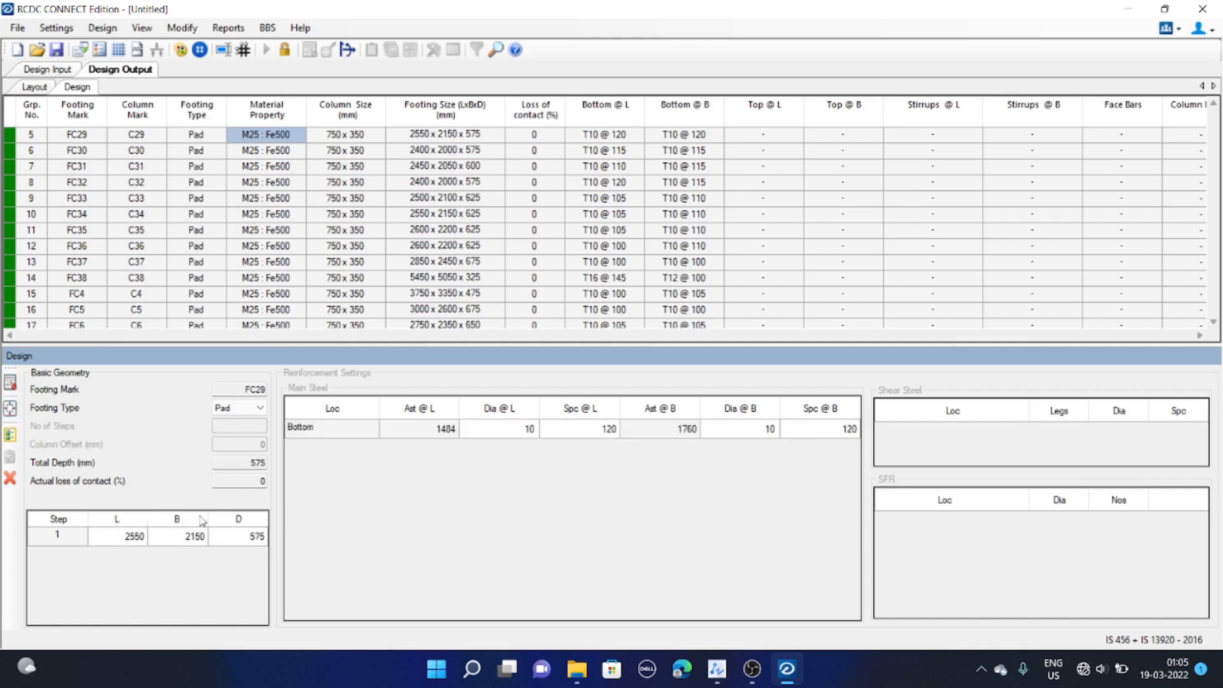
Set FC29's length to 2450 mm and breadth to 2250 mm, then redesign the footing
click(137, 539)
text(4)
click(188, 546)
text(225)
click(11, 383)
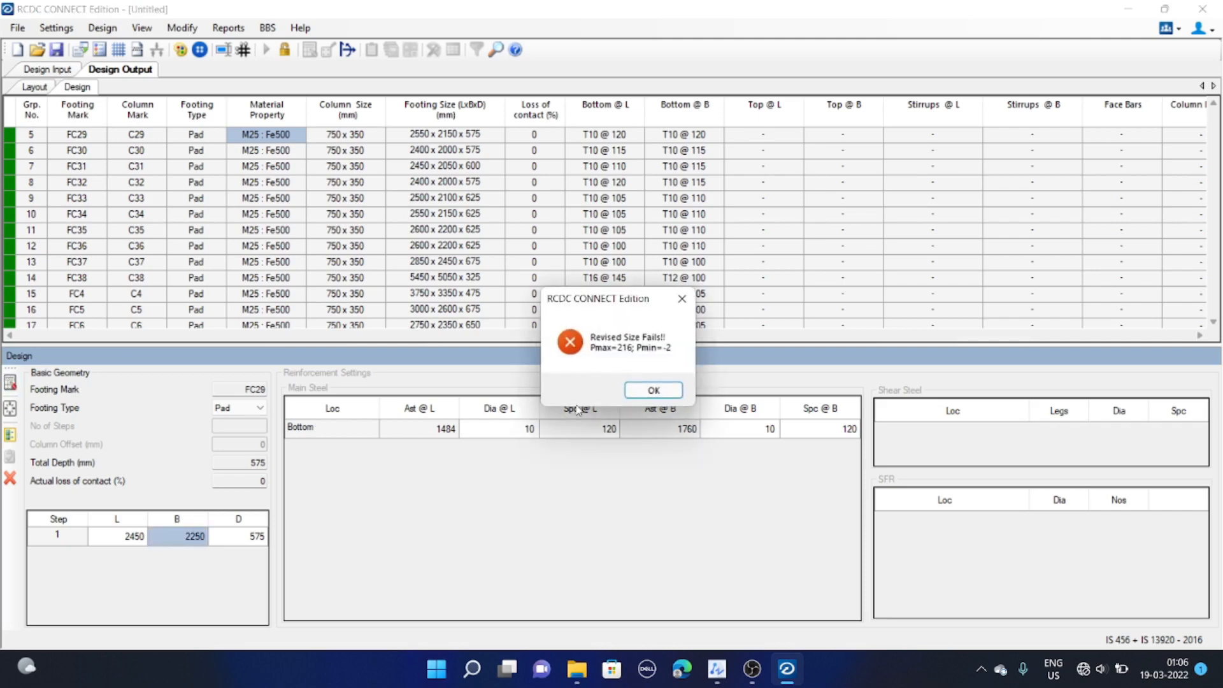
click(651, 389)
Try redesigning FC29 with its breadth set to 2300 mm
click(204, 540)
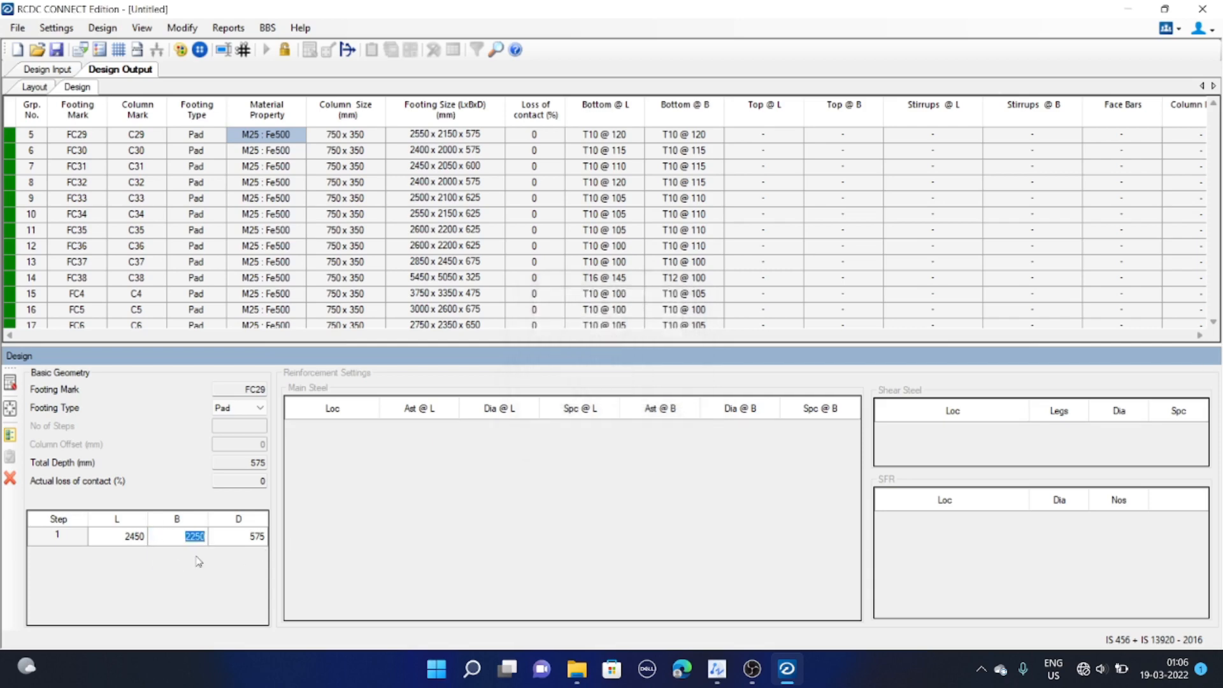
text(2)
key(Return)
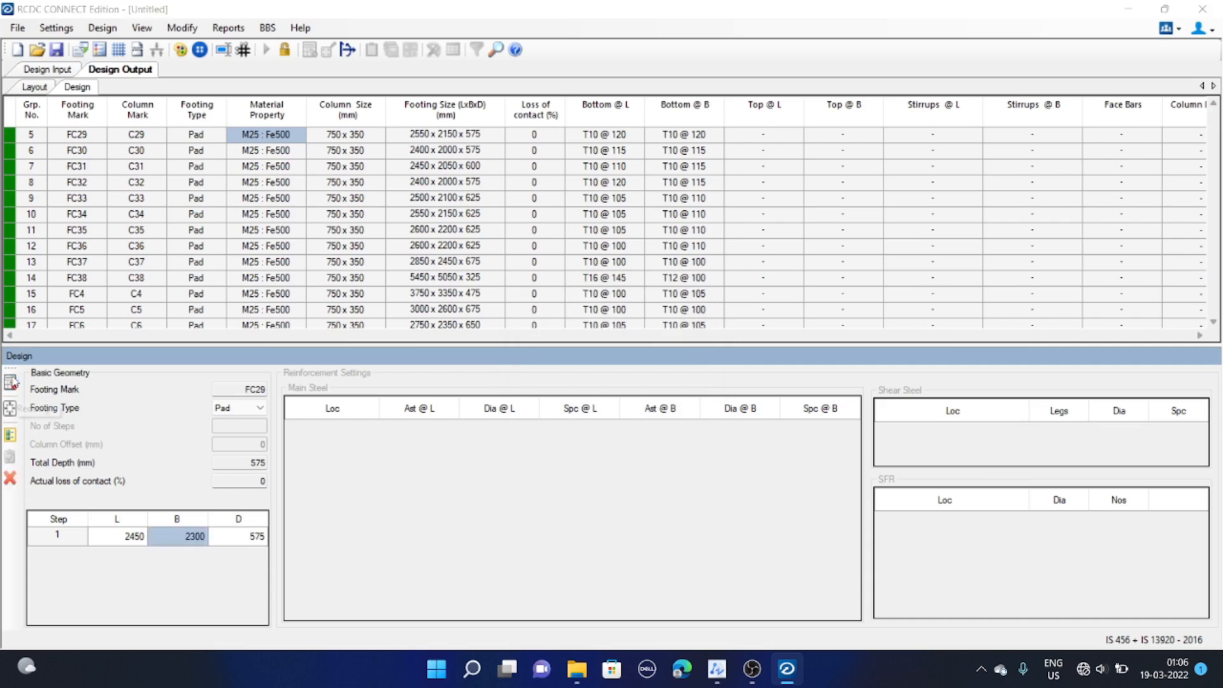
click(679, 390)
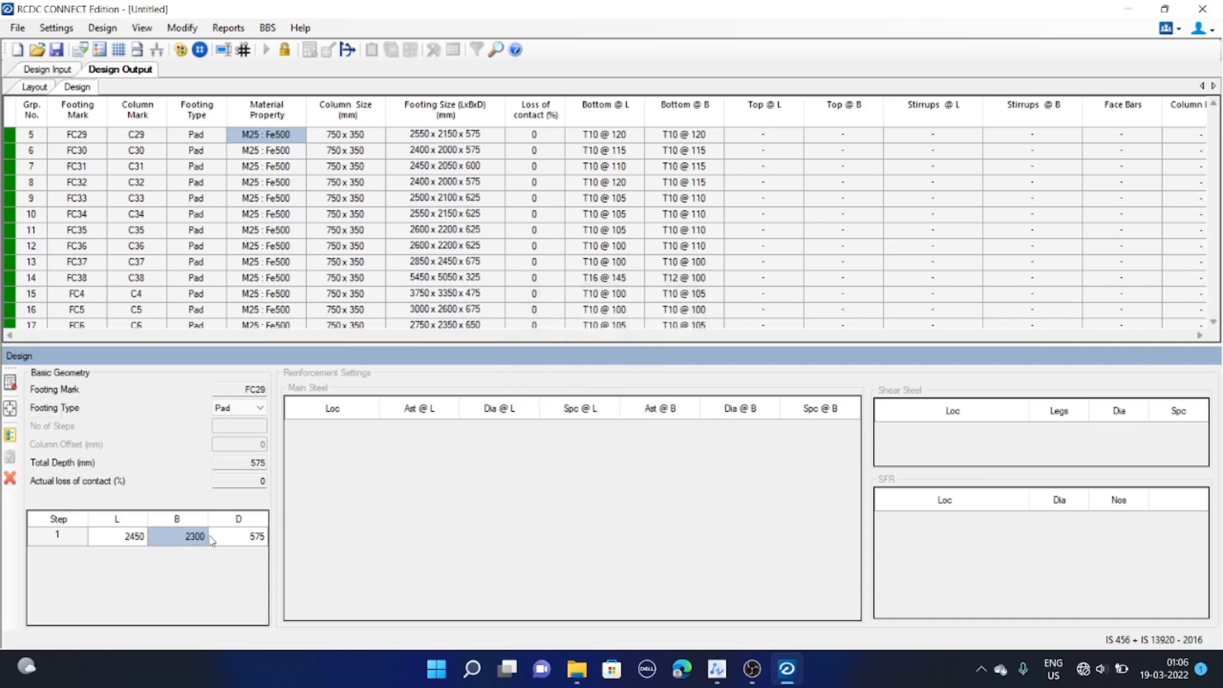
Try redesigning FC29 with its breadth set to 2350 mm
click(188, 536)
text(2)
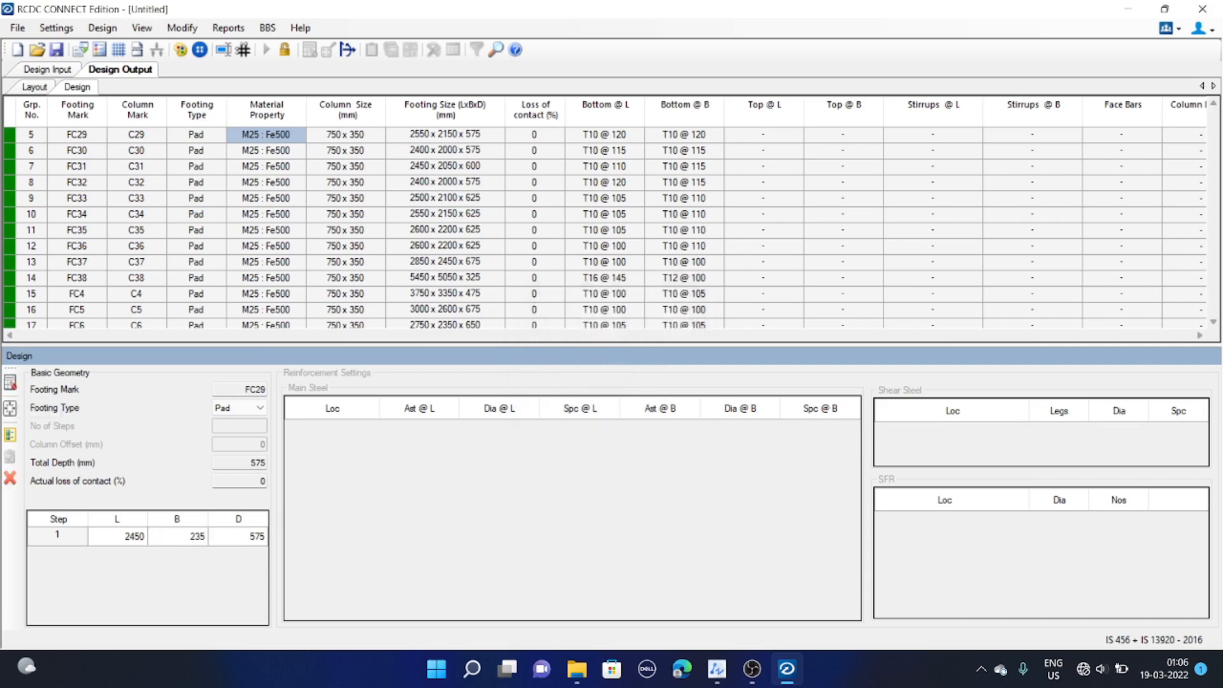
click(13, 380)
click(658, 392)
Set FC29's breadth to 2400 mm and redesign the footing
click(170, 539)
text(2400)
click(11, 382)
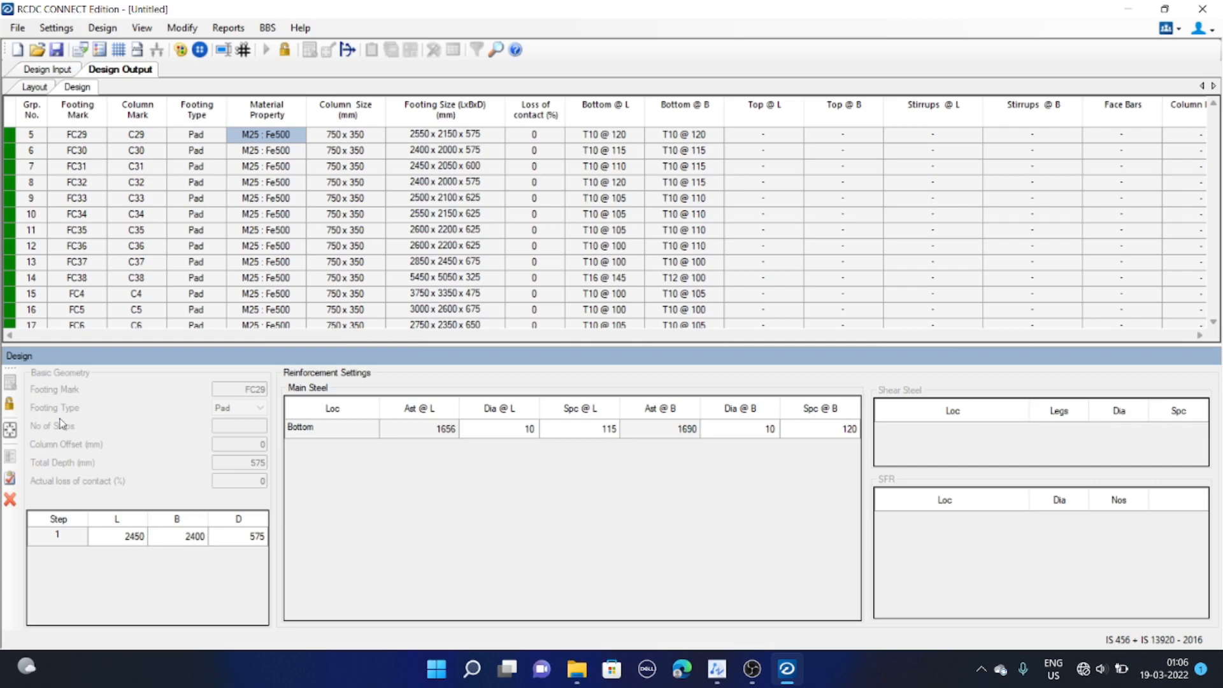
Reset footing FC29 back to its original 2550 x 2150 mm design
click(9, 404)
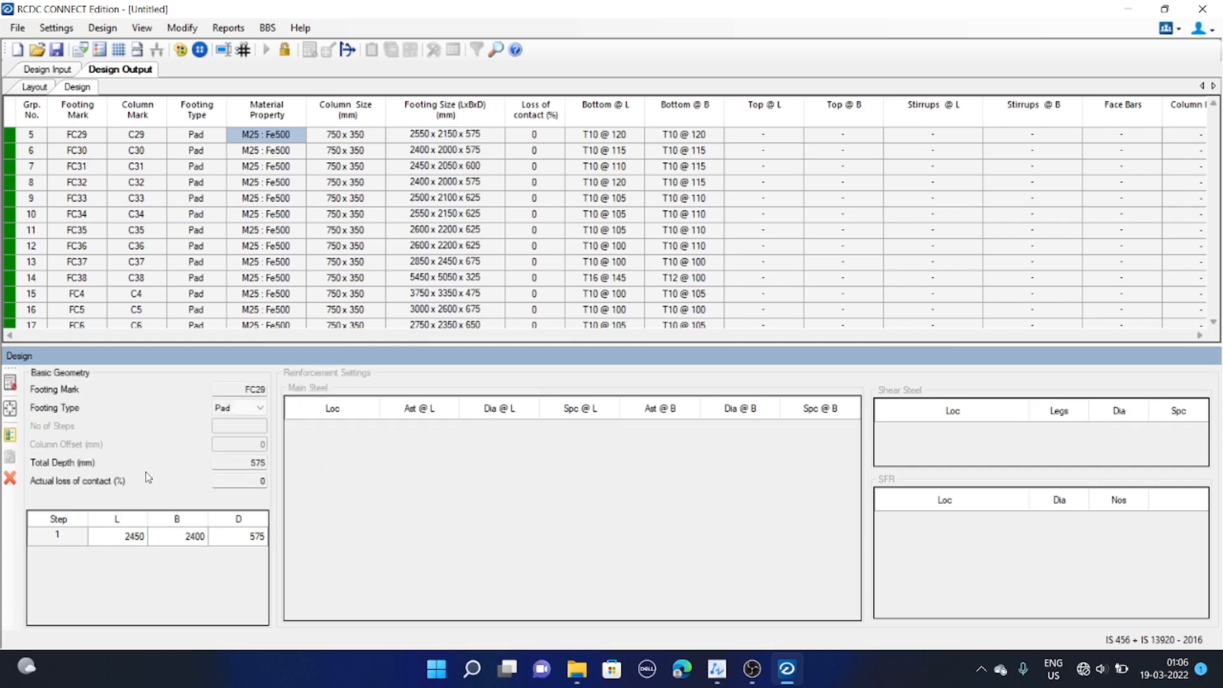
click(9, 409)
click(9, 383)
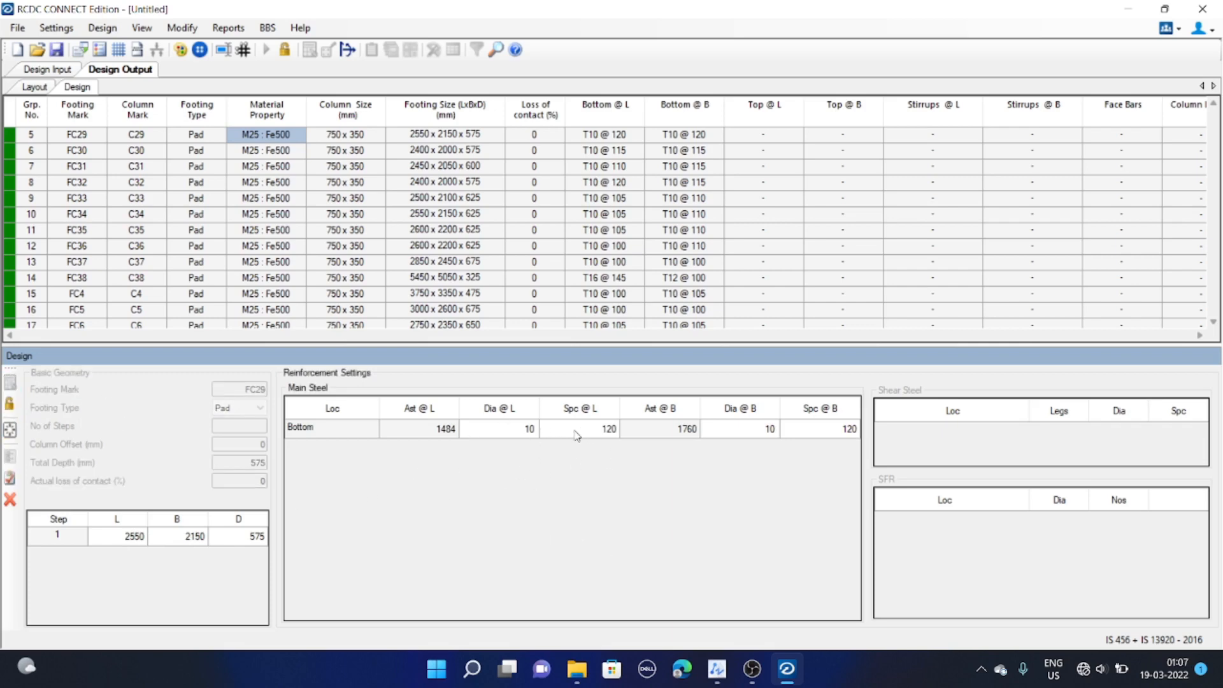
Set FC29's bottom bar spacing to 100 mm along both L and B, and accept the design
click(580, 433)
click(855, 429)
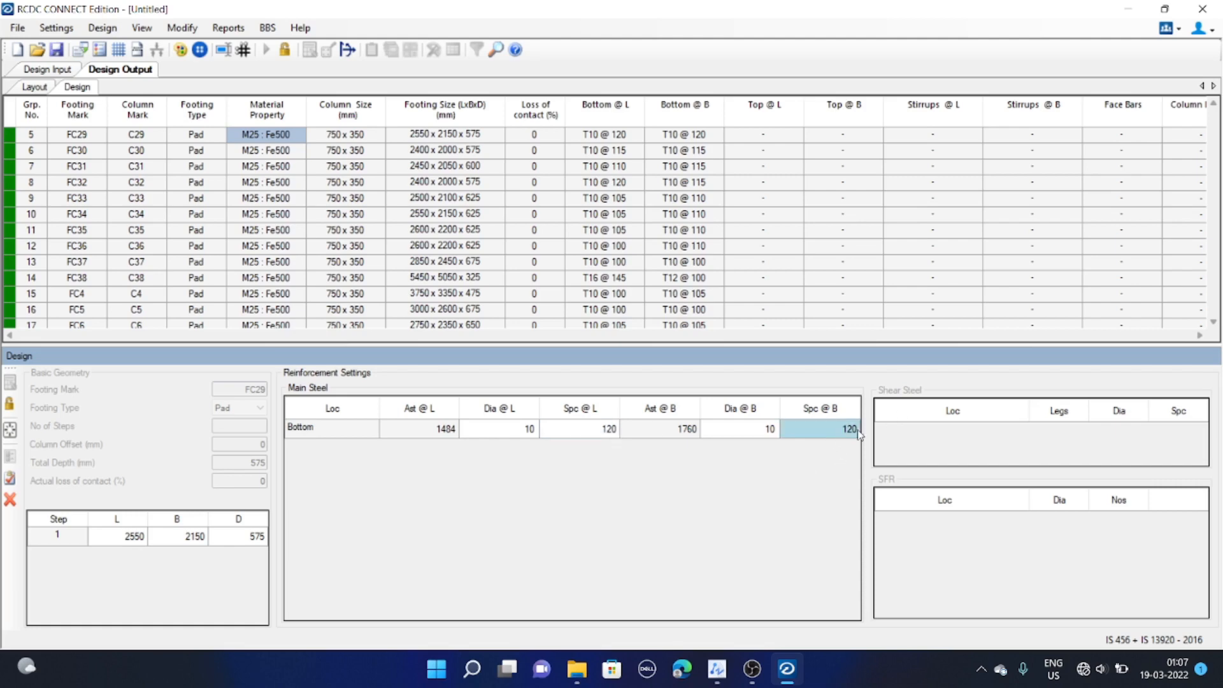
click(597, 435)
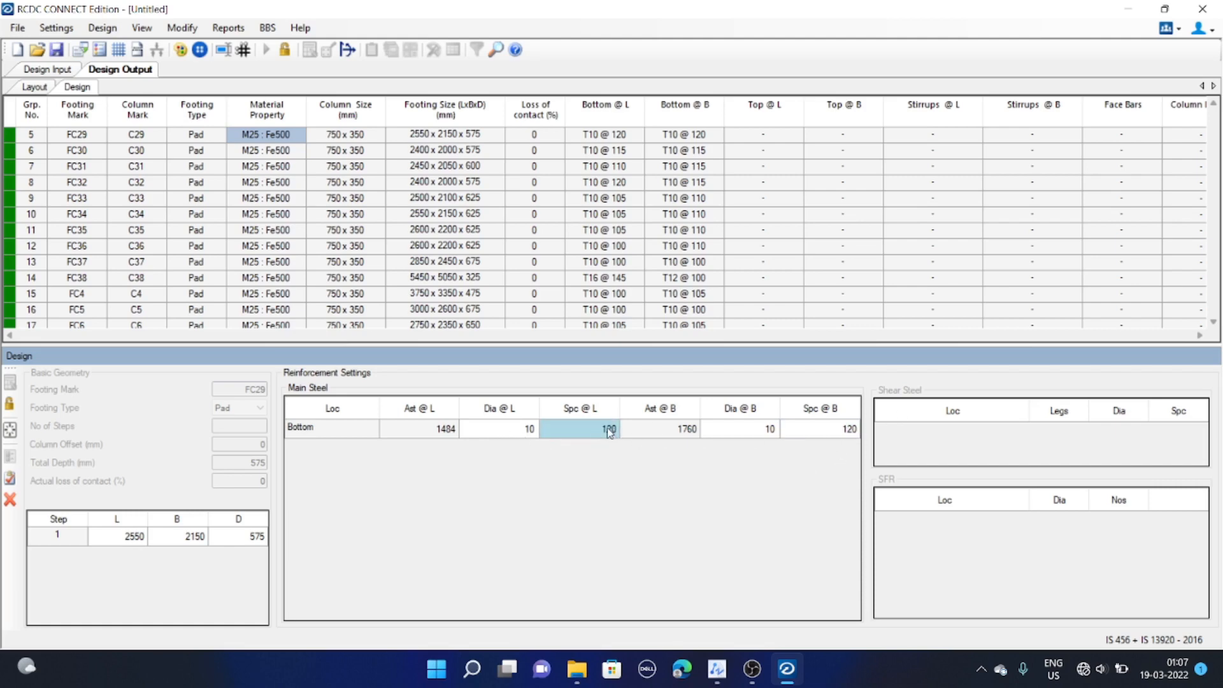
text(1)
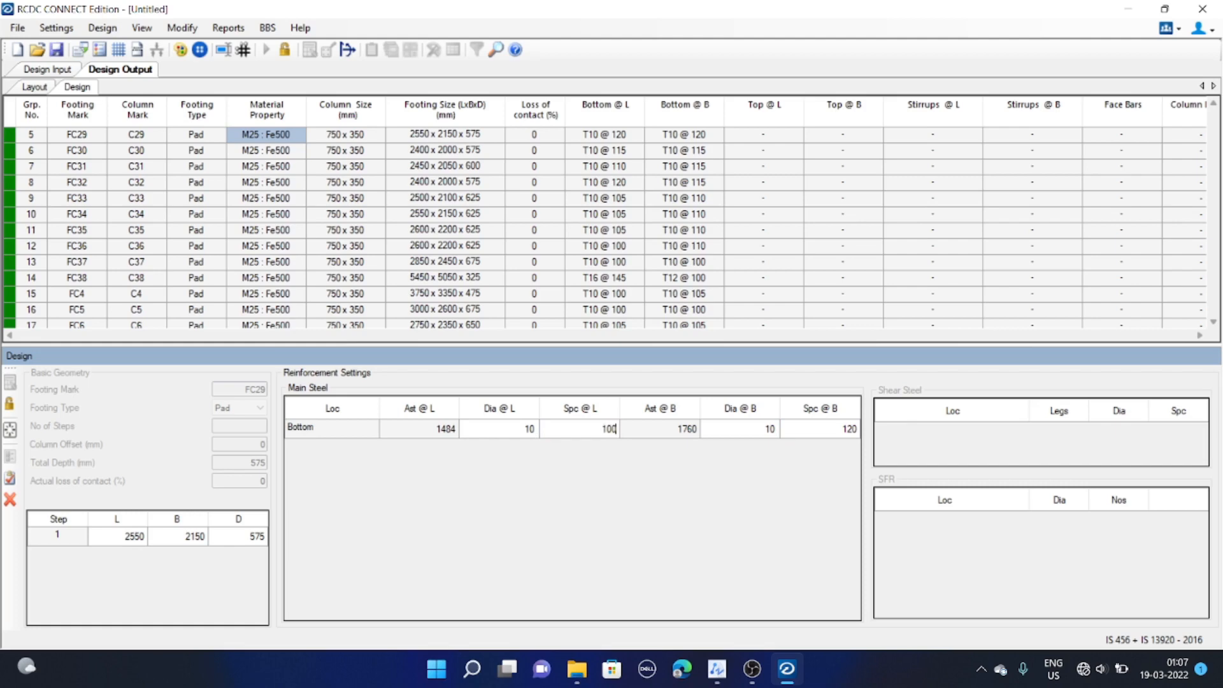
click(828, 429)
text(100)
click(10, 479)
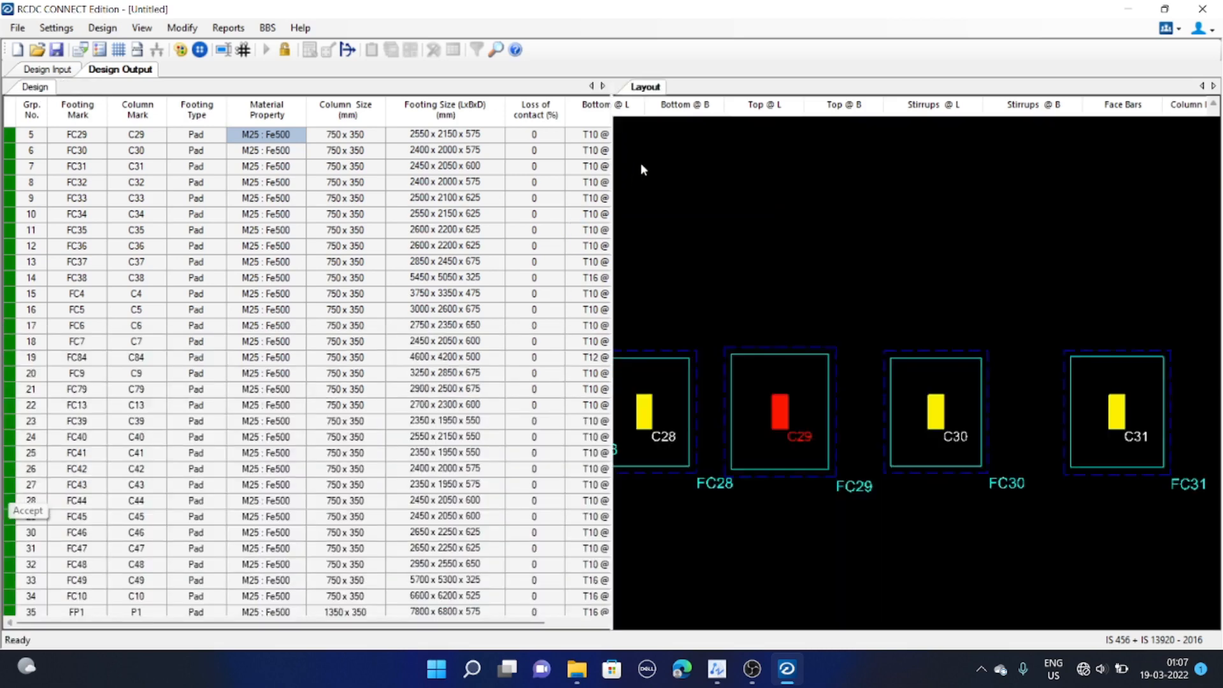
Select FC29's row and scroll the output table to its bottom reinforcement columns
click(486, 137)
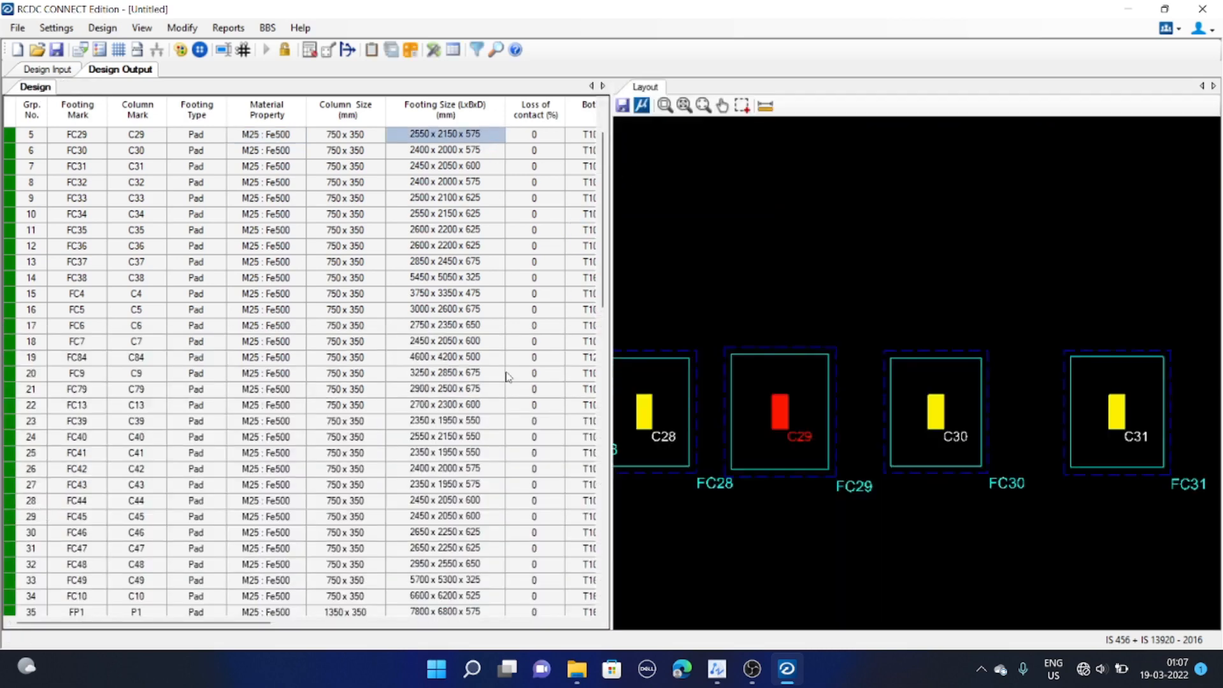
drag(255, 623, 350, 623)
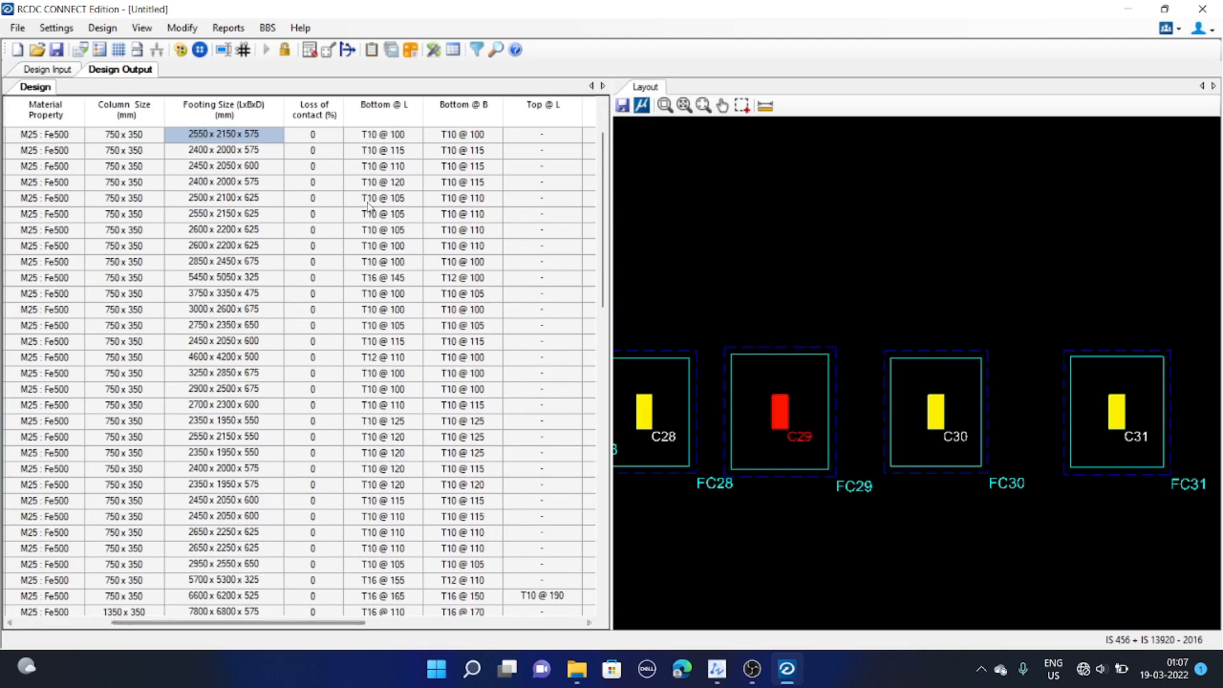
drag(348, 135, 479, 133)
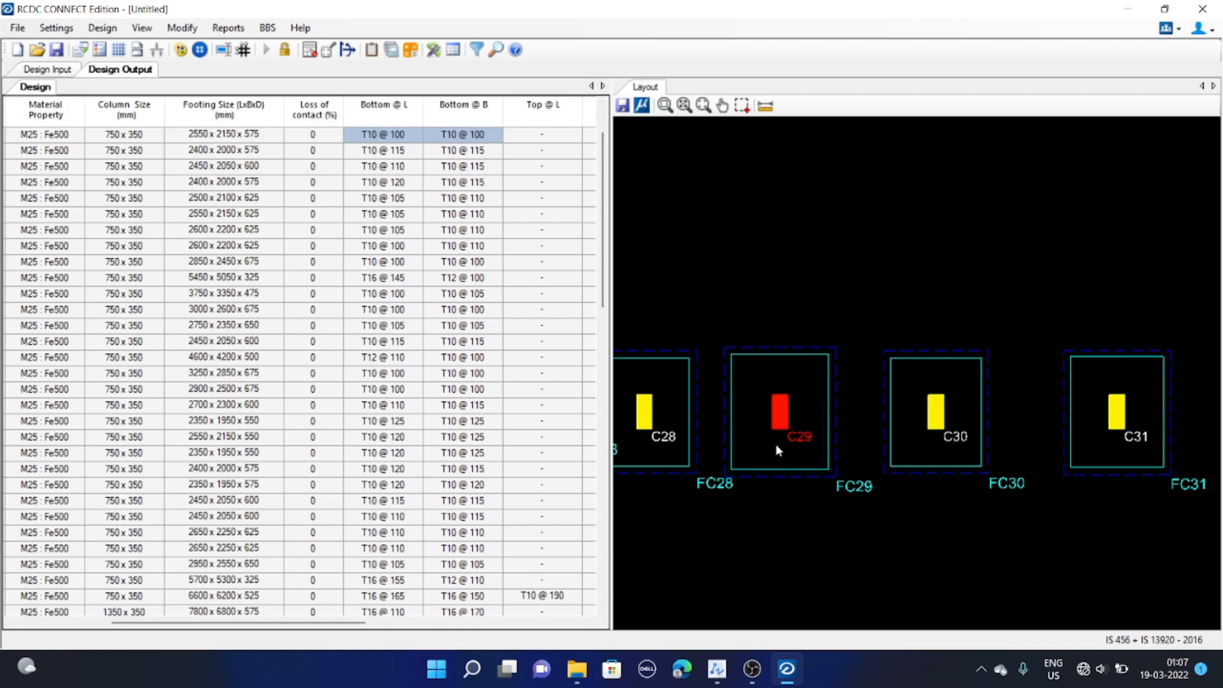
Zoom and pan around the footing layout plan to locate FC29 among the neighbouring footings
scroll(776, 449, down, 3)
scroll(758, 388, up, 2)
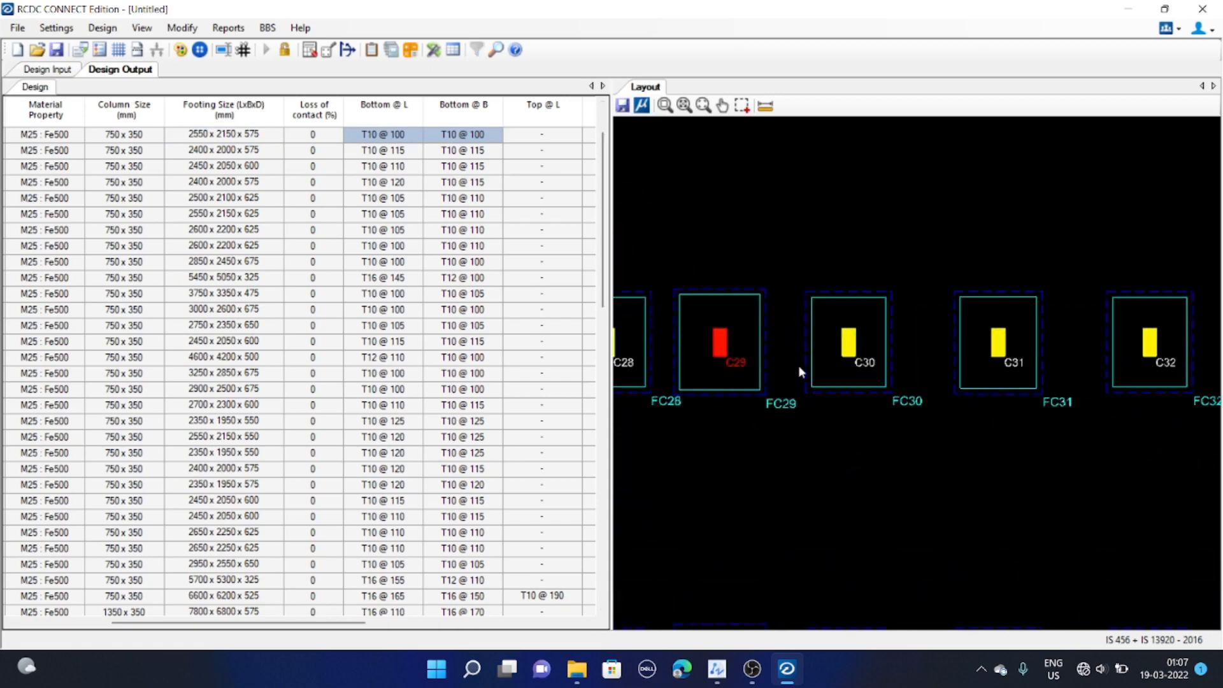
scroll(800, 371, down, 3)
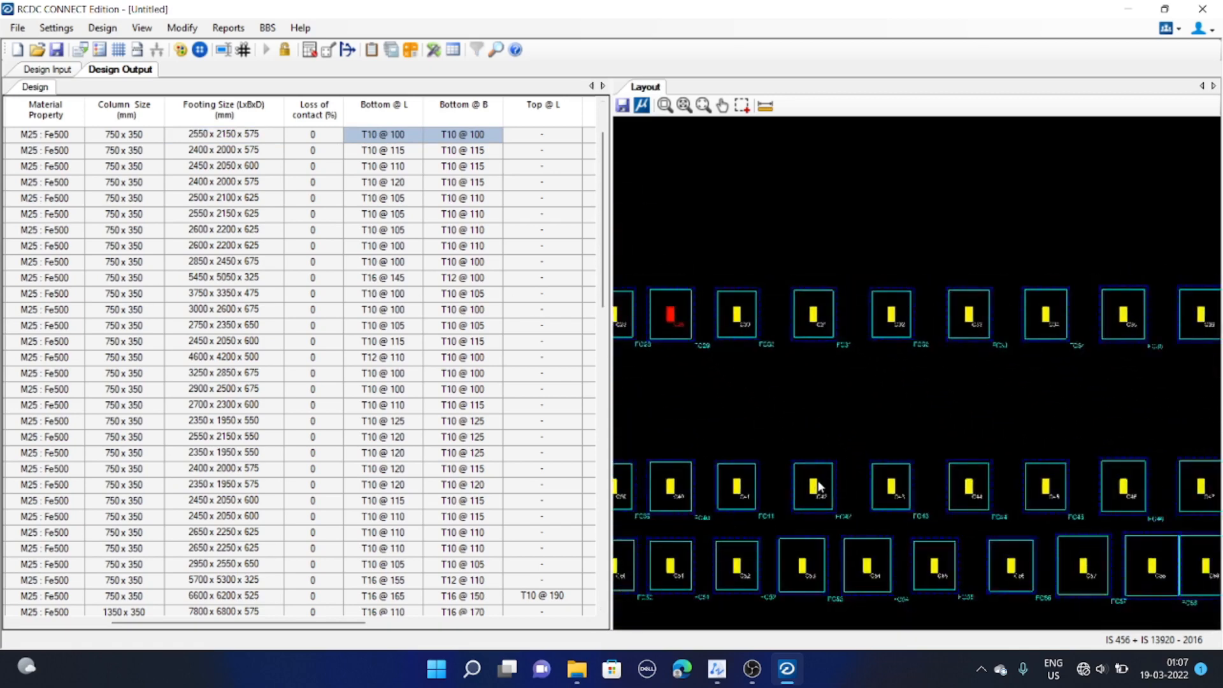
middle_drag(819, 419, 807, 404)
scroll(765, 471, up, 3)
middle_drag(839, 488, 656, 433)
scroll(820, 471, down, 2)
middle_drag(943, 425, 902, 466)
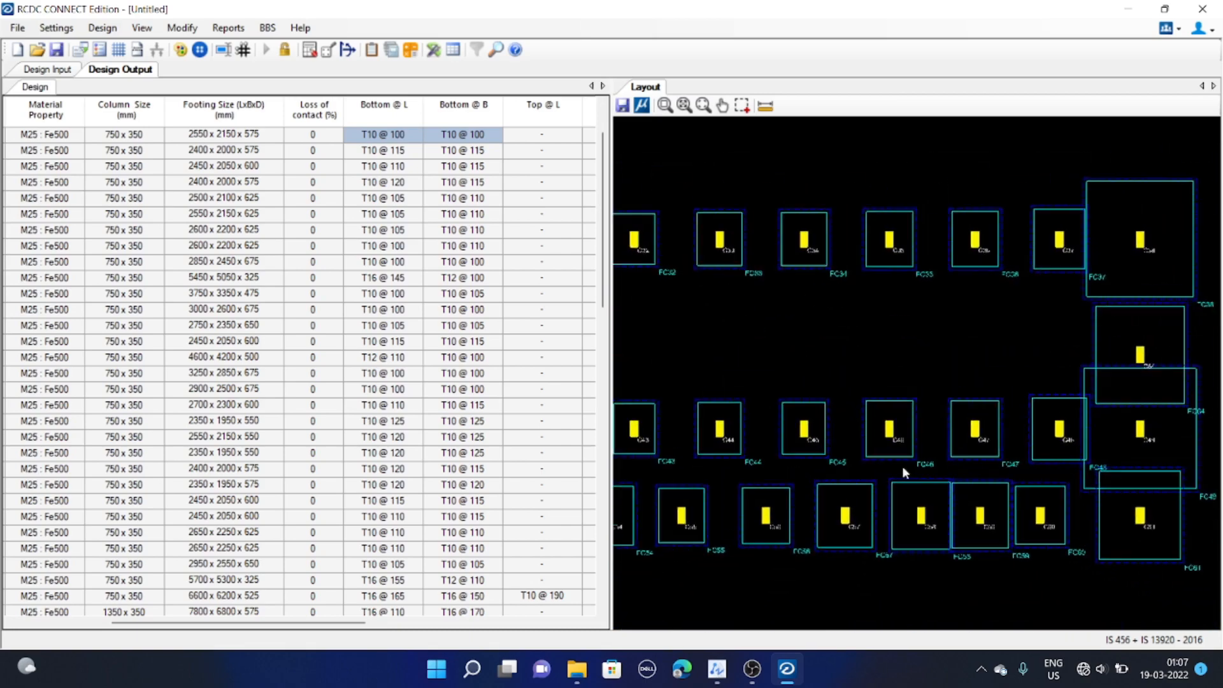
scroll(961, 437, up, 1)
scroll(960, 437, up, 2)
scroll(954, 448, down, 4)
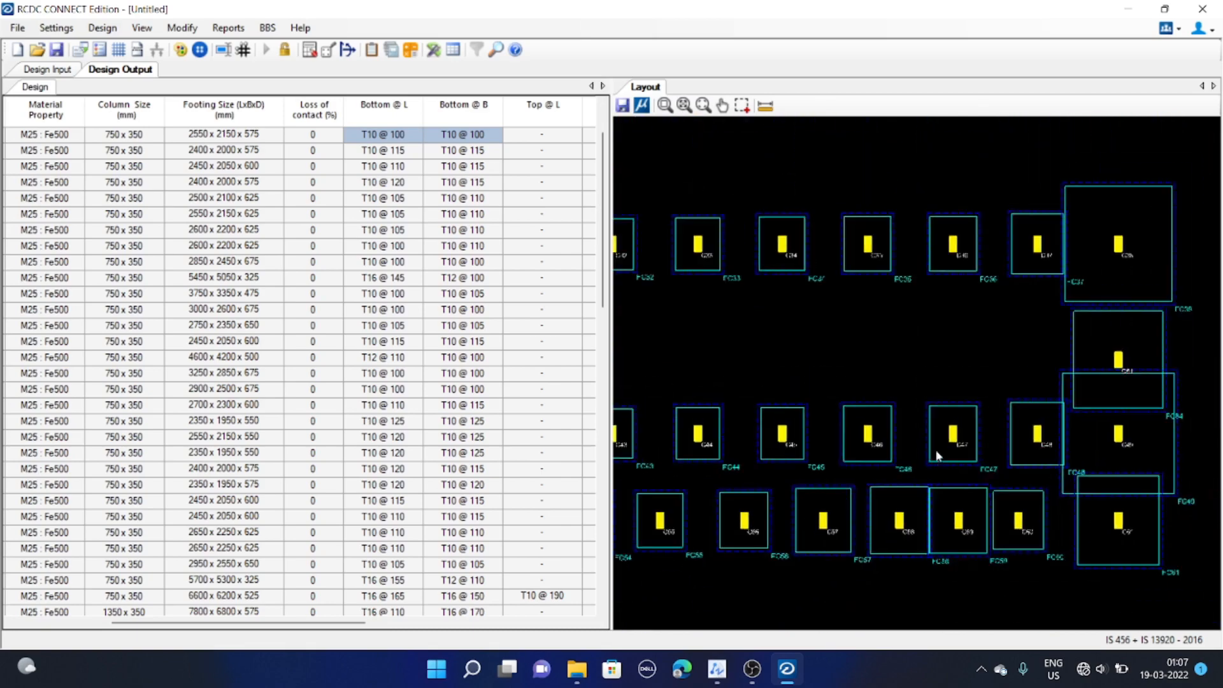
scroll(878, 436, down, 3)
scroll(931, 443, up, 3)
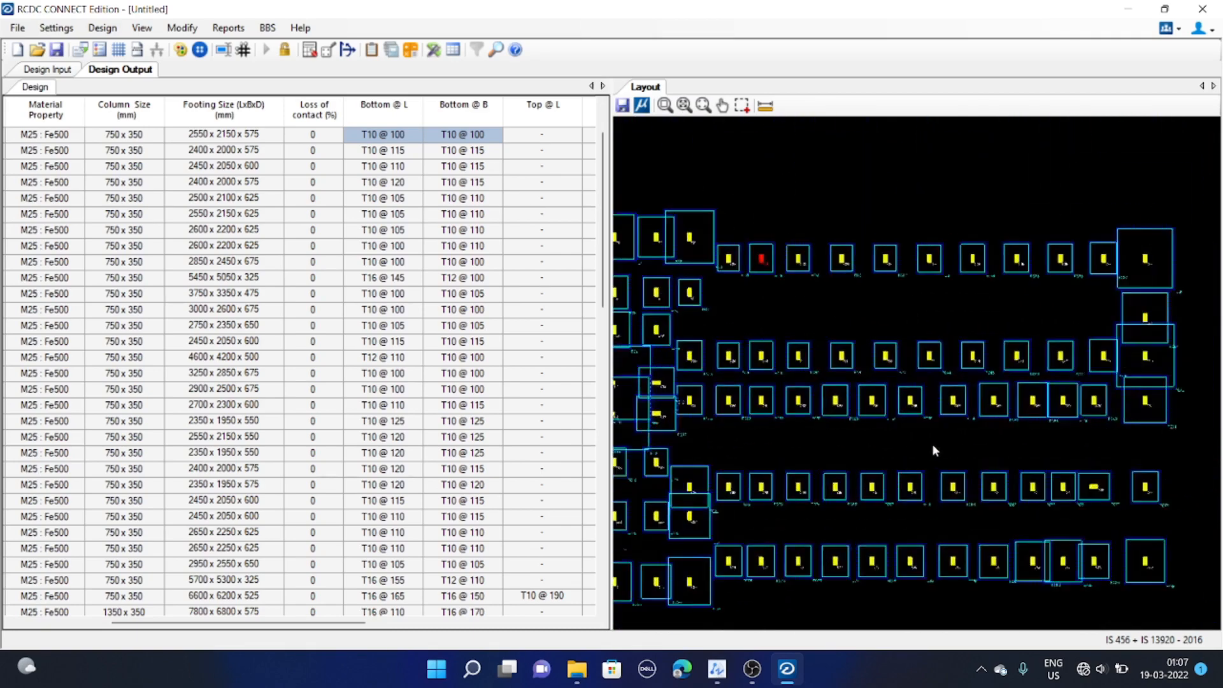
middle_drag(865, 427, 904, 428)
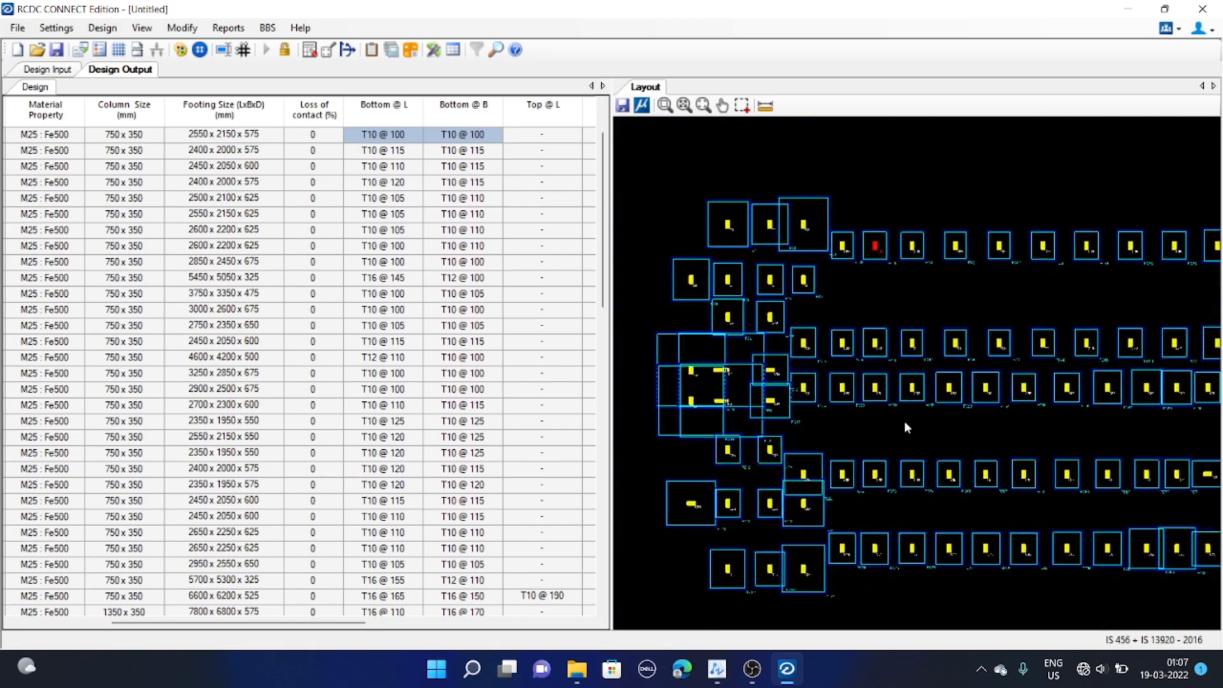
scroll(865, 440, up, 1)
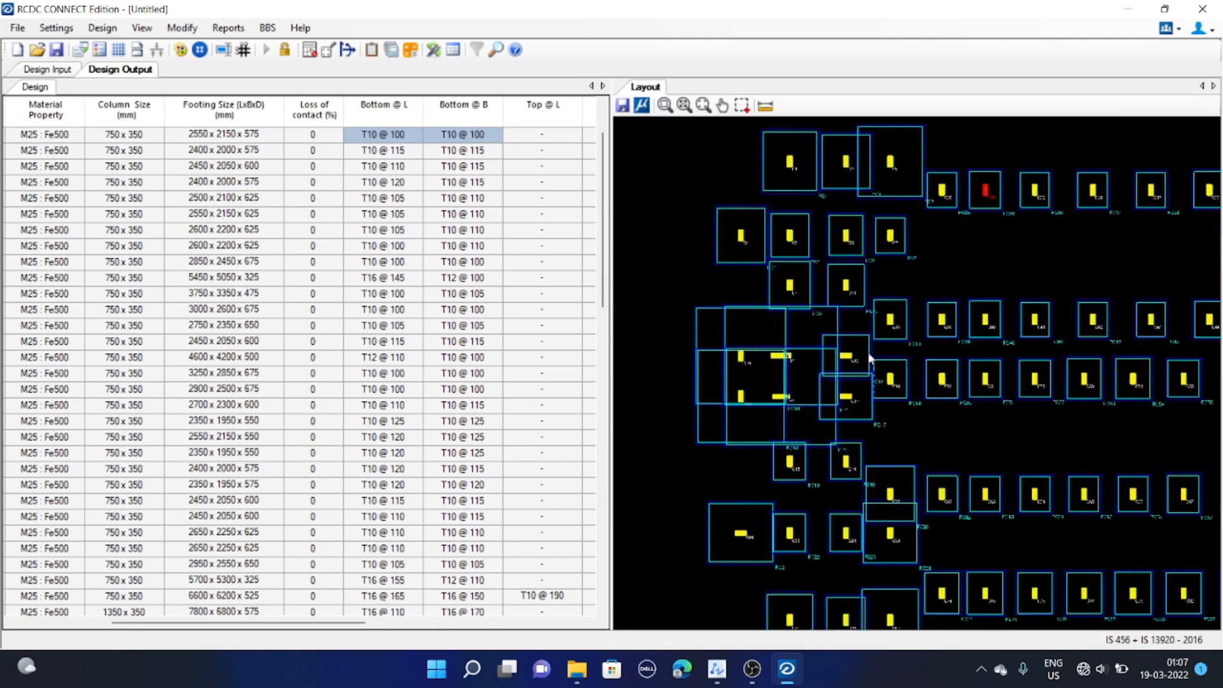
scroll(757, 368, up, 1)
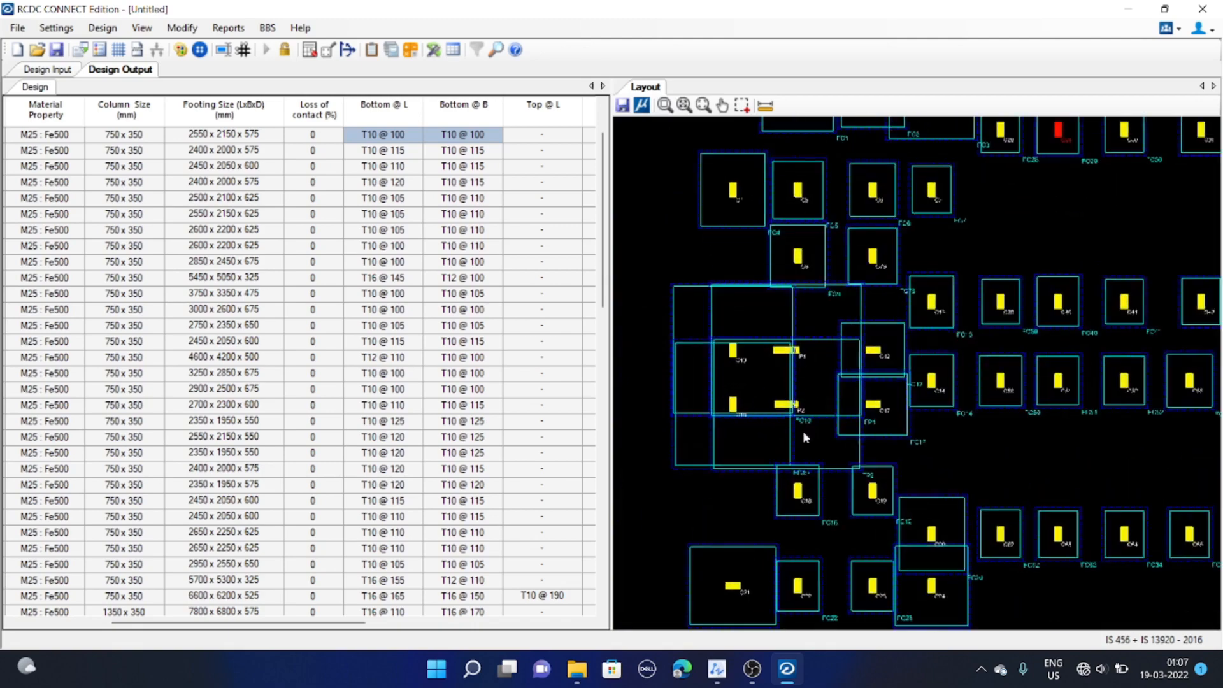
middle_drag(788, 382, 666, 379)
scroll(666, 379, down, 1)
middle_drag(767, 404, 720, 410)
scroll(720, 410, down, 2)
middle_drag(971, 478, 910, 472)
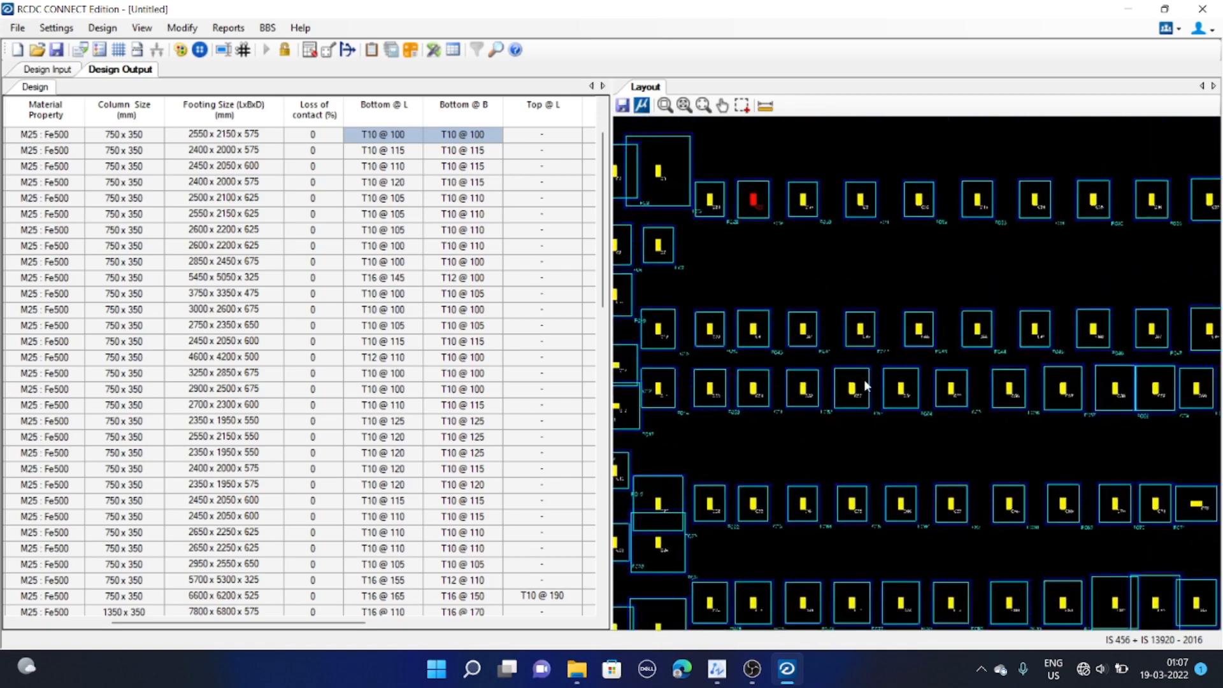
middle_drag(864, 380, 853, 382)
middle_drag(667, 390, 954, 400)
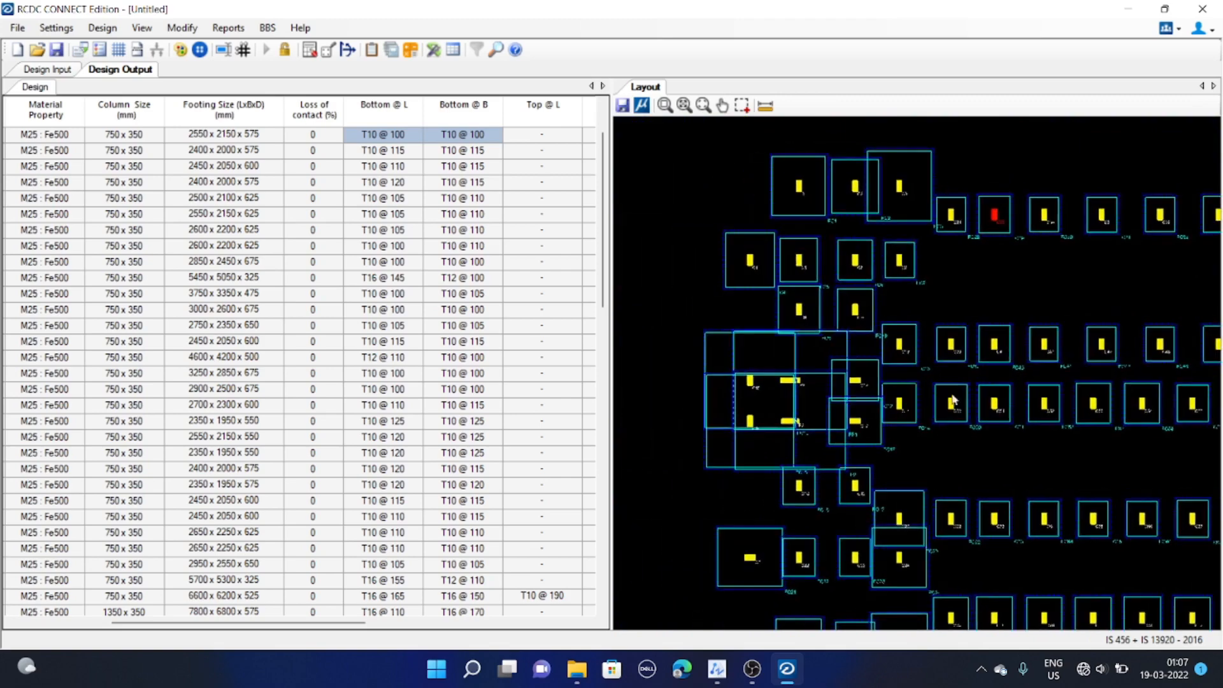
middle_drag(814, 402, 779, 407)
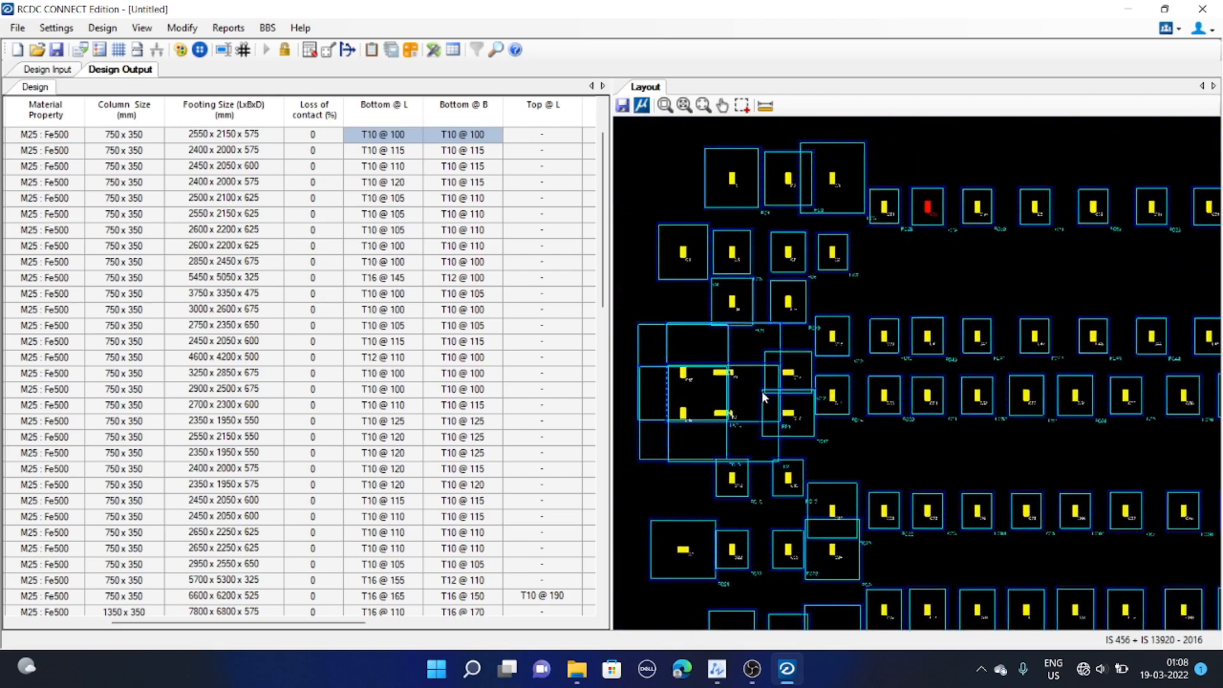
middle_drag(742, 431, 675, 433)
middle_drag(816, 438, 723, 439)
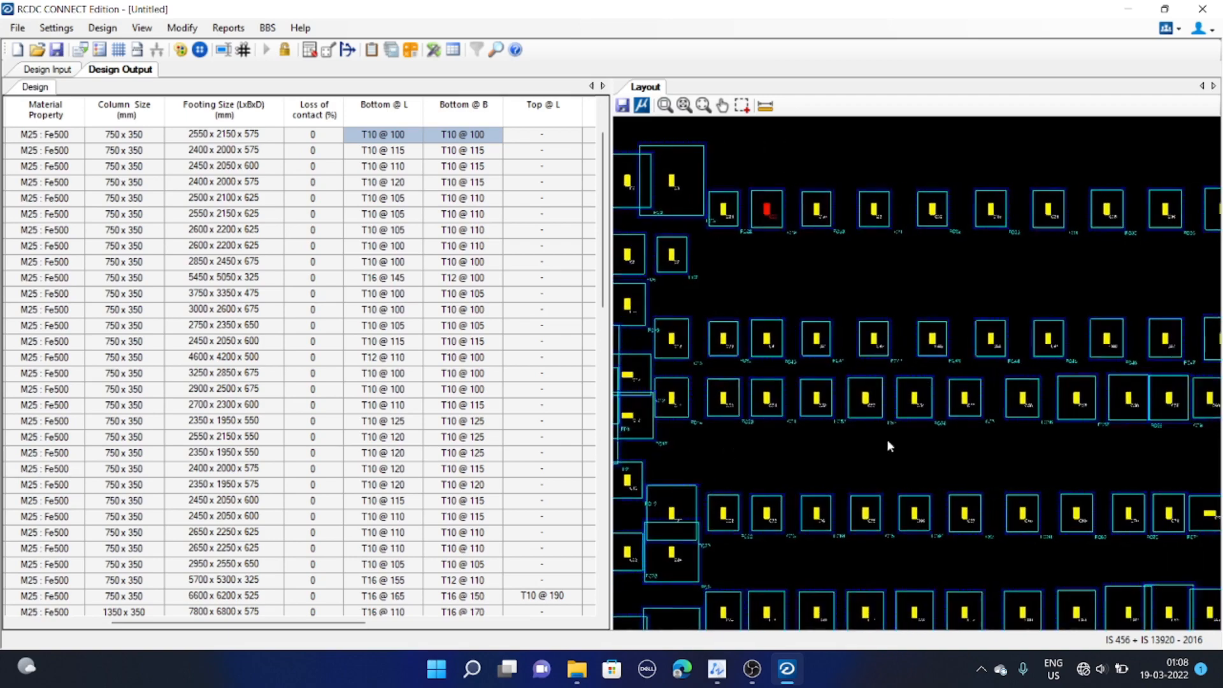
middle_drag(887, 440, 709, 444)
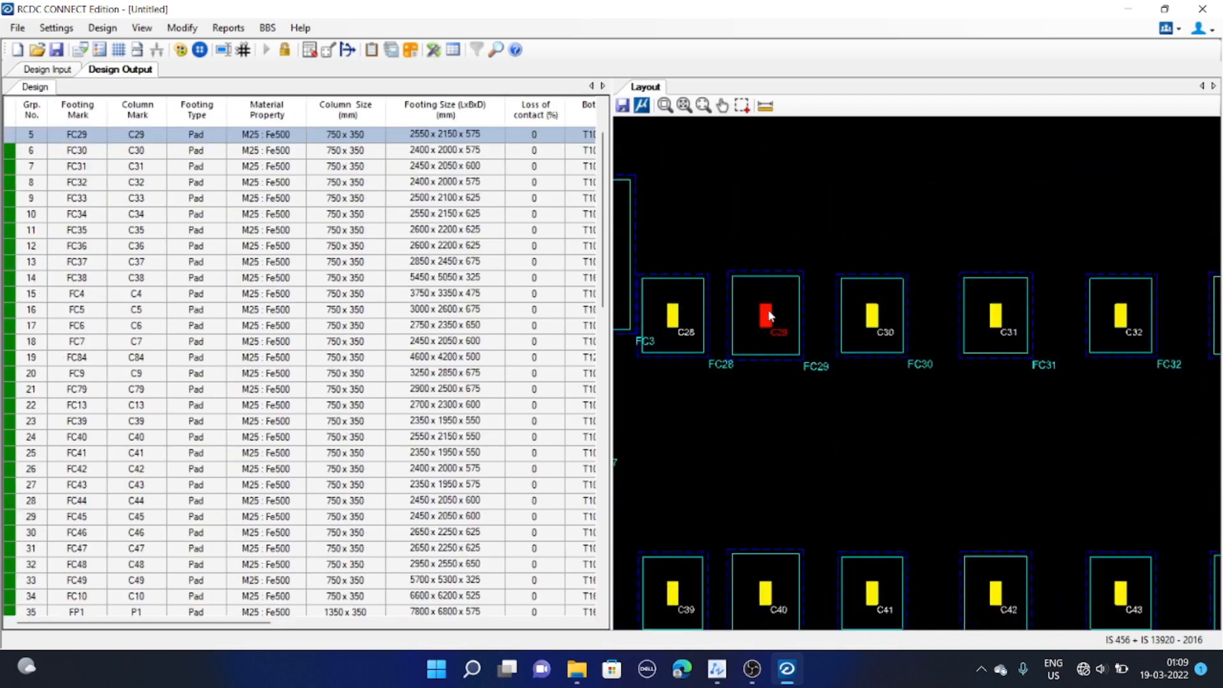
middle_drag(760, 345, 764, 346)
middle_drag(901, 377, 876, 373)
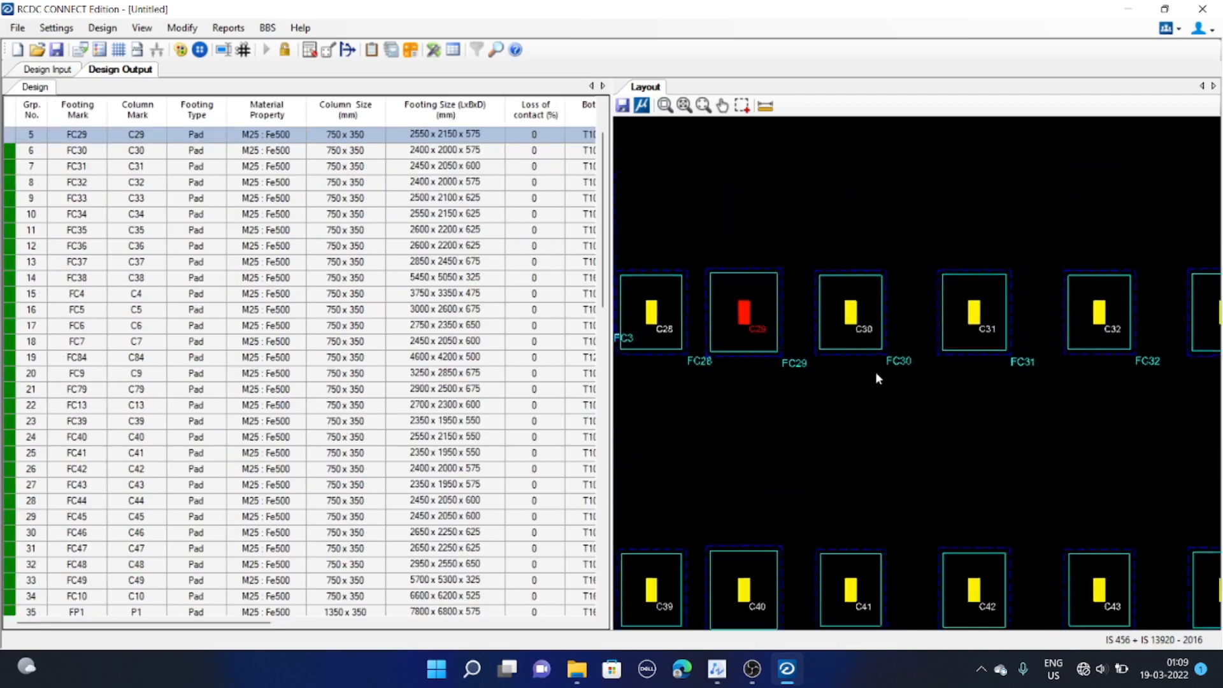
middle_drag(726, 266, 795, 282)
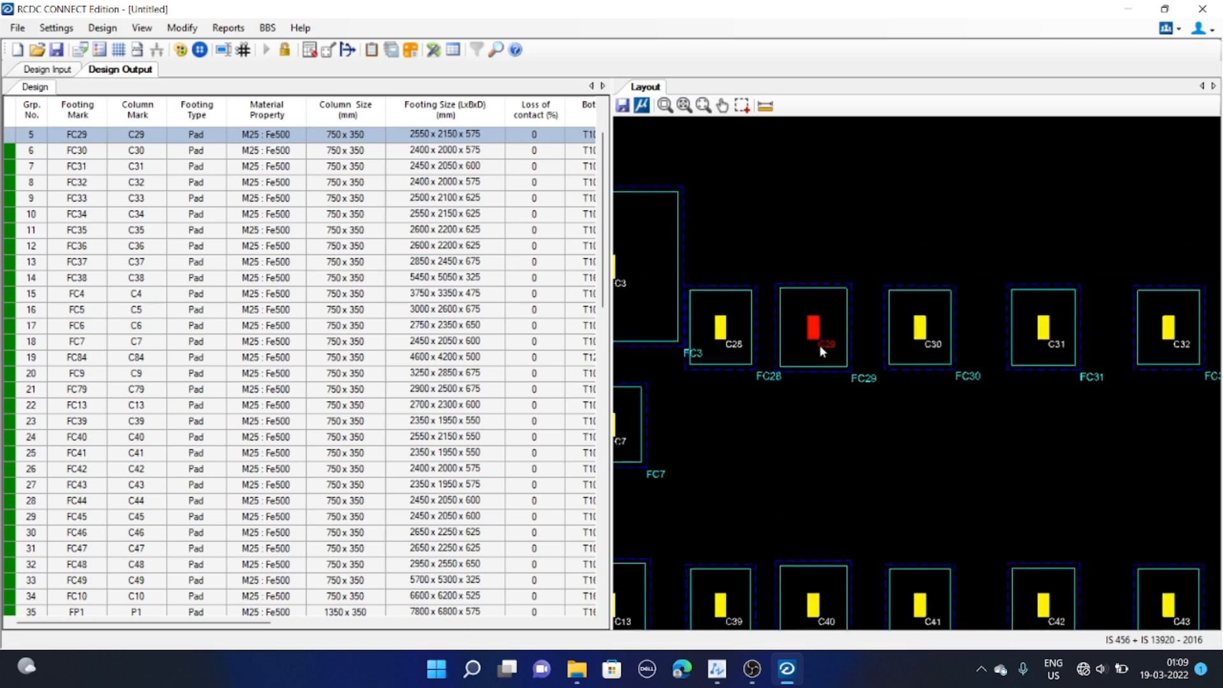
middle_drag(774, 342, 807, 342)
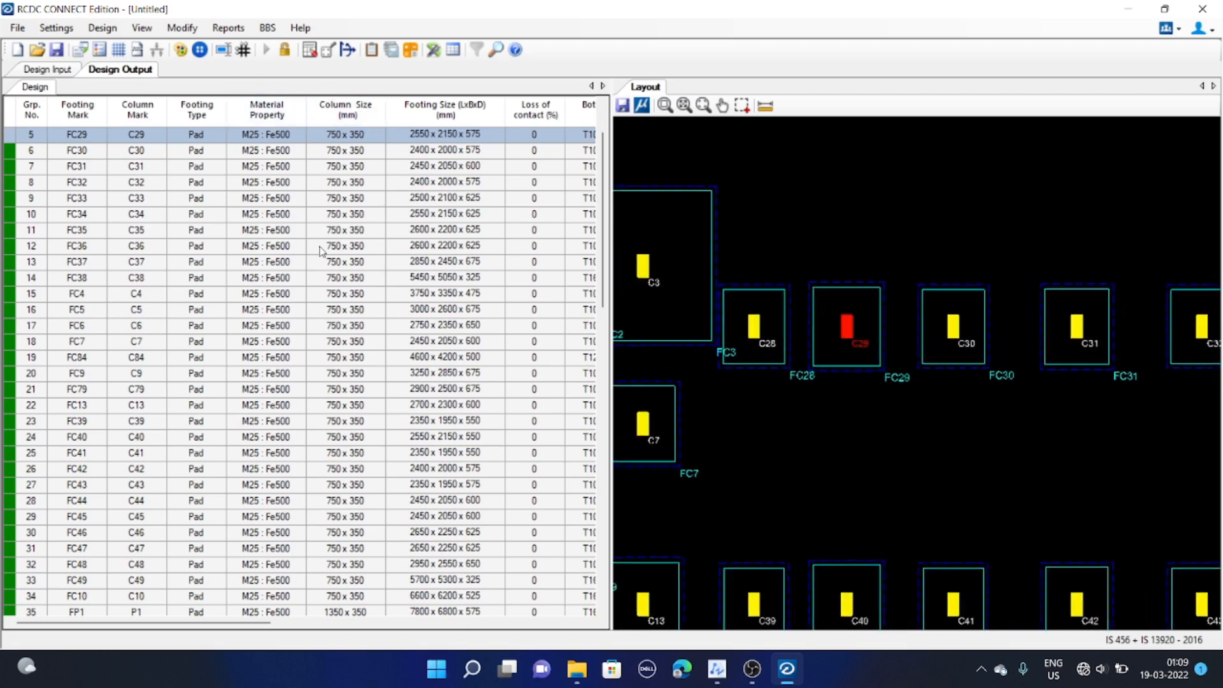
Open the Design Summary report and scroll through the footing-by-footing summaries
click(229, 27)
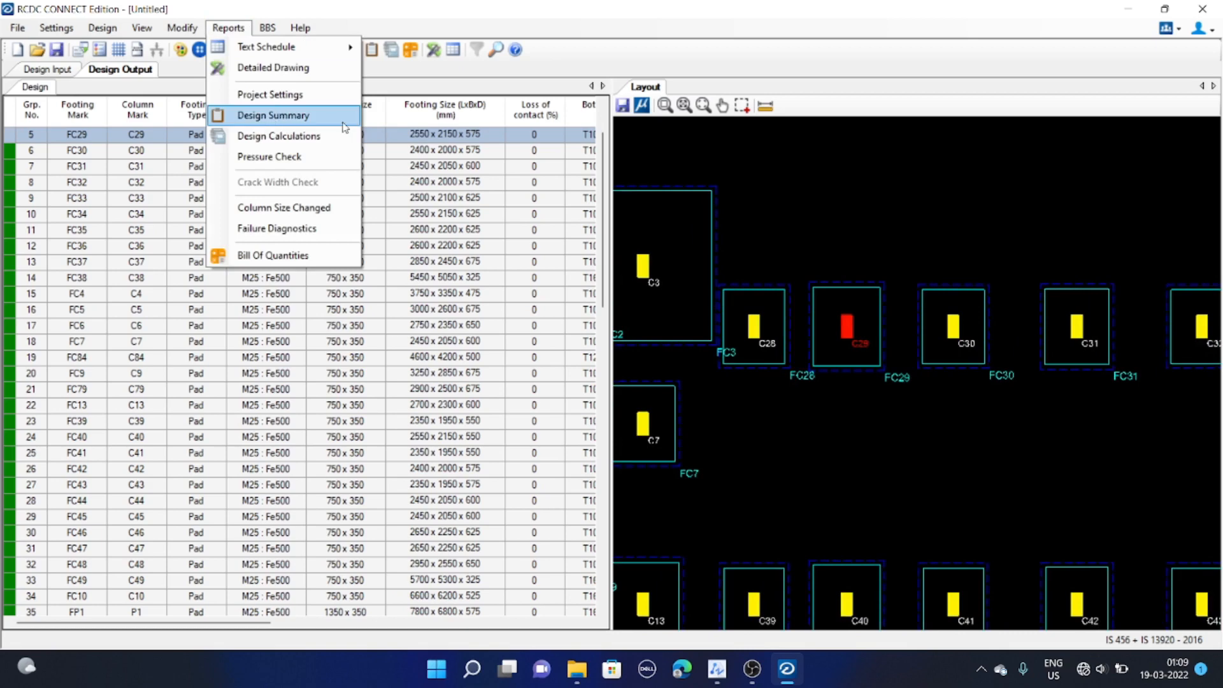
click(285, 115)
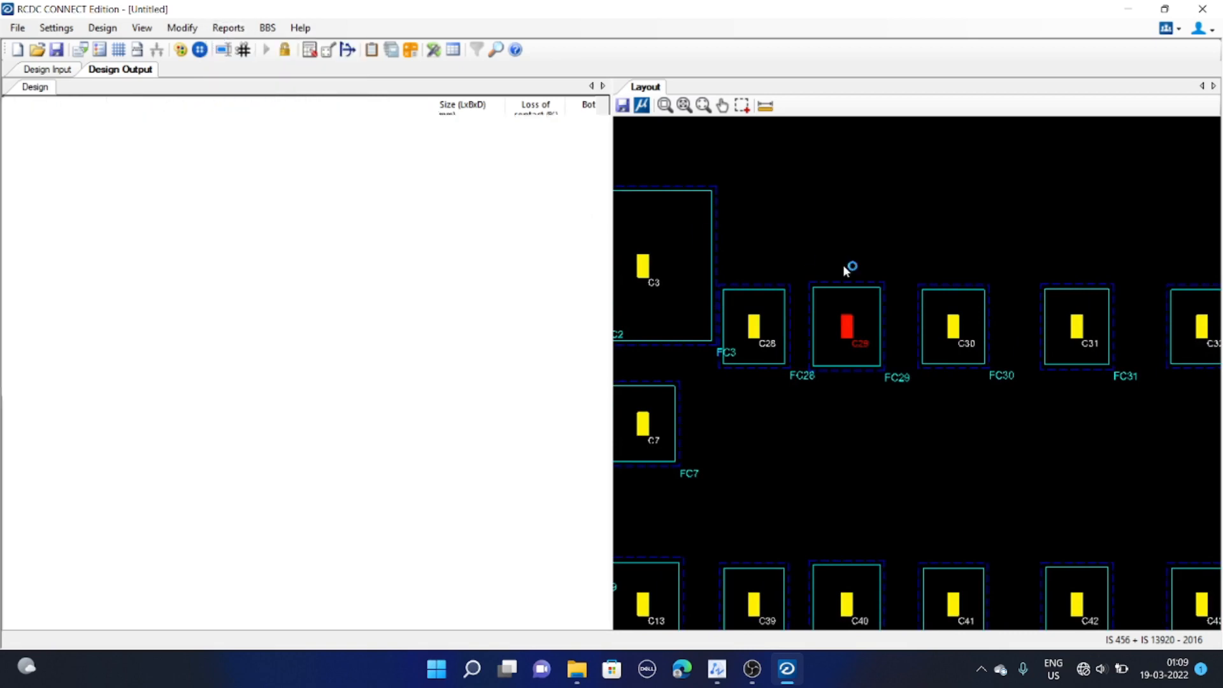
scroll(322, 282, down, 5)
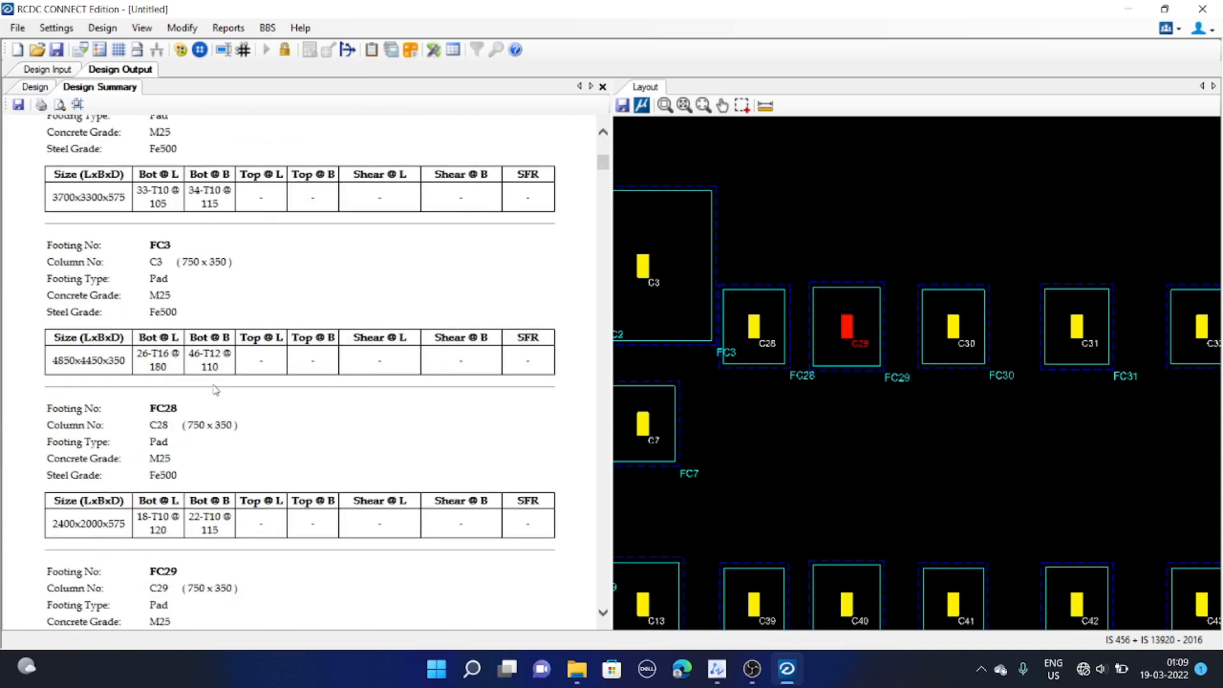
scroll(216, 389, down, 14)
scroll(235, 398, down, 15)
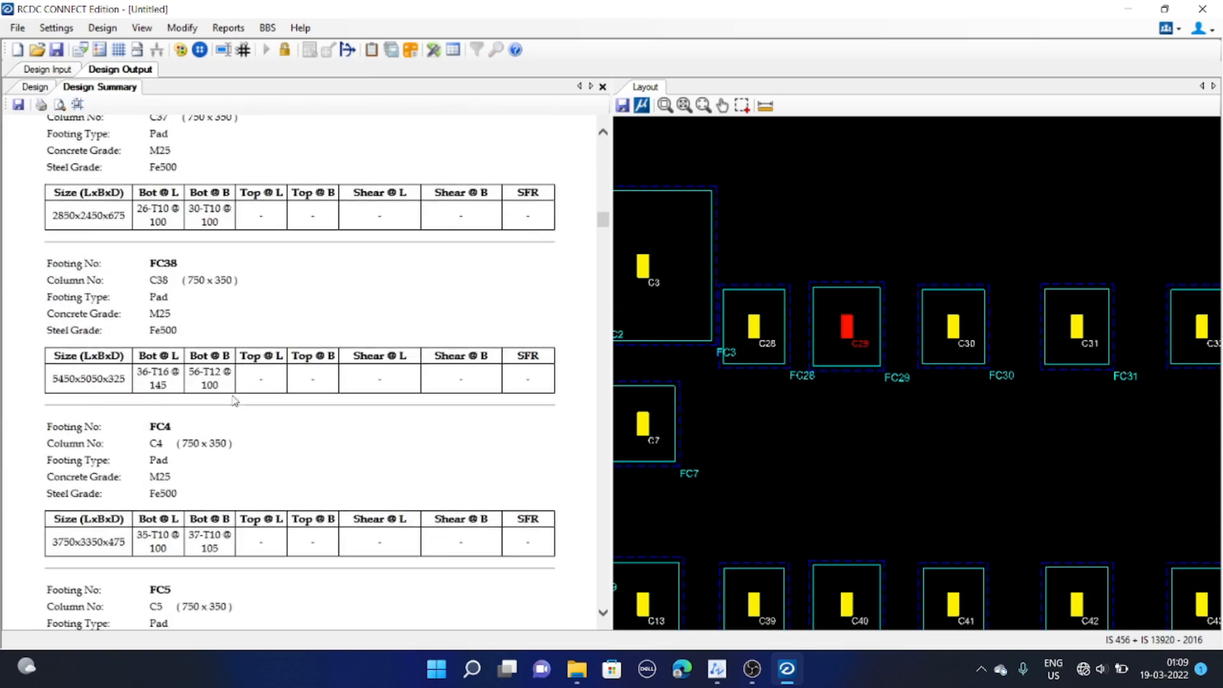
scroll(249, 391, down, 5)
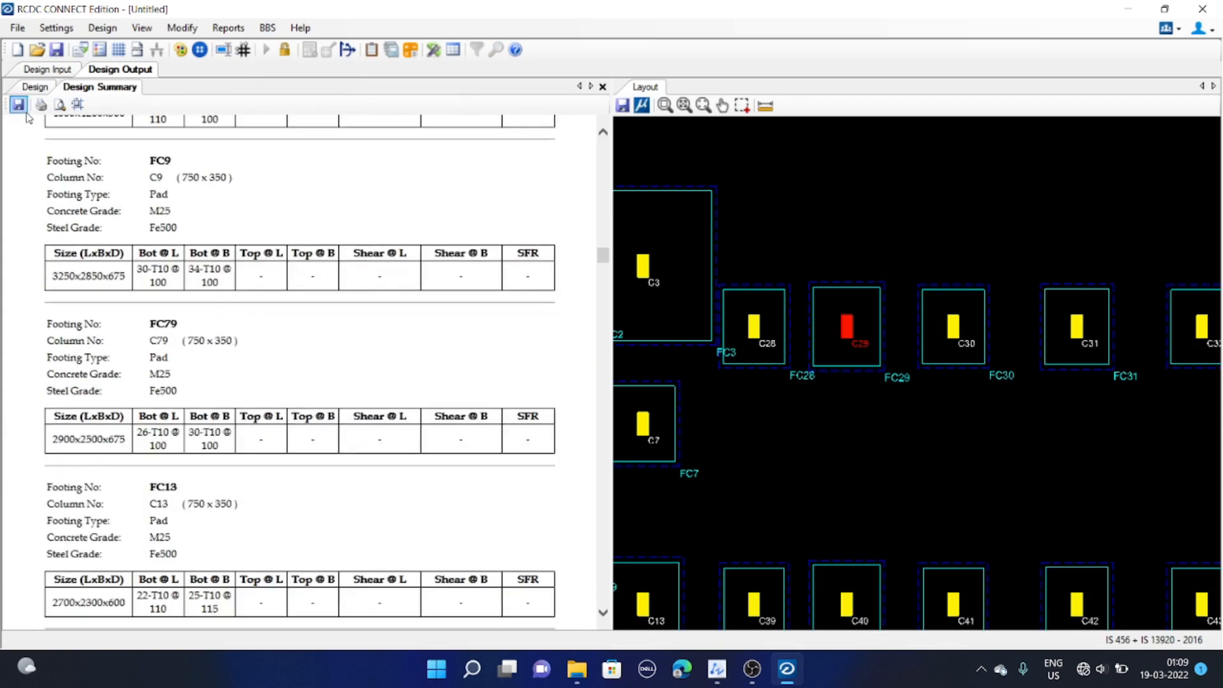
scroll(277, 351, down, 10)
scroll(280, 361, down, 10)
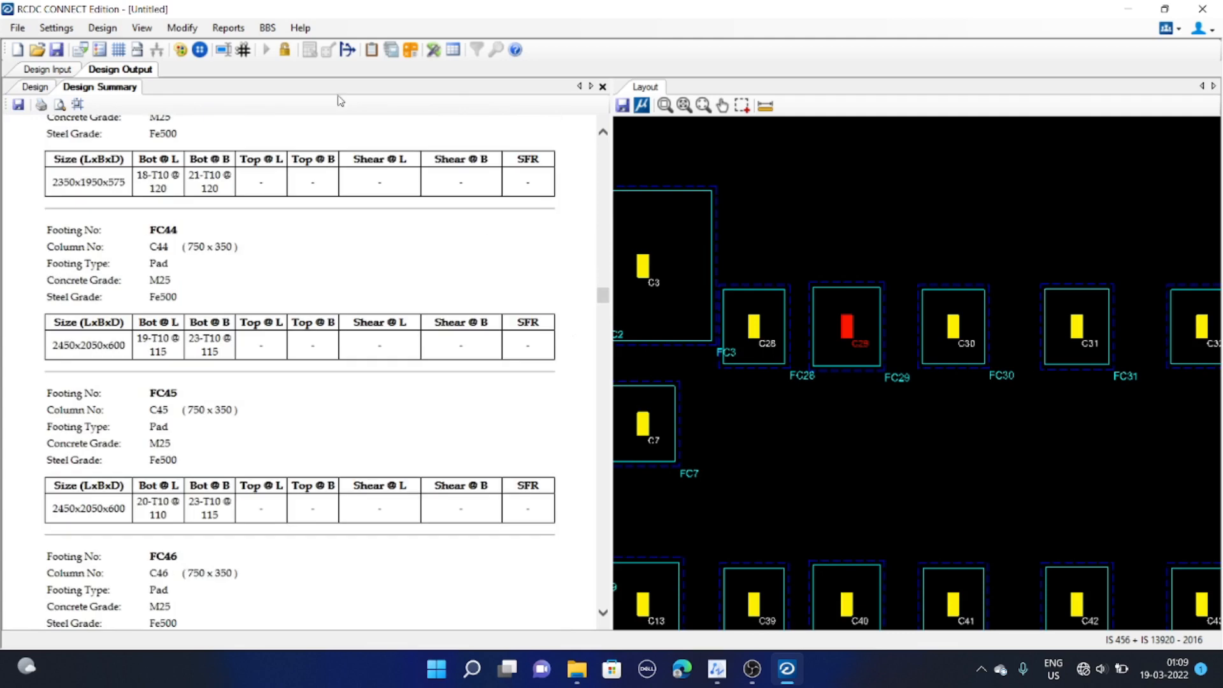
Generate the Design Calculations report for footing FC29 and scroll through it
click(182, 28)
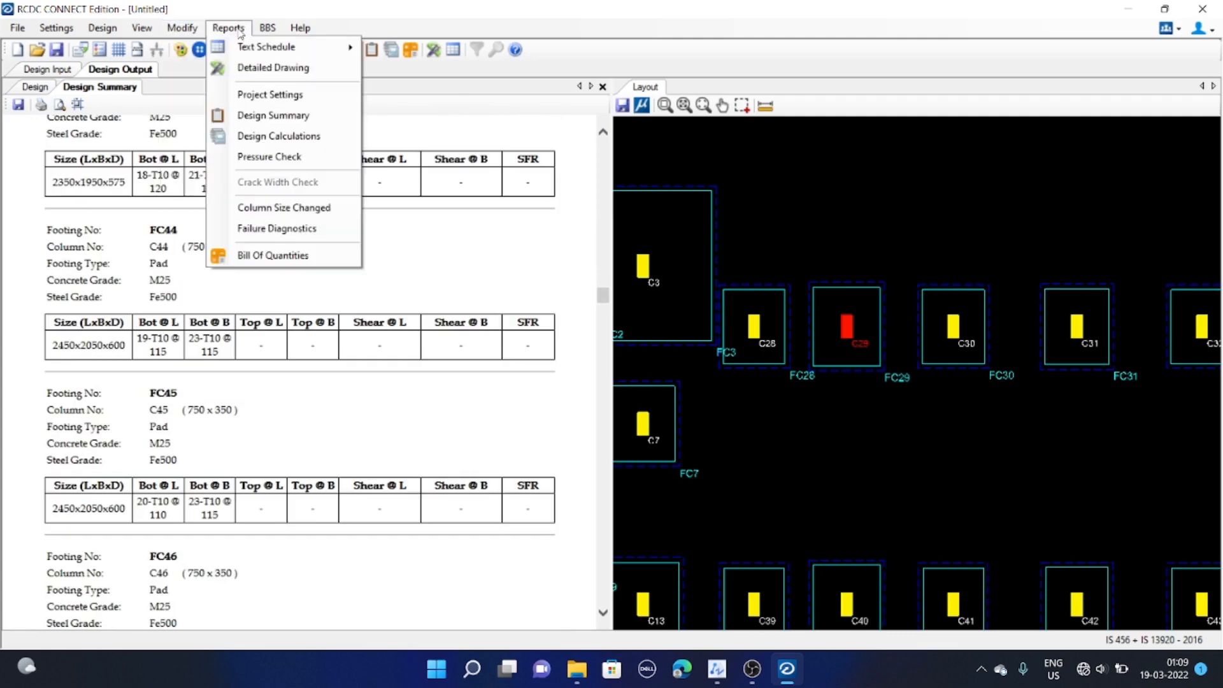
click(305, 140)
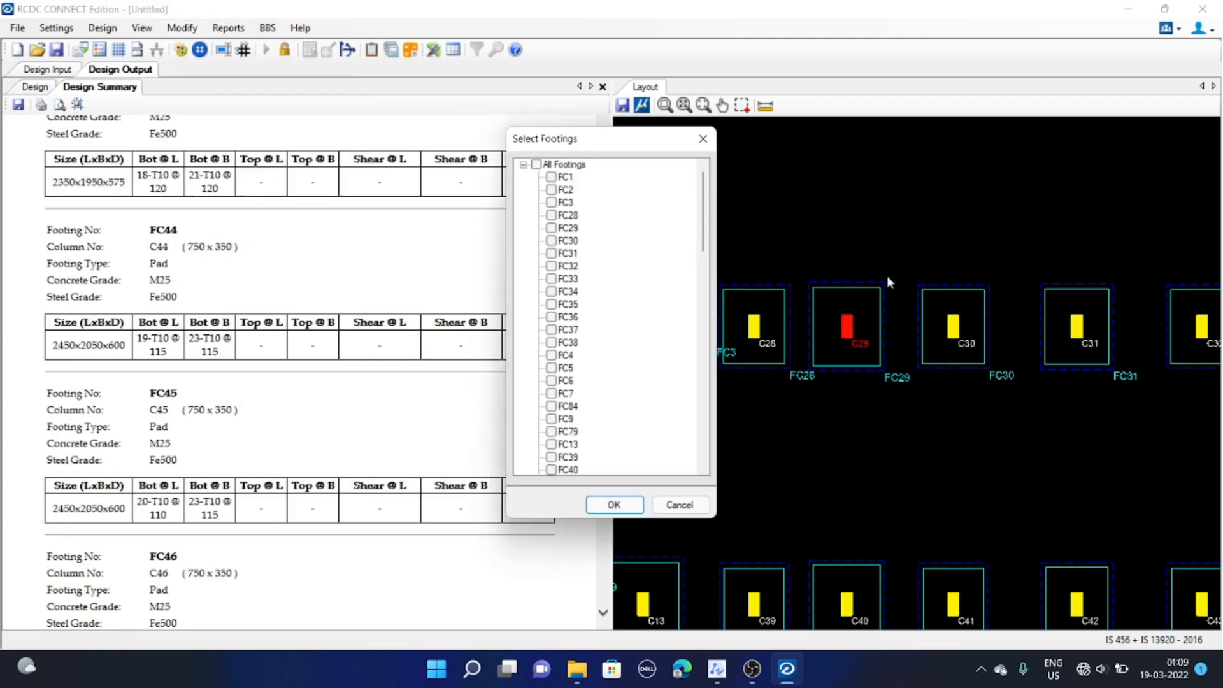
click(551, 228)
click(613, 505)
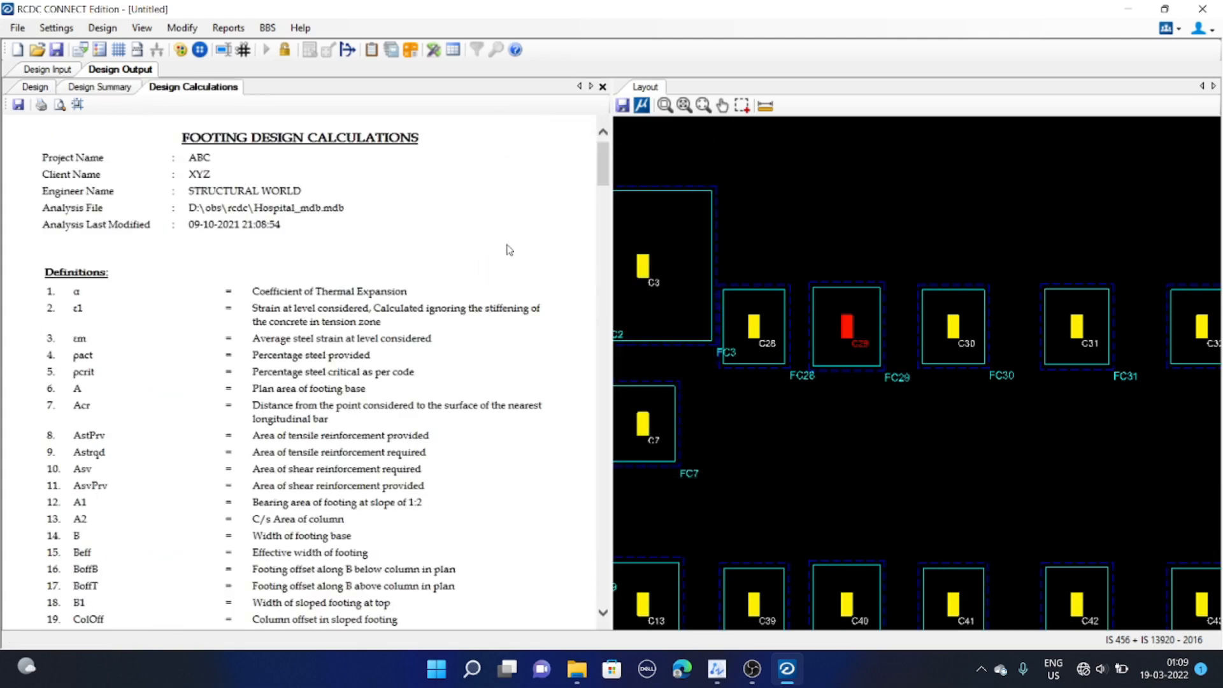
scroll(347, 277, down, 15)
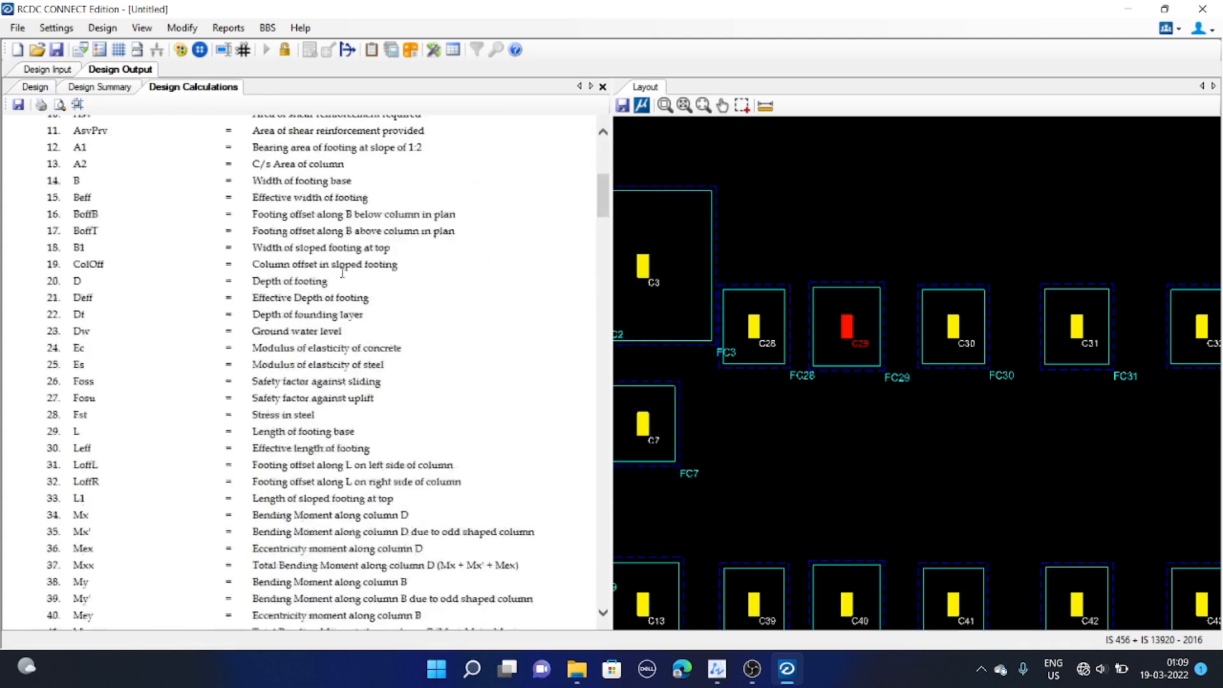
Scroll through FC29's calculation report, reading its input data, soil pressure, bending and shear checks
scroll(342, 272, down, 15)
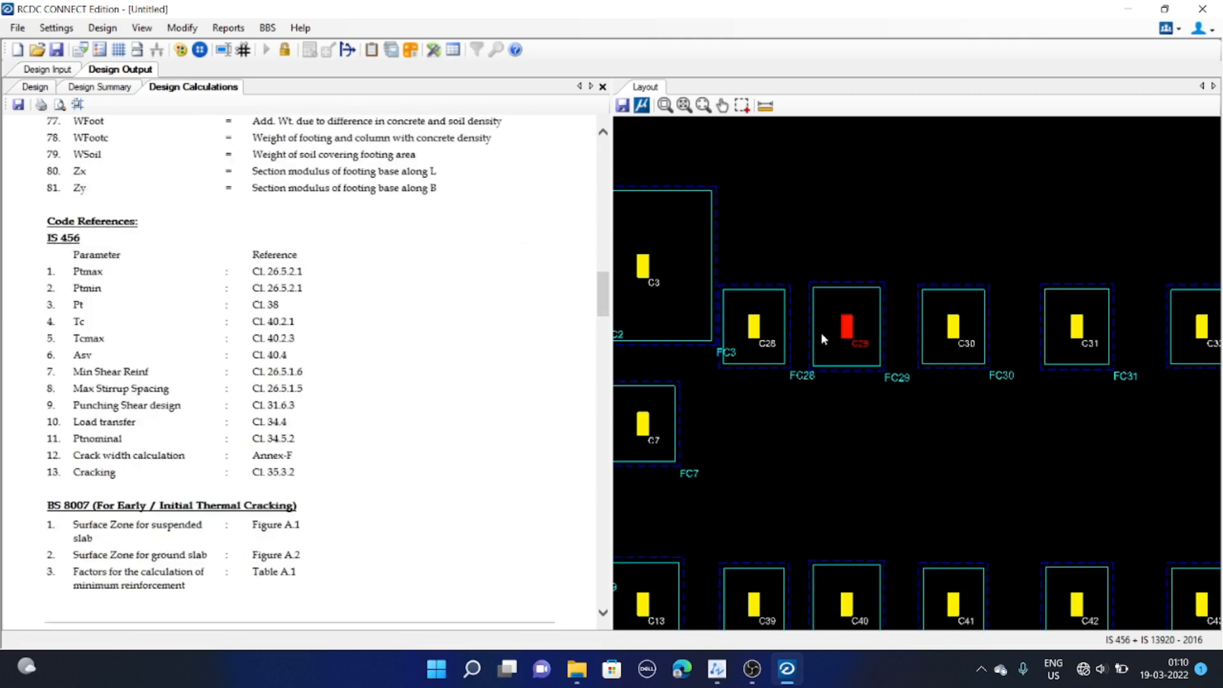
scroll(839, 370, up, 2)
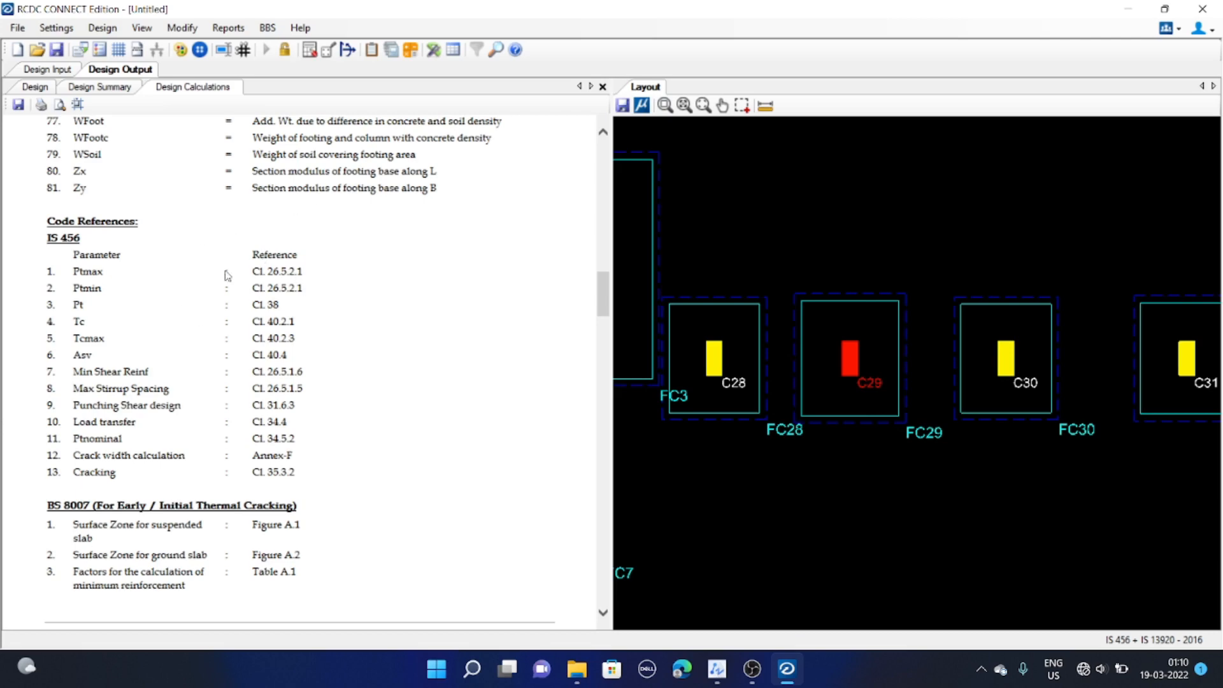
scroll(167, 297, down, 3)
scroll(285, 285, down, 3)
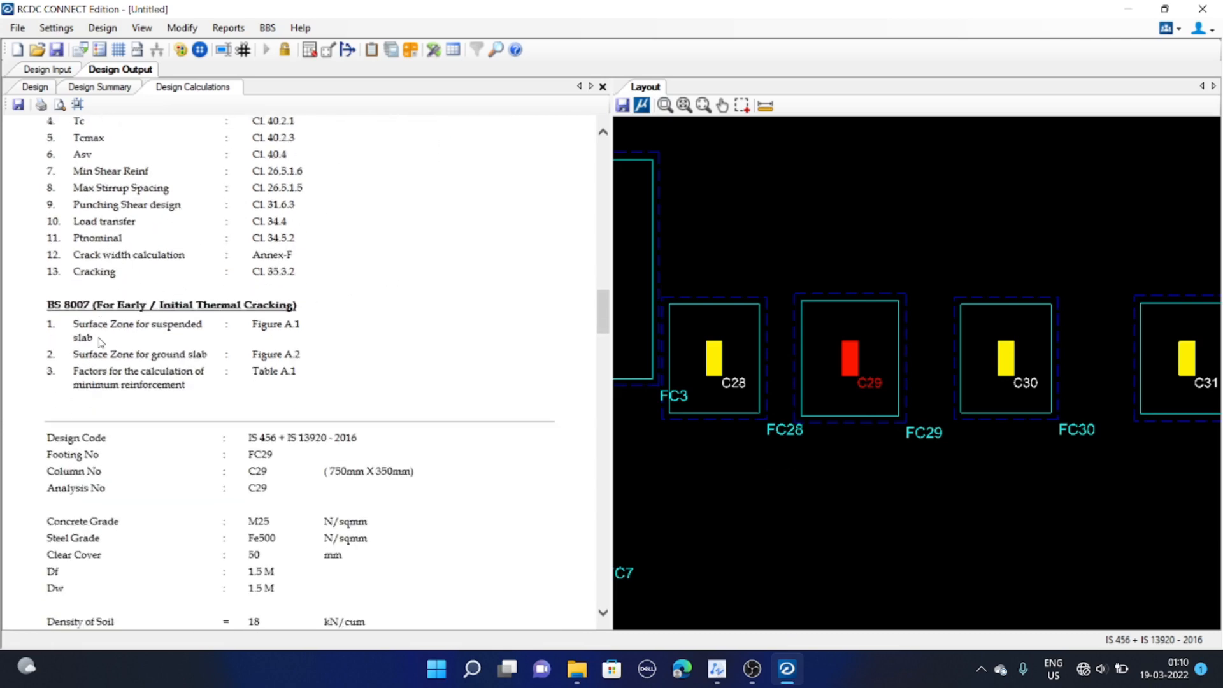
scroll(100, 342, down, 4)
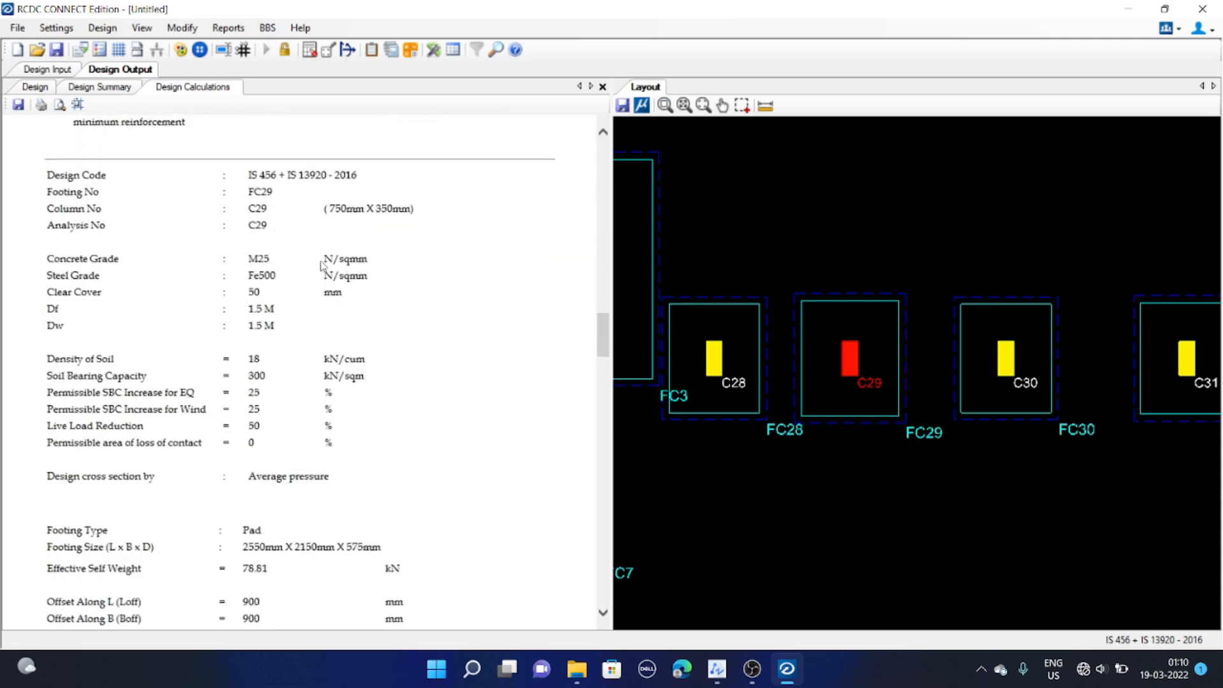
scroll(322, 264, down, 5)
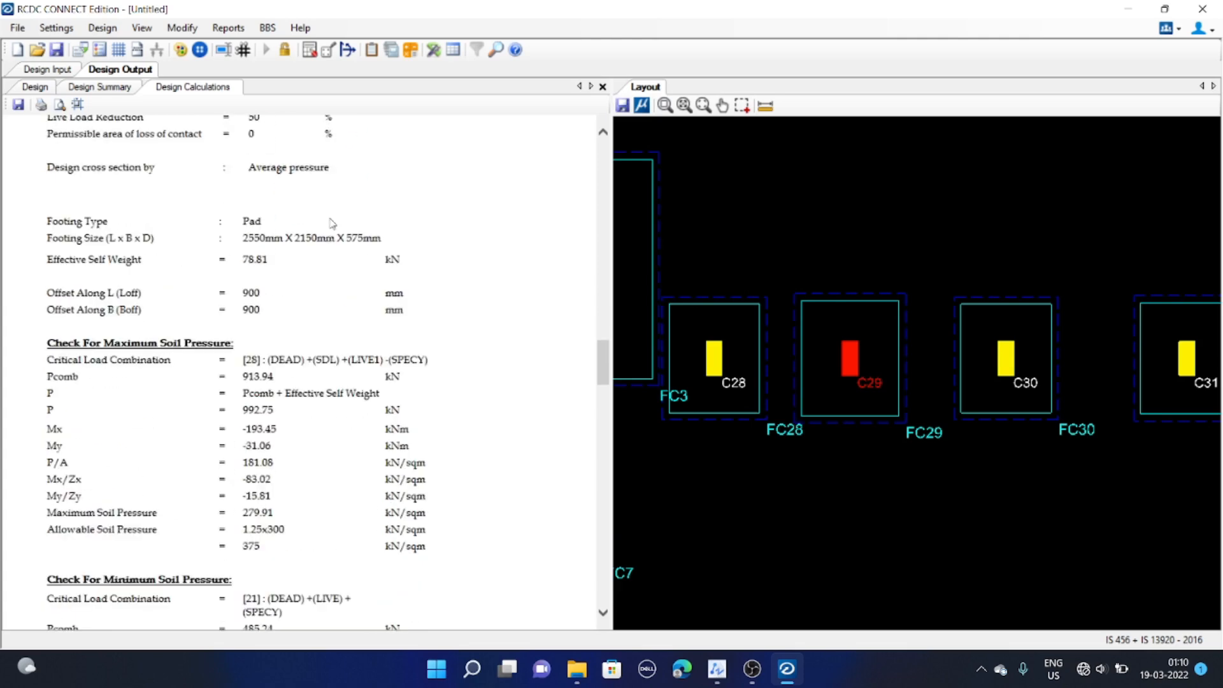
scroll(330, 222, down, 5)
scroll(328, 224, up, 3)
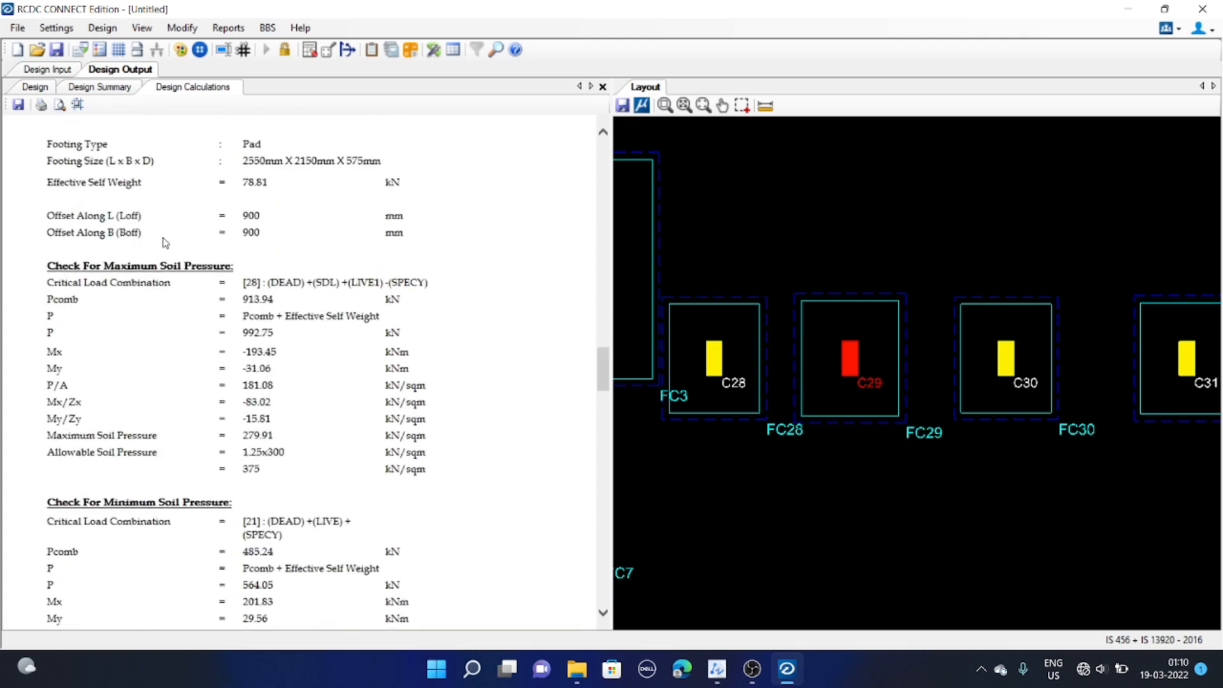
scroll(280, 239, down, 4)
scroll(277, 237, up, 3)
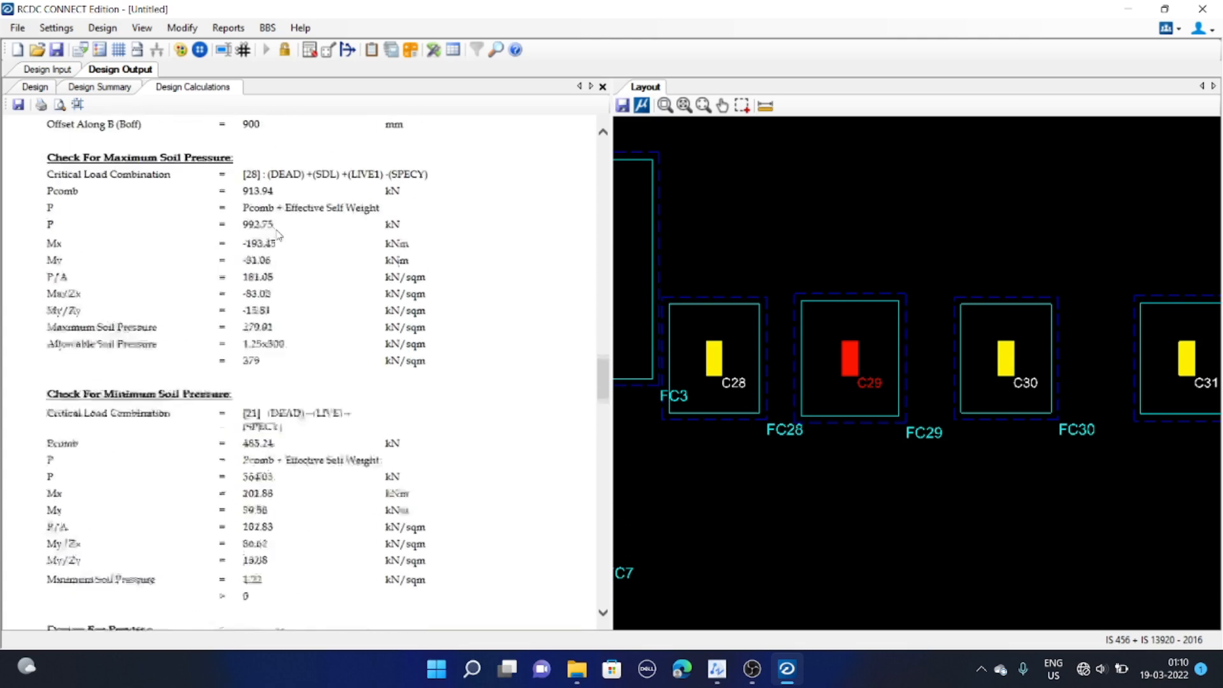
scroll(325, 275, down, 1)
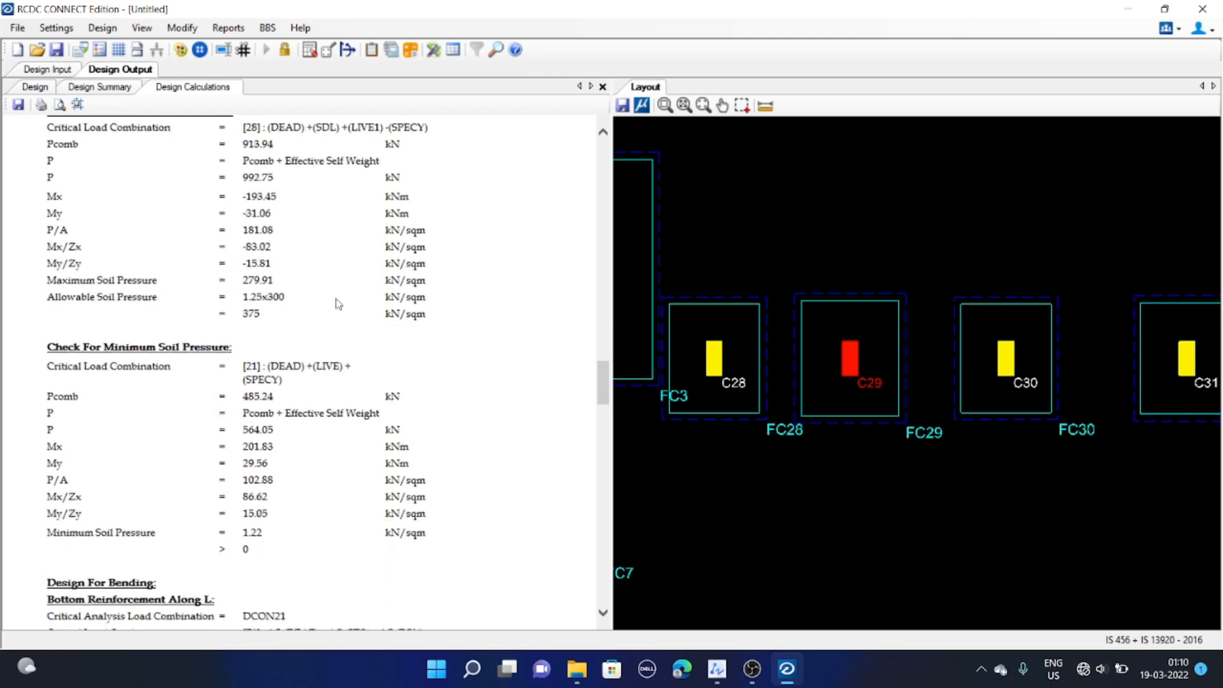
scroll(339, 310, down, 2)
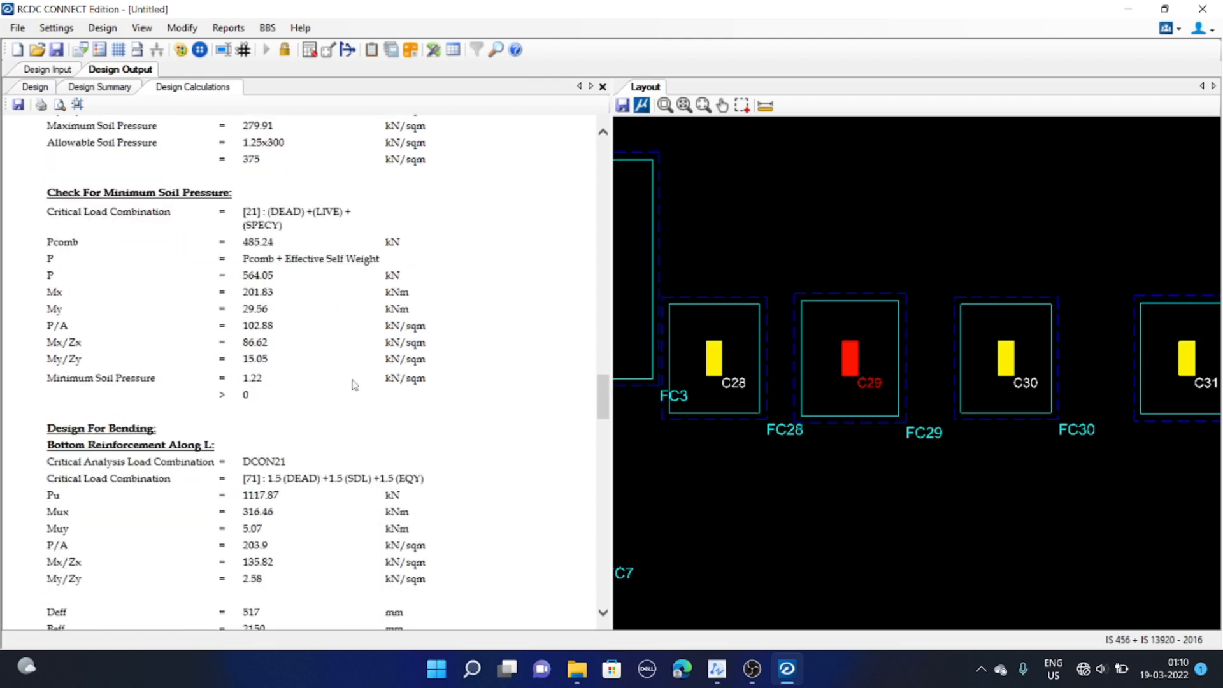
scroll(292, 280, down, 6)
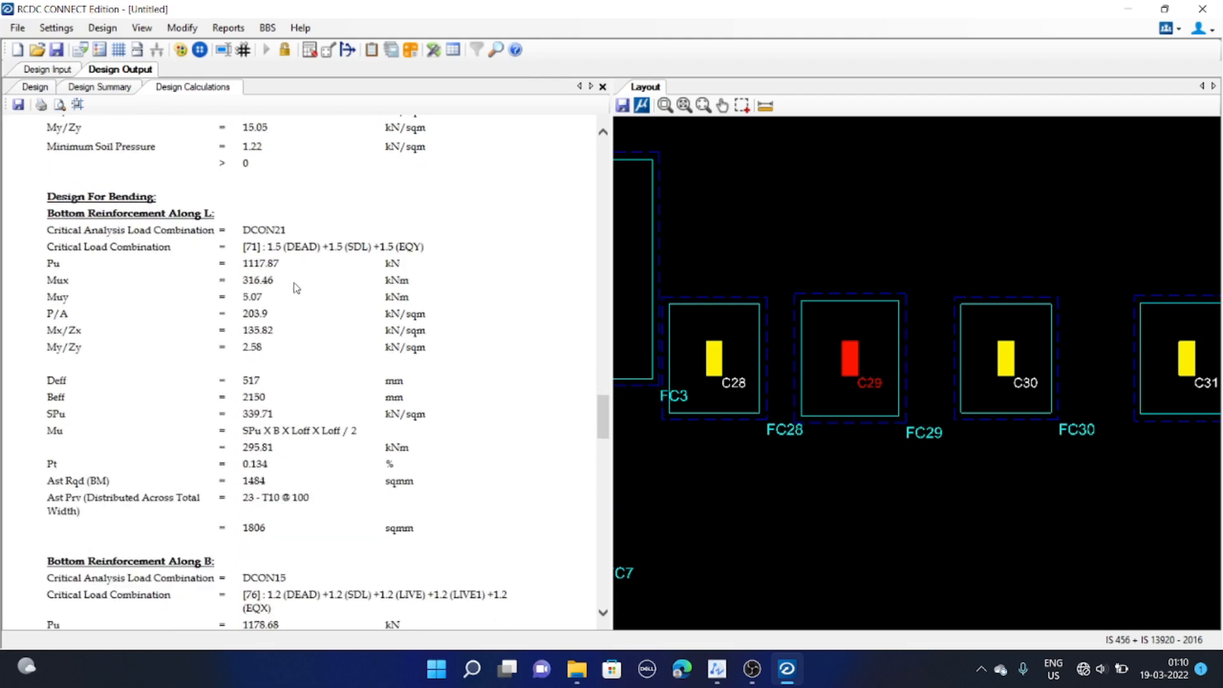
scroll(296, 288, down, 11)
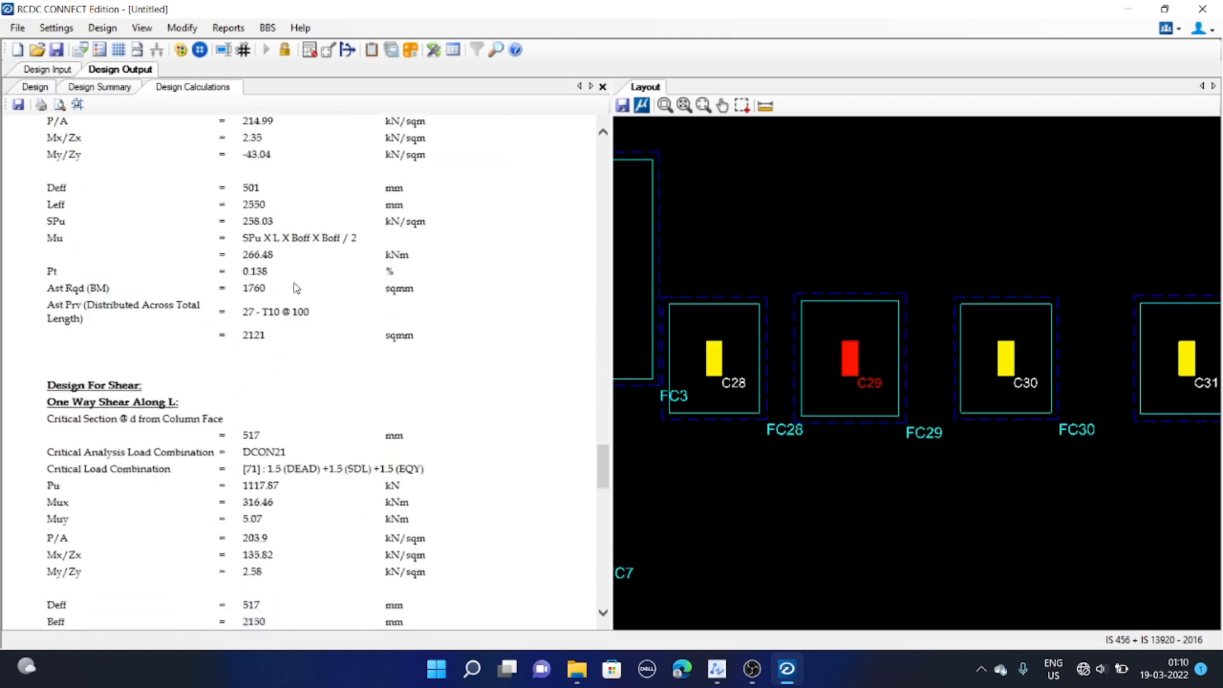
scroll(295, 287, down, 4)
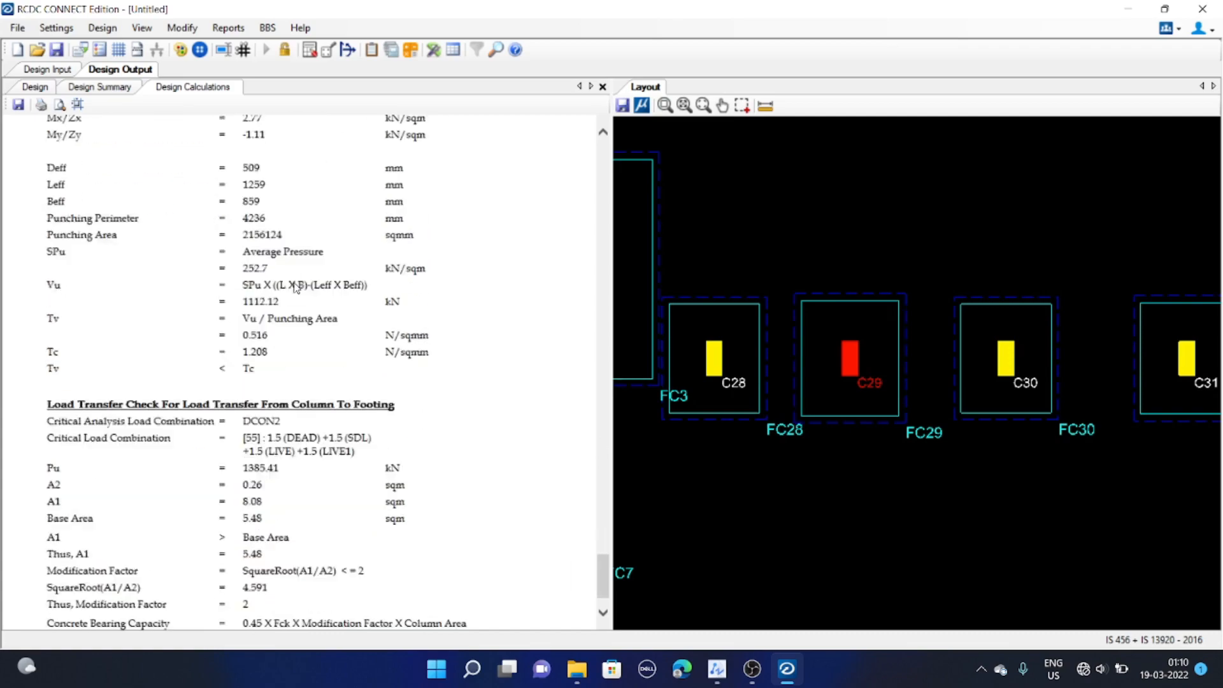
scroll(295, 287, up, 12)
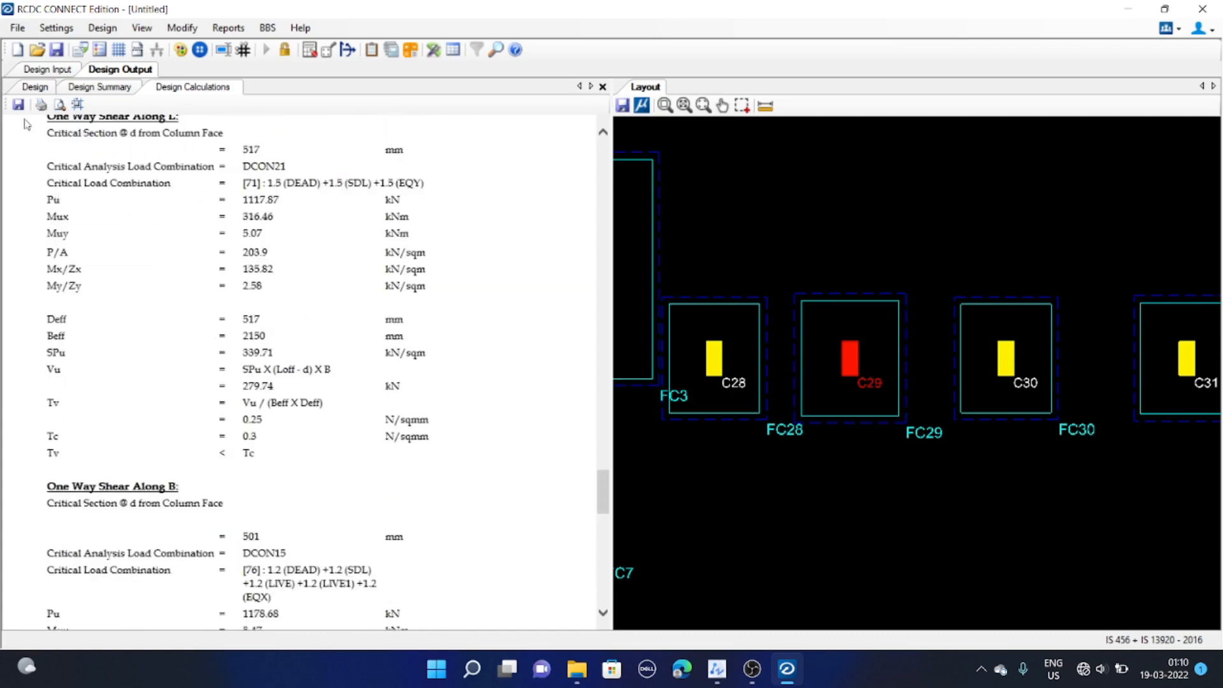
click(474, 184)
scroll(500, 295, up, 15)
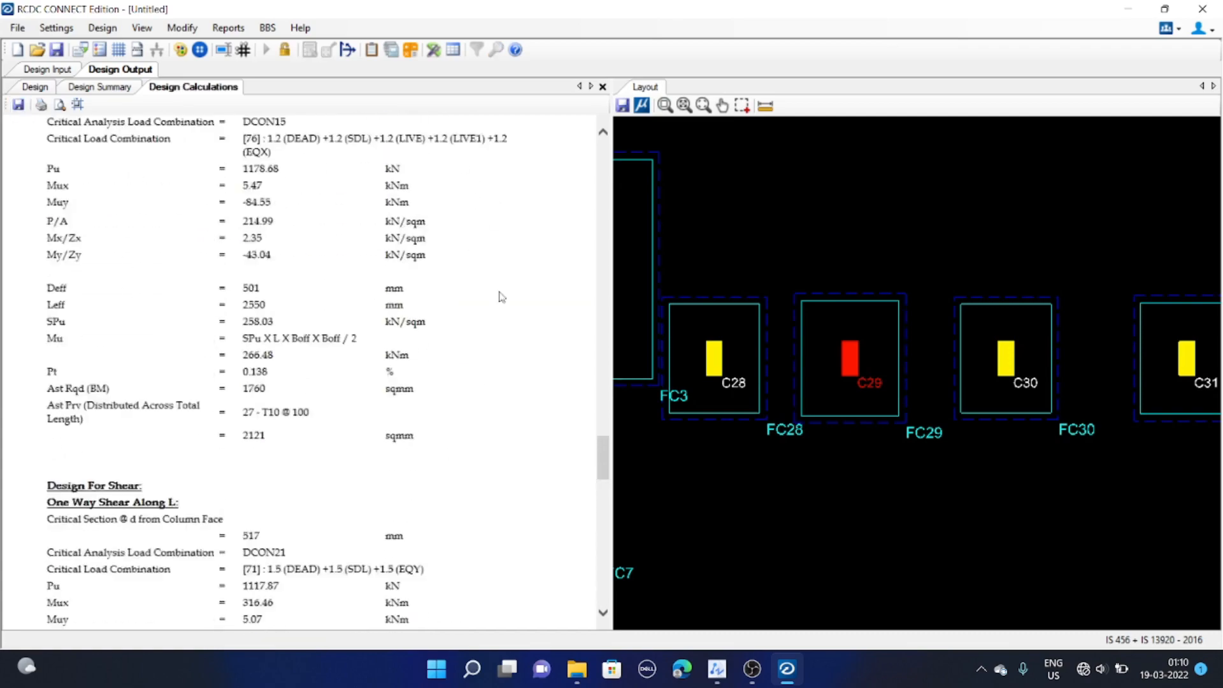
scroll(522, 326, up, 10)
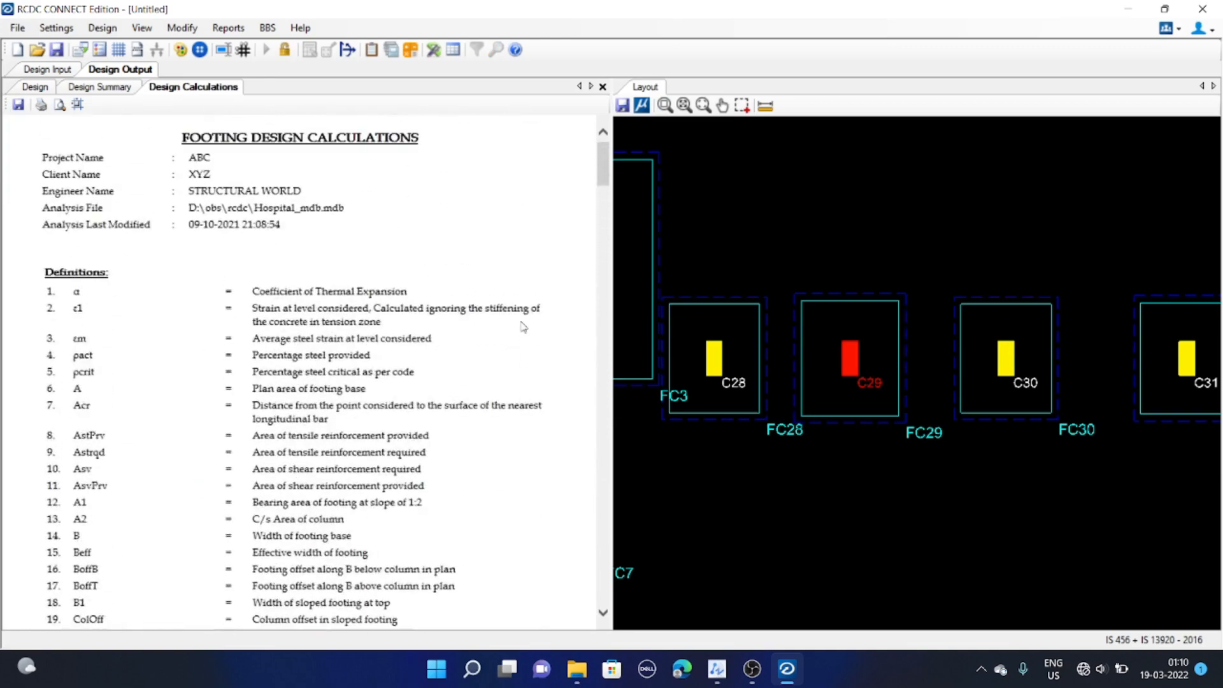
Zoom out and pan the footing layout to view the whole foundation plan
click(721, 281)
scroll(721, 281, down, 5)
click(412, 303)
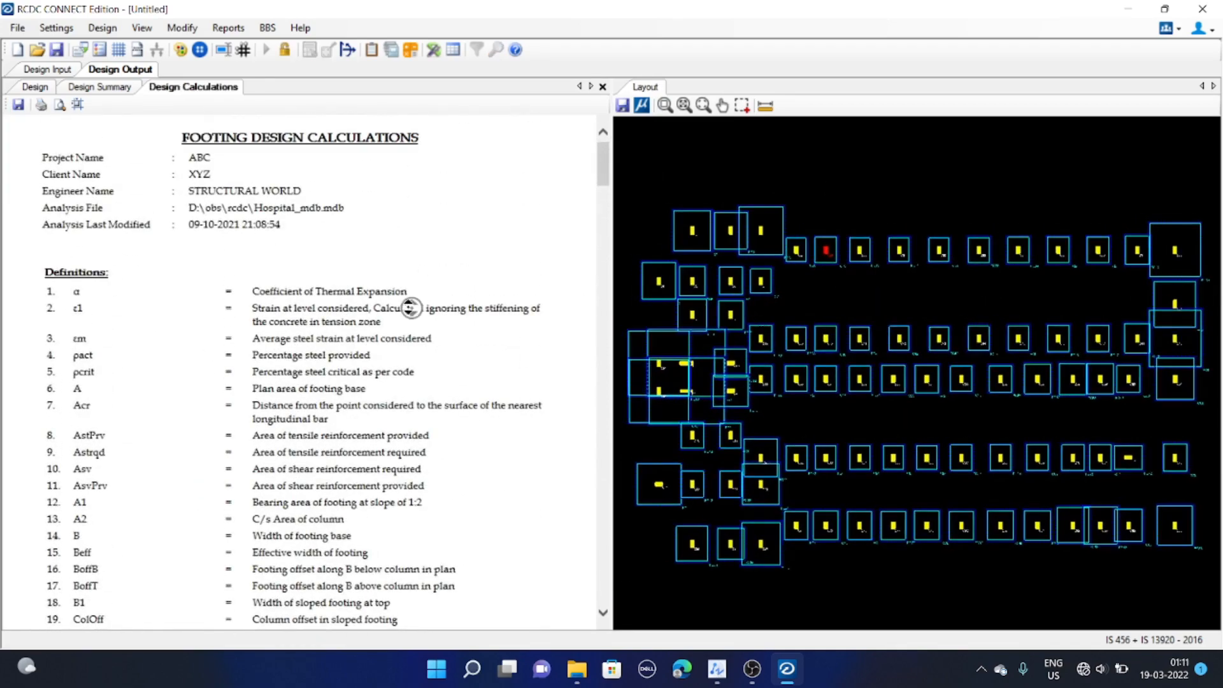
scroll(412, 303, down, 5)
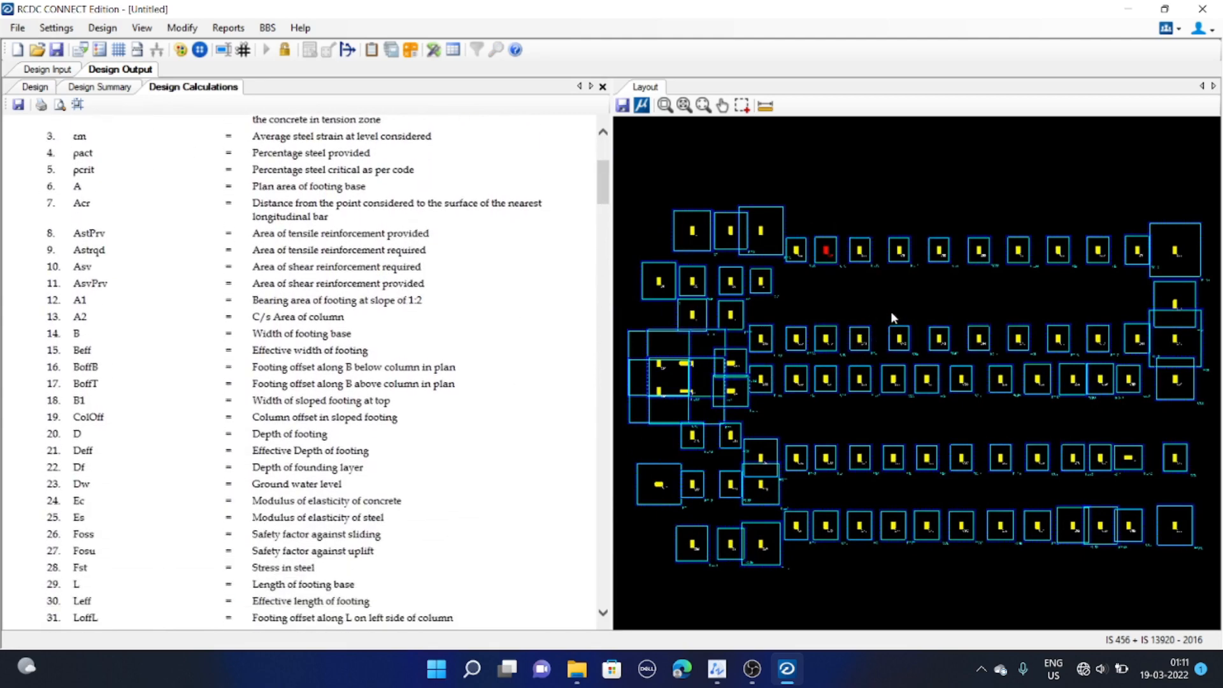
middle_drag(894, 287, 885, 282)
scroll(884, 281, down, 1)
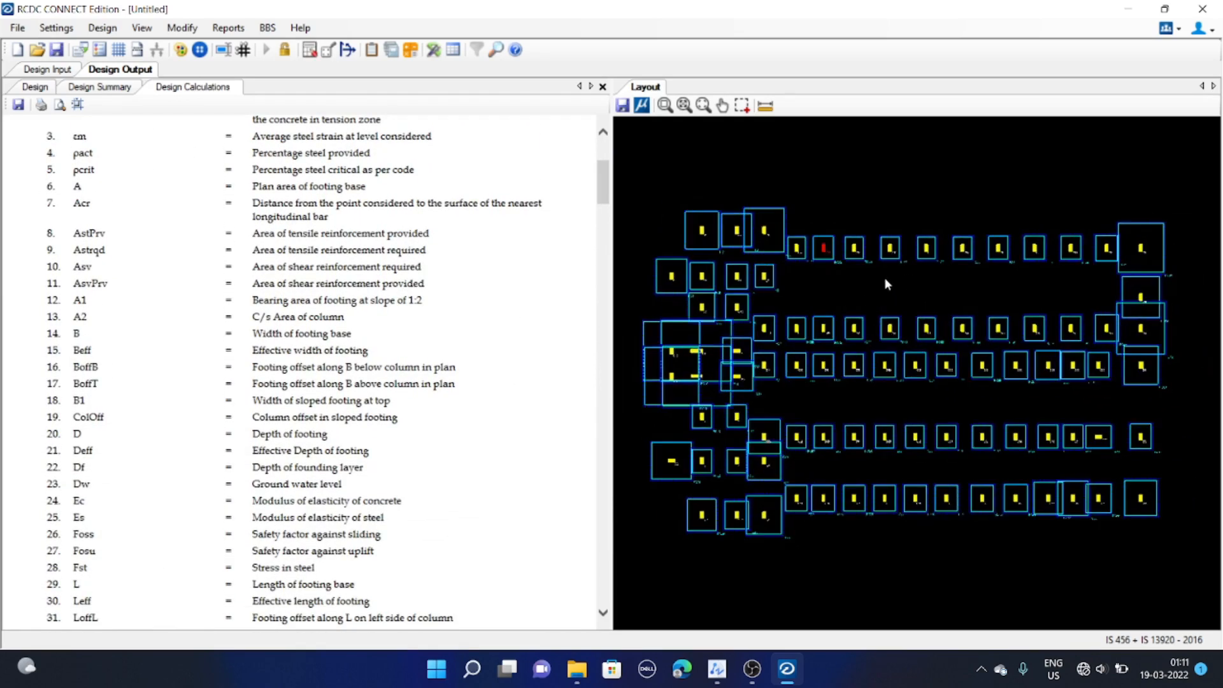
scroll(881, 278, up, 1)
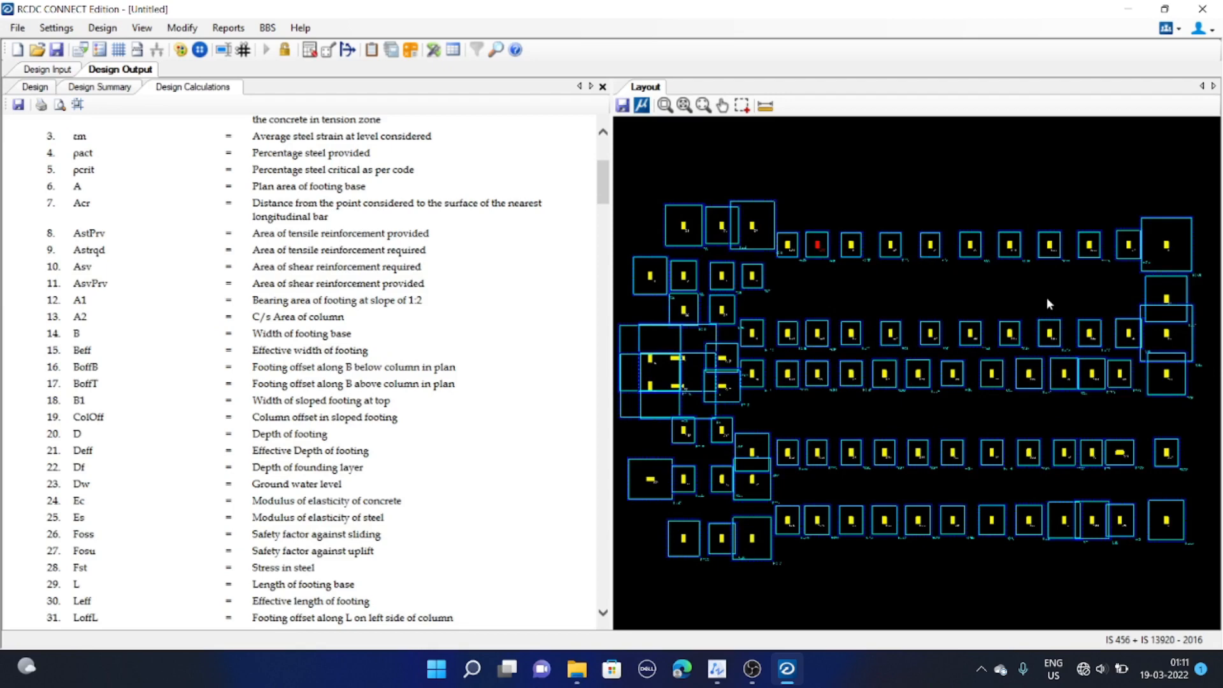
middle_drag(976, 347, 940, 342)
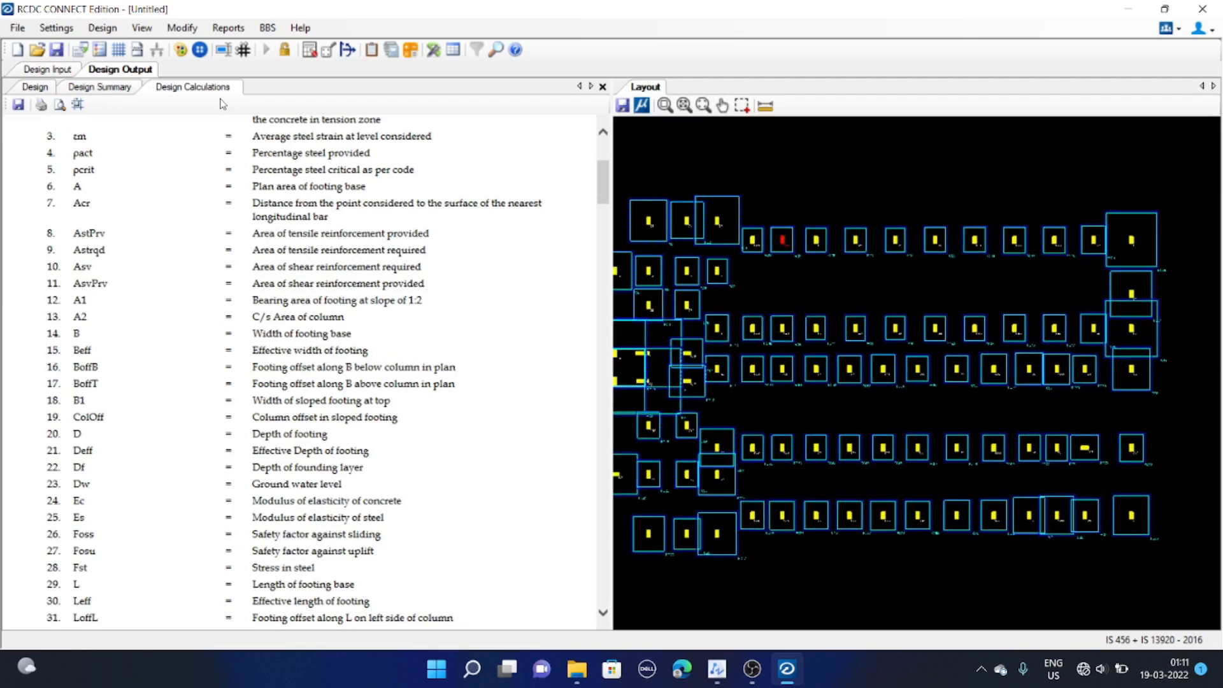
Group the footings of columns C28, C29 and C30 into one footing group, closing the open reports
click(180, 29)
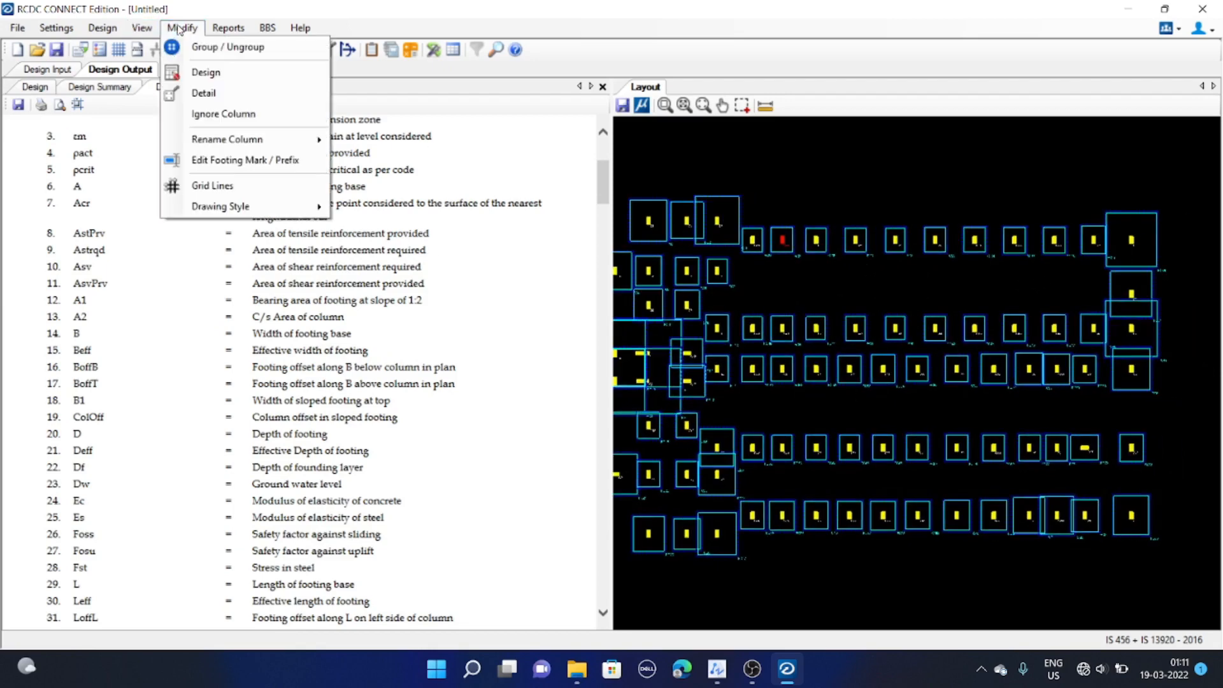
click(212, 48)
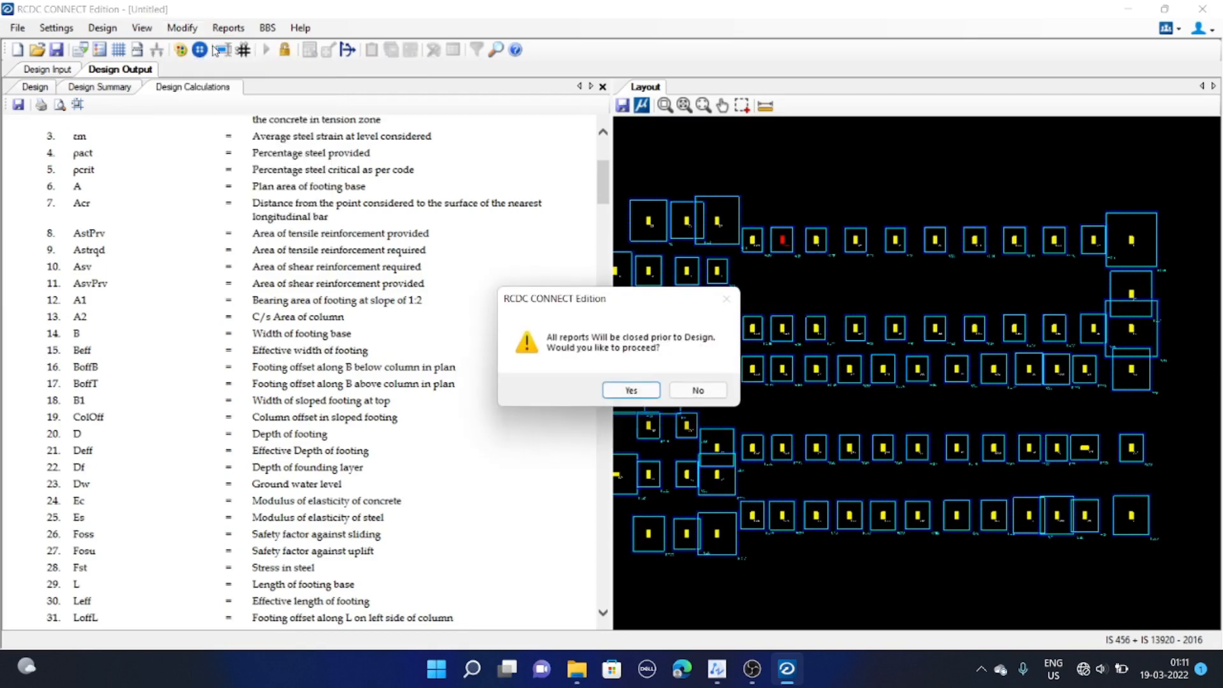
click(645, 392)
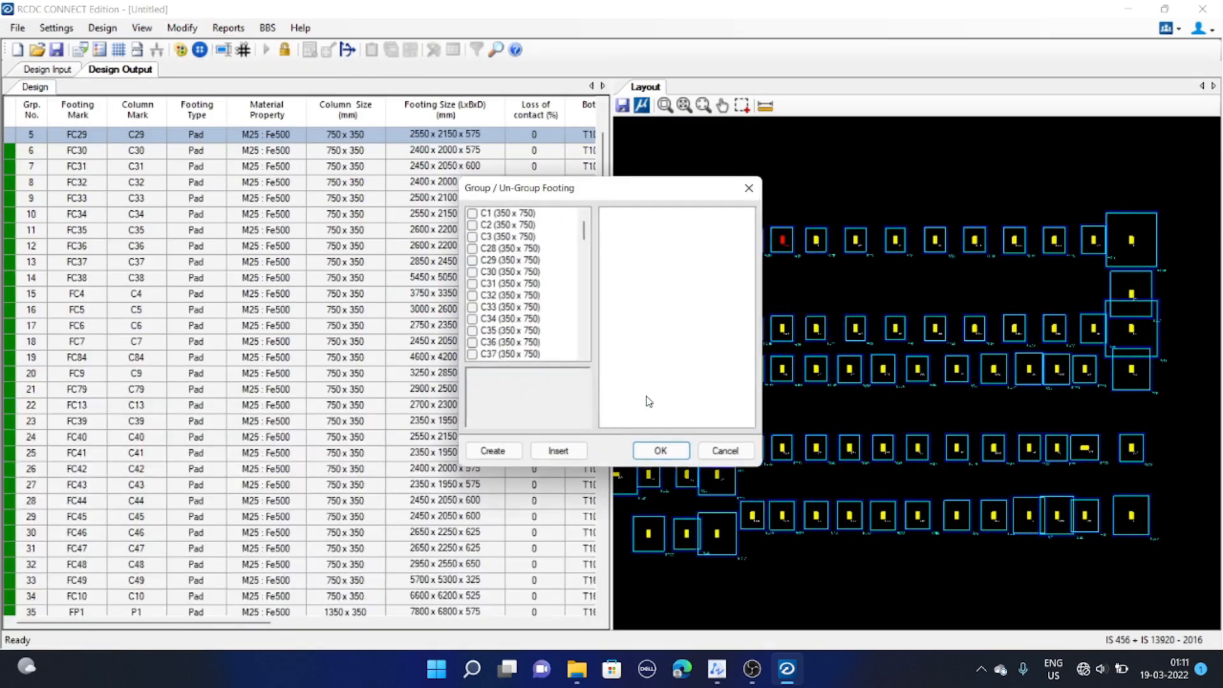
drag(626, 193, 474, 185)
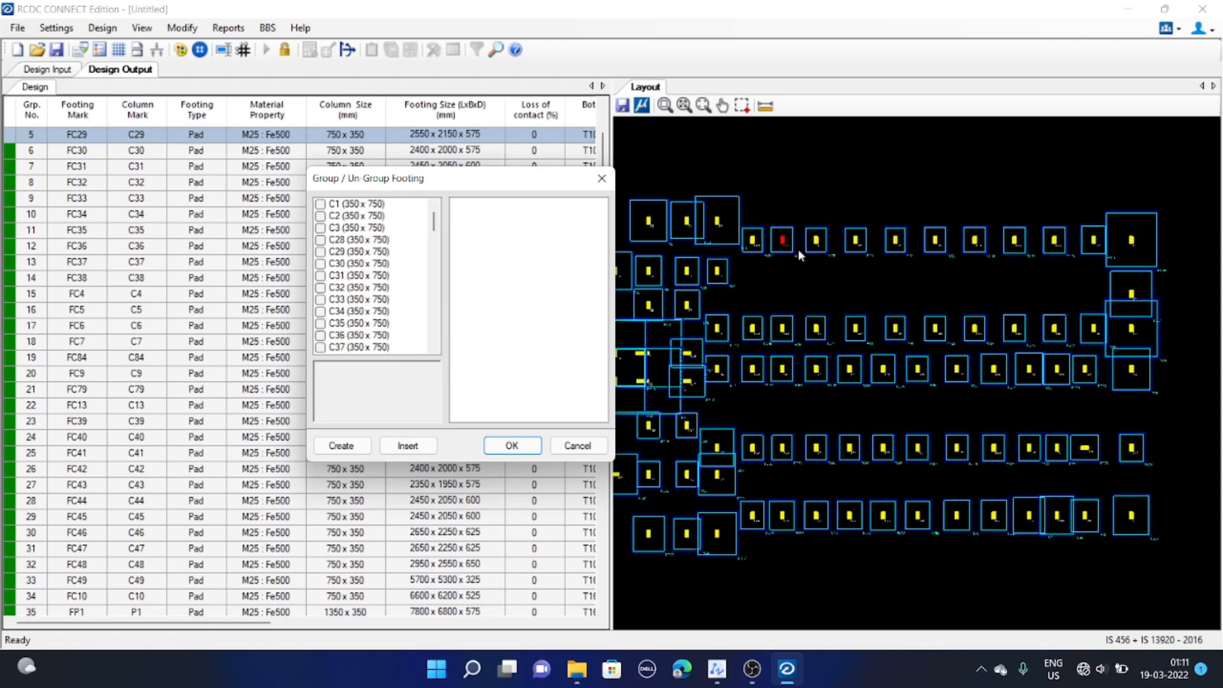
scroll(352, 281, down, 3)
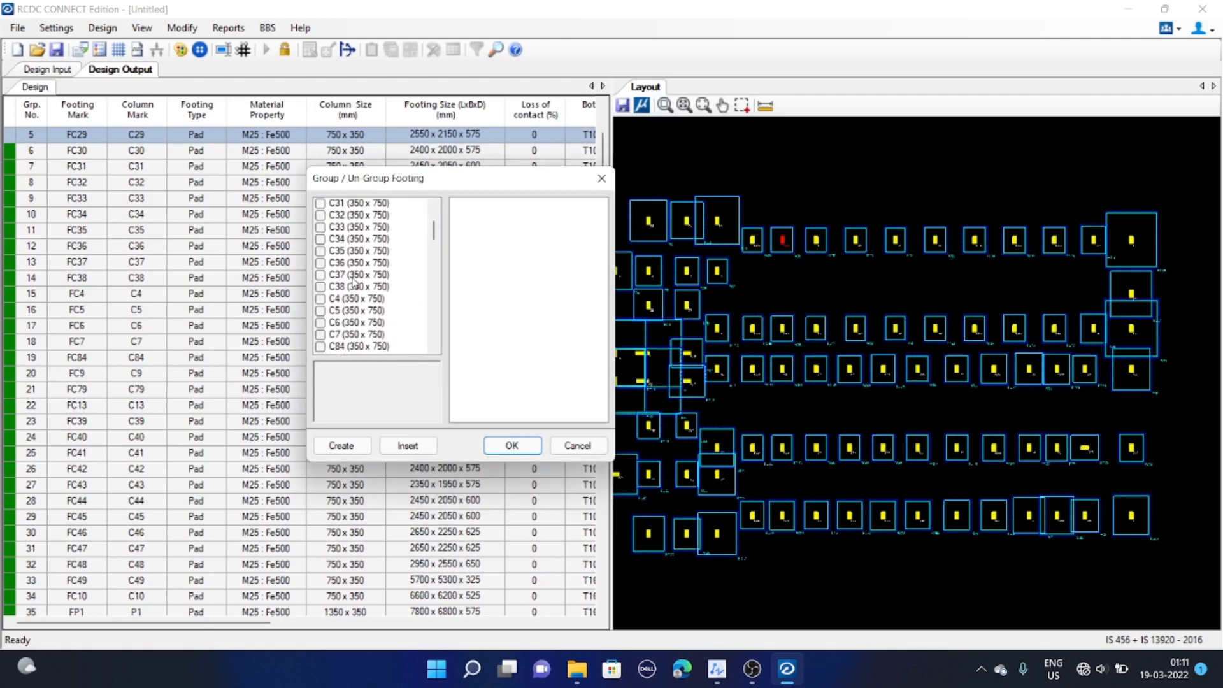
scroll(354, 281, up, 3)
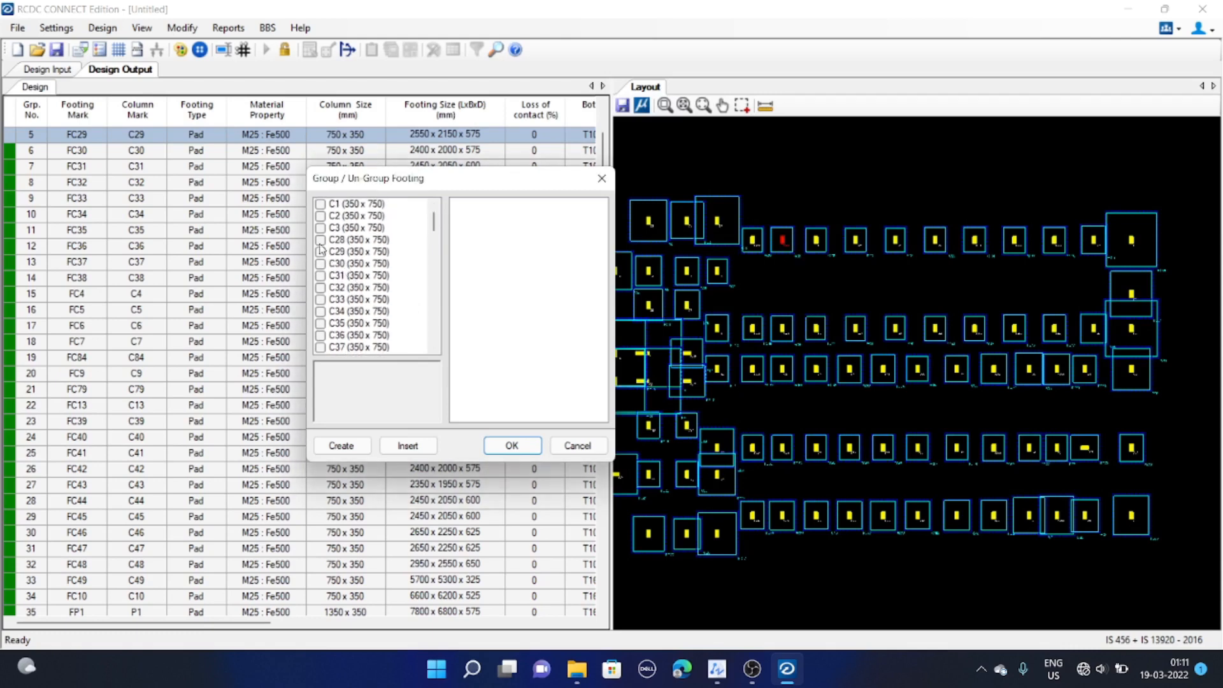
click(320, 241)
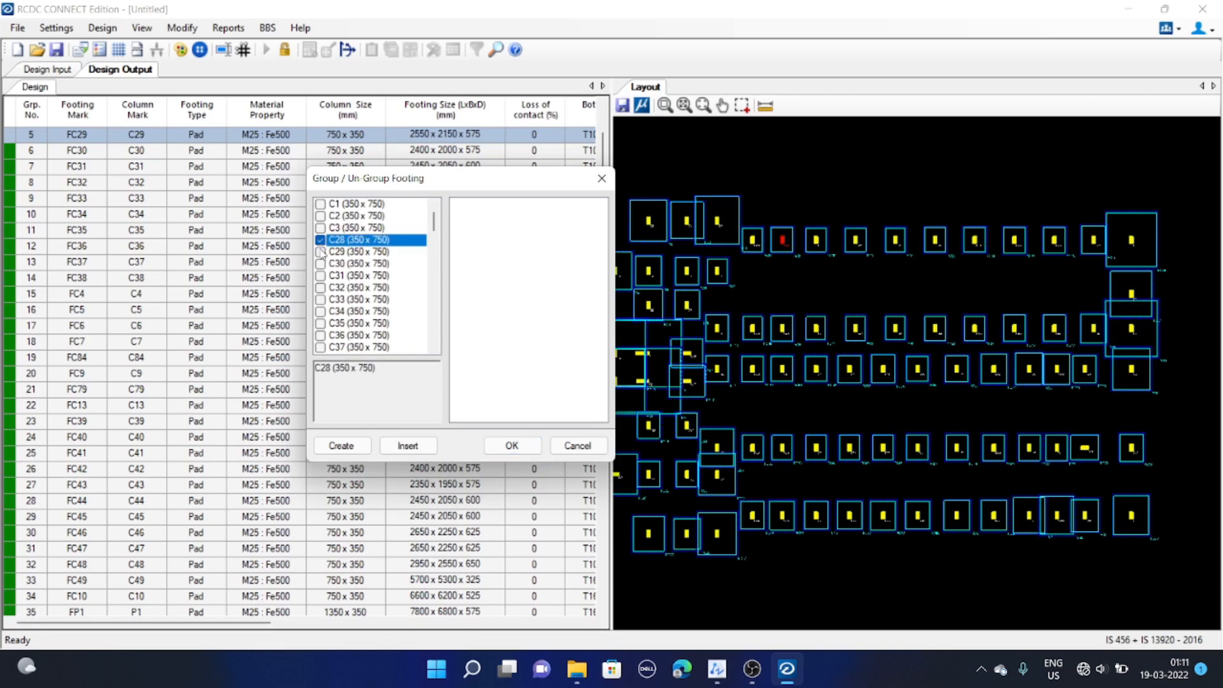
click(321, 252)
click(322, 264)
click(346, 448)
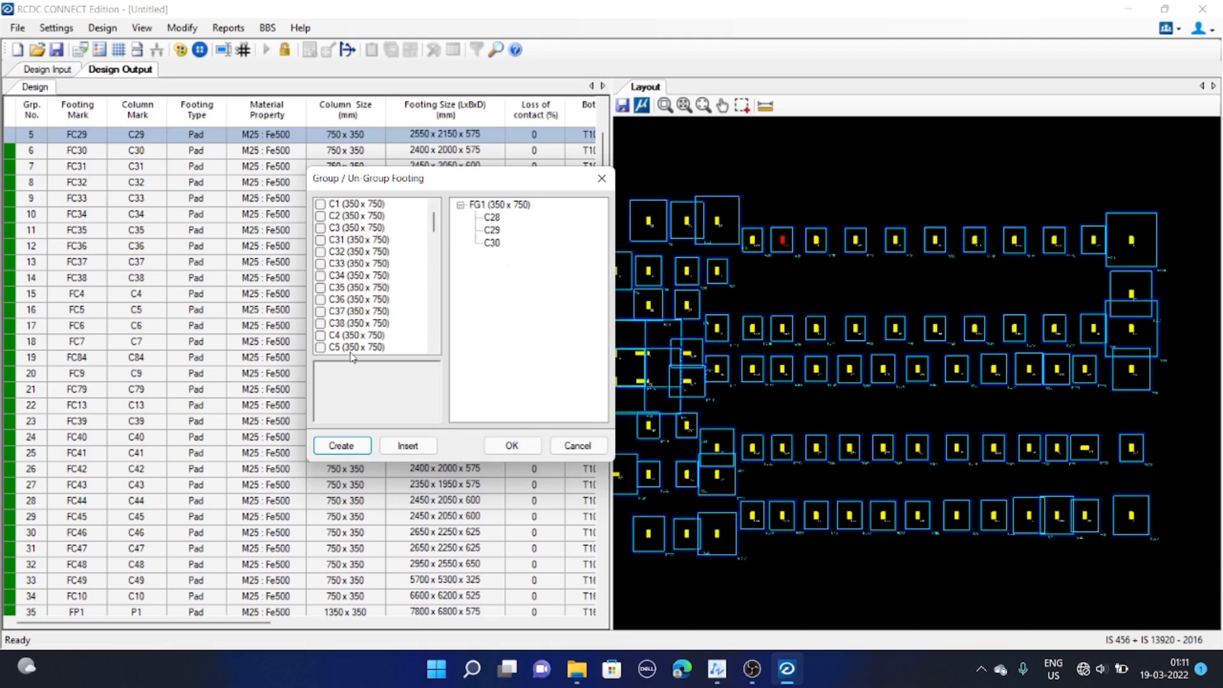
scroll(380, 275, down, 1)
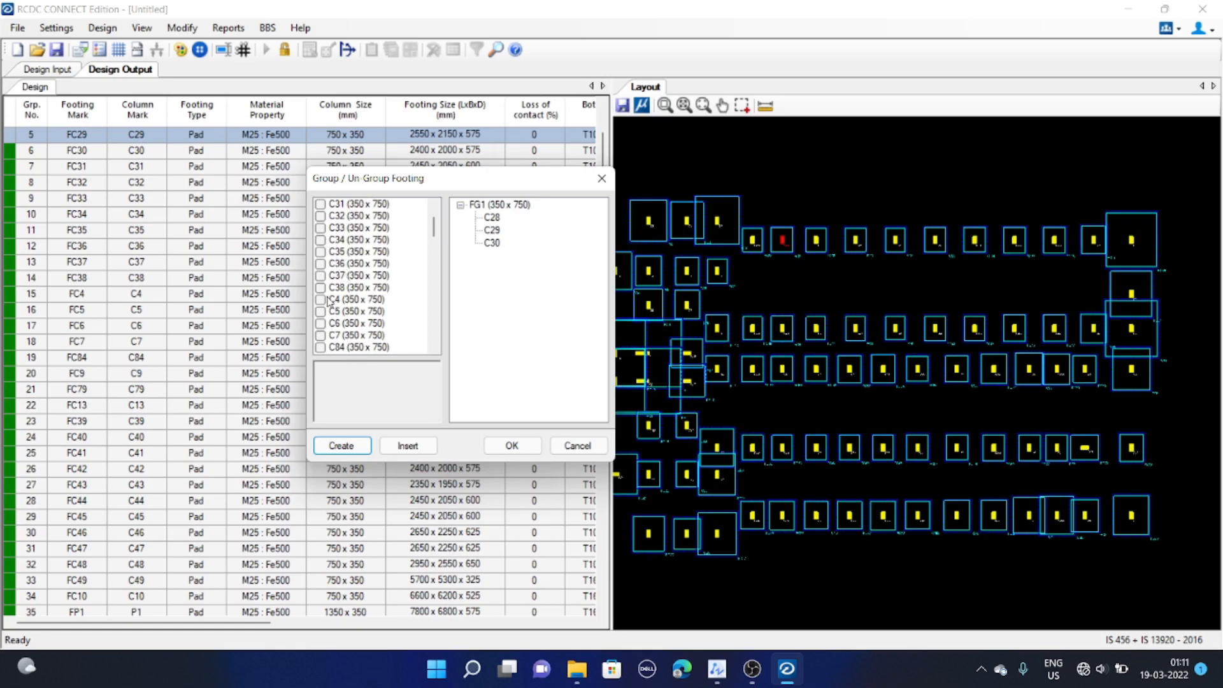
scroll(335, 271, up, 1)
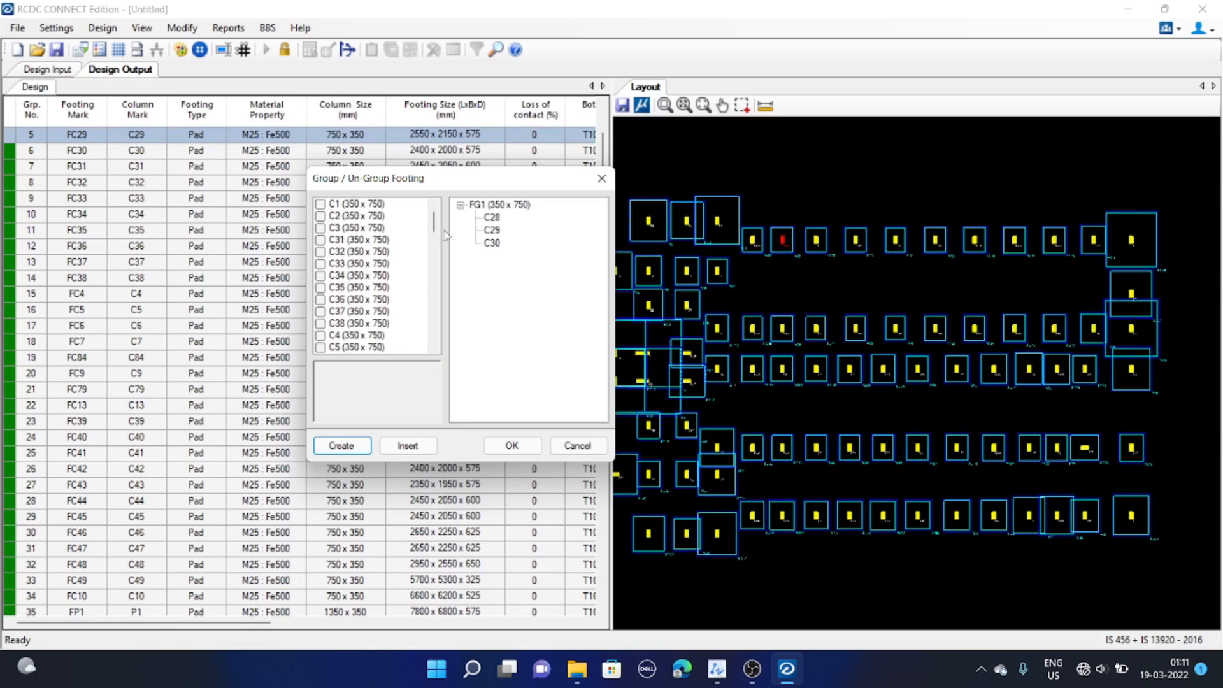
click(519, 446)
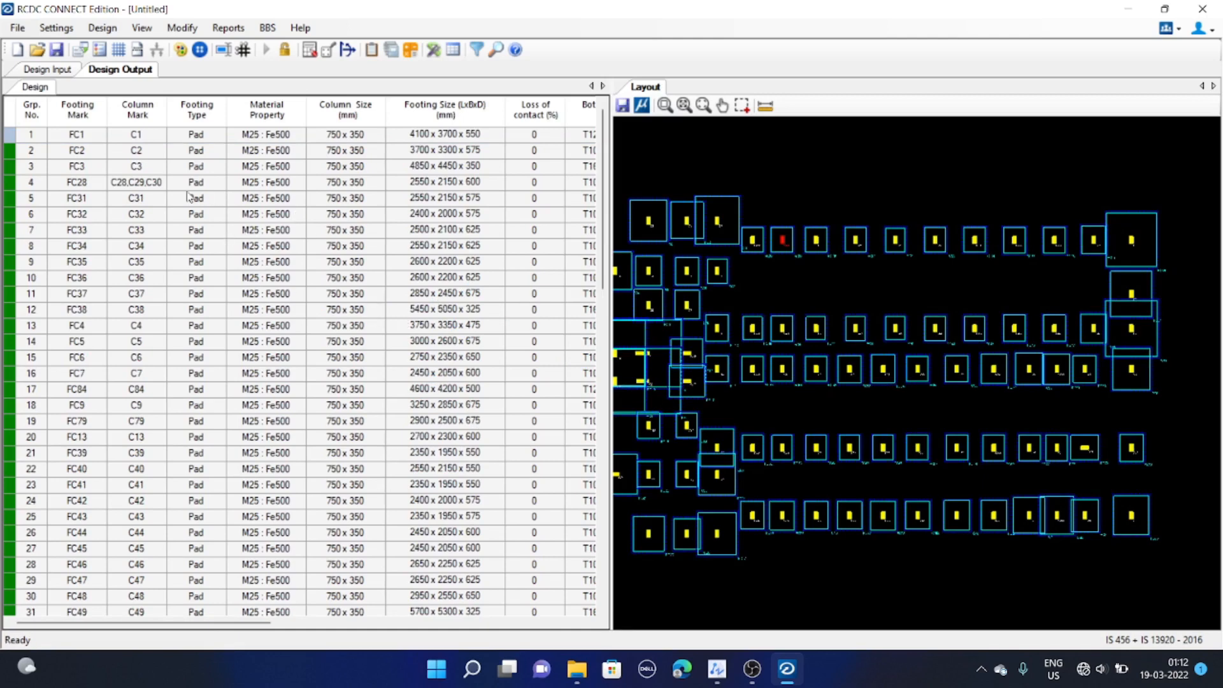
Select the new FC28 group's row to highlight its footings on the layout and scroll through the table
click(142, 183)
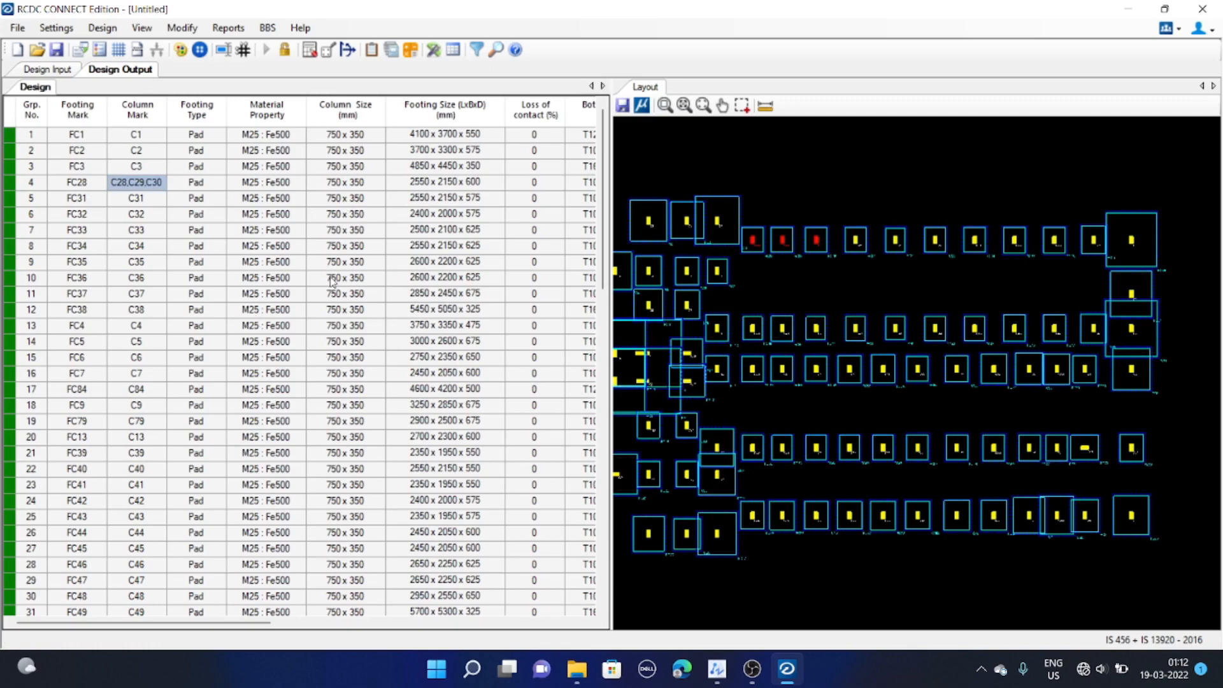
scroll(186, 408, down, 10)
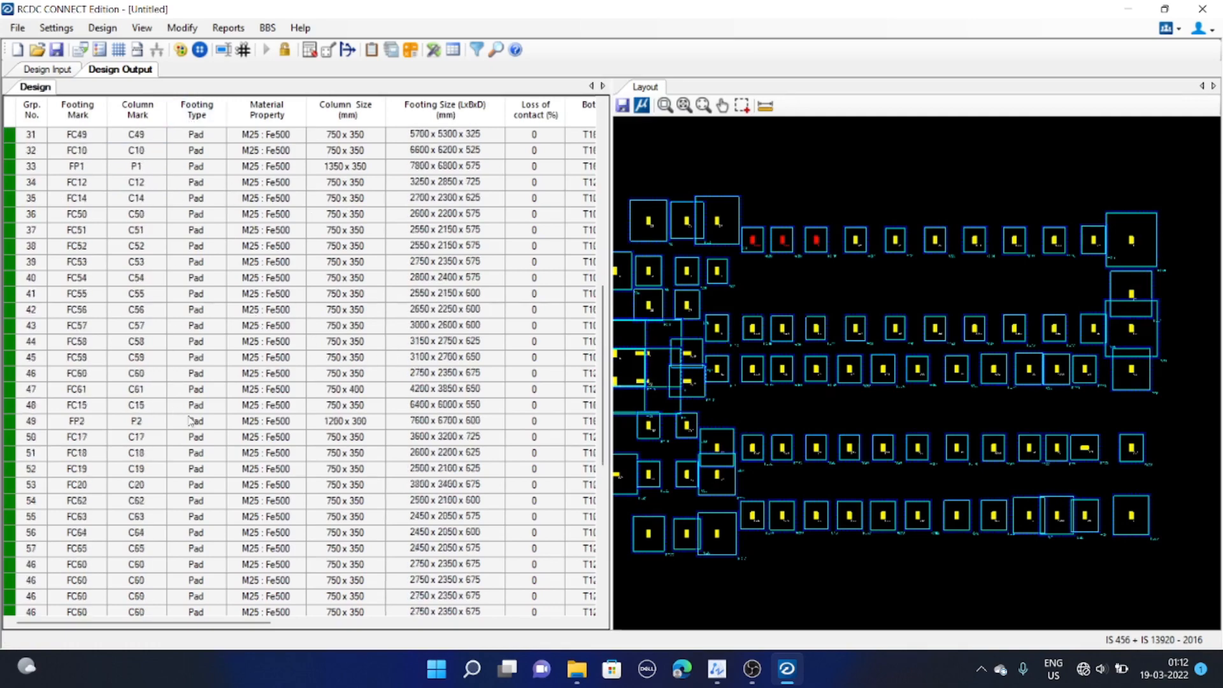
scroll(190, 421, up, 10)
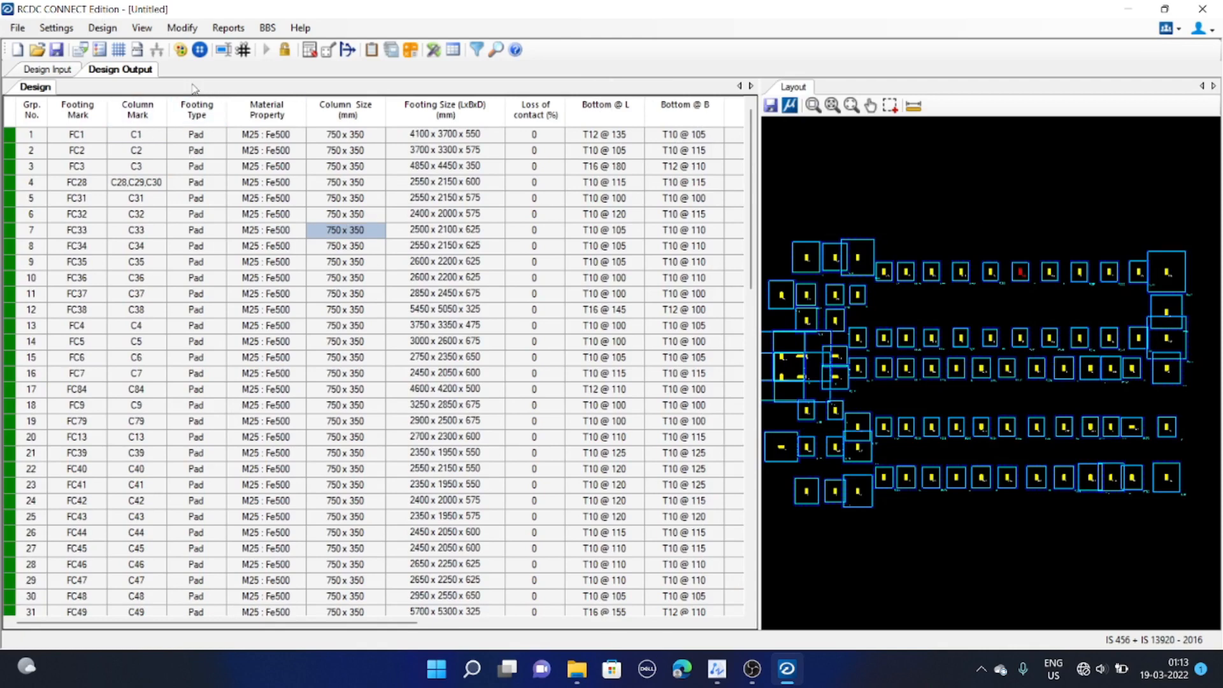
Open the list of primary load cases and close it
click(142, 28)
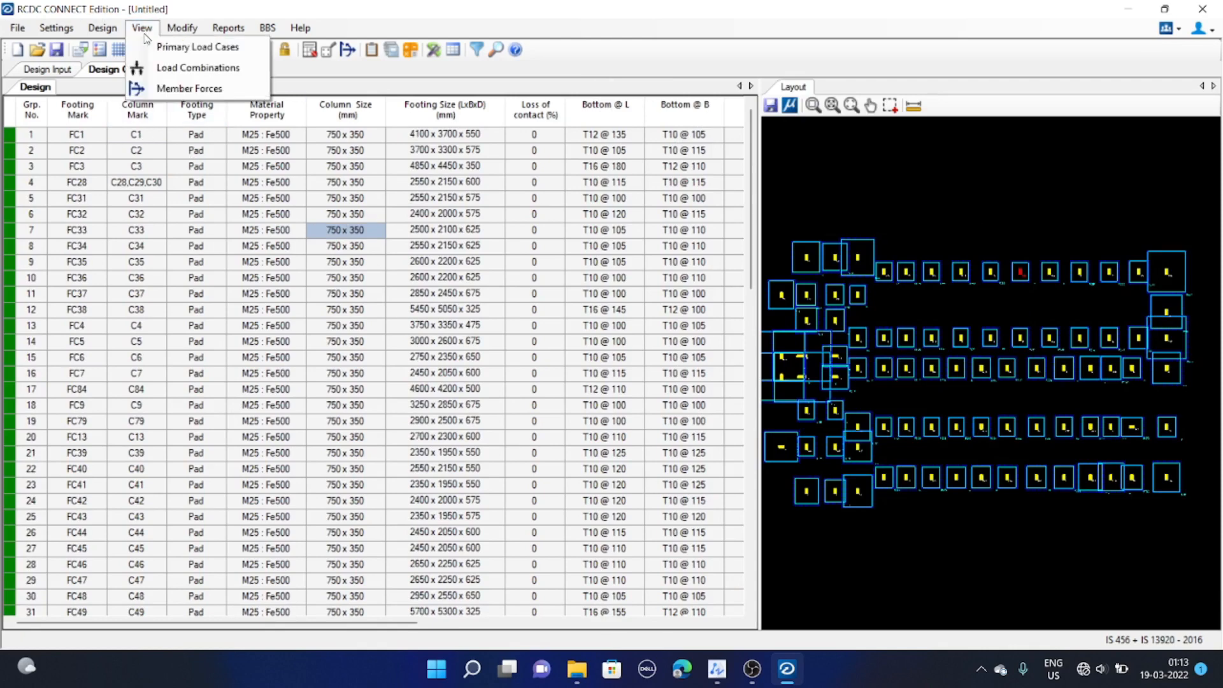
click(178, 51)
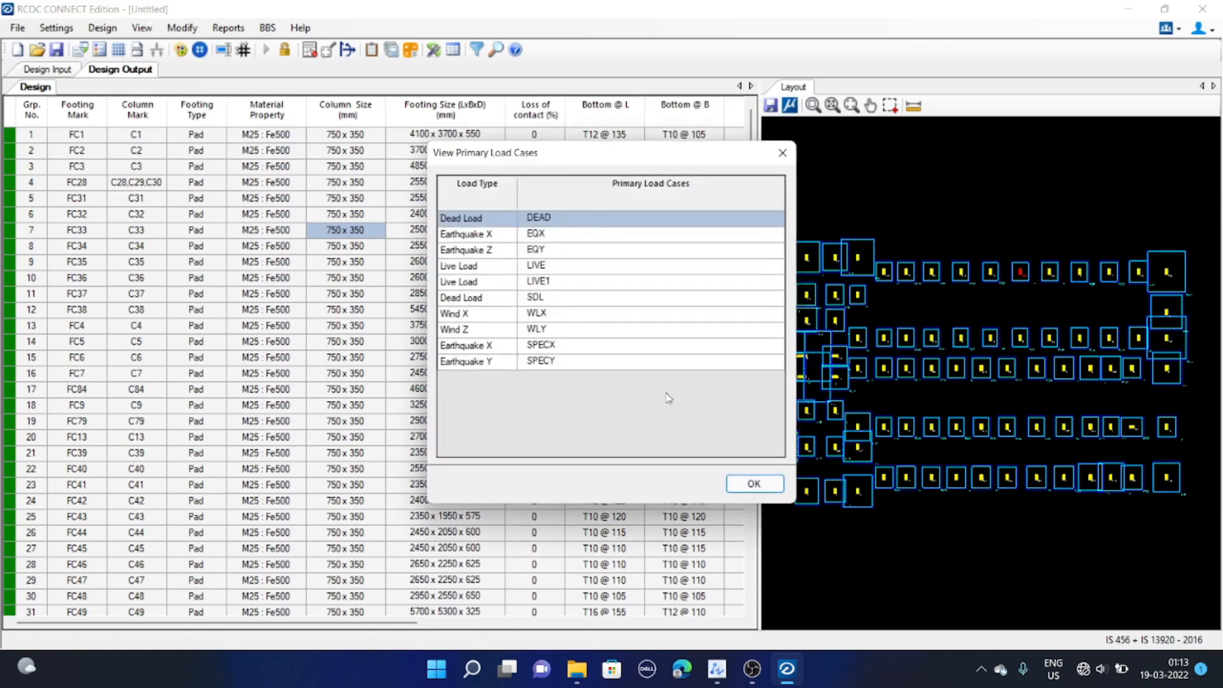
click(754, 483)
Open the load combinations table and scroll through its combinations
click(141, 28)
click(150, 67)
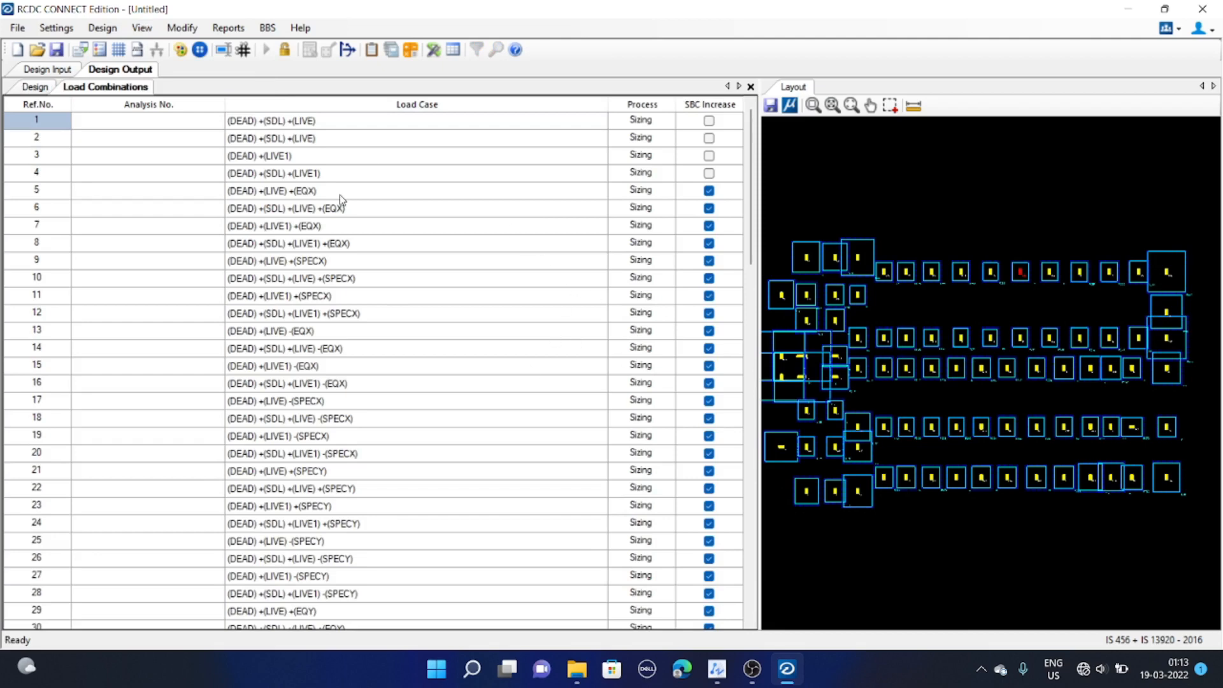
scroll(357, 210, down, 18)
scroll(371, 317, up, 13)
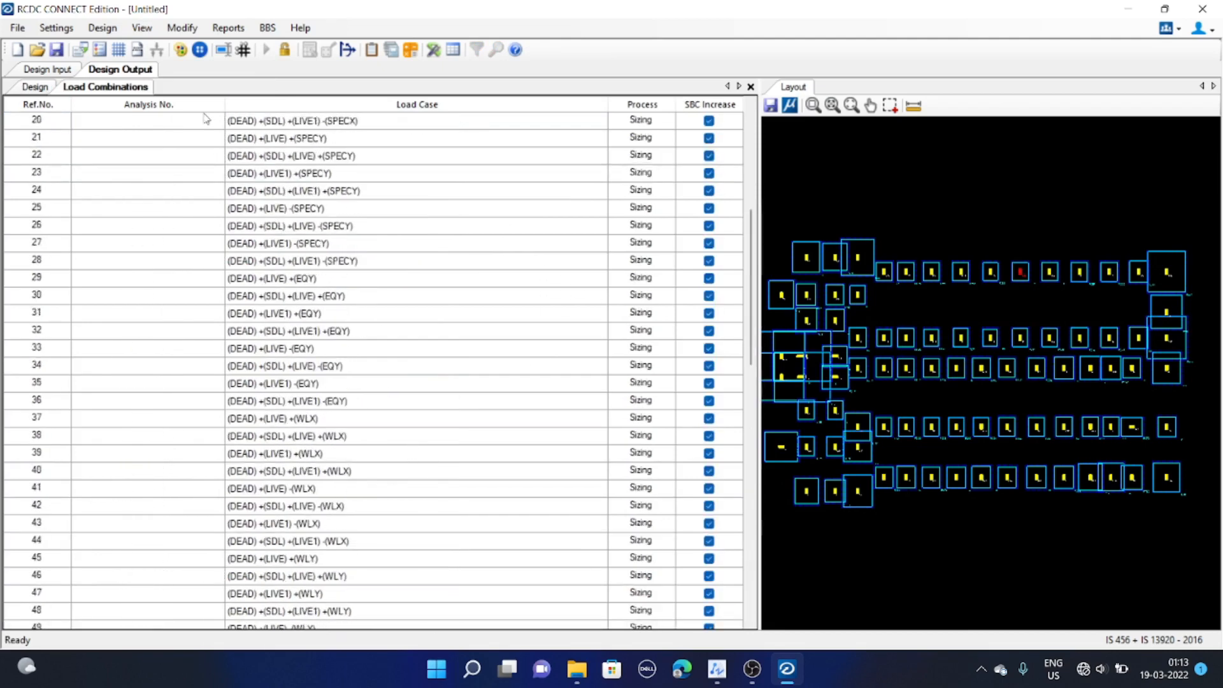
Open the member forces view and display the analysis and design forces for footing FC1 (C1)
click(141, 29)
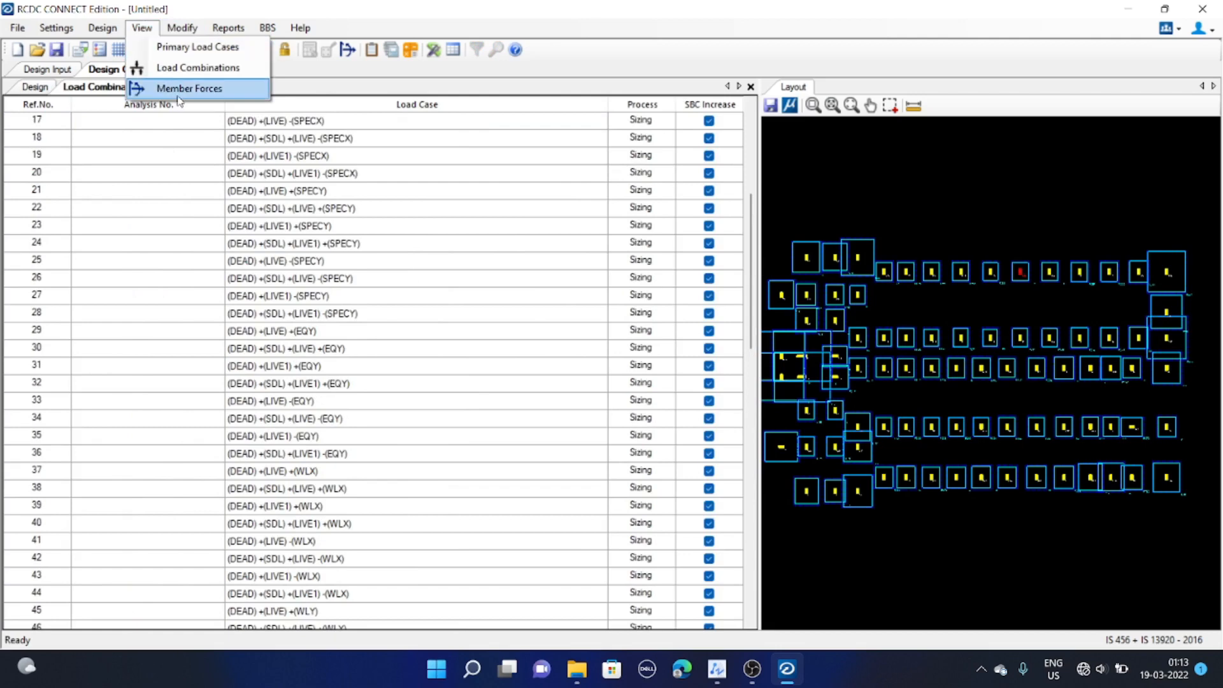
click(138, 87)
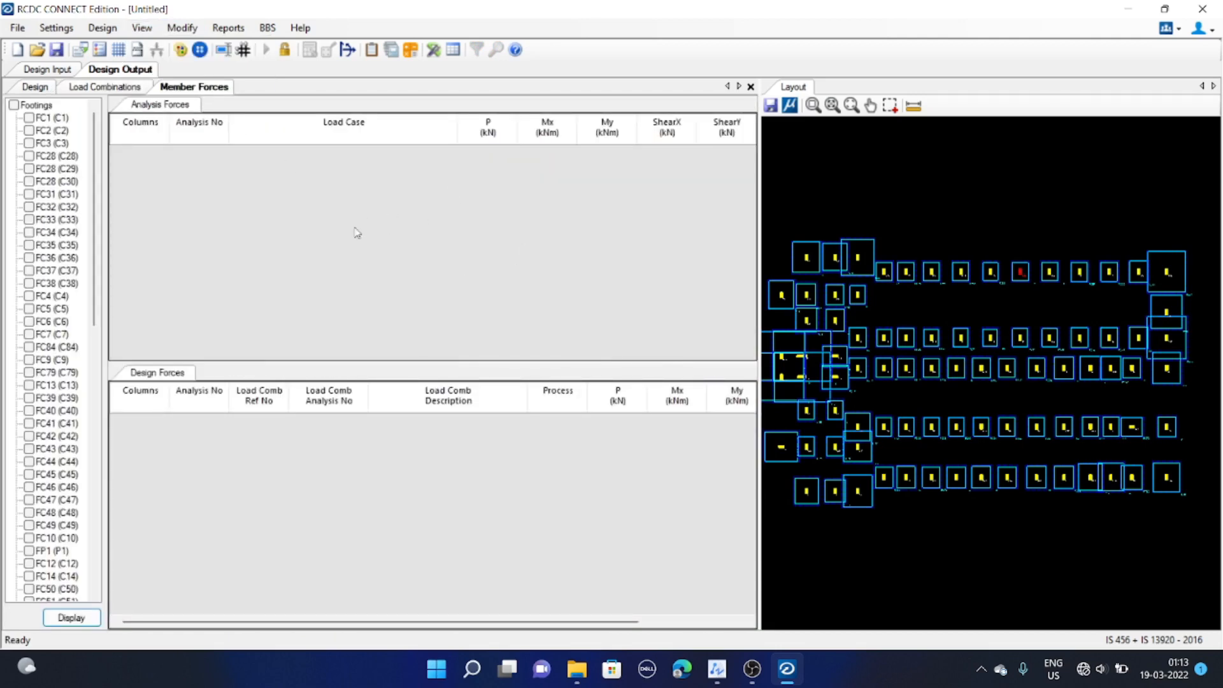
click(29, 118)
click(72, 618)
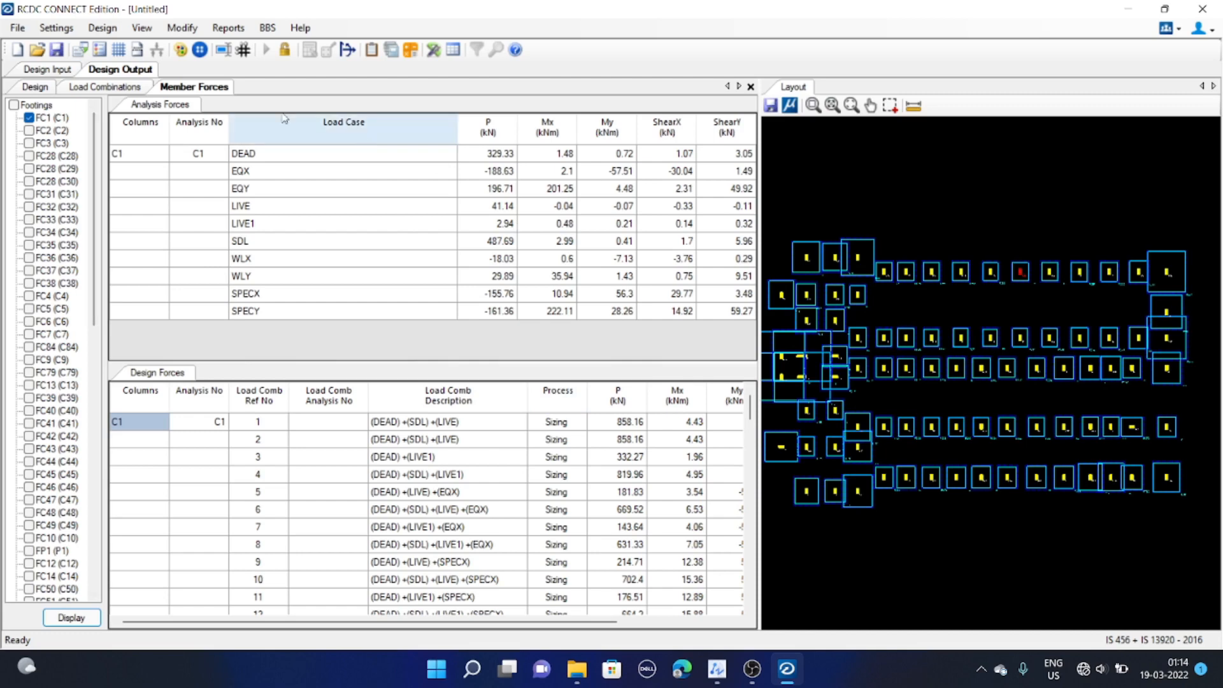
Ignore column C10 in the footing layout
click(185, 32)
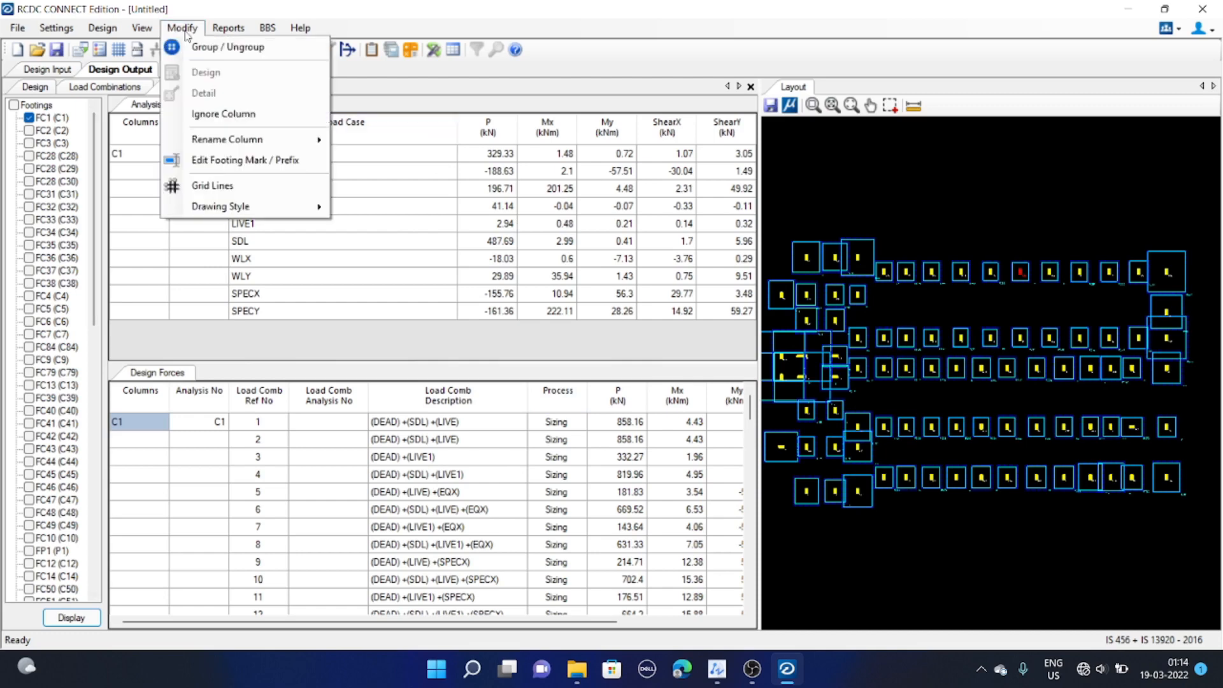
mouse_move(245, 136)
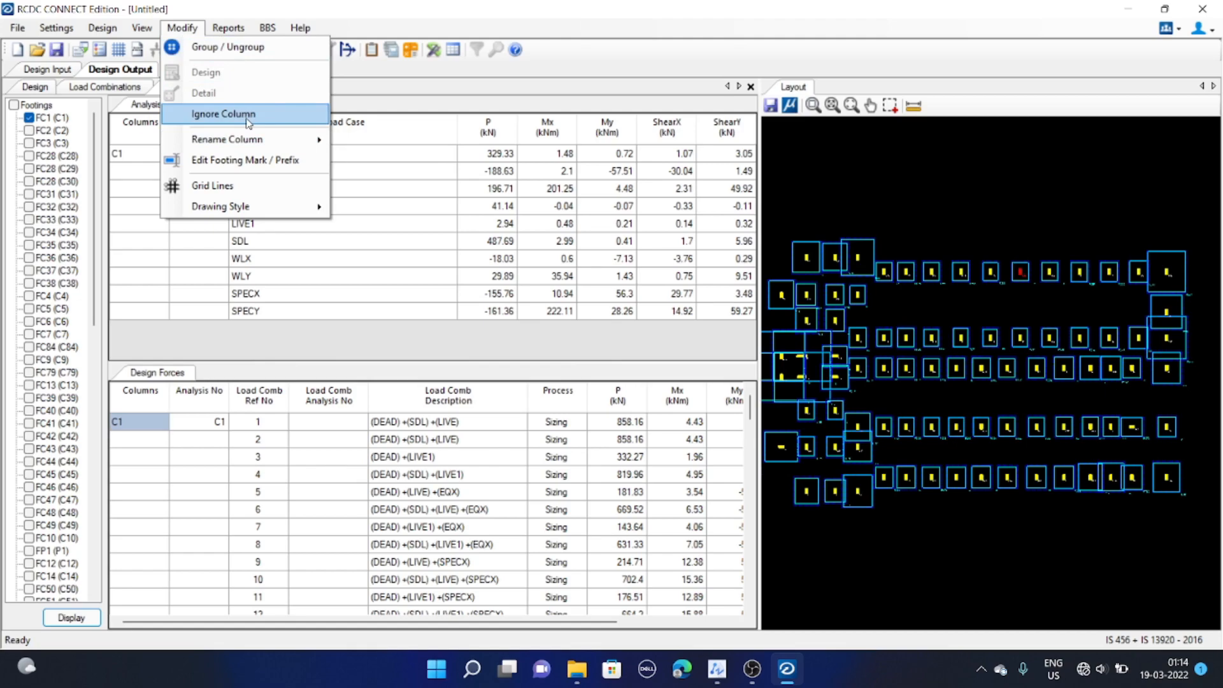
click(858, 312)
scroll(866, 325, up, 5)
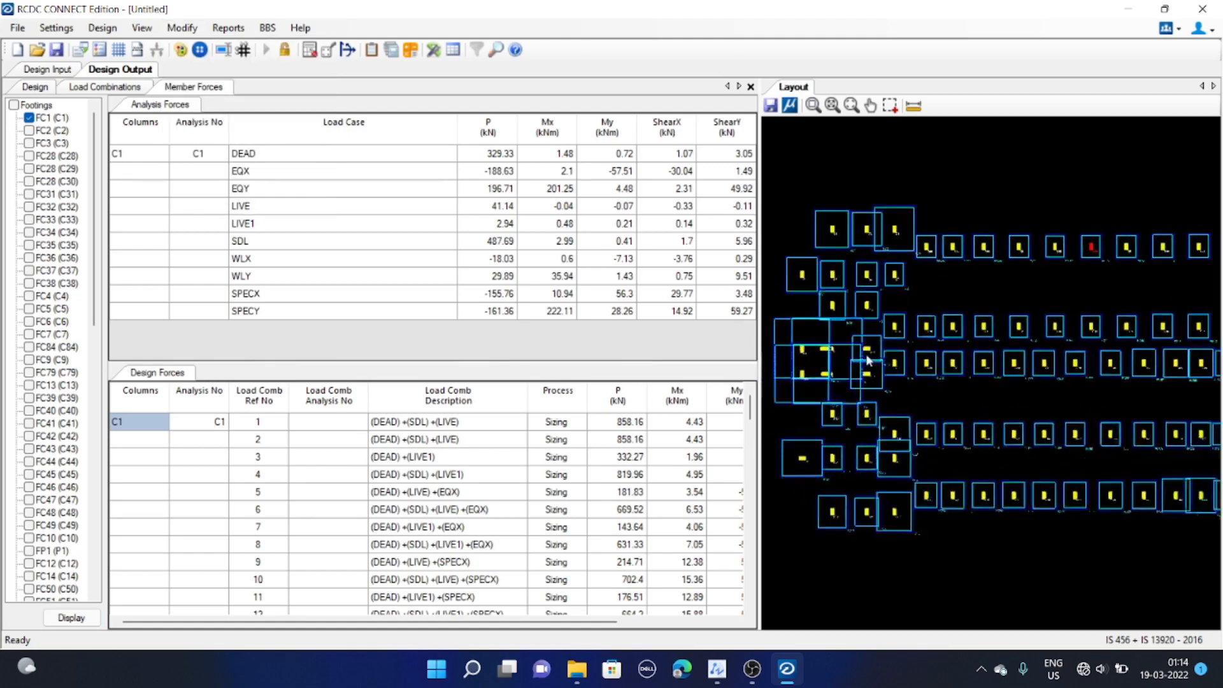
scroll(895, 379, down, 2)
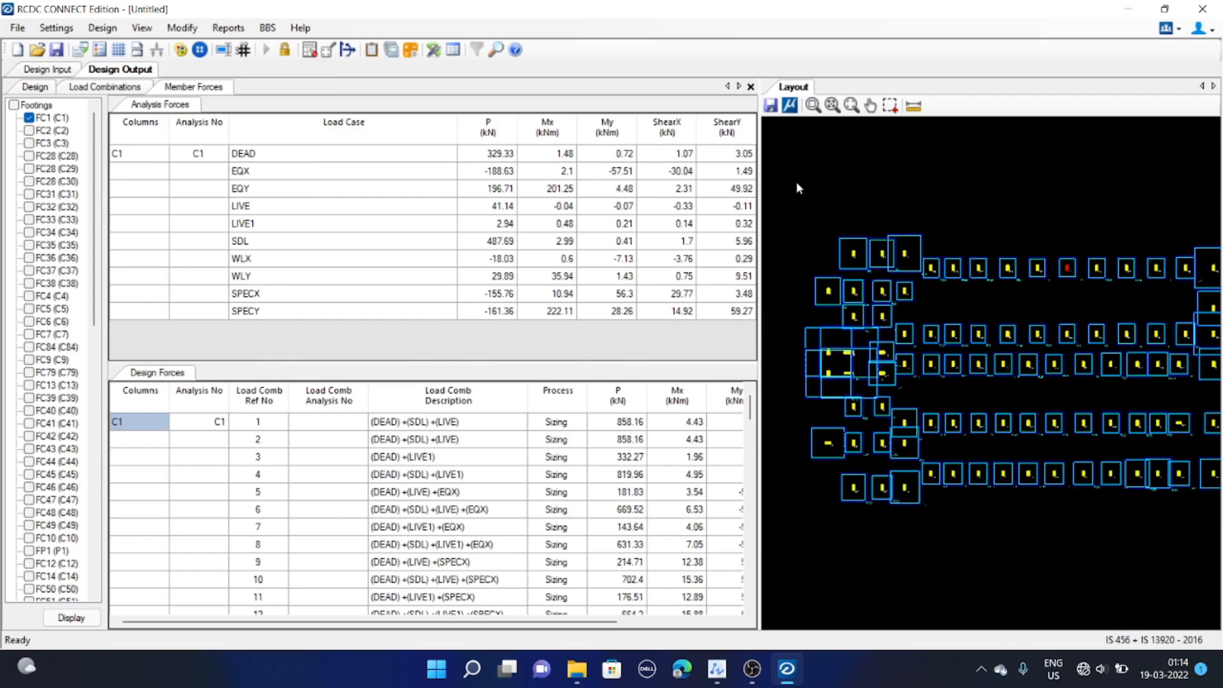
scroll(869, 382, up, 3)
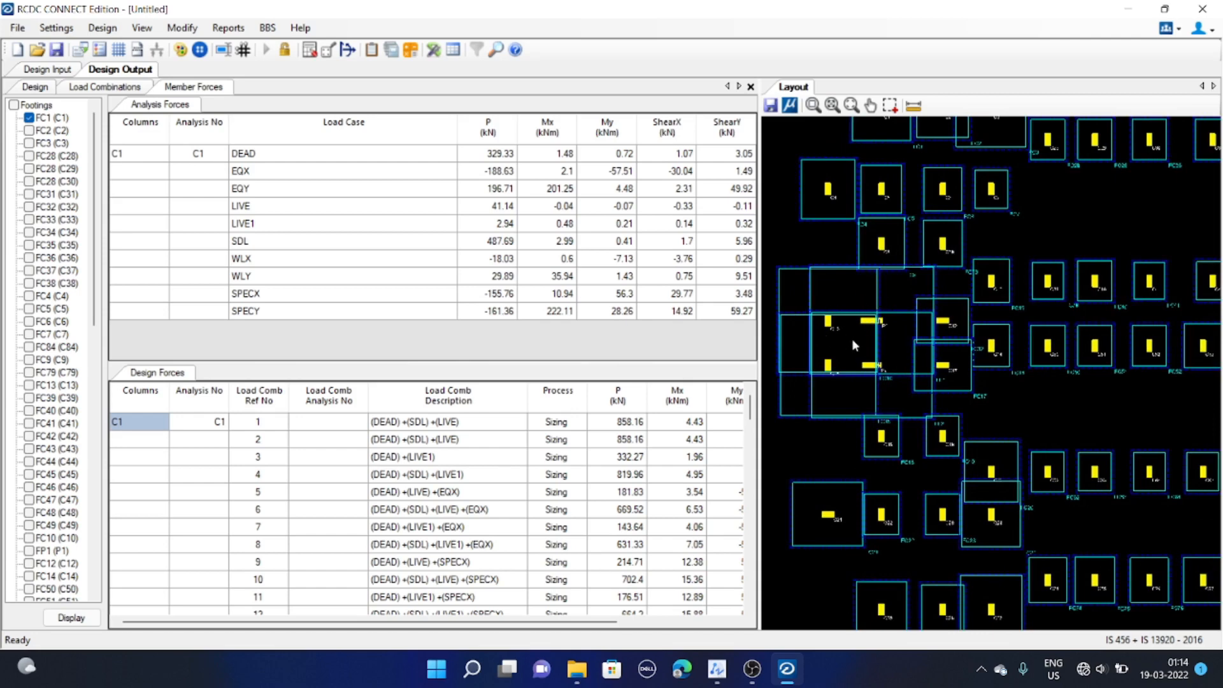
scroll(854, 330, up, 2)
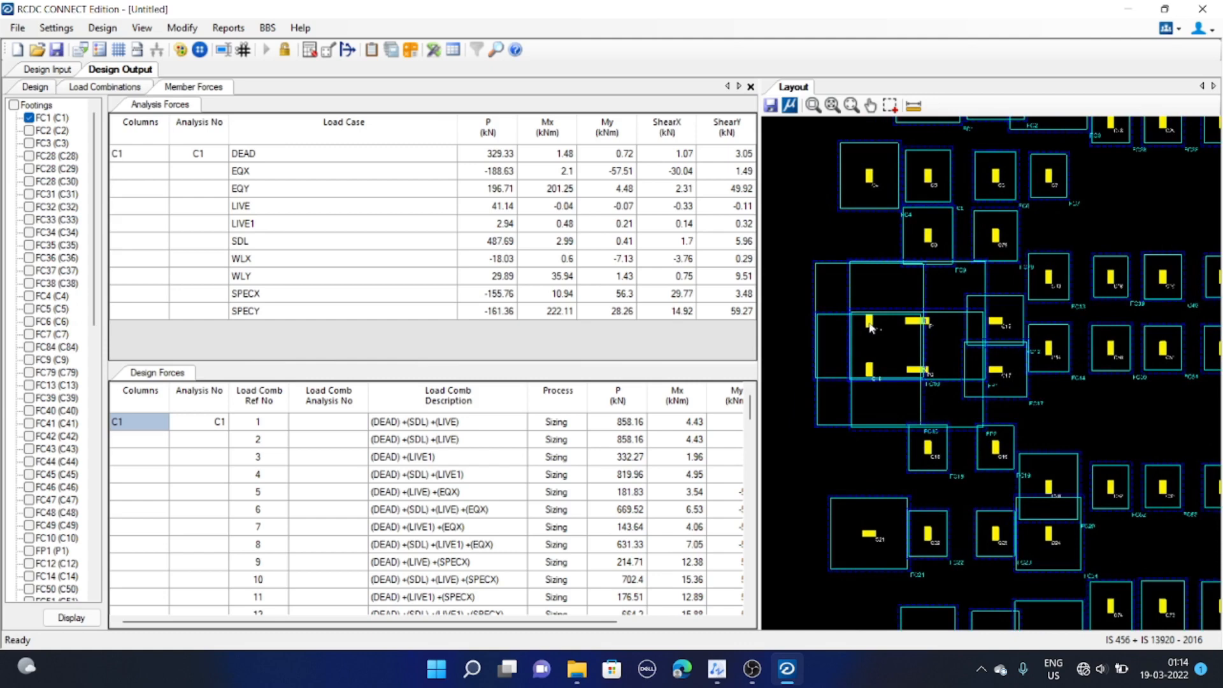
right_click(870, 327)
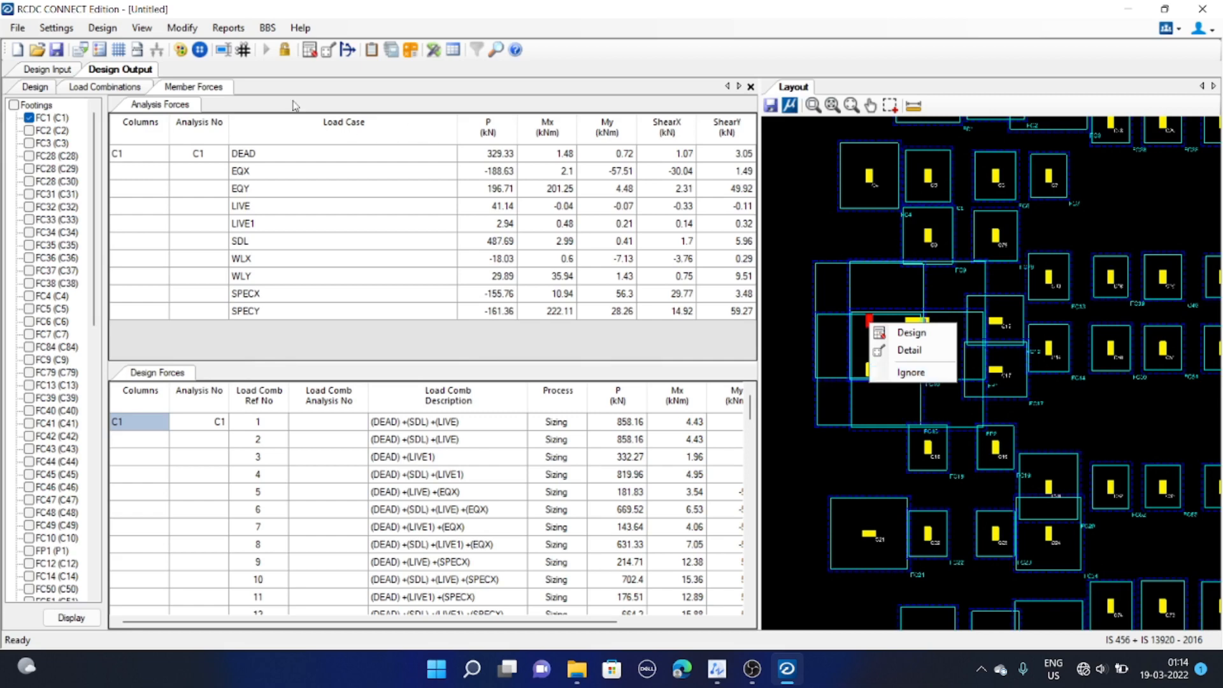
click(912, 374)
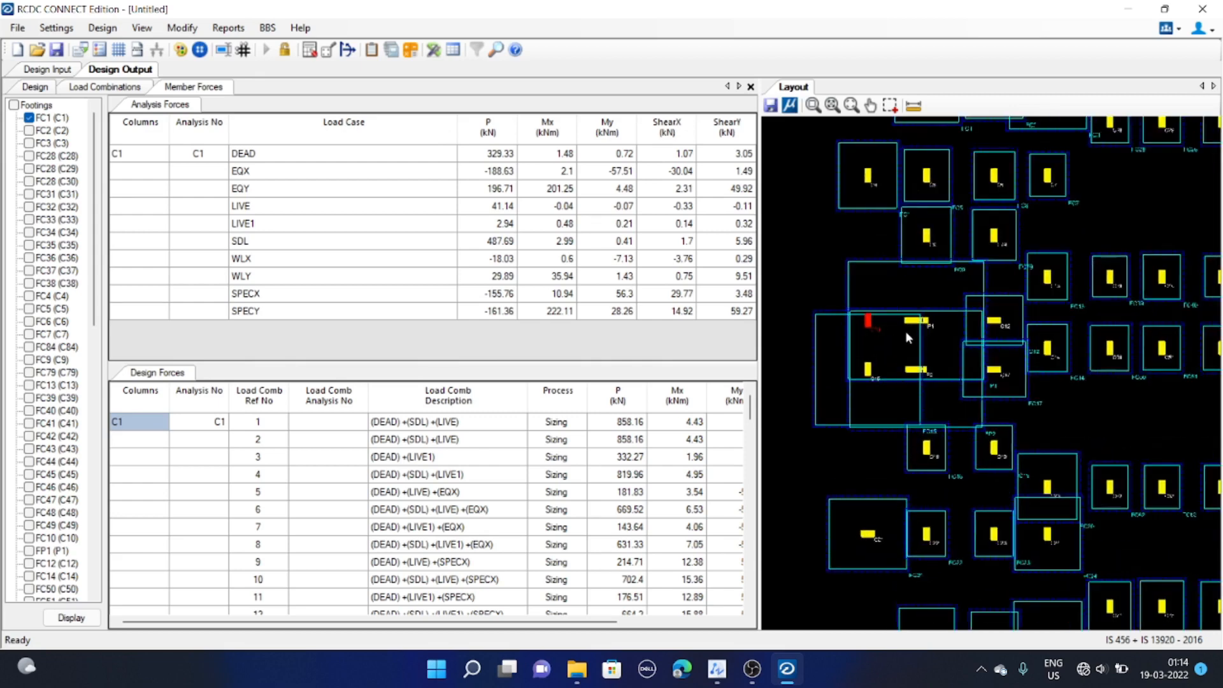
Zoom into the layout and ignore columns C15 and P2 next to C10
scroll(868, 324, up, 4)
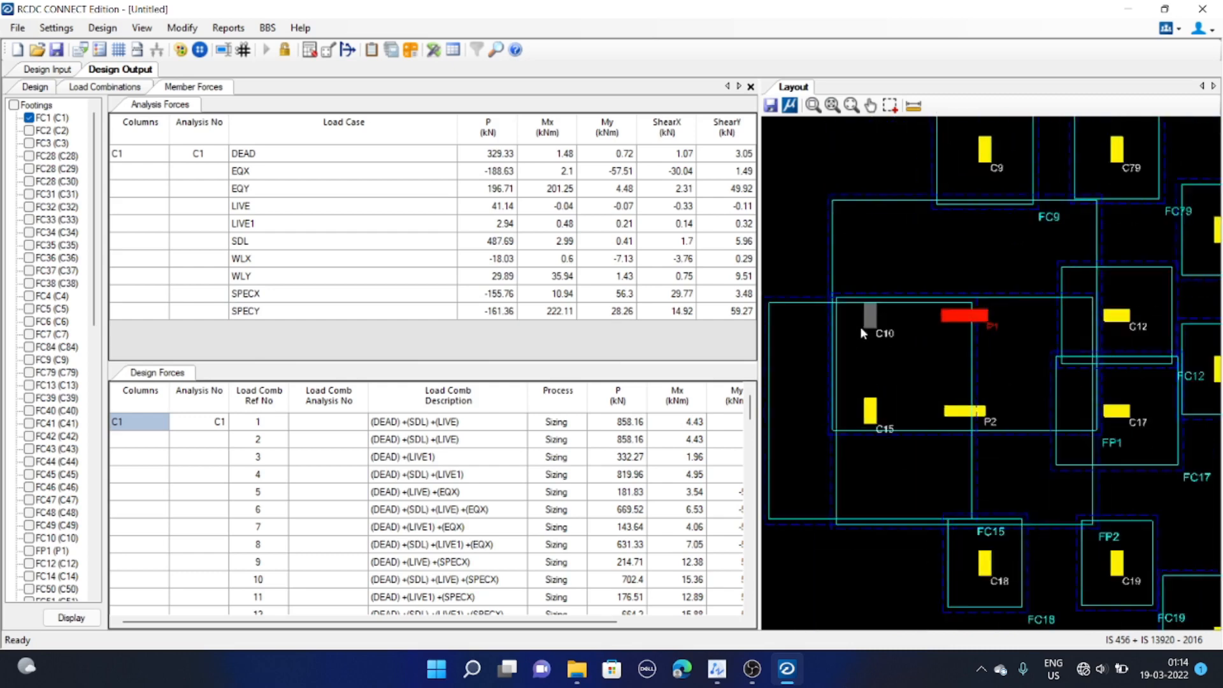
middle_drag(902, 351, 904, 344)
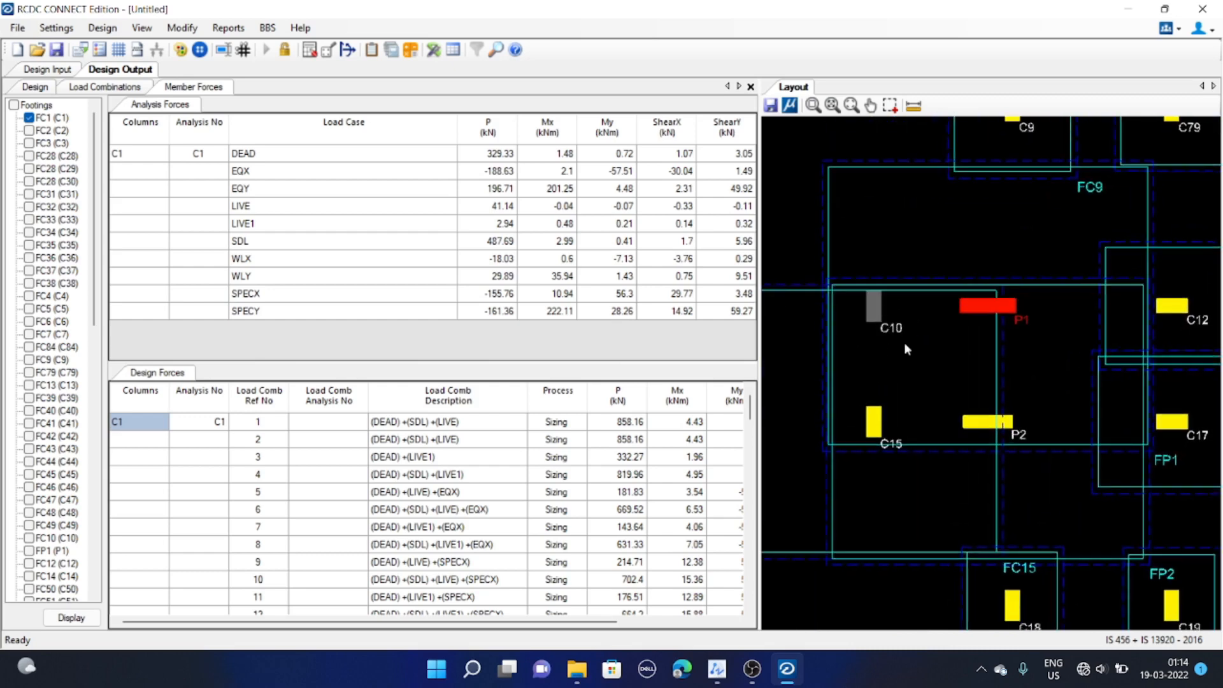
click(877, 427)
ctrl+click(970, 423)
right_click(969, 423)
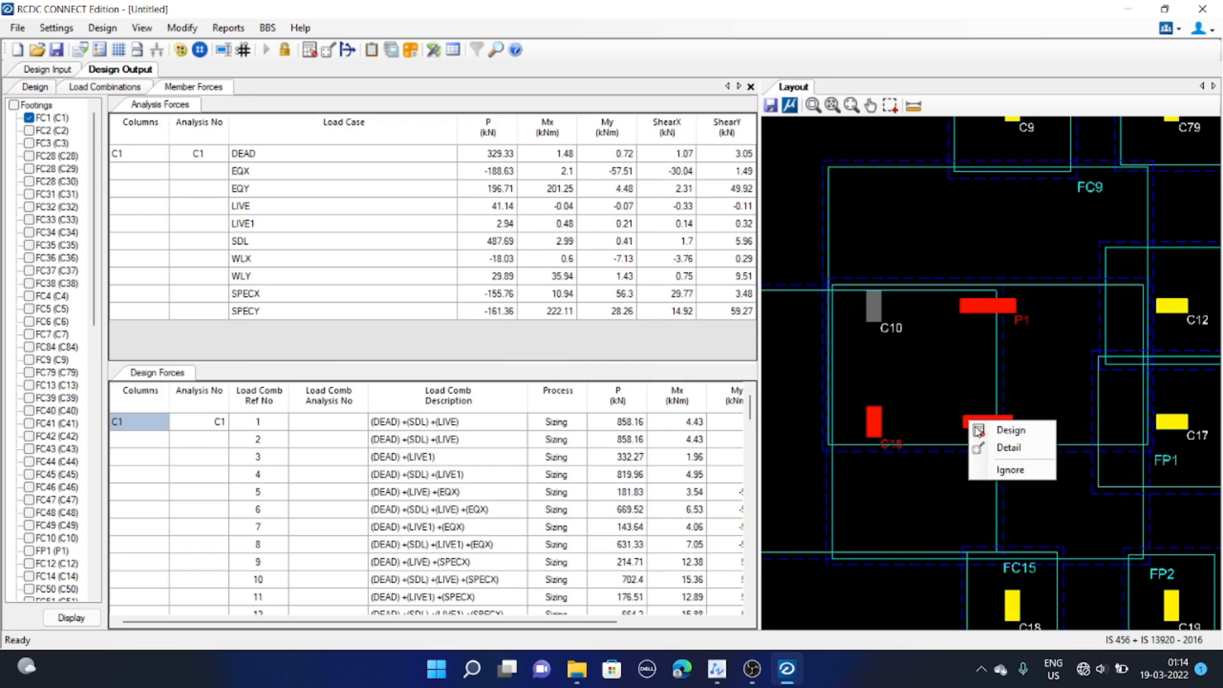
click(1008, 469)
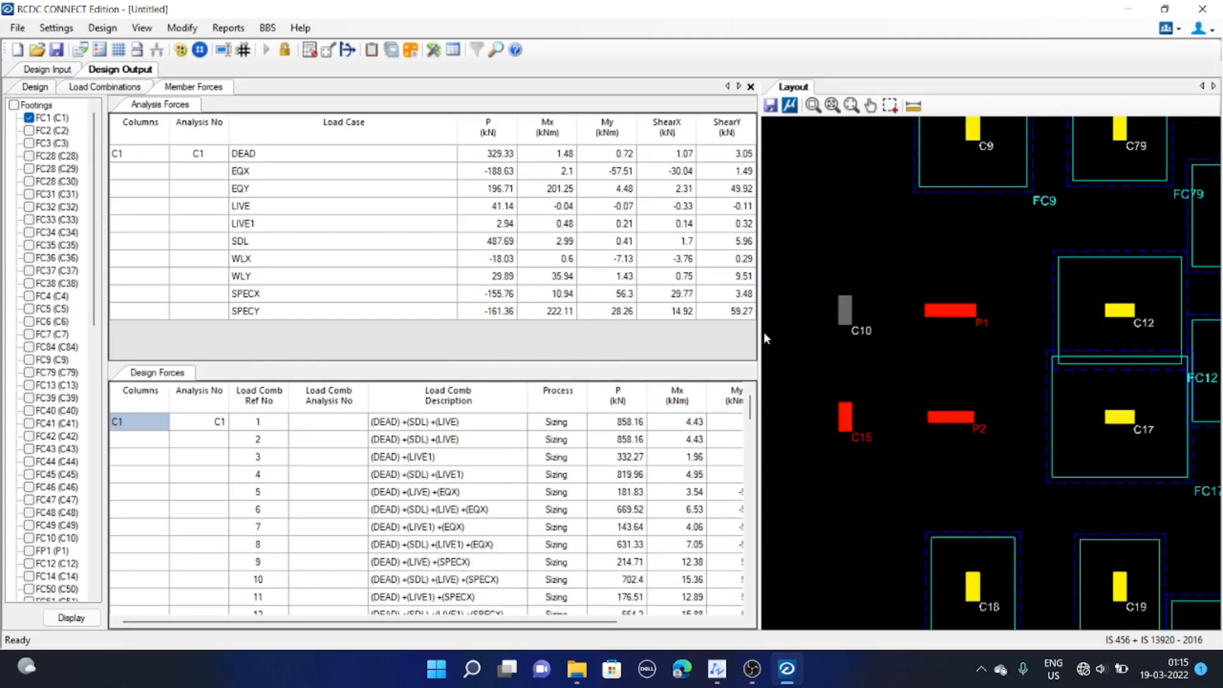
Inspect the layout around the ignored columns and footing FC12
click(1120, 310)
scroll(893, 317, down, 4)
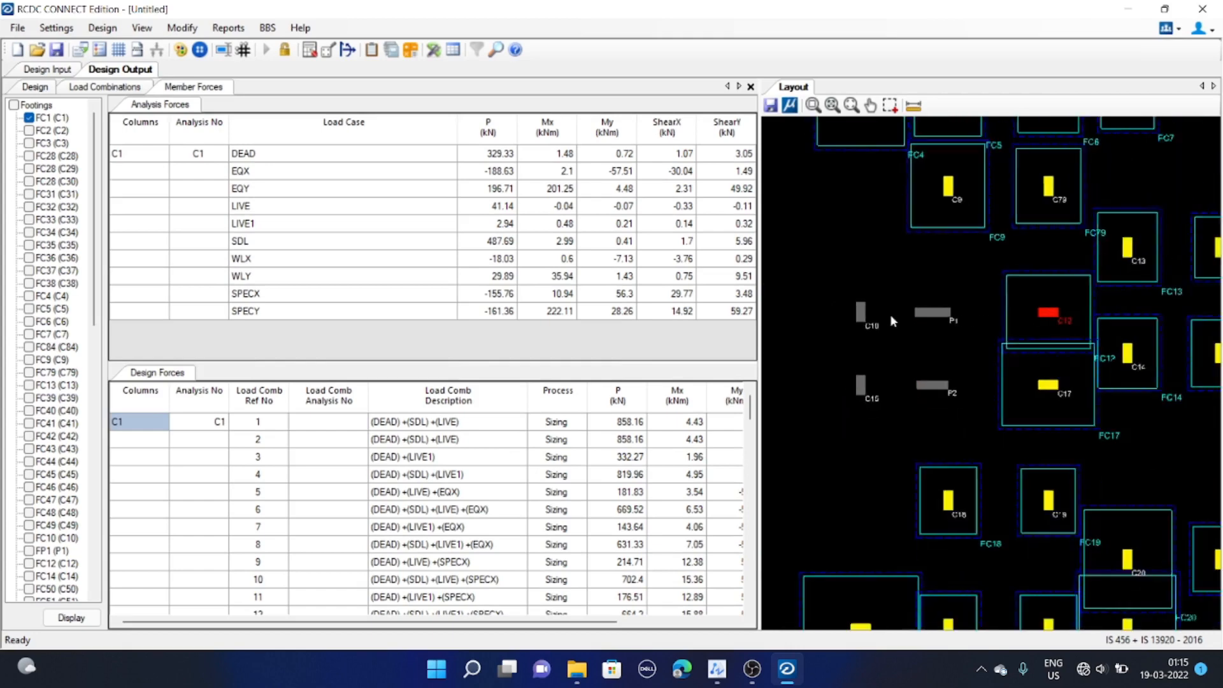
mouse_move(905, 348)
middle_down()
mouse_move(885, 345)
mouse_move(914, 309)
middle_up()
scroll(915, 328, up, 1)
scroll(887, 297, up, 1)
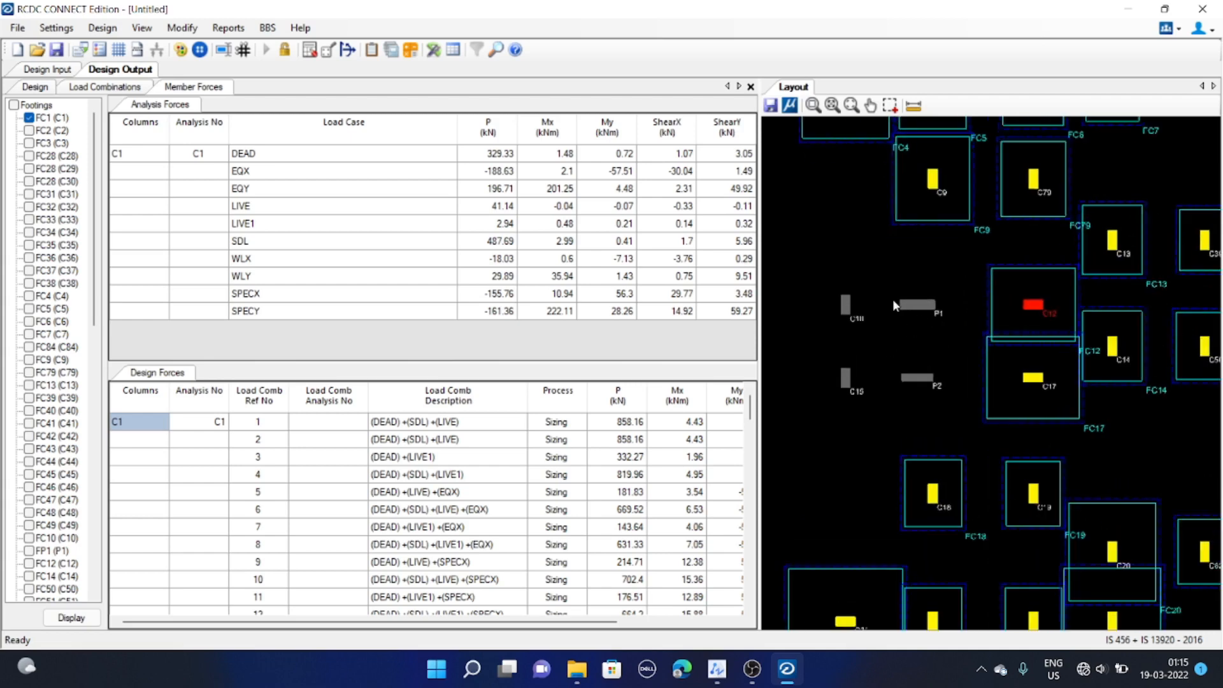
middle_drag(905, 310, 919, 312)
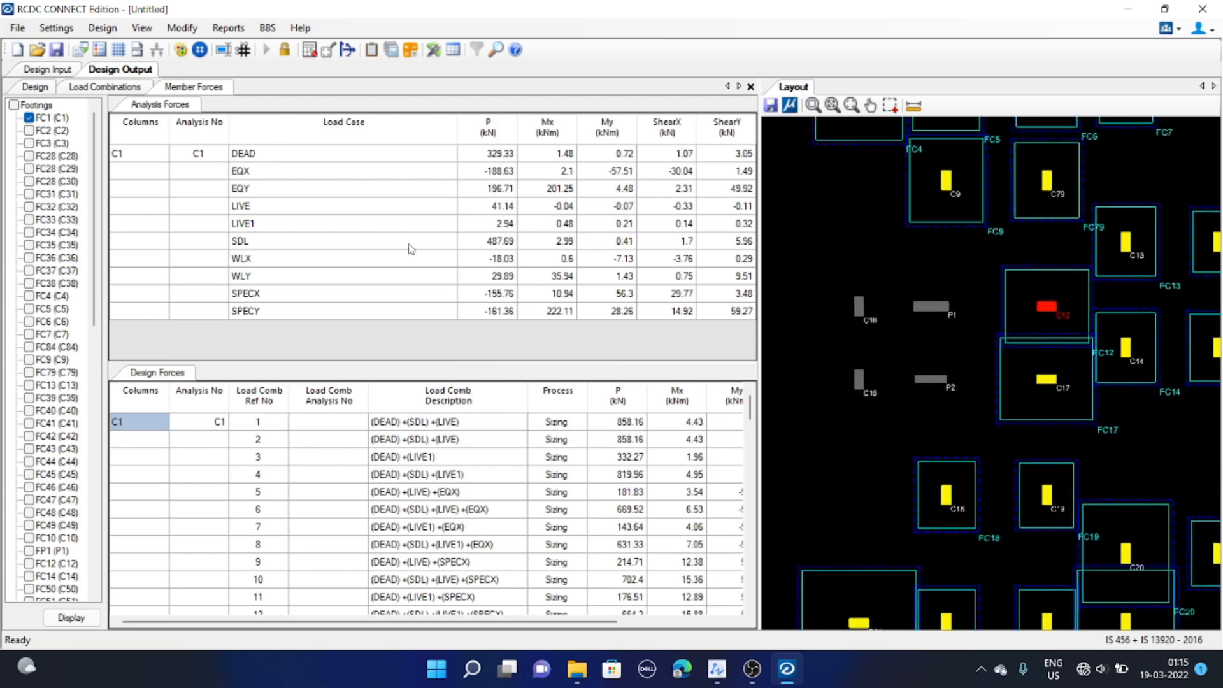
Open the footing mark and prefix editor, scroll through the footing marks, and close it
click(181, 28)
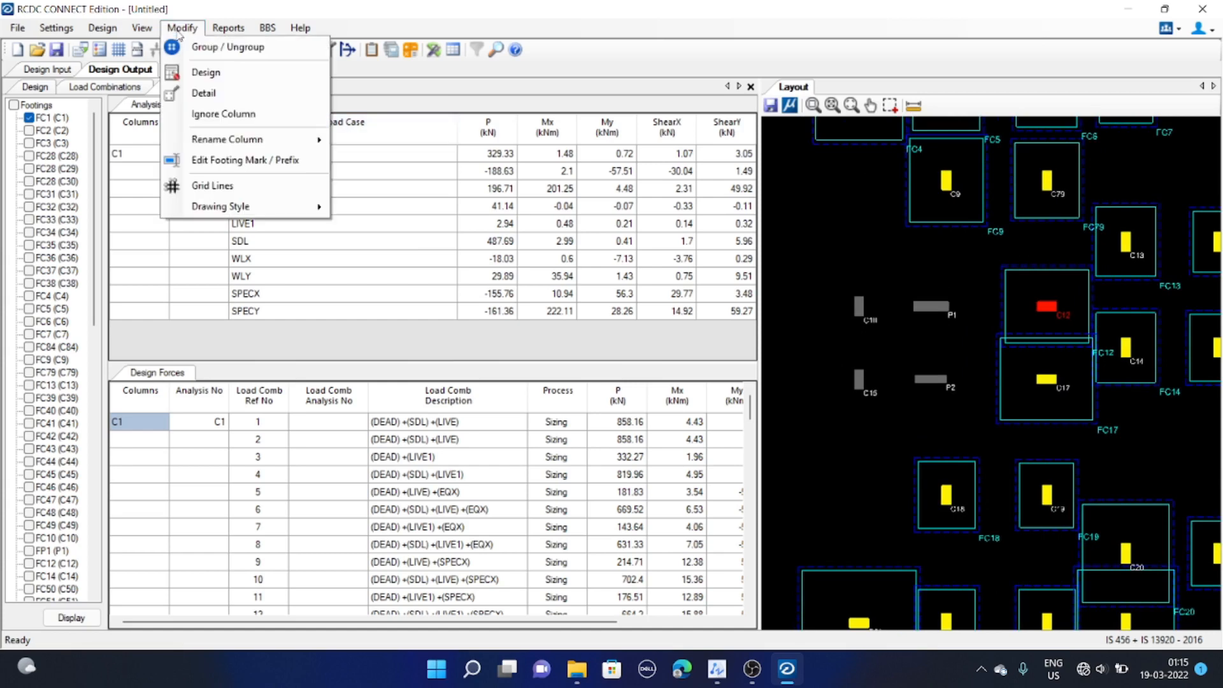
mouse_move(254, 148)
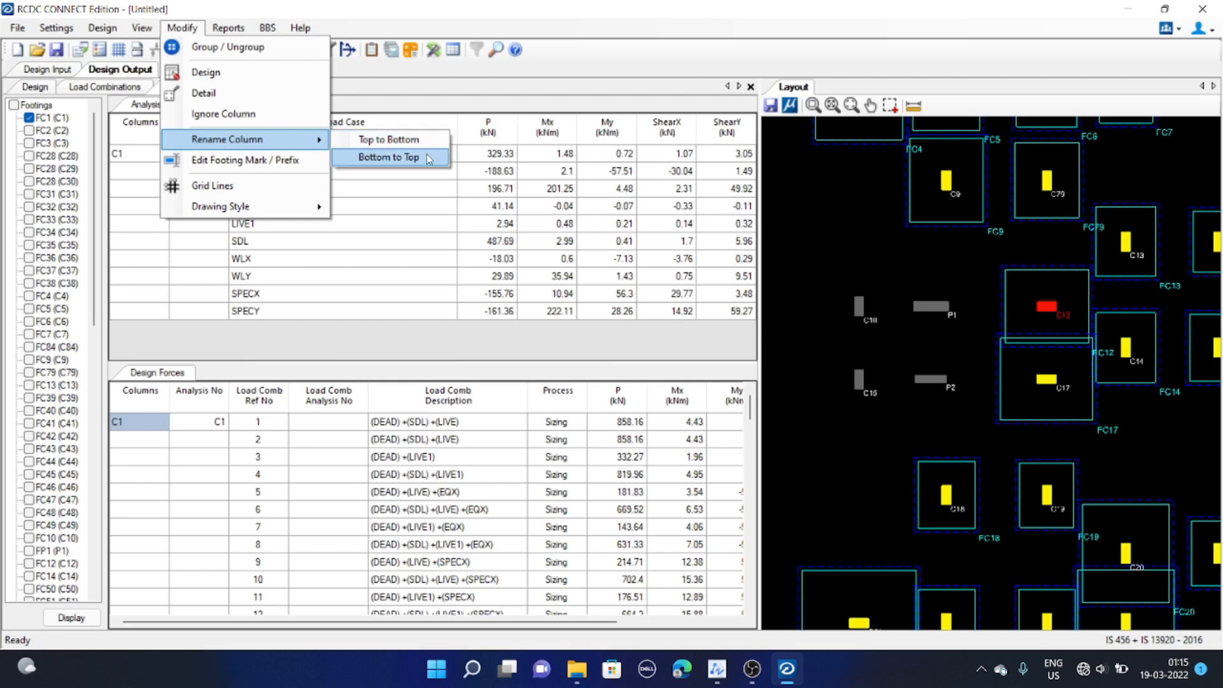
click(273, 160)
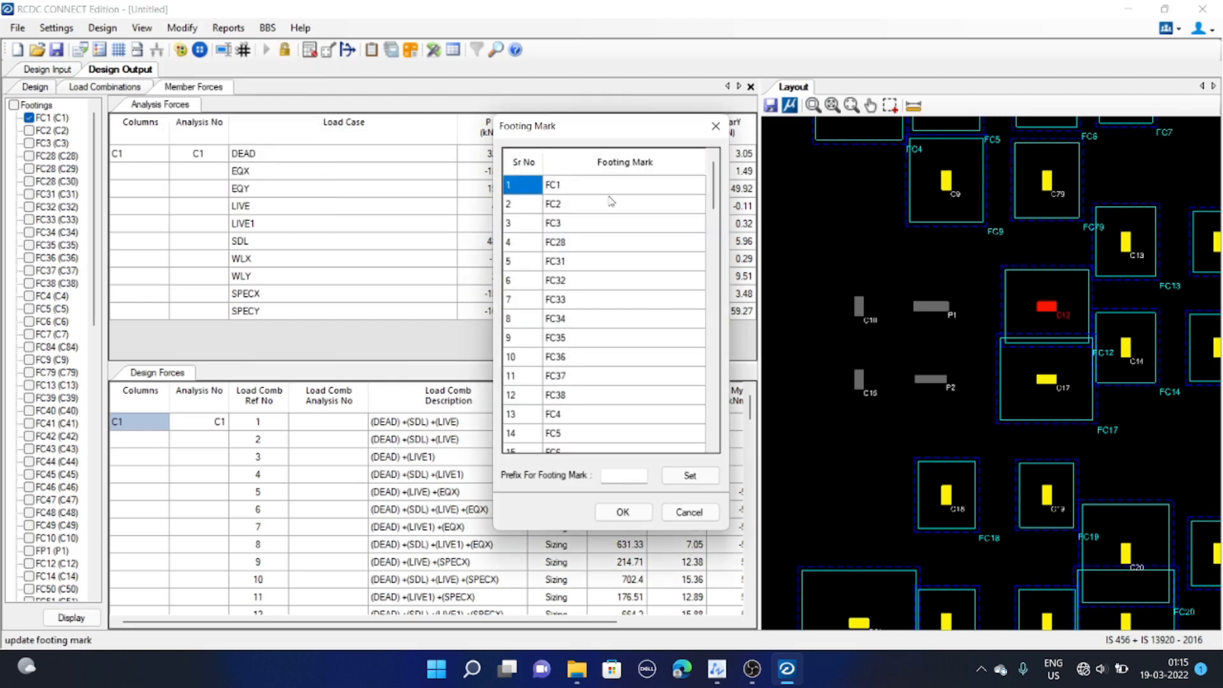
scroll(609, 219, down, 10)
scroll(613, 230, down, 10)
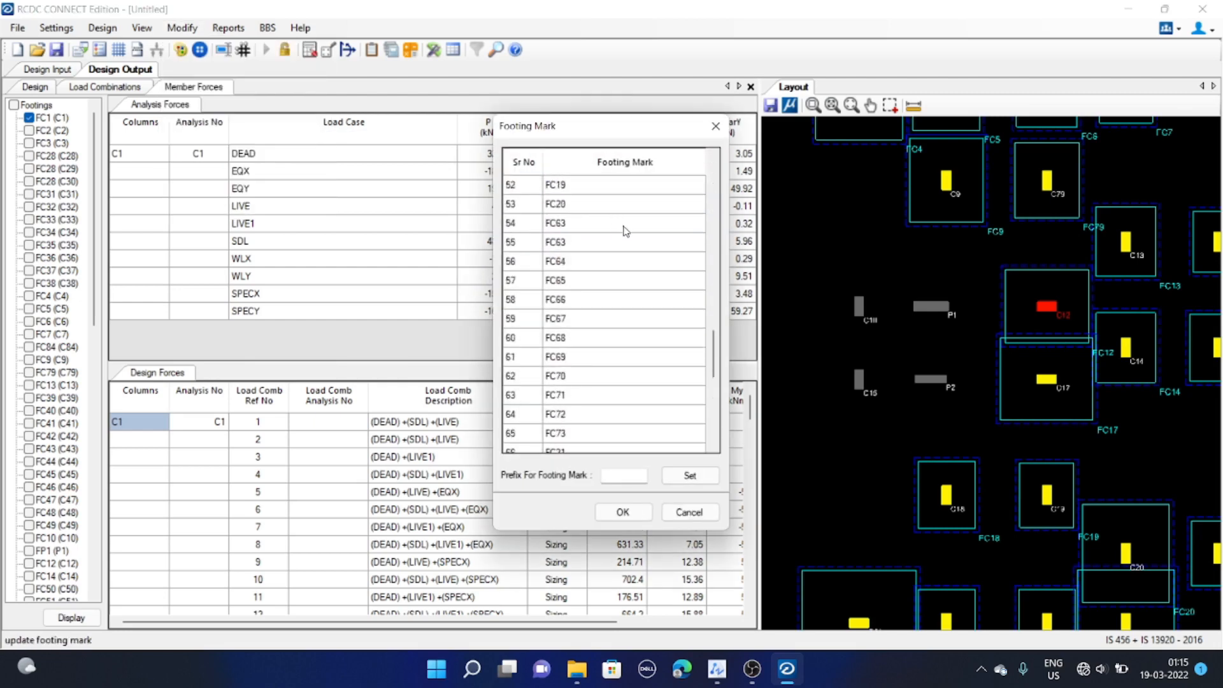
scroll(634, 242, up, 16)
scroll(643, 254, up, 4)
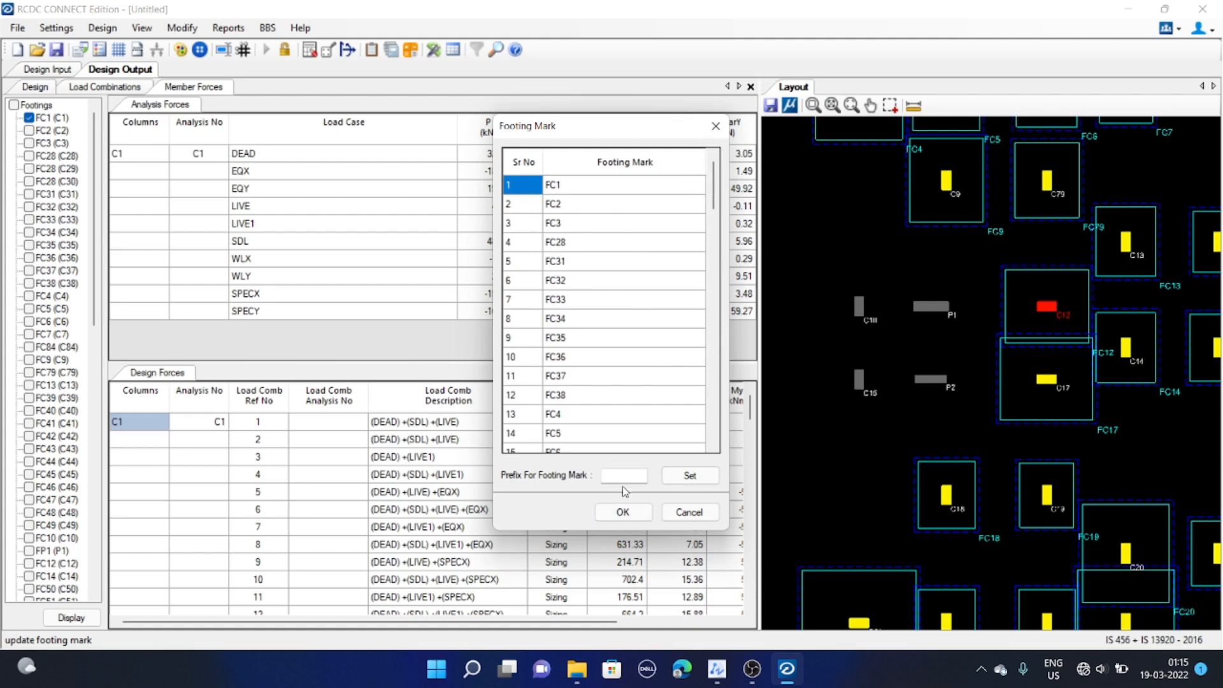
click(715, 126)
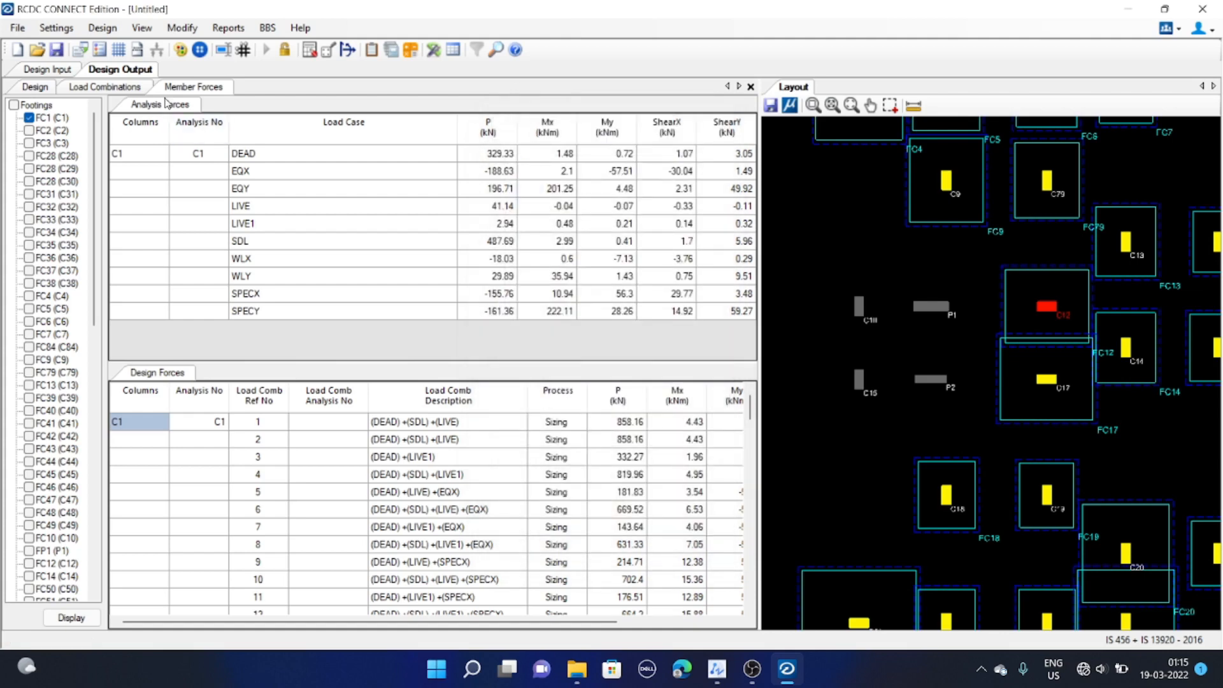
click(177, 28)
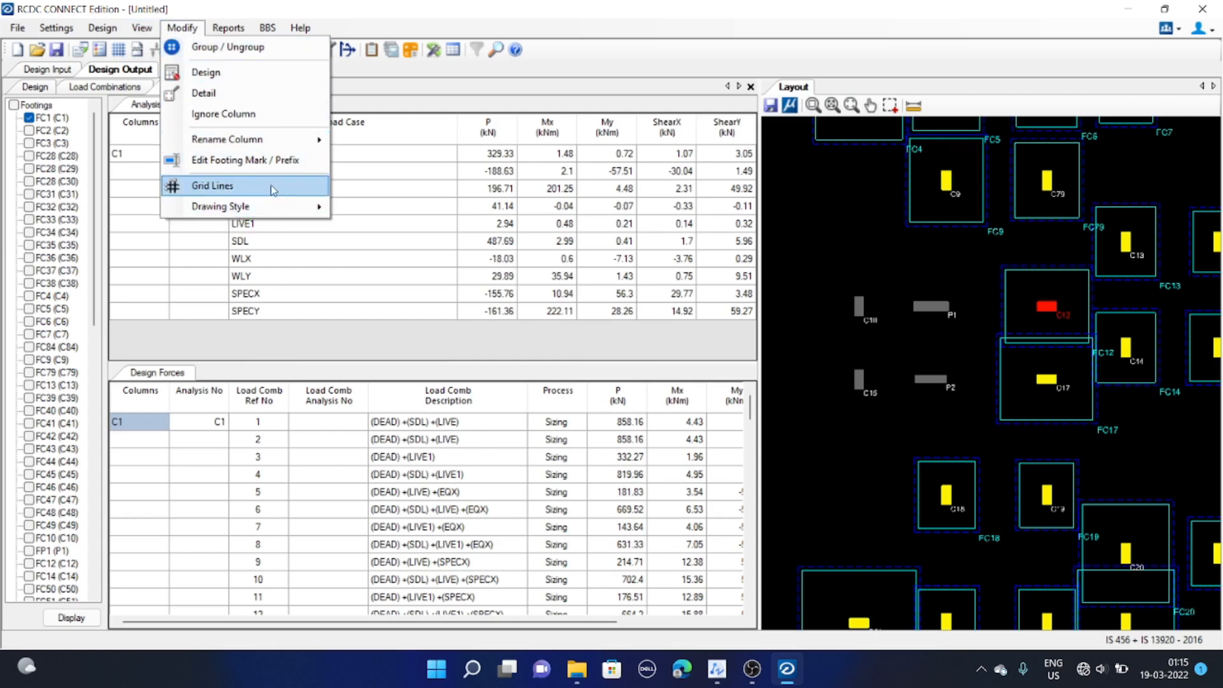
mouse_move(233, 207)
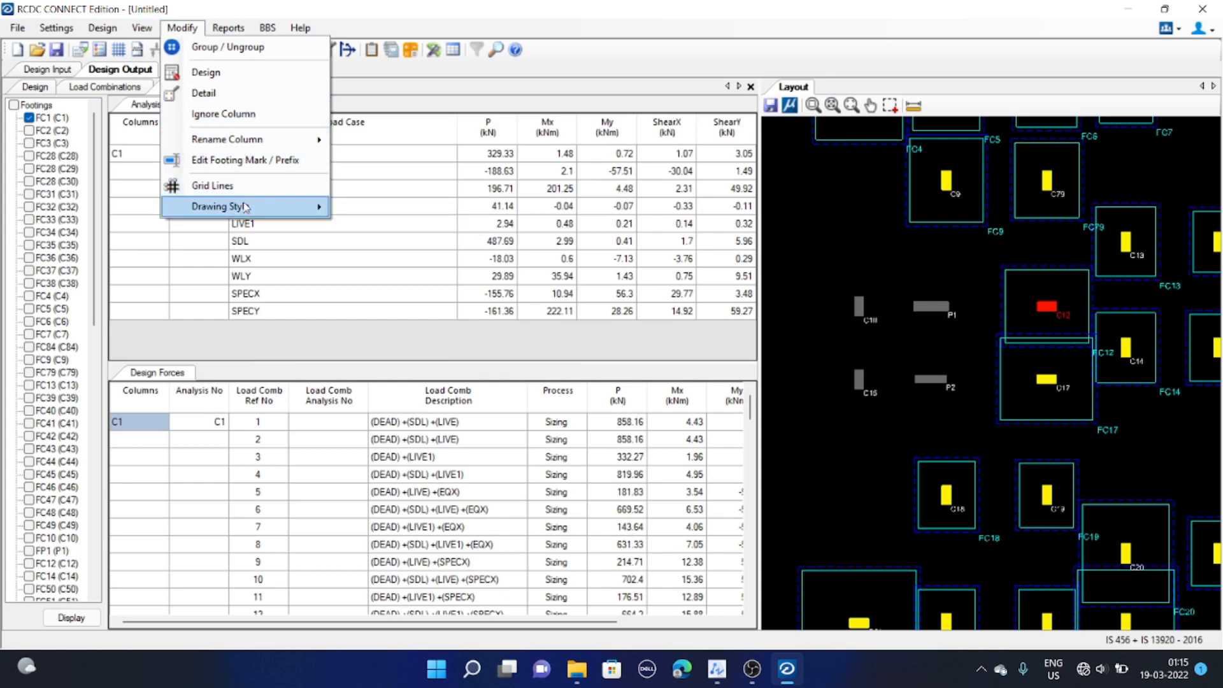
mouse_move(238, 30)
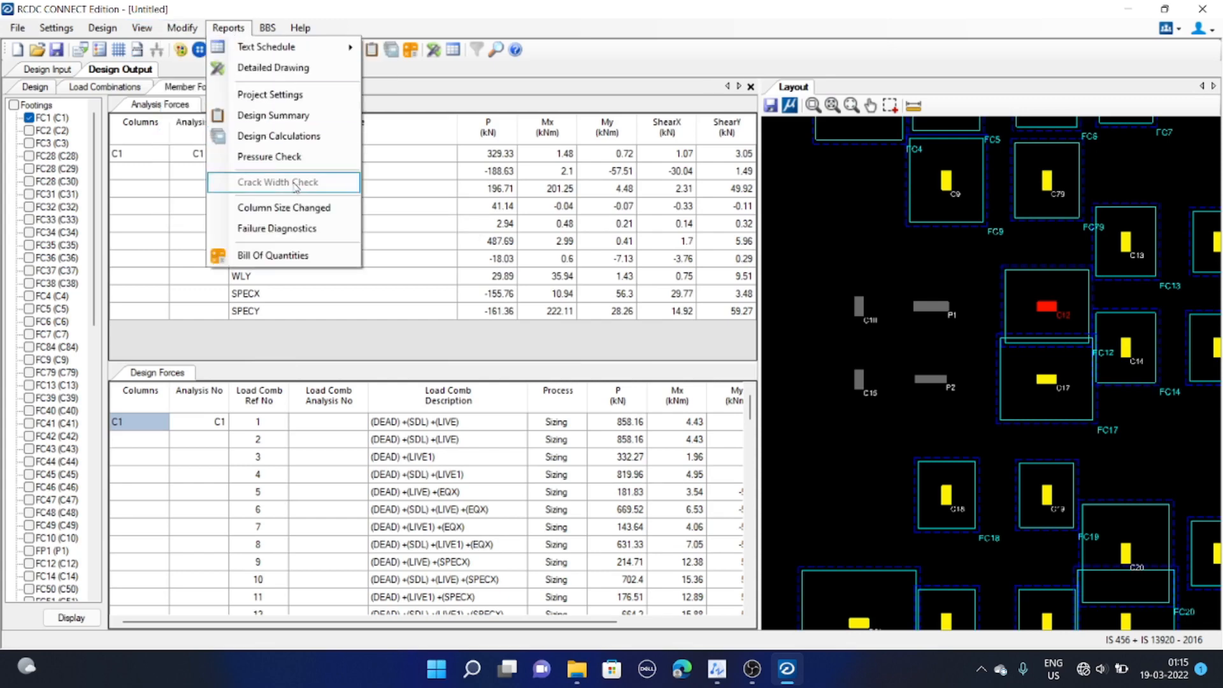
click(218, 31)
click(217, 31)
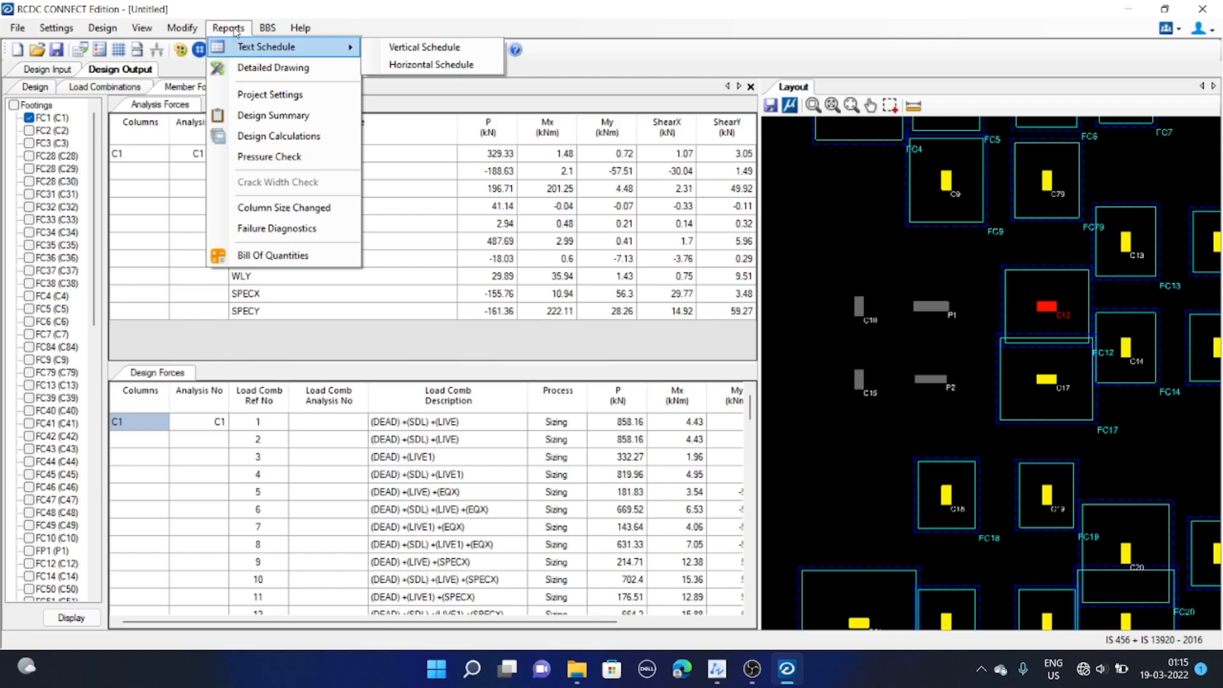
click(234, 32)
Zoom out and pan the layout to view the whole foundation plan
scroll(801, 167, down, 4)
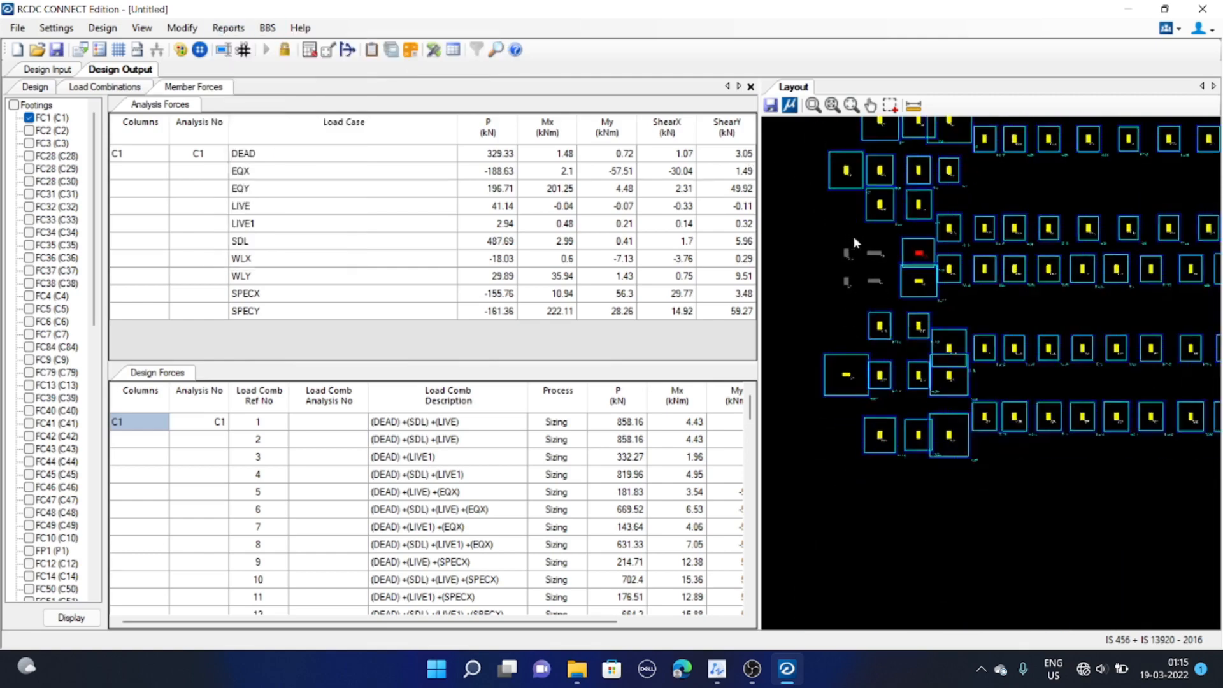
scroll(892, 331, down, 5)
scroll(899, 313, up, 3)
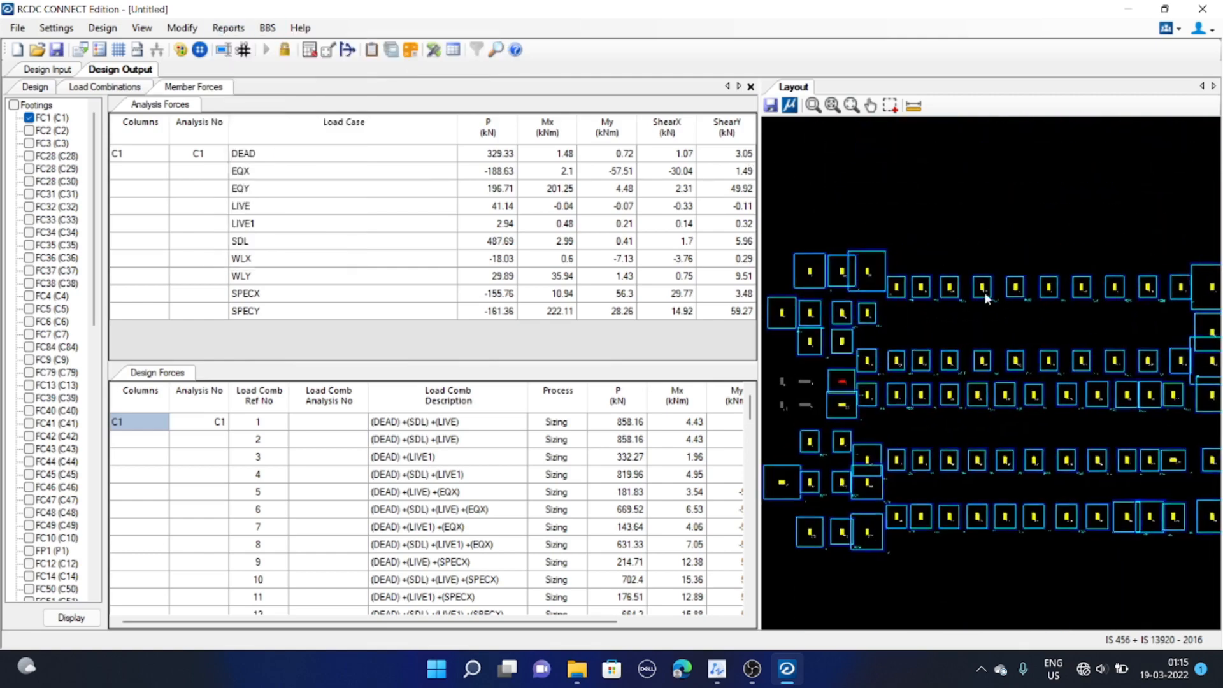
middle_drag(1023, 344, 1022, 340)
middle_drag(870, 282, 884, 264)
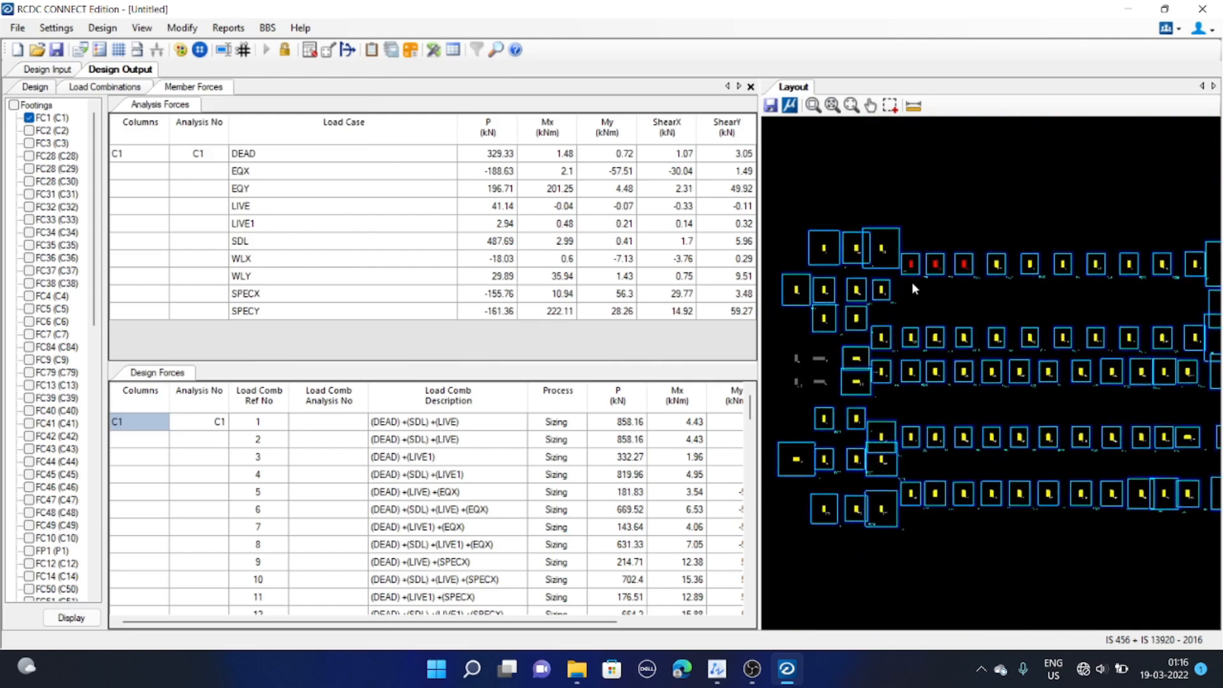
Export the footing layout drawing as a DXF file named FOOTING PLAN in the rcdc folder
click(771, 107)
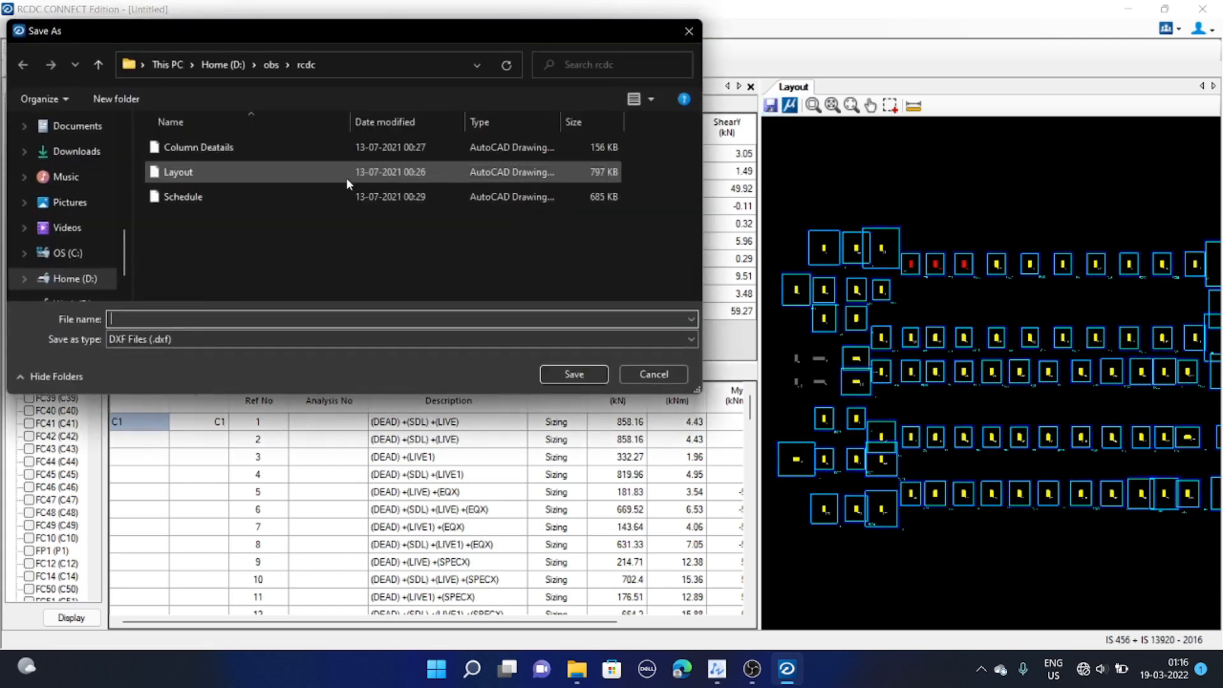
click(198, 323)
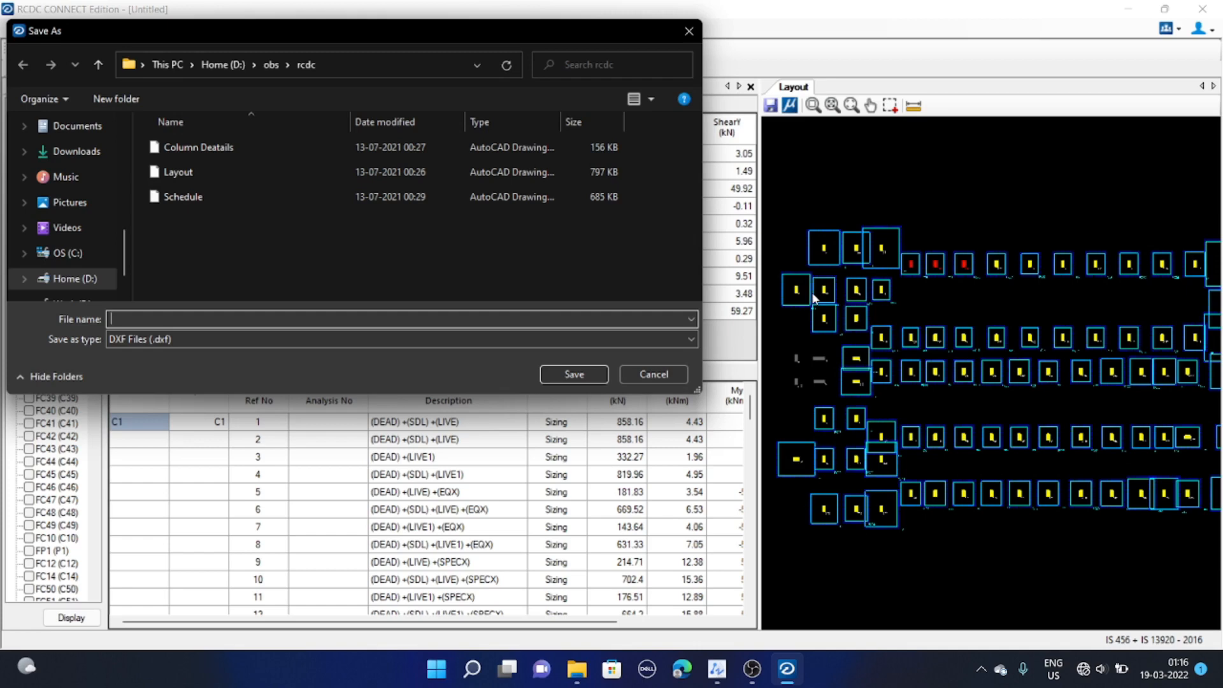
text(FOOTING PLAN)
click(585, 378)
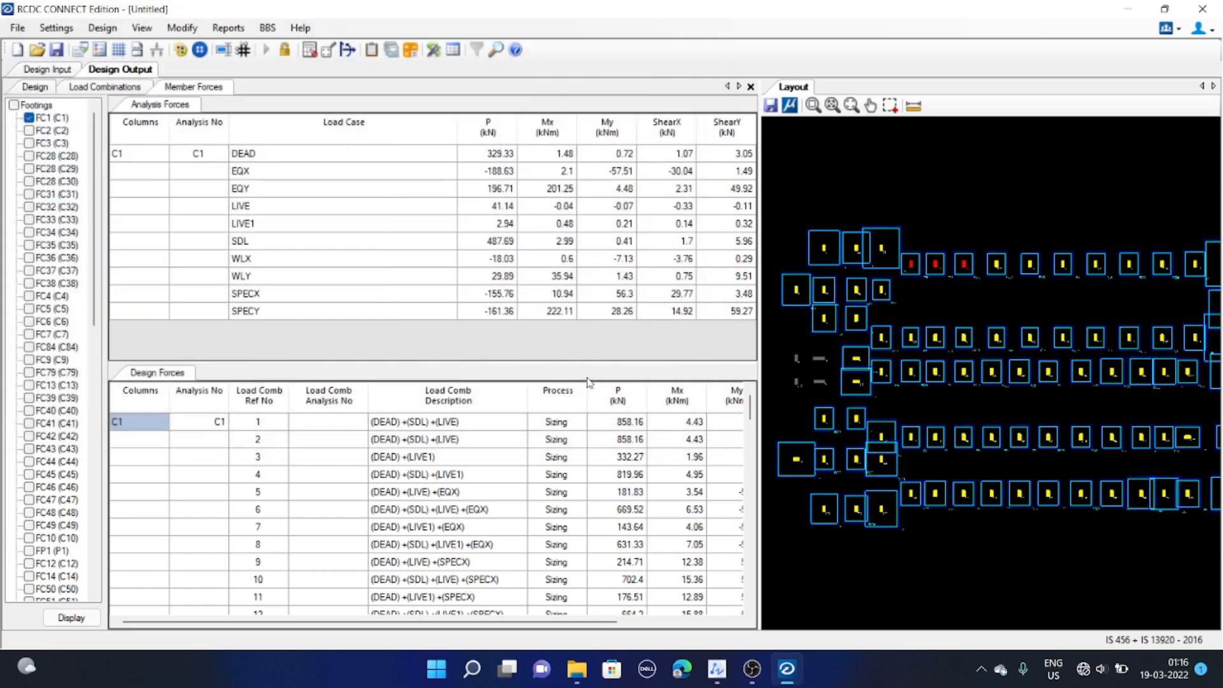
Open the FOOTING PLAN DXF file from the rcdc folder in ZWCAD
click(578, 666)
click(287, 255)
double_click(287, 255)
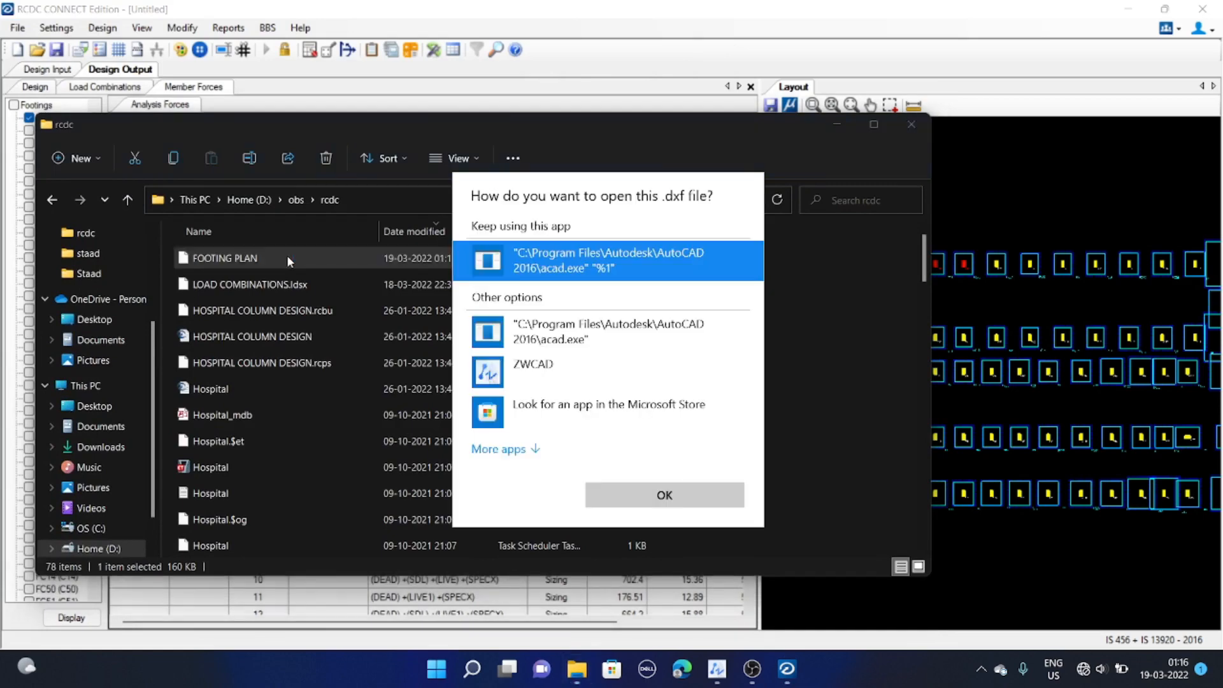
click(546, 374)
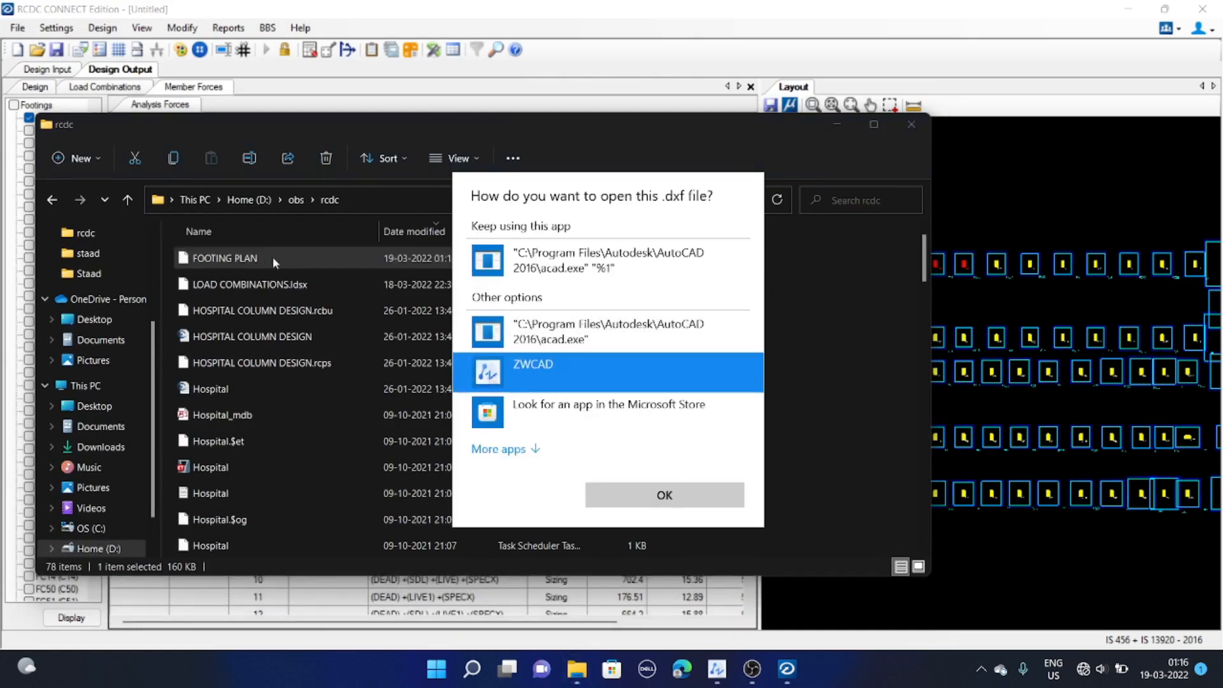
click(641, 495)
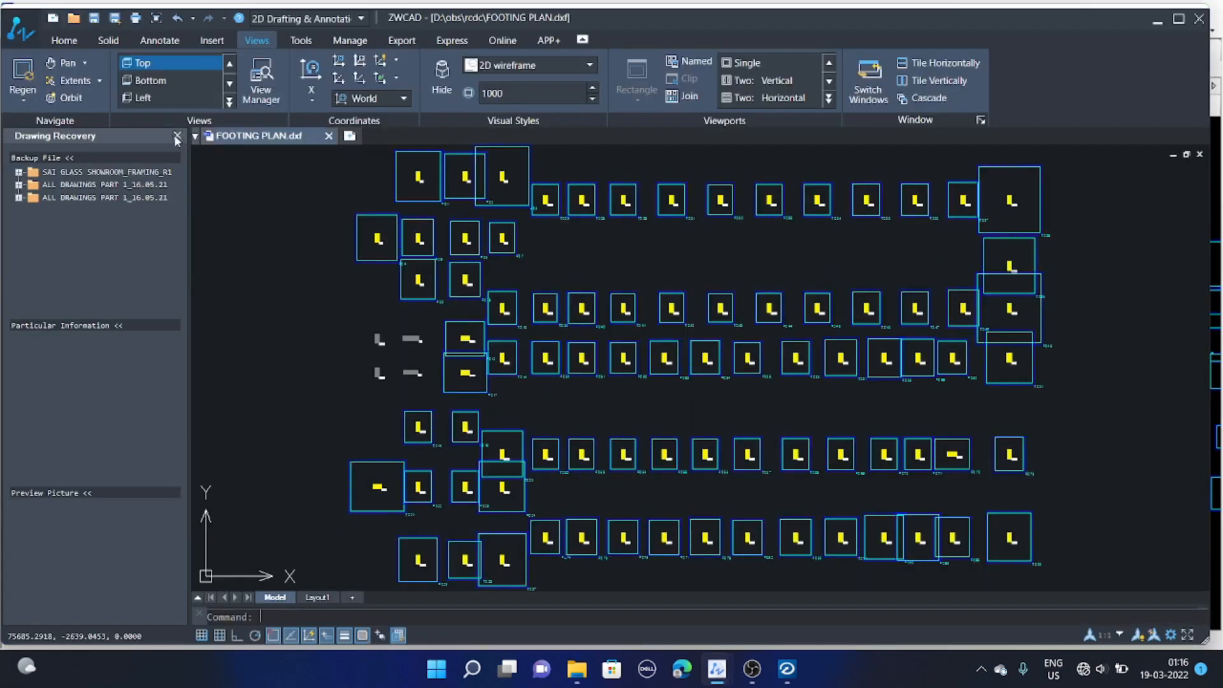
Examine the exported footing plan drawing in ZWCAD, and close it and the folder window to return to RCDC
click(177, 136)
scroll(515, 326, down, 4)
scroll(515, 333, up, 2)
middle_drag(516, 333, 454, 356)
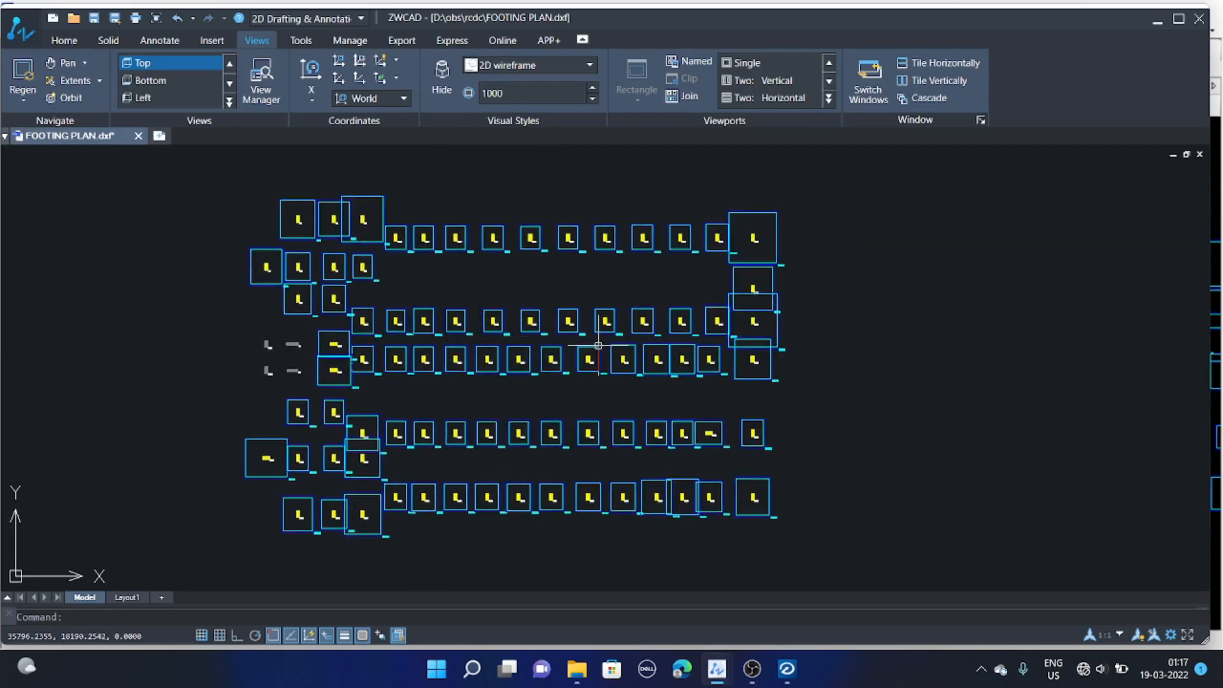
scroll(527, 409, up, 8)
scroll(385, 349, down, 8)
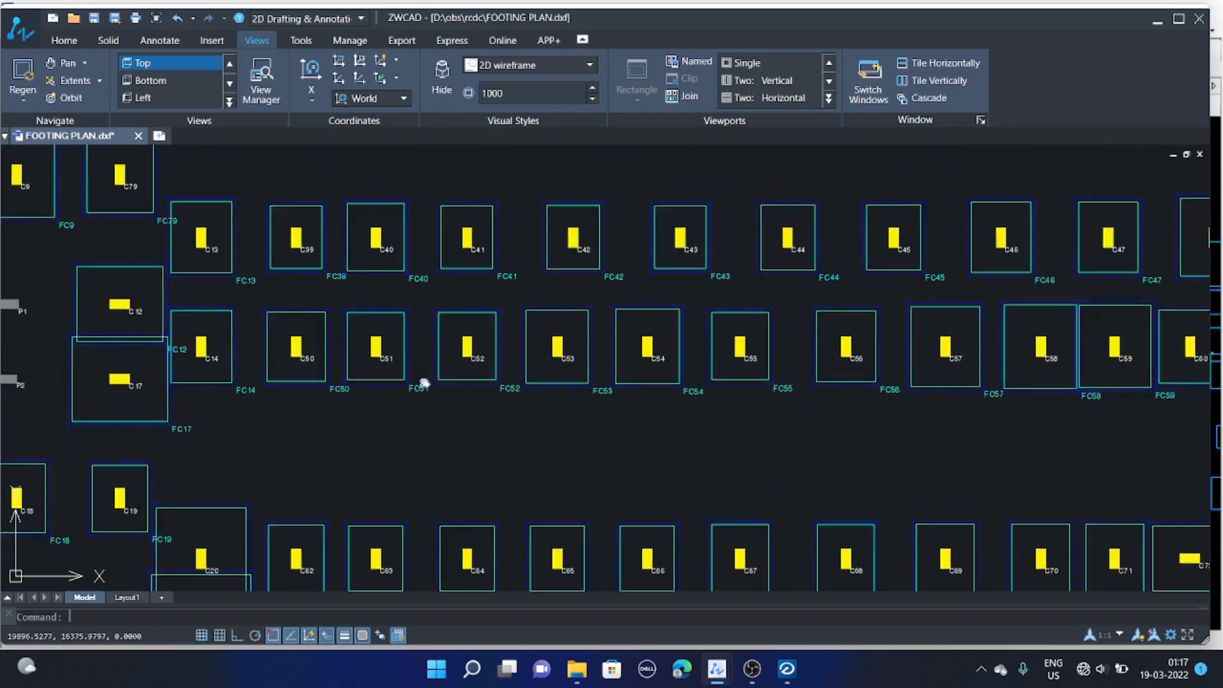
middle_drag(512, 355, 488, 392)
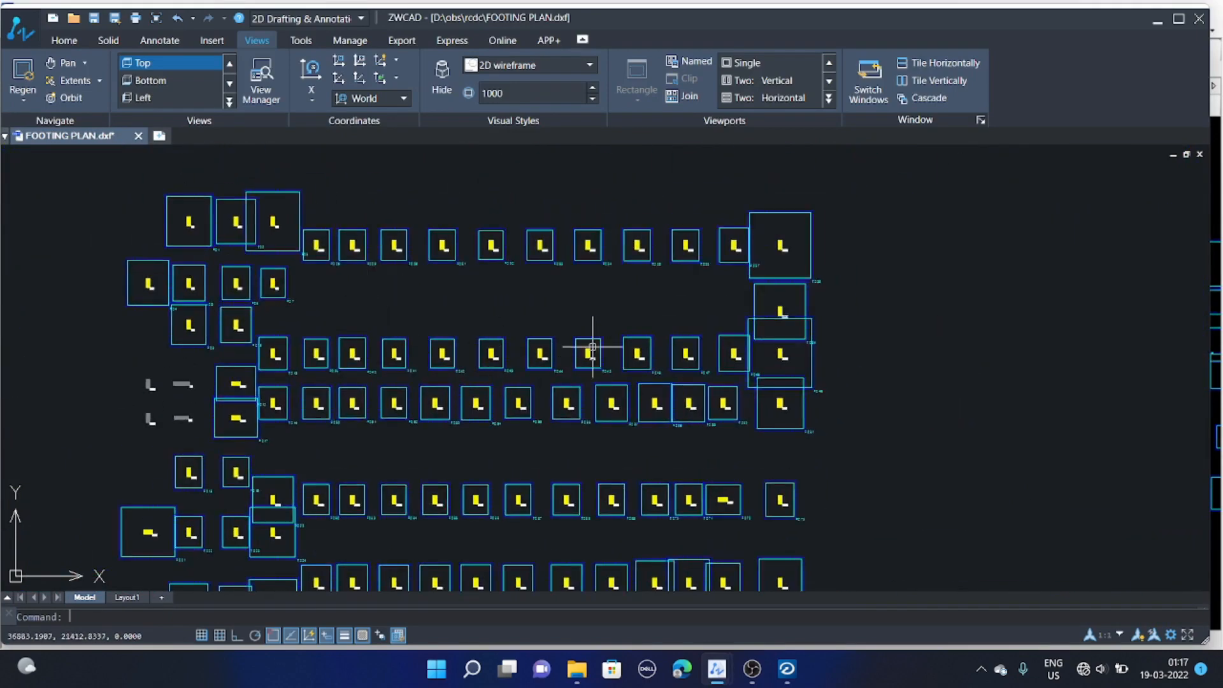
middle_drag(662, 299, 737, 255)
middle_drag(486, 335, 431, 333)
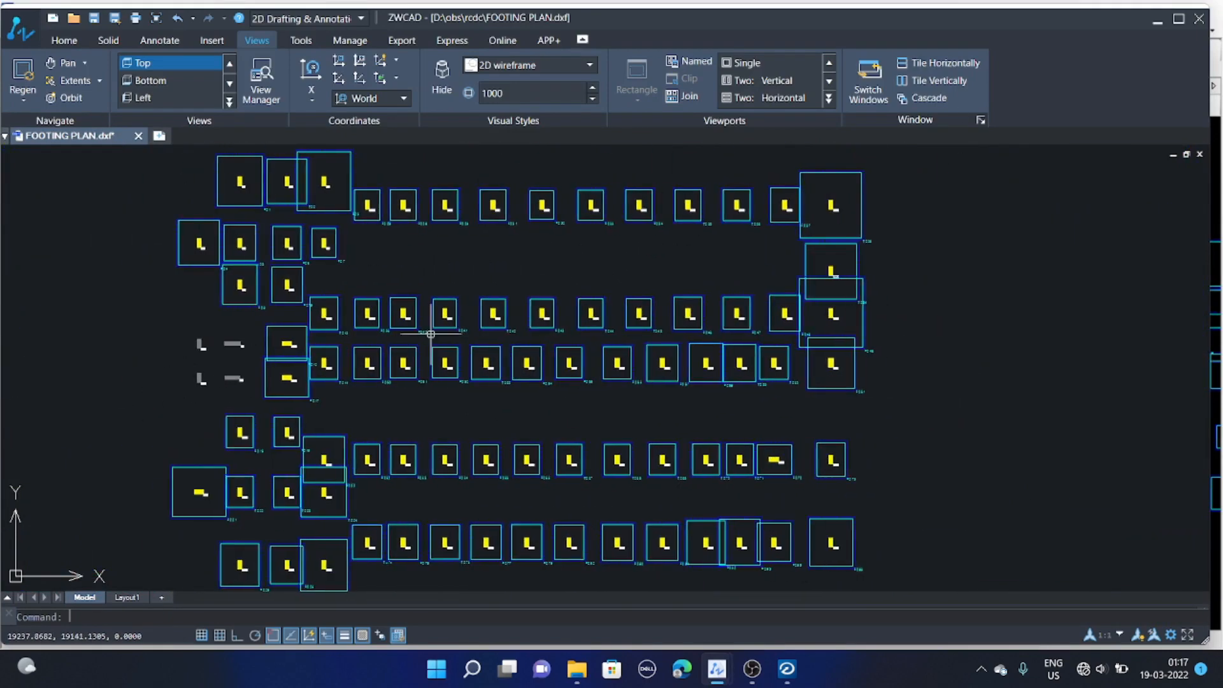
middle_drag(505, 311, 522, 311)
click(1158, 19)
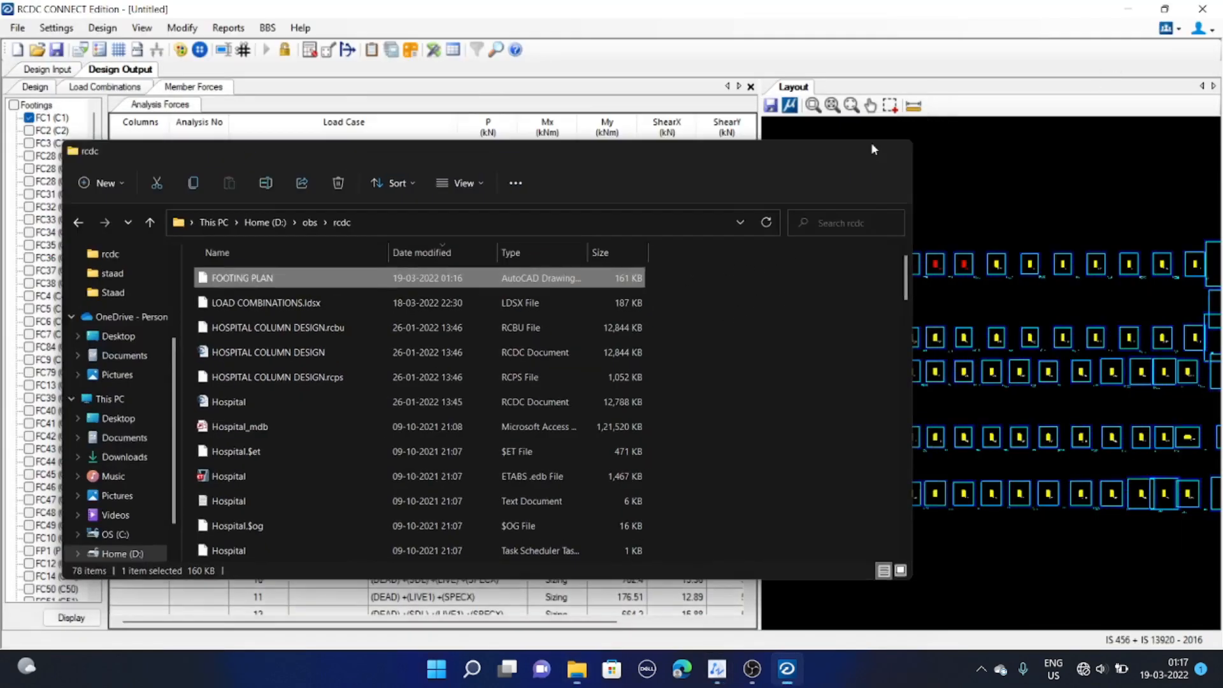
click(911, 123)
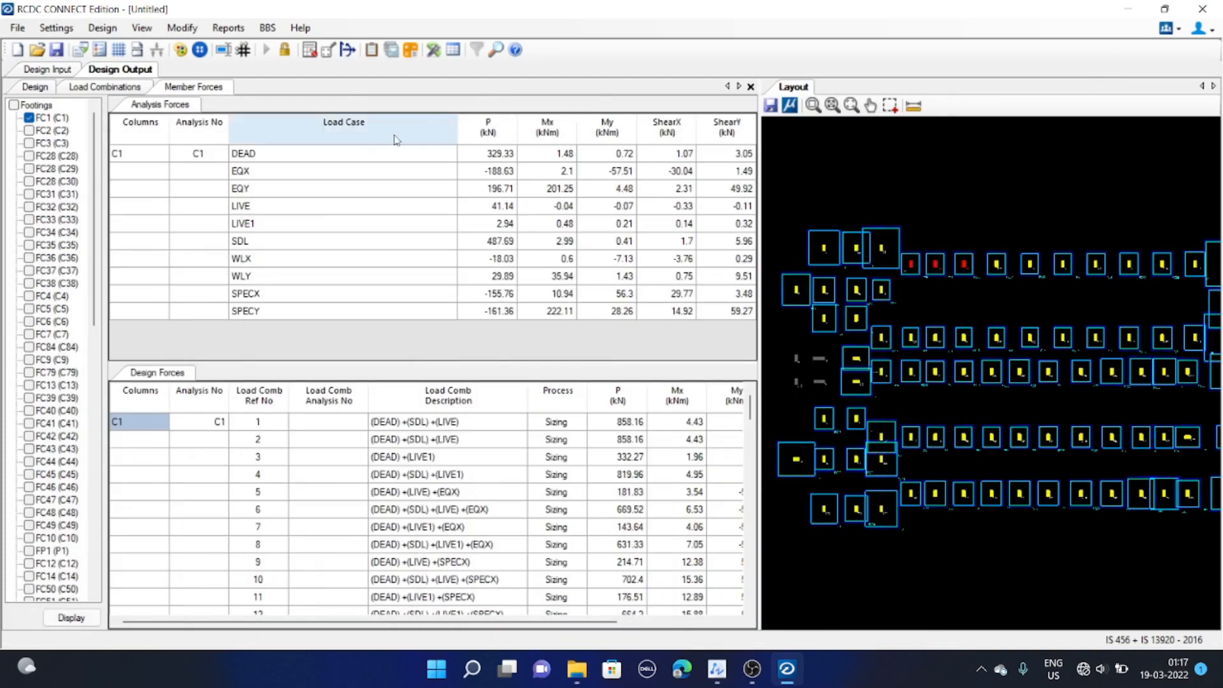
Generate the vertical text schedule of footings and scroll through its dimensions and reinforcement
click(232, 30)
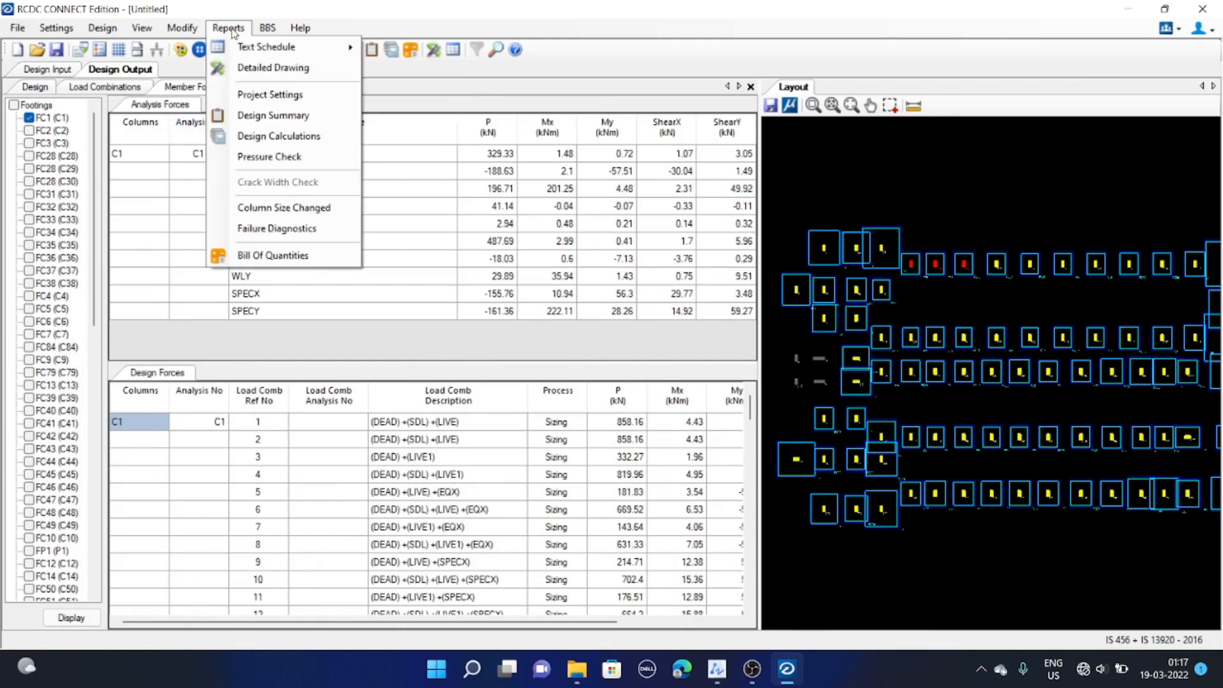
click(107, 93)
click(52, 91)
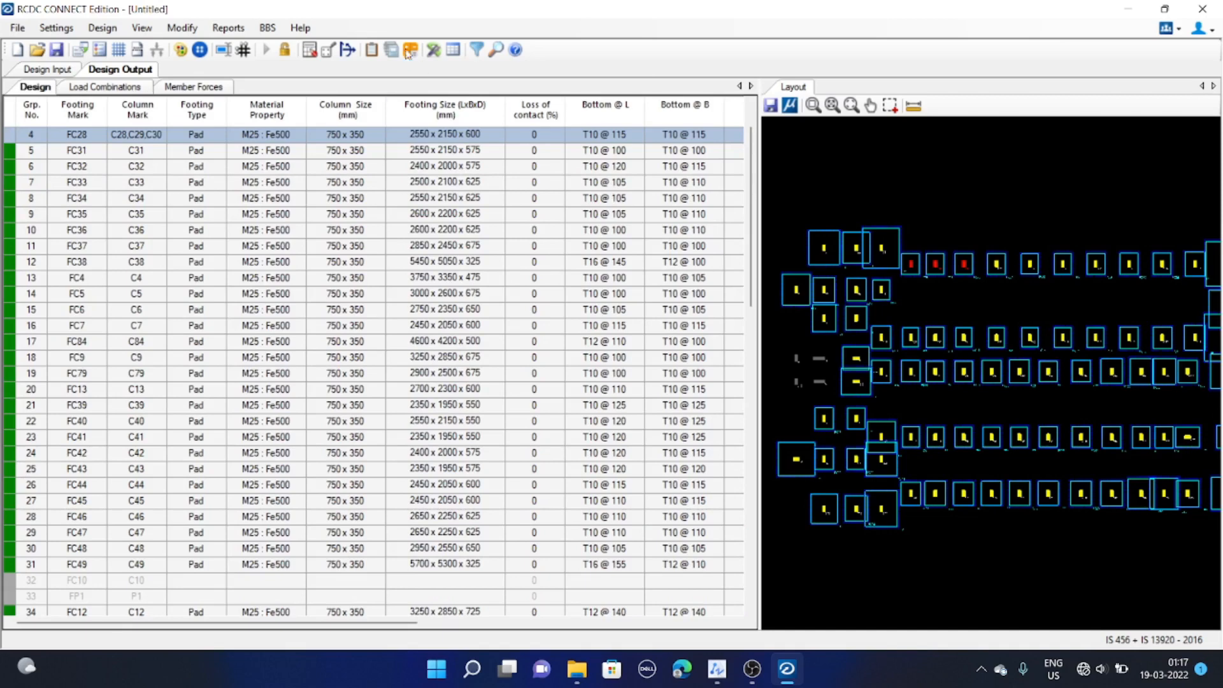
click(227, 28)
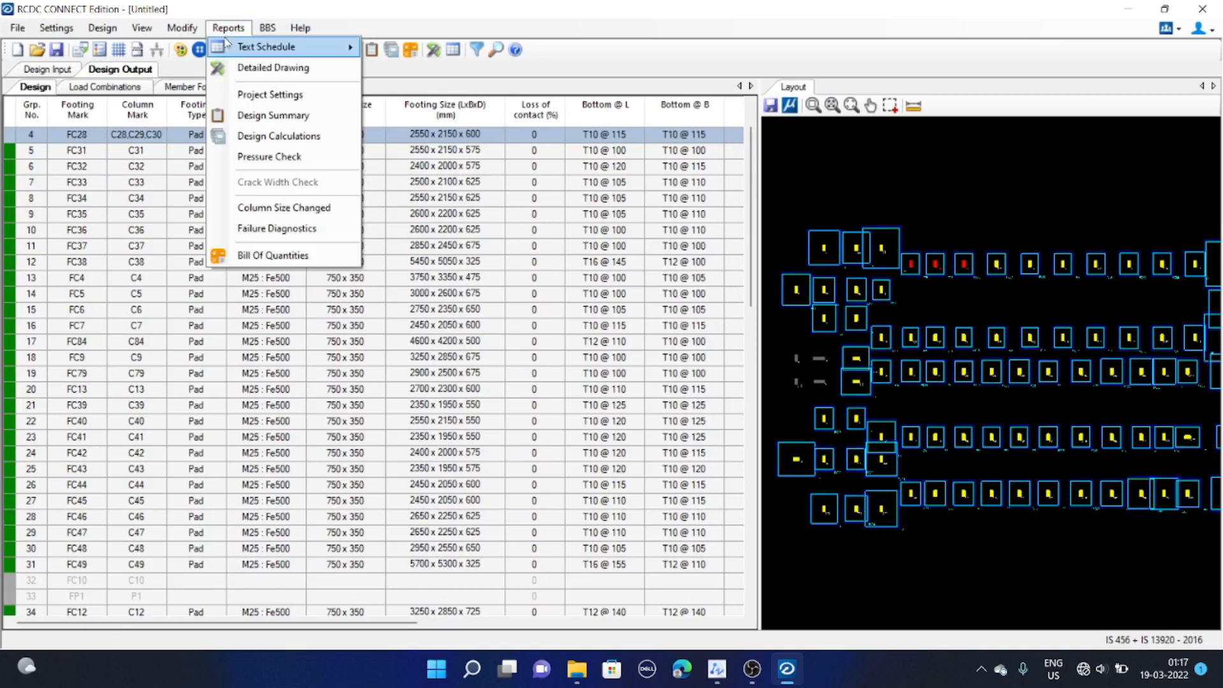
mouse_move(227, 42)
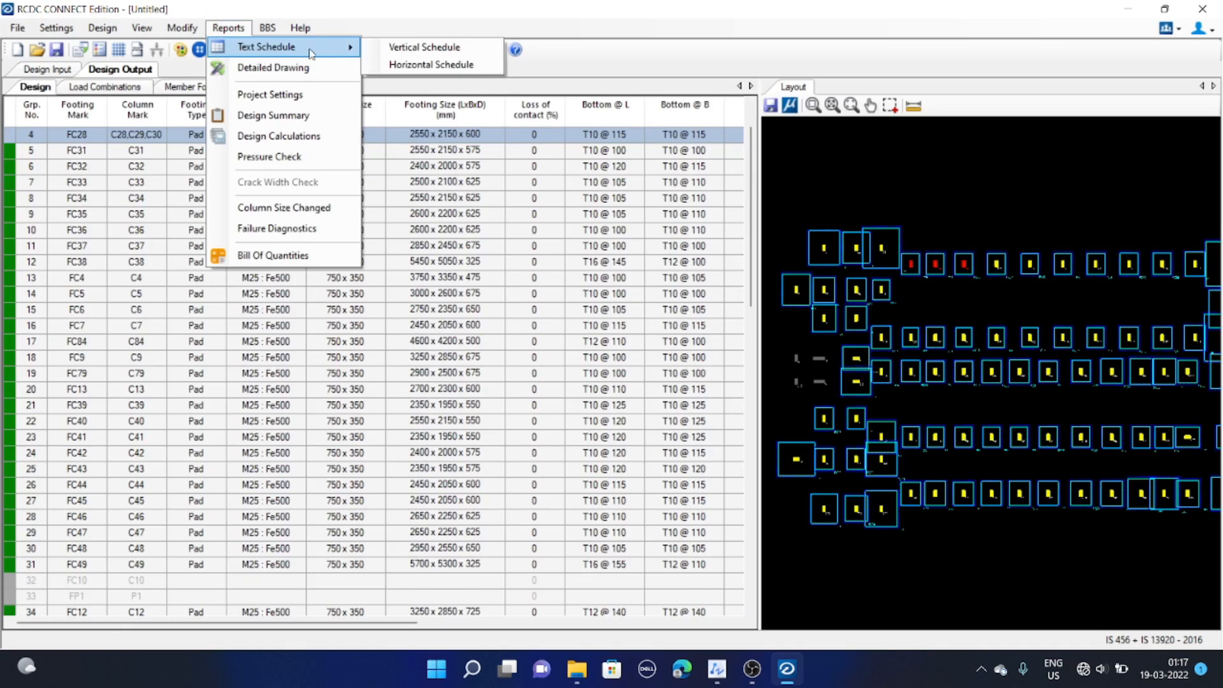
click(412, 47)
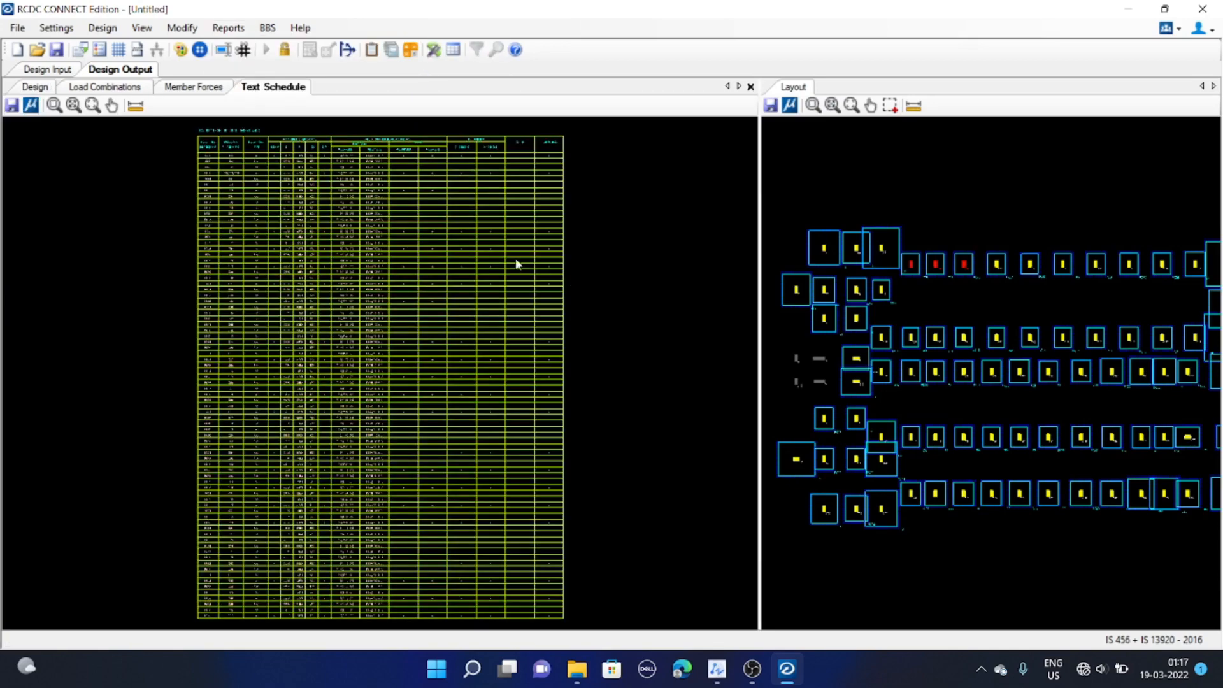
scroll(380, 270, up, 5)
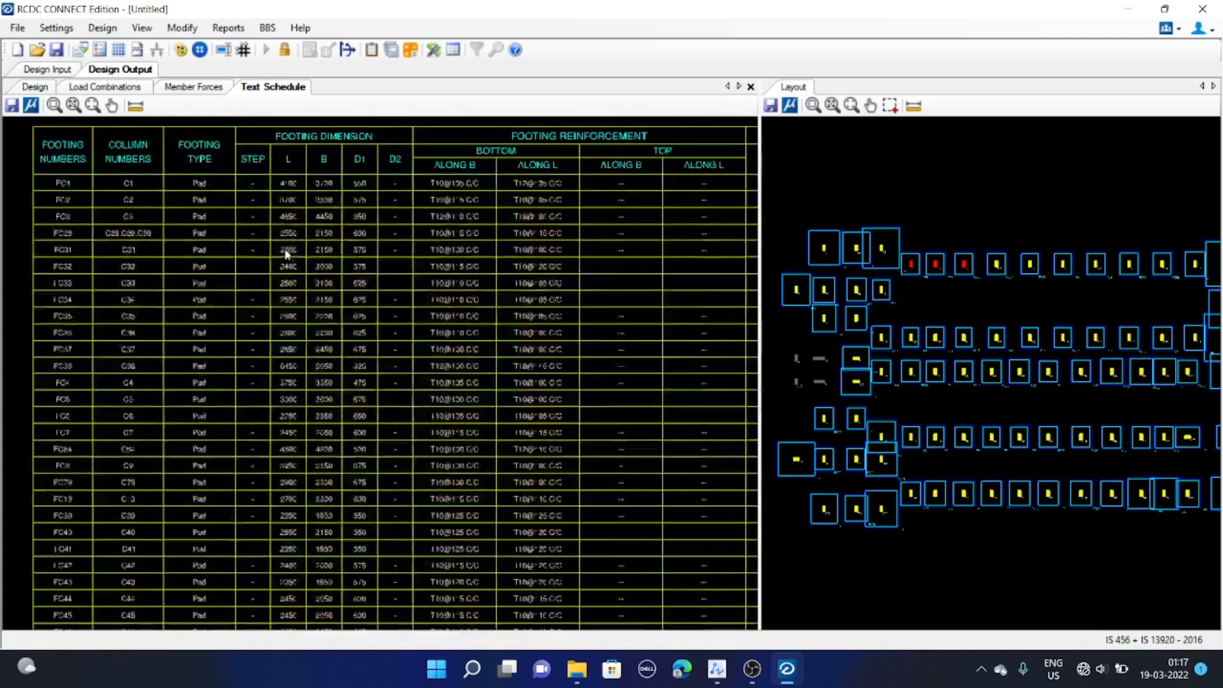
scroll(293, 253, down, 5)
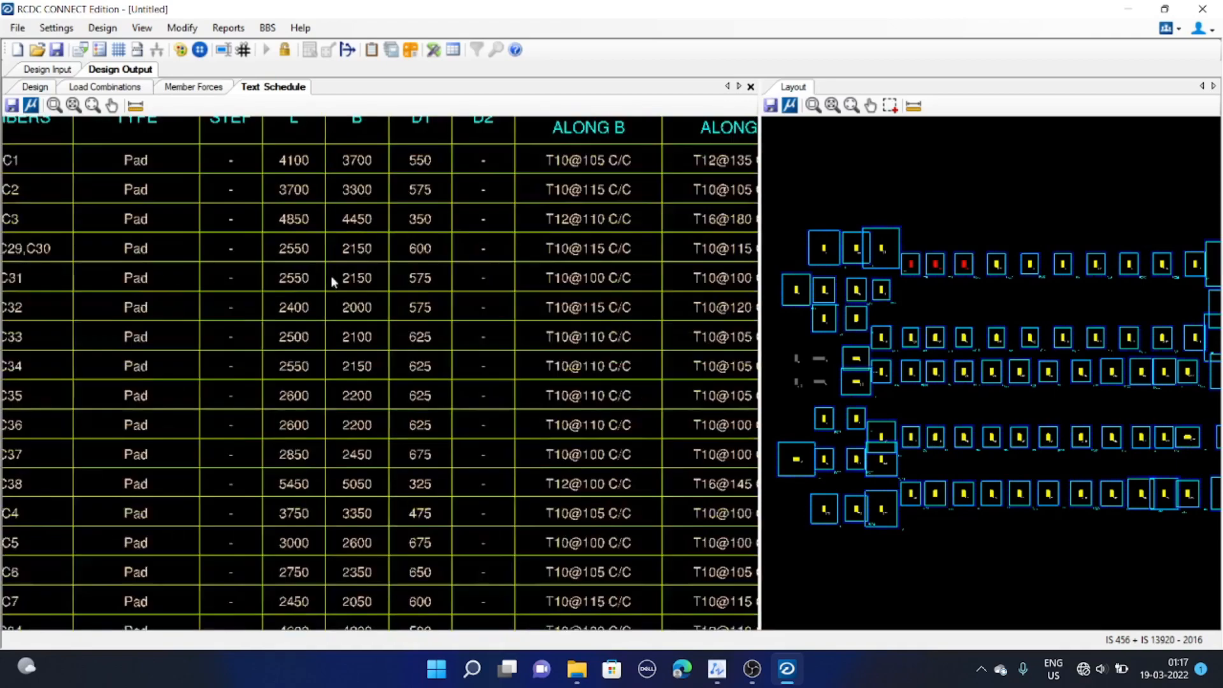
scroll(355, 274, down, 1)
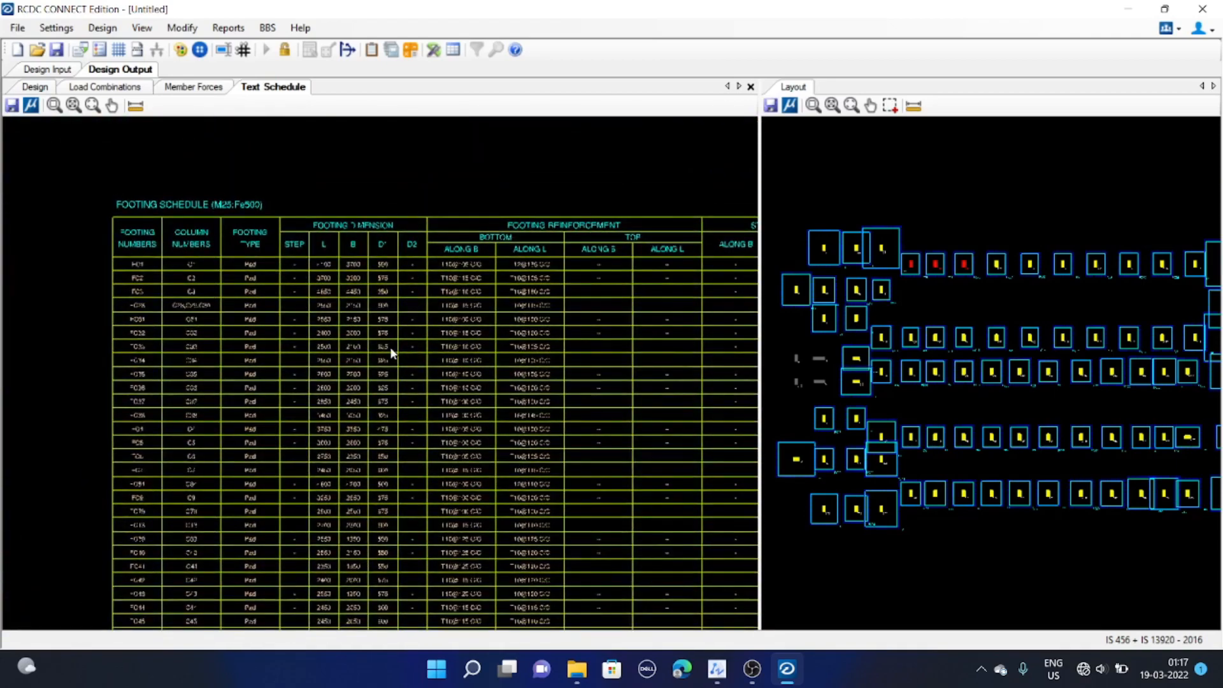
scroll(318, 299, up, 4)
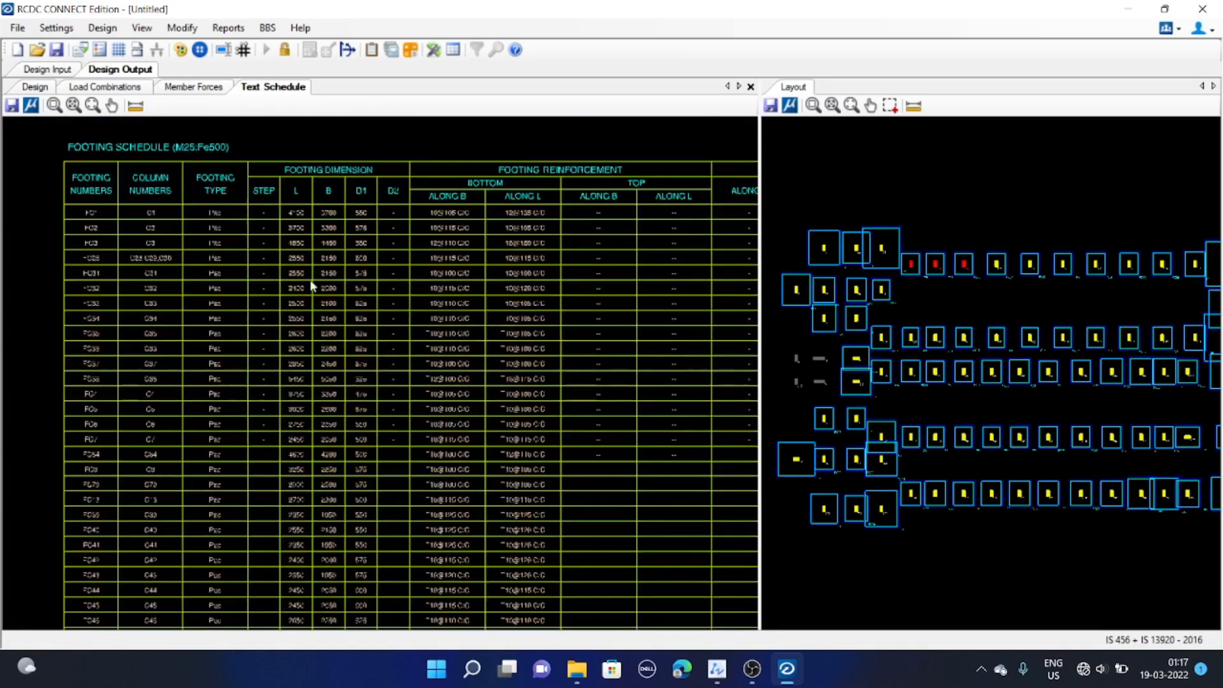
scroll(400, 318, up, 4)
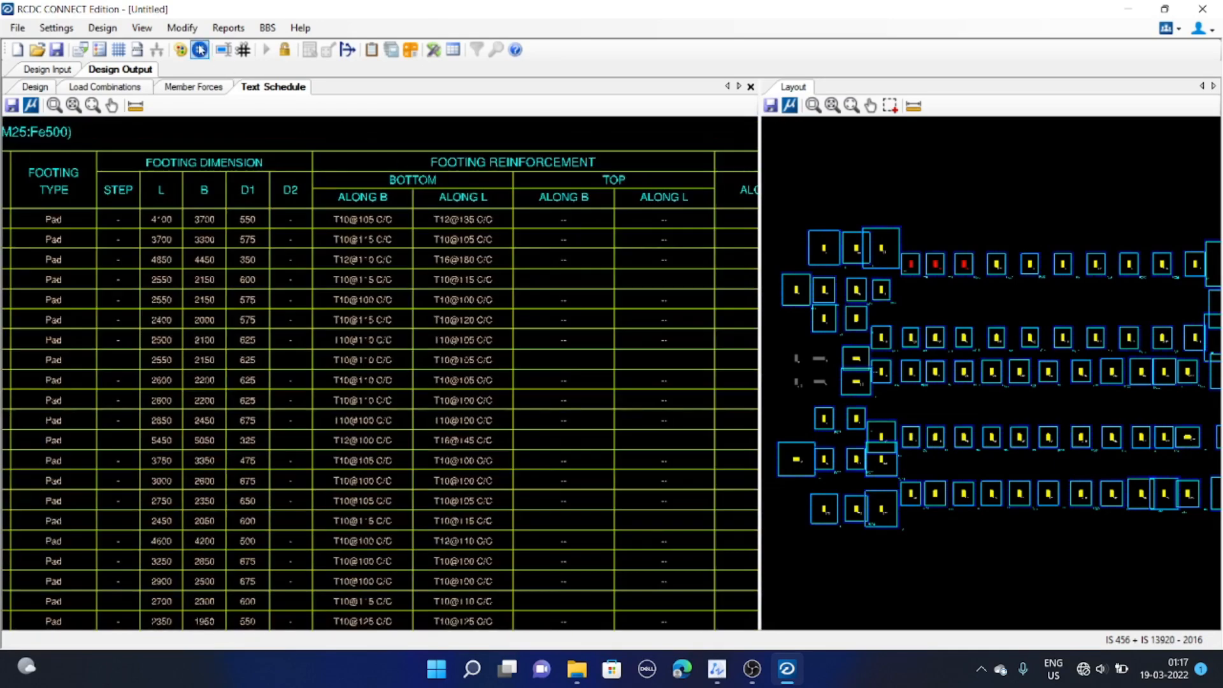
Generate the horizontal text schedule of footings and pan through its columns
click(228, 27)
mouse_move(237, 51)
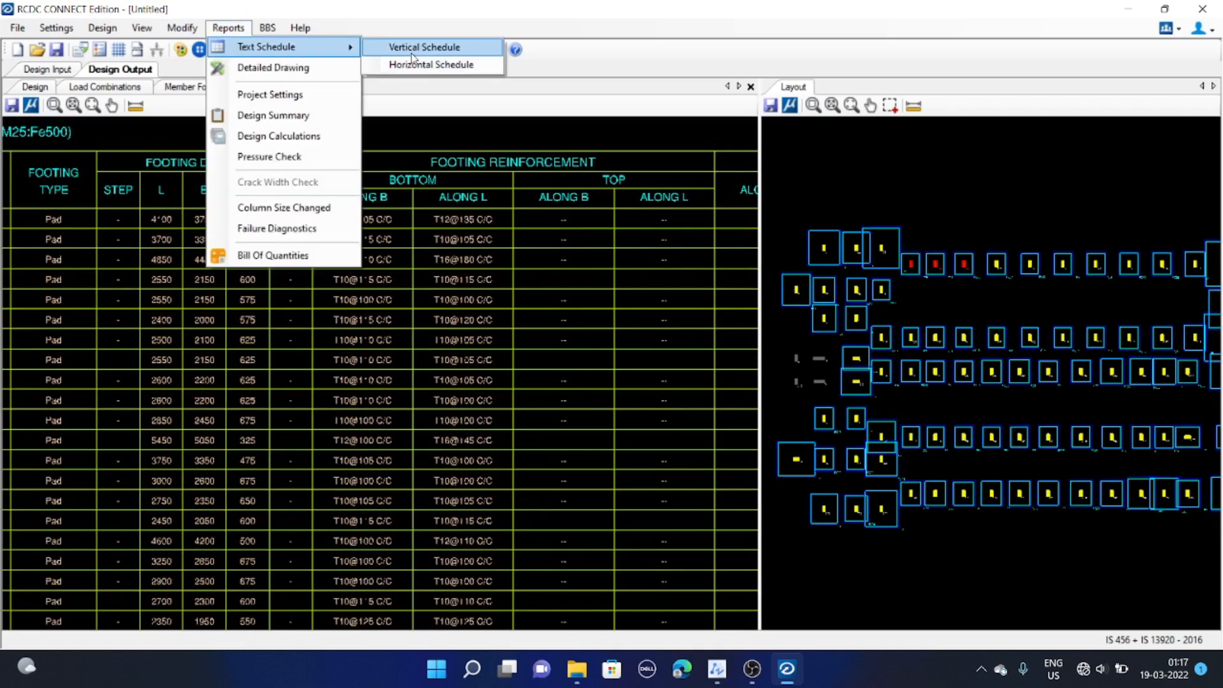
click(413, 62)
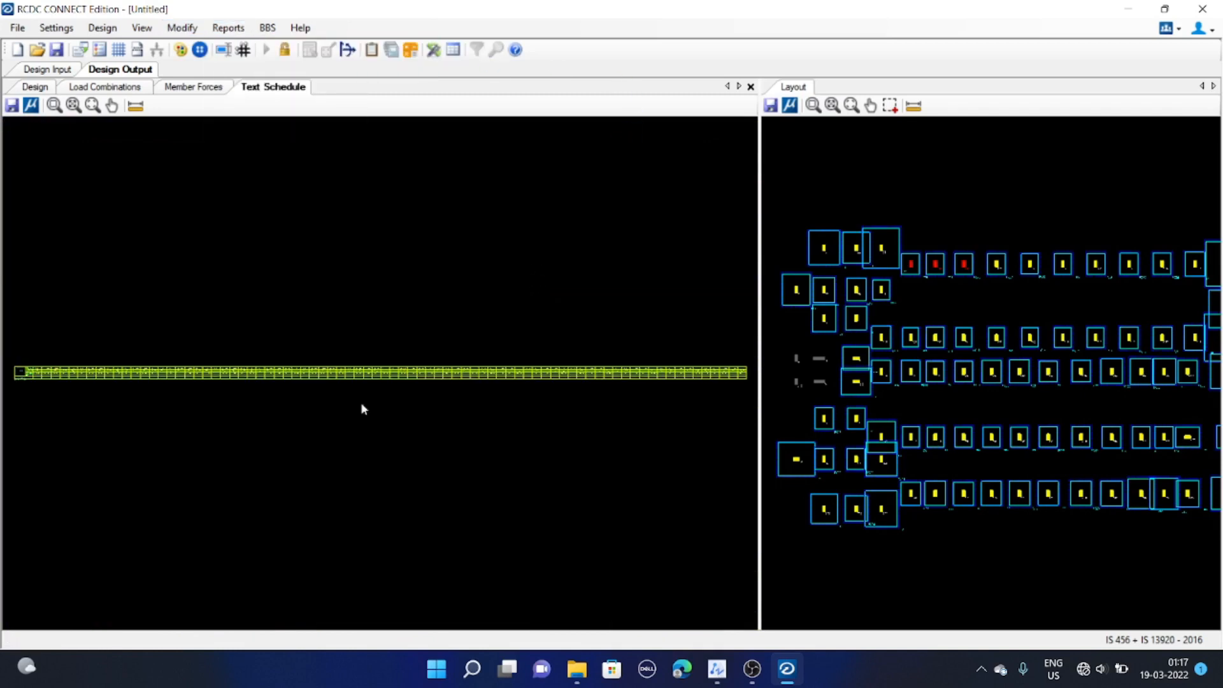
scroll(264, 397, up, 8)
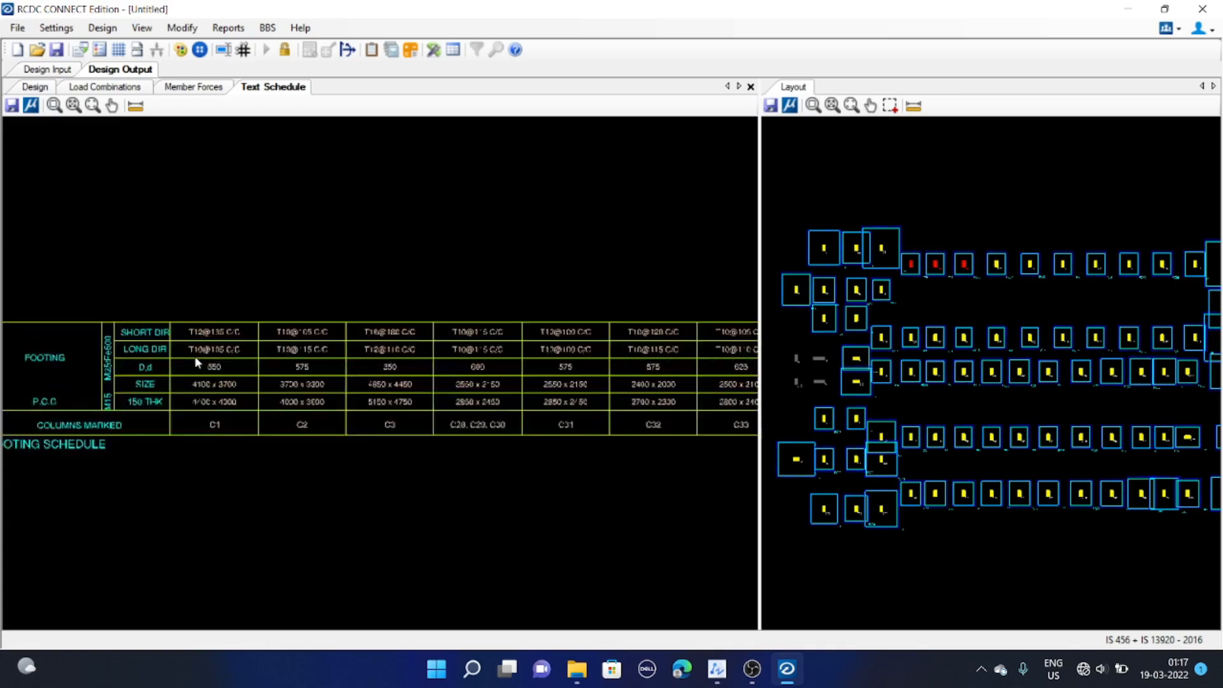
scroll(194, 362, up, 3)
middle_drag(519, 383, 163, 322)
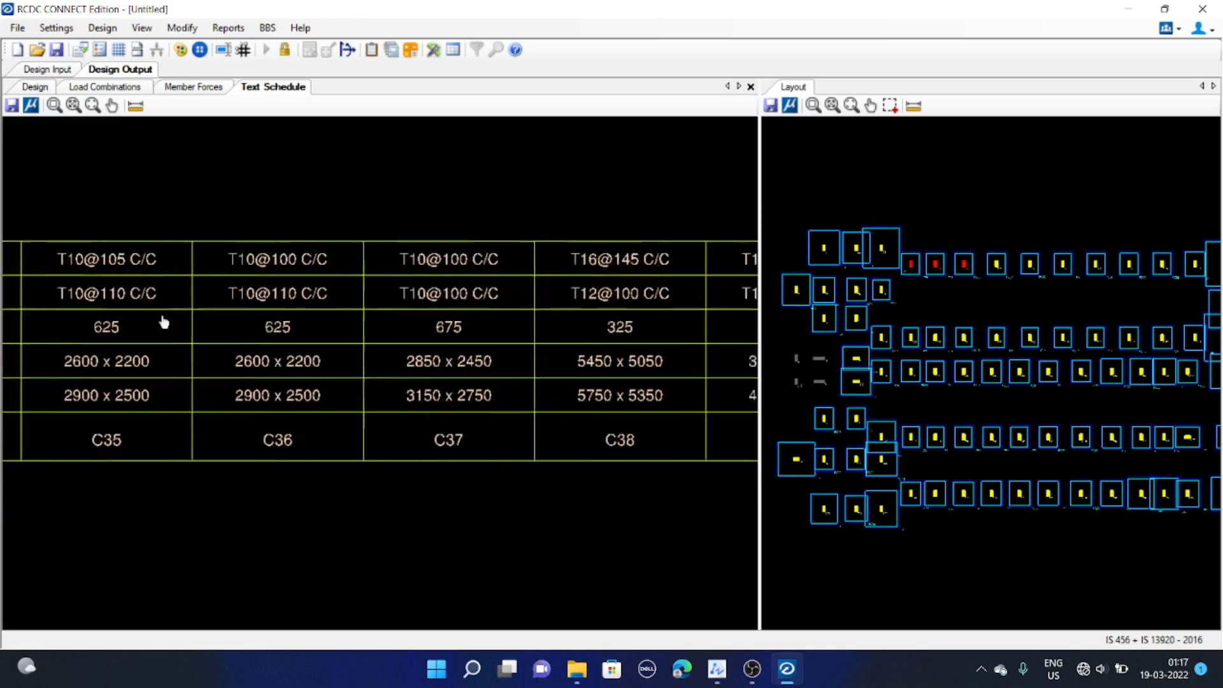
middle_drag(426, 358, 545, 362)
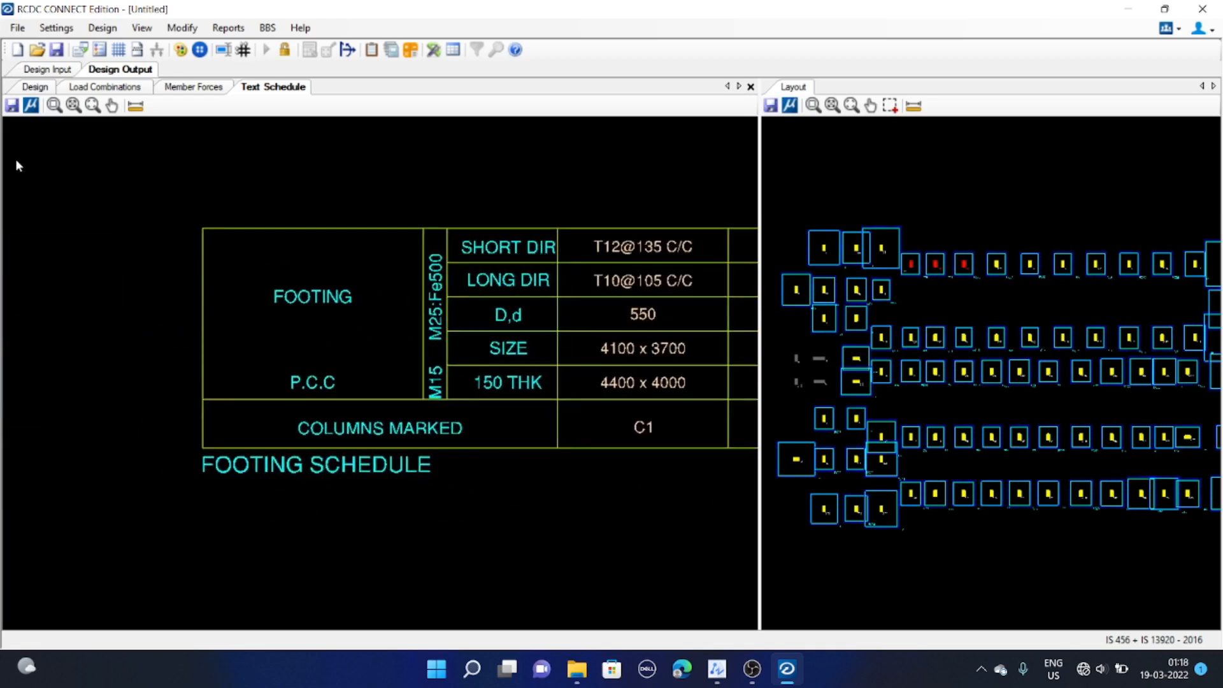
Save the project as HOSPITAL FOOTING DESIGN in the rcdc folder
click(12, 108)
click(651, 390)
click(56, 50)
click(230, 148)
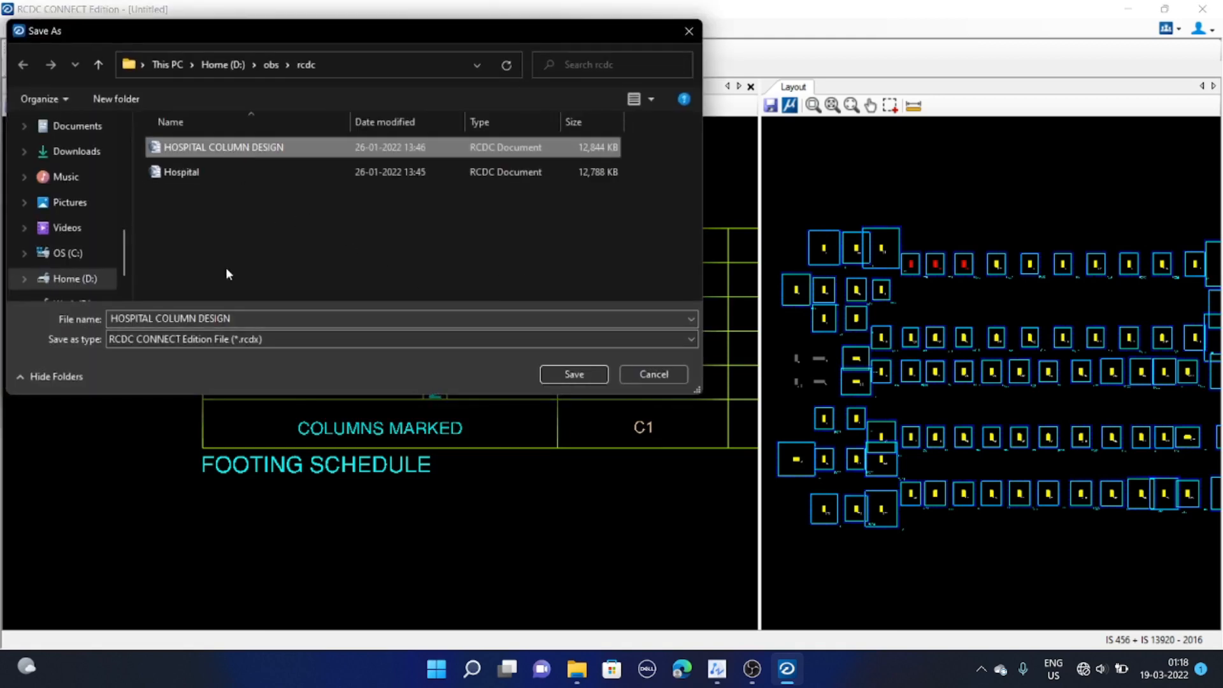
click(226, 319)
drag(156, 318, 189, 321)
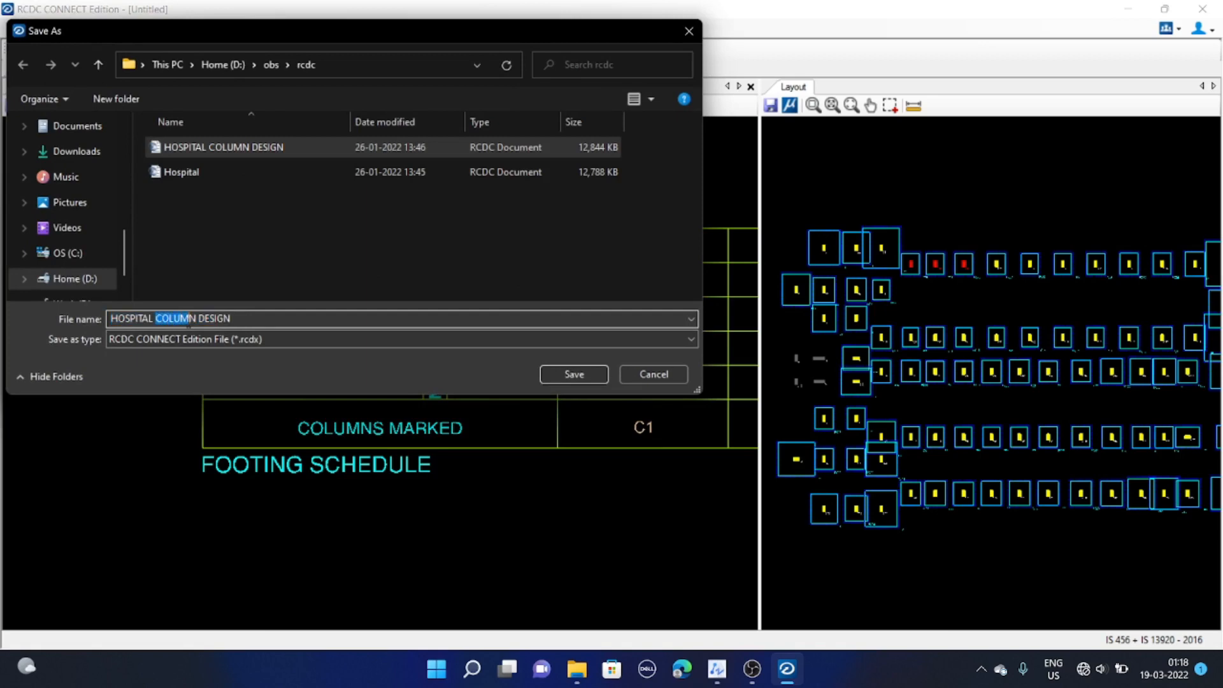
text(FOOTING)
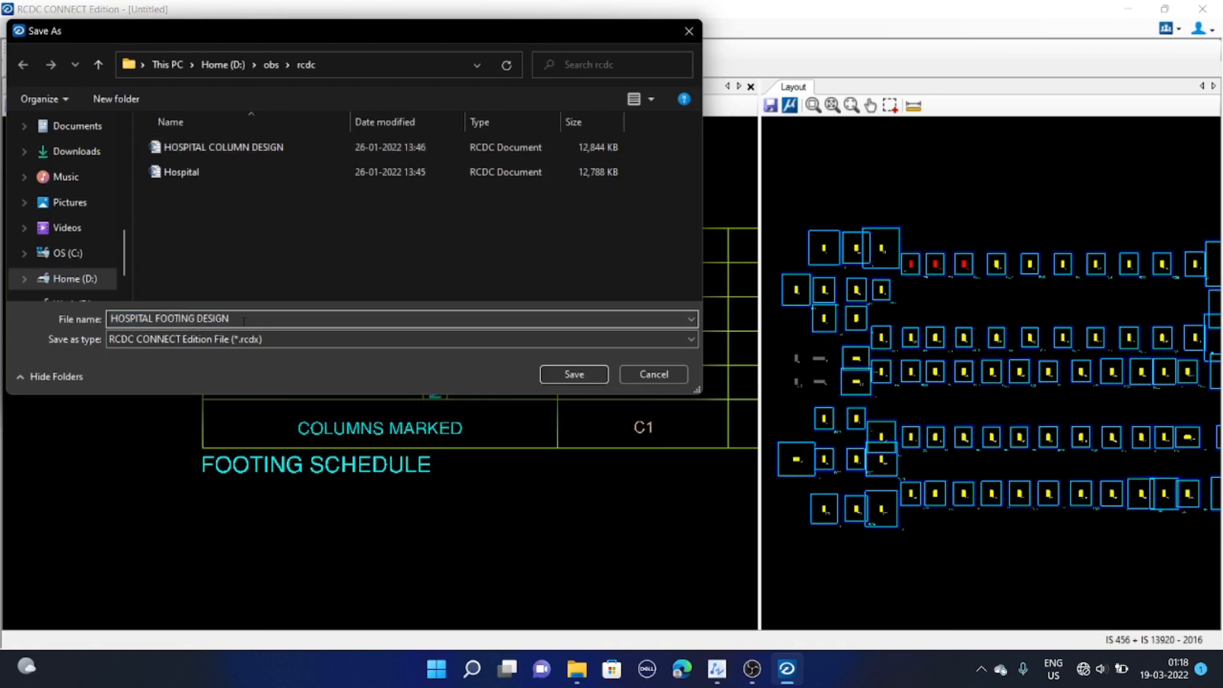
click(566, 373)
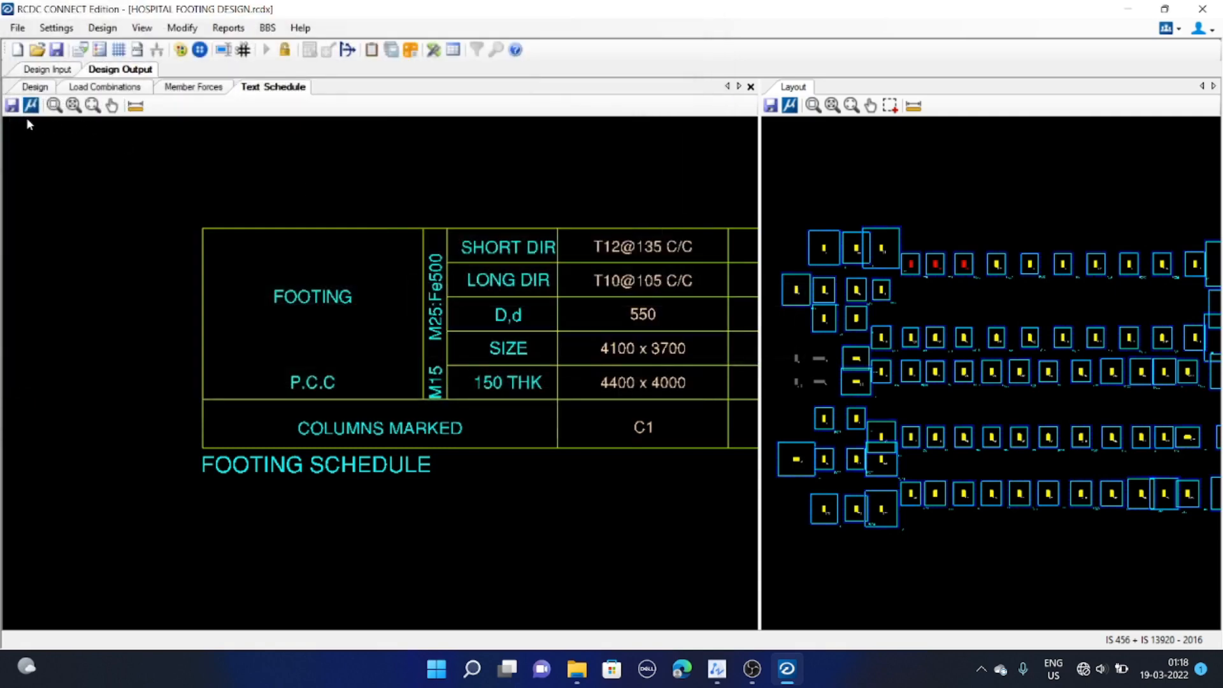
Export the footing schedule as a DXF file named FOOTING SCHEDULE in the rcdc folder
click(12, 107)
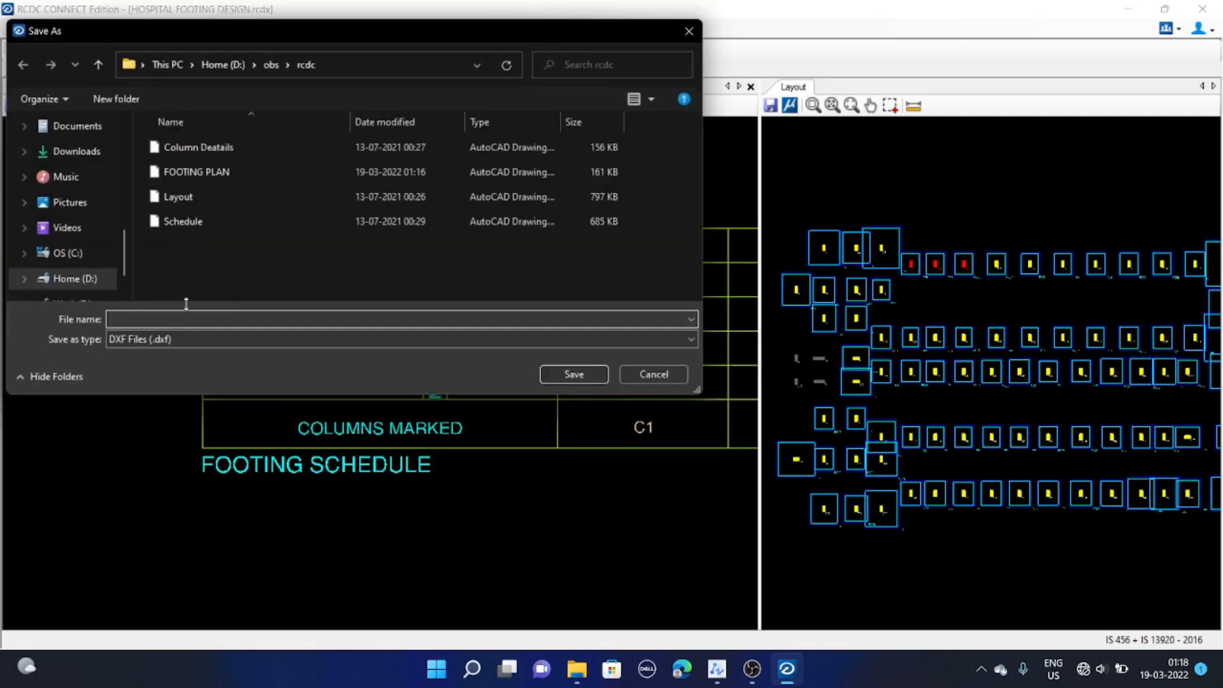
click(194, 172)
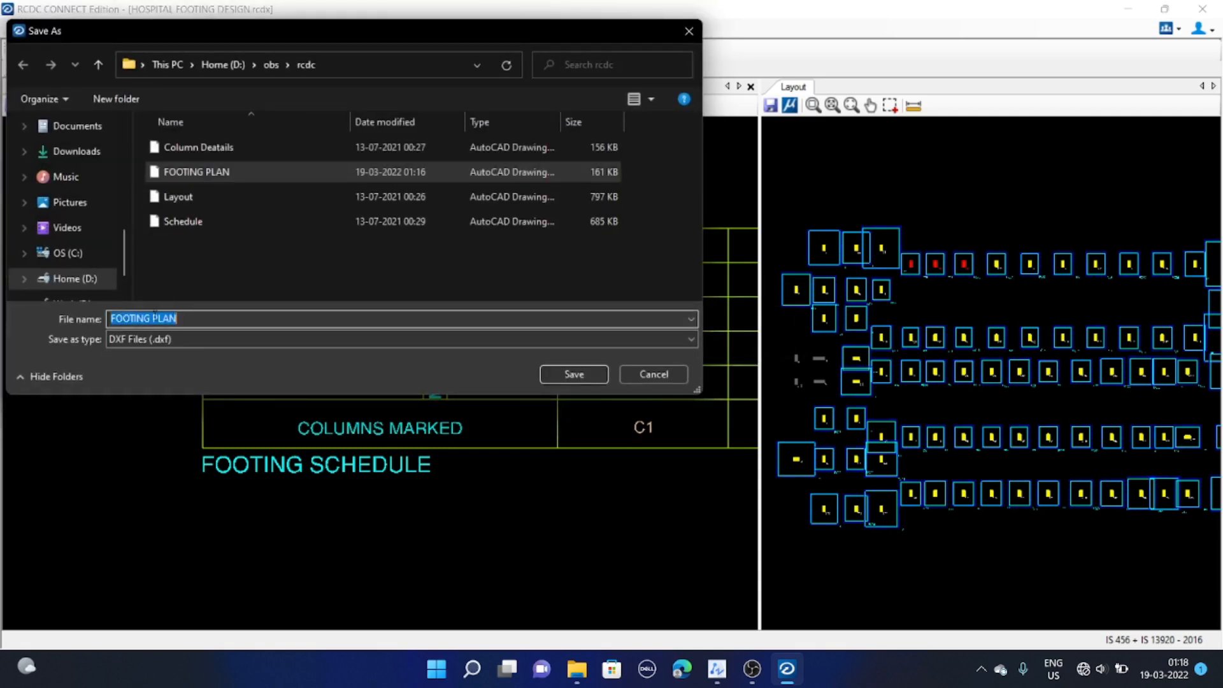
double_click(379, 317)
text(SCHEDULE)
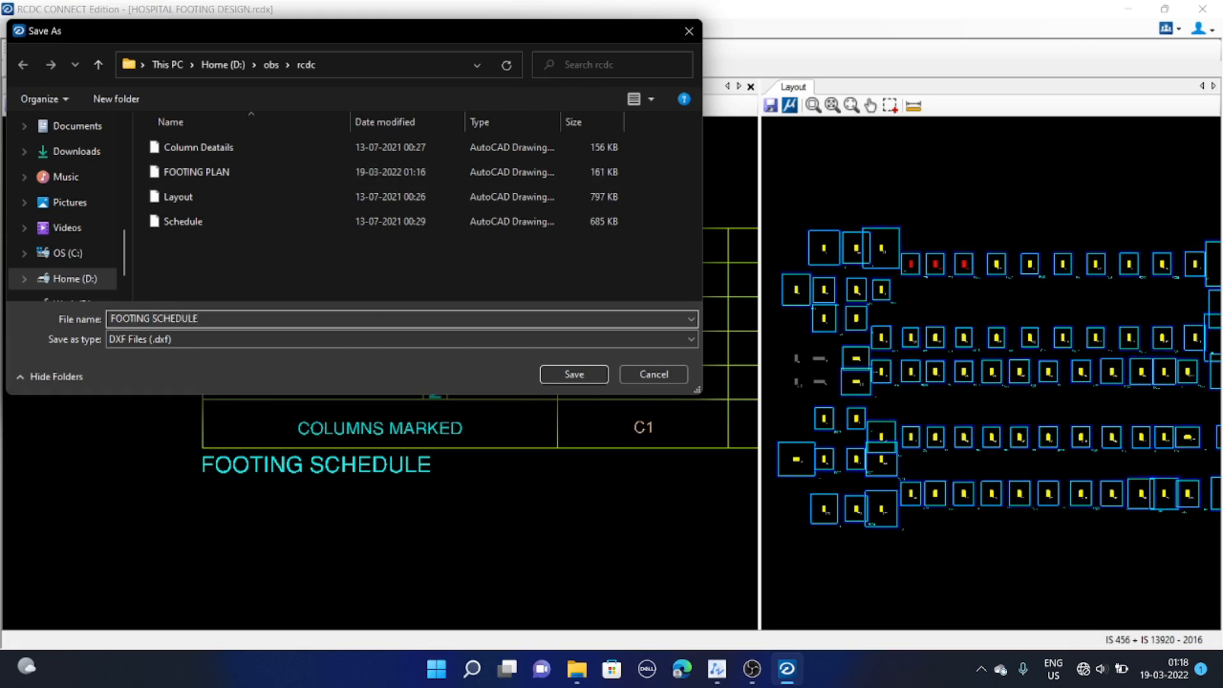
click(576, 374)
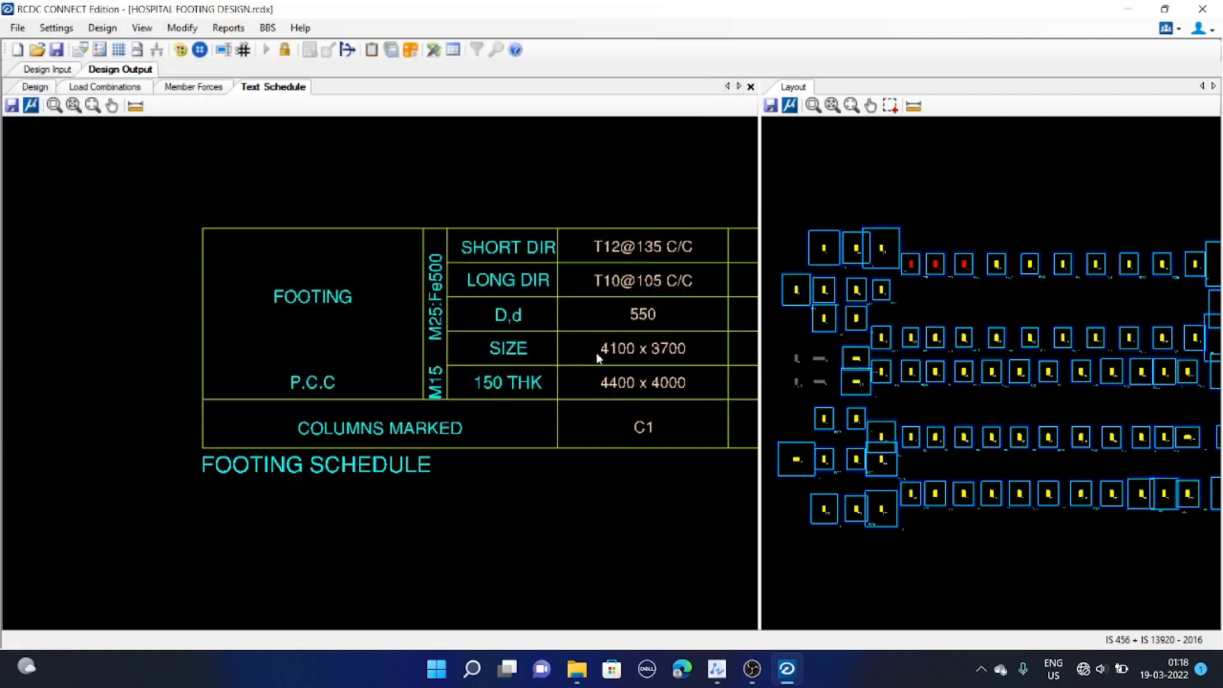
Open the exported FOOTING SCHEDULE DXF in ZWCAD and examine its footing sizes and reinforcement columns
click(576, 670)
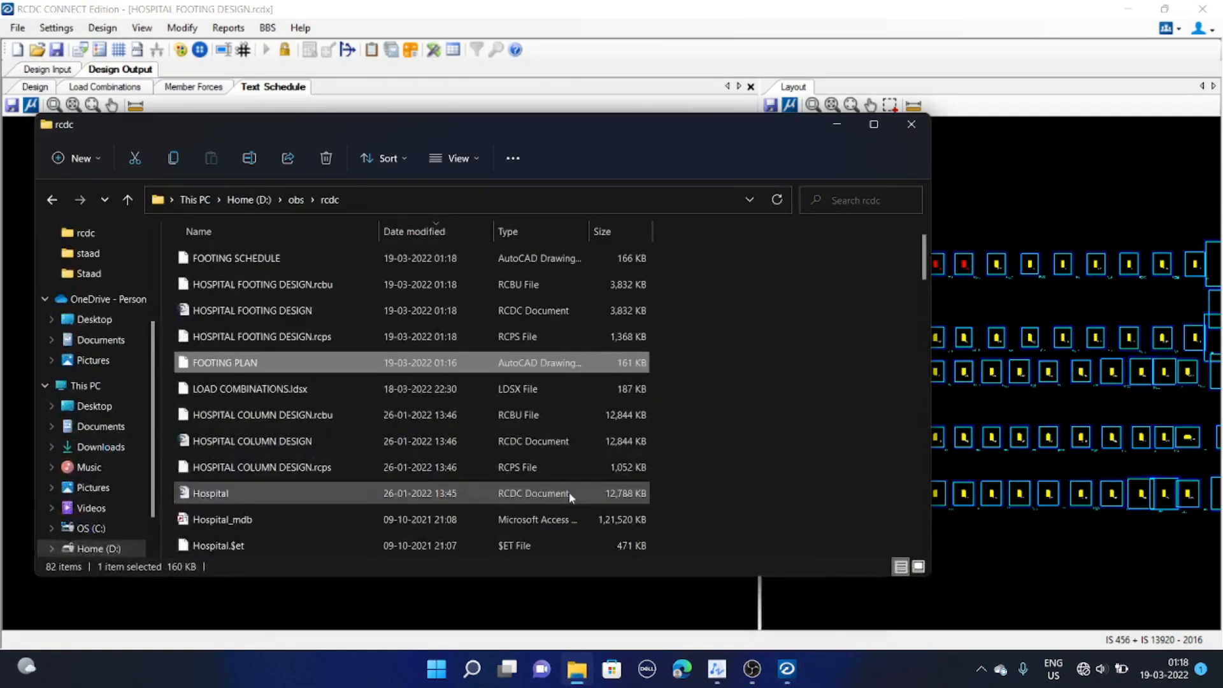
double_click(277, 256)
click(538, 373)
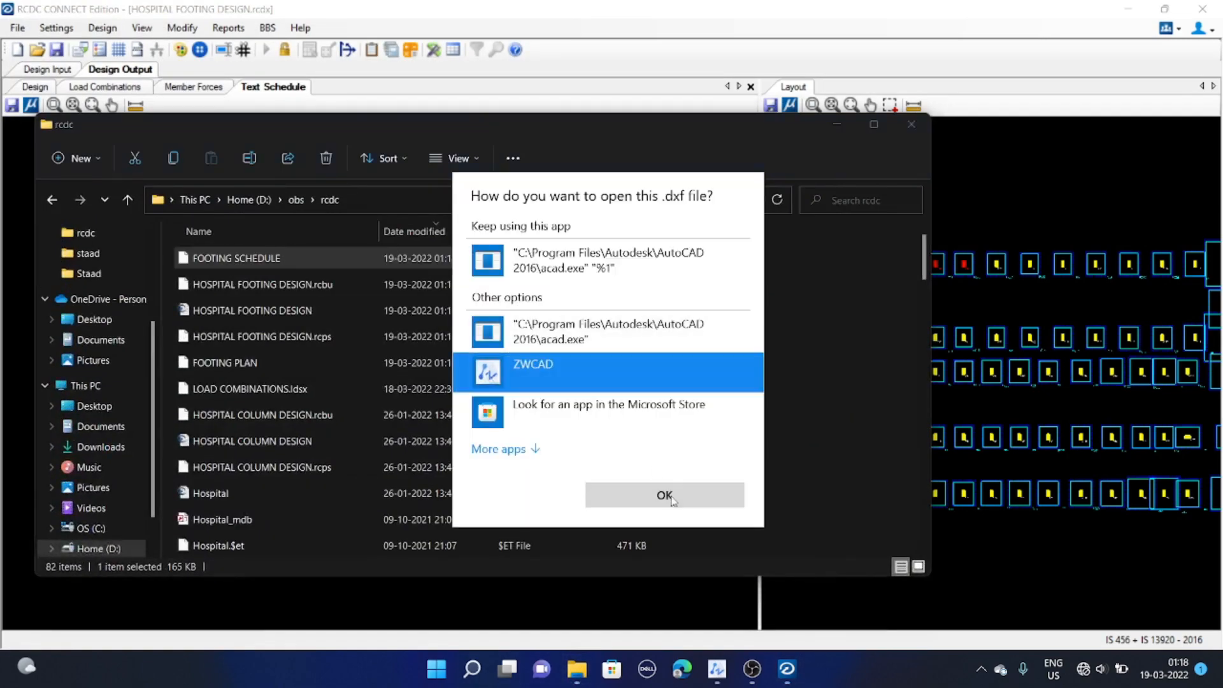
click(674, 499)
scroll(282, 355, down, 5)
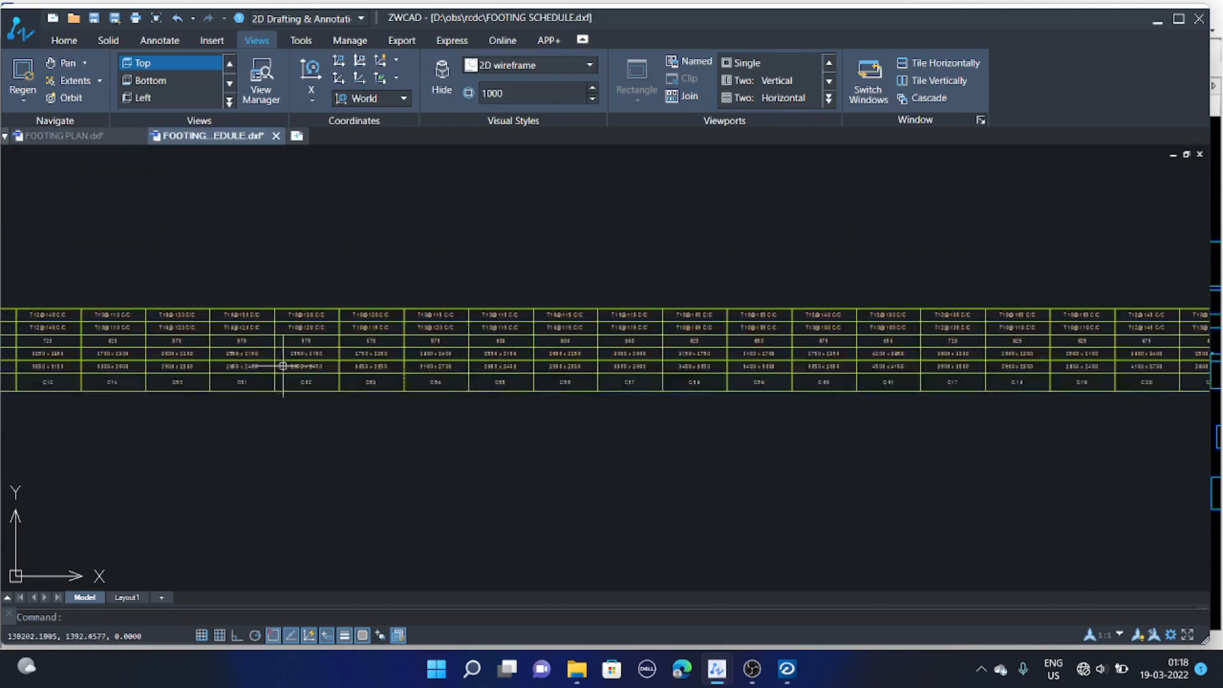
scroll(283, 332, up, 2)
scroll(578, 382, down, 5)
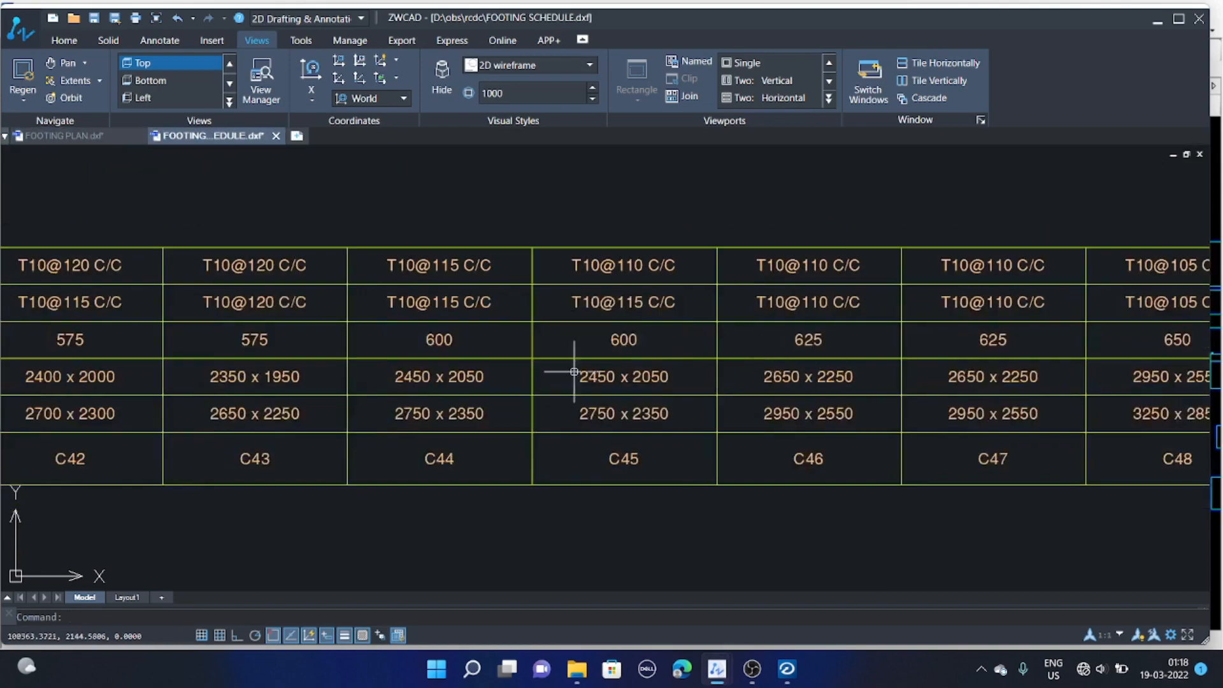
middle_drag(304, 297, 876, 289)
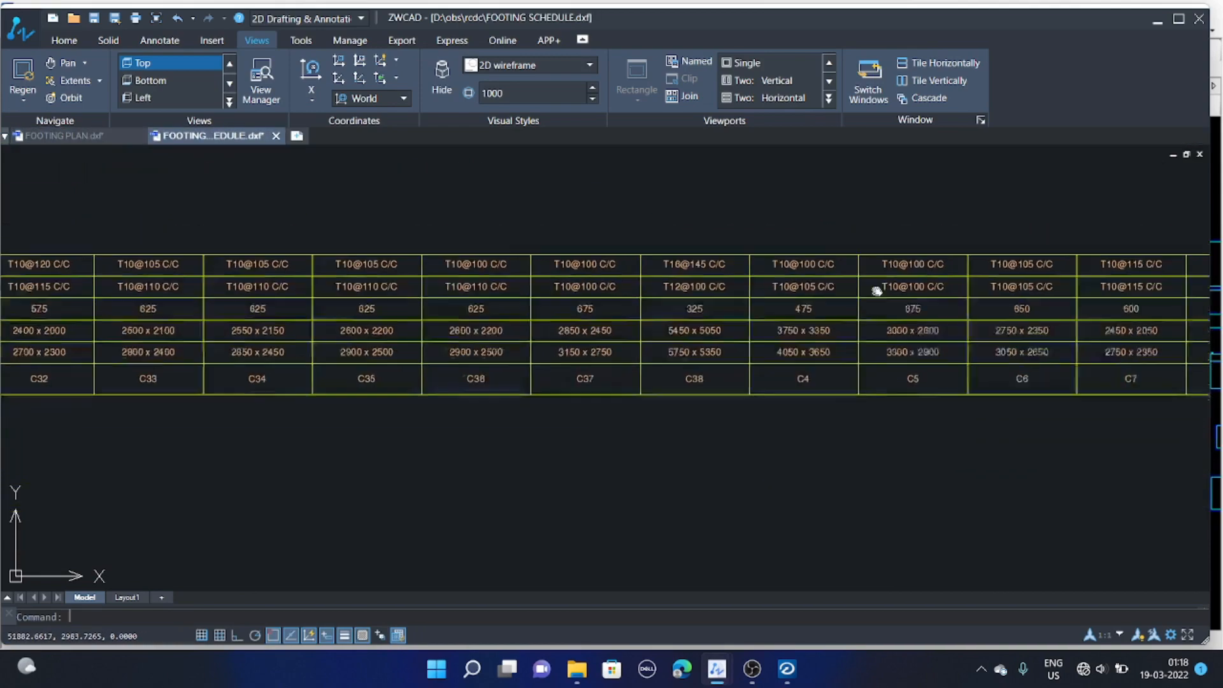
scroll(873, 290, down, 5)
scroll(298, 288, up, 5)
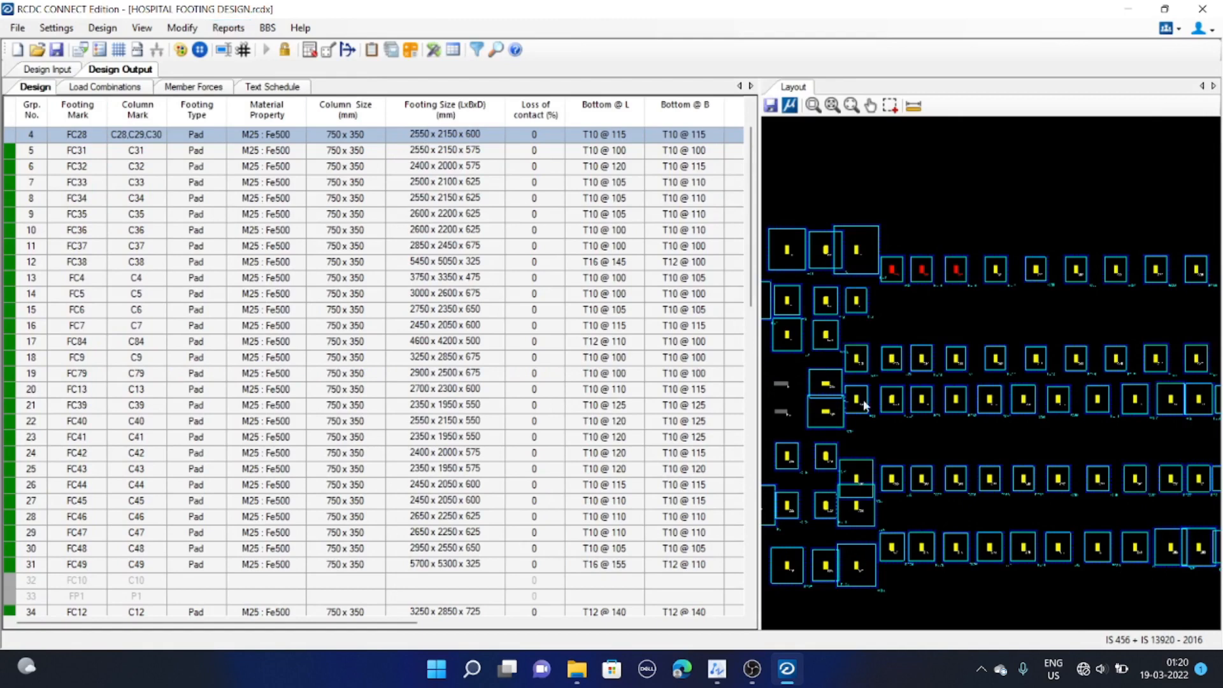
Generate detailed drawings for footing FC1 including Plan, Section @ L and Section @ B
click(228, 29)
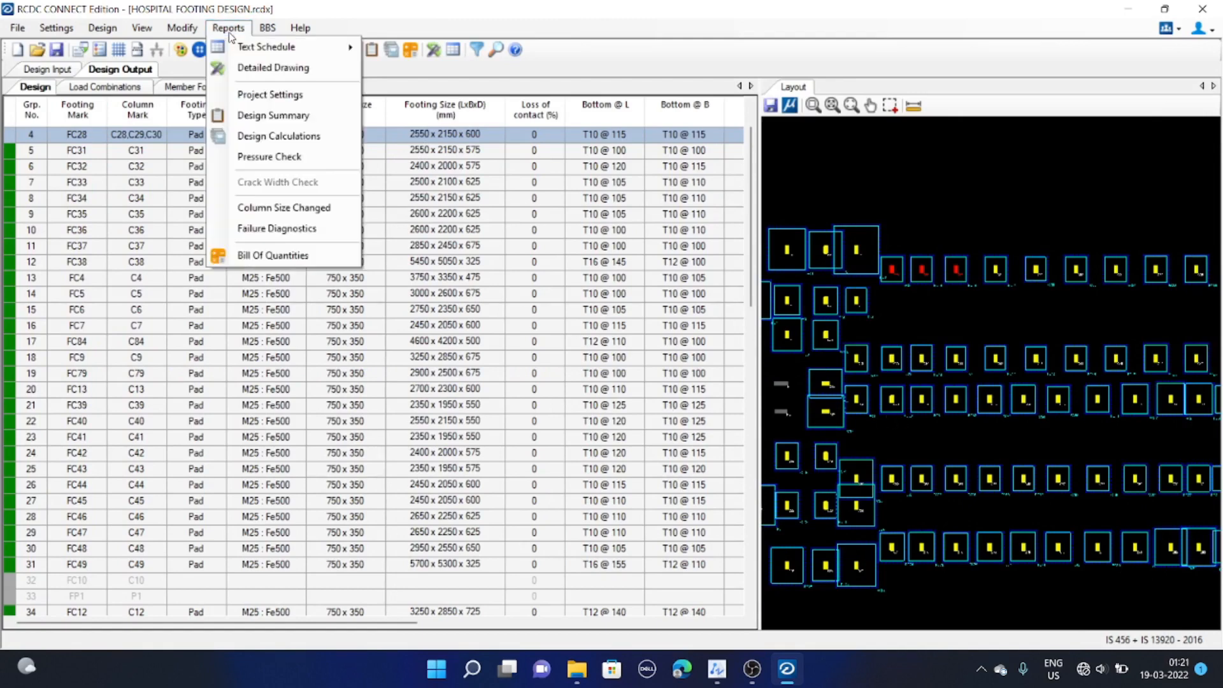
click(304, 78)
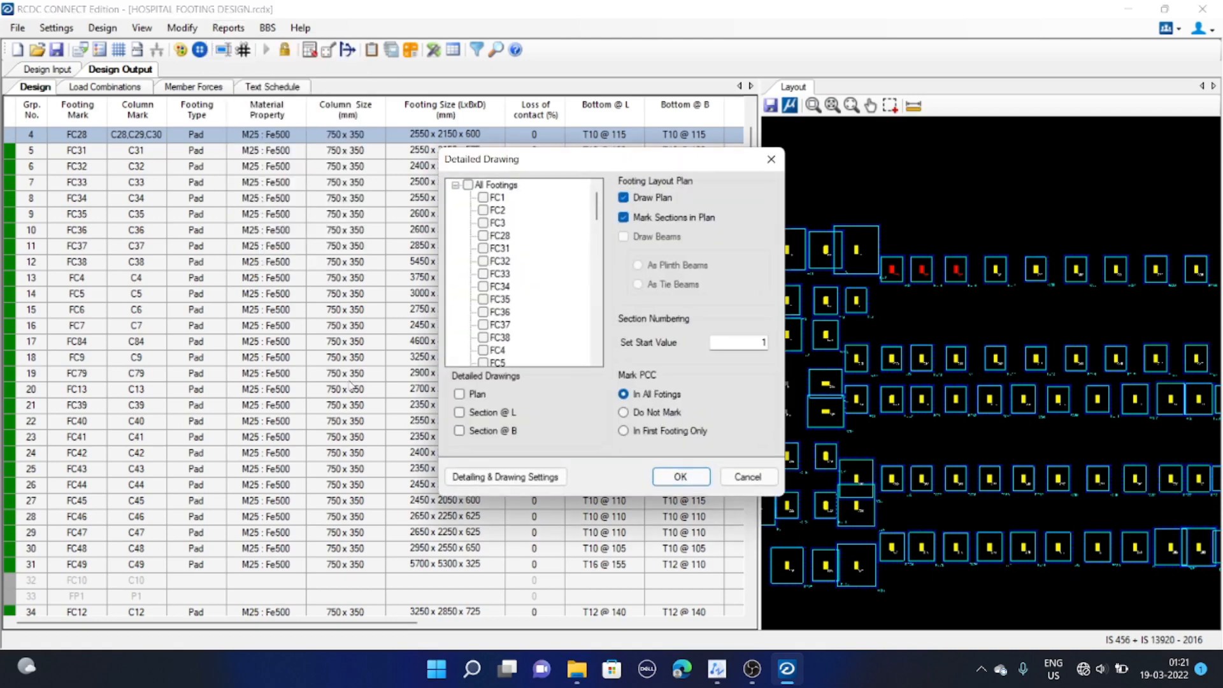
mouse_move(515, 166)
mouse_down()
mouse_move(466, 169)
mouse_move(473, 147)
mouse_up()
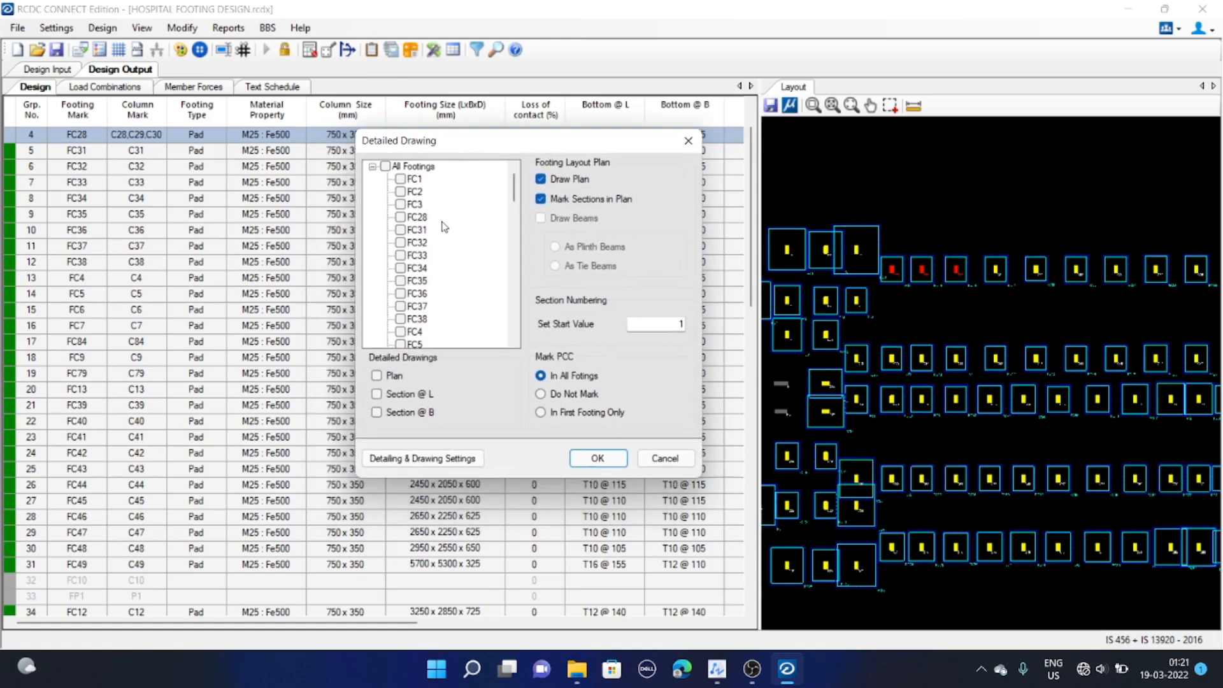
click(401, 179)
drag(476, 138, 471, 144)
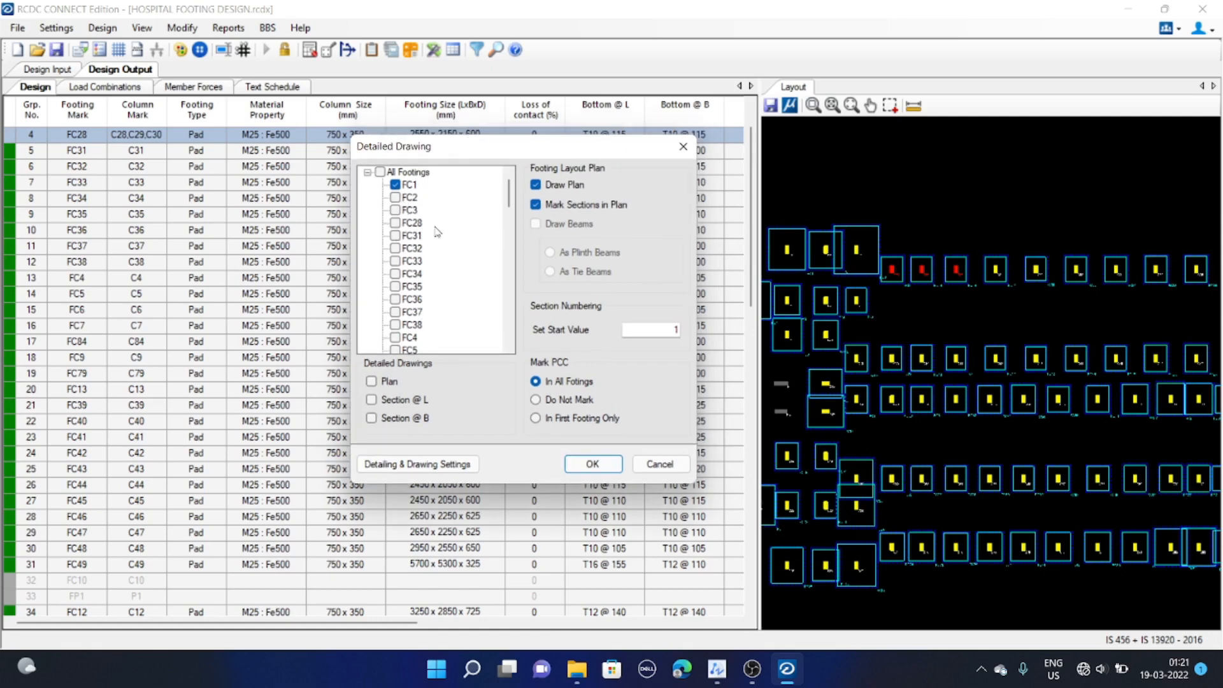
click(391, 382)
click(398, 400)
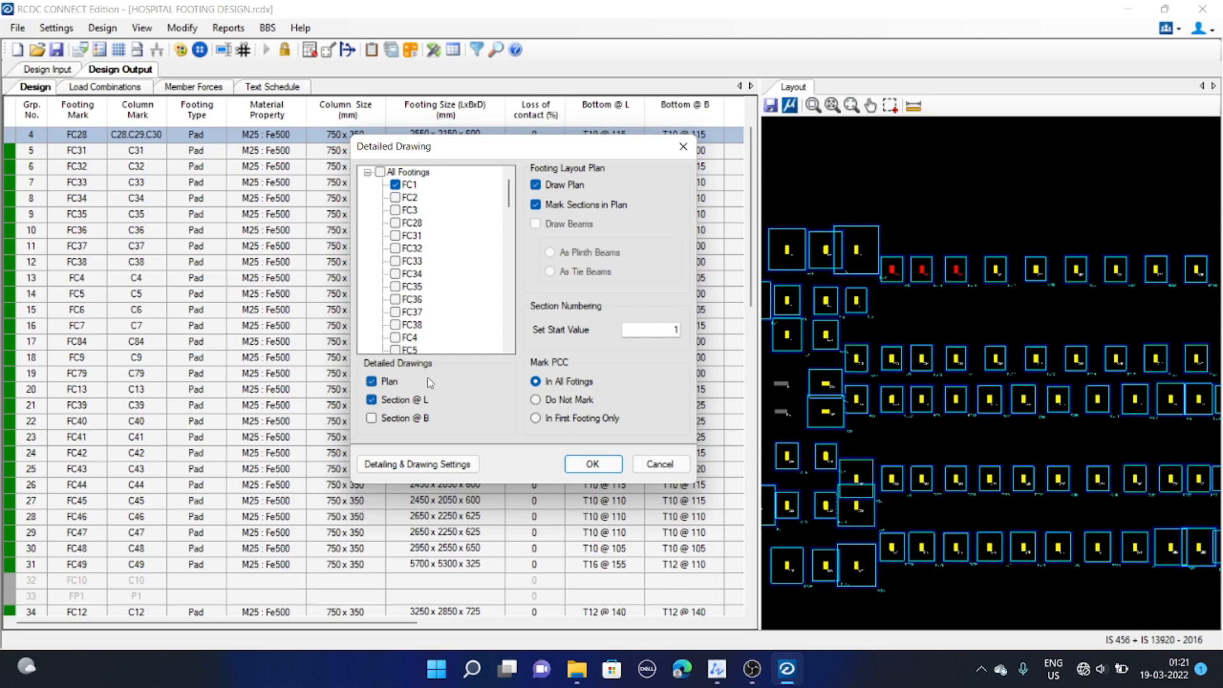
click(411, 420)
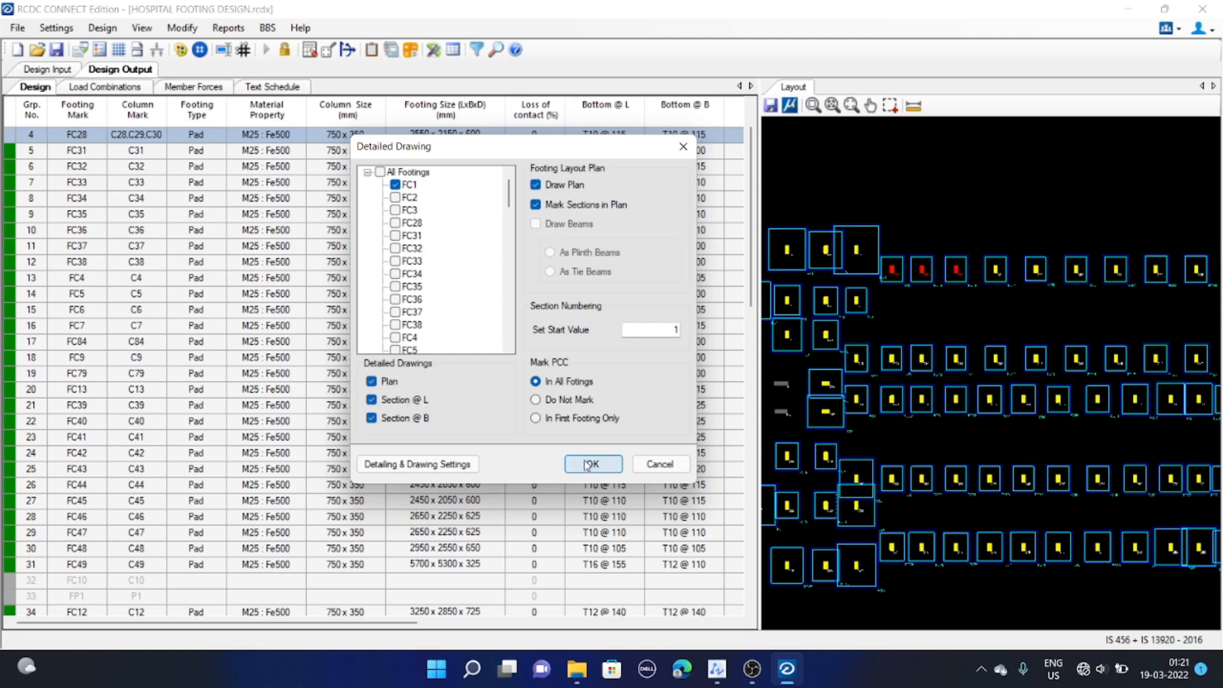
click(426, 474)
click(699, 491)
click(594, 464)
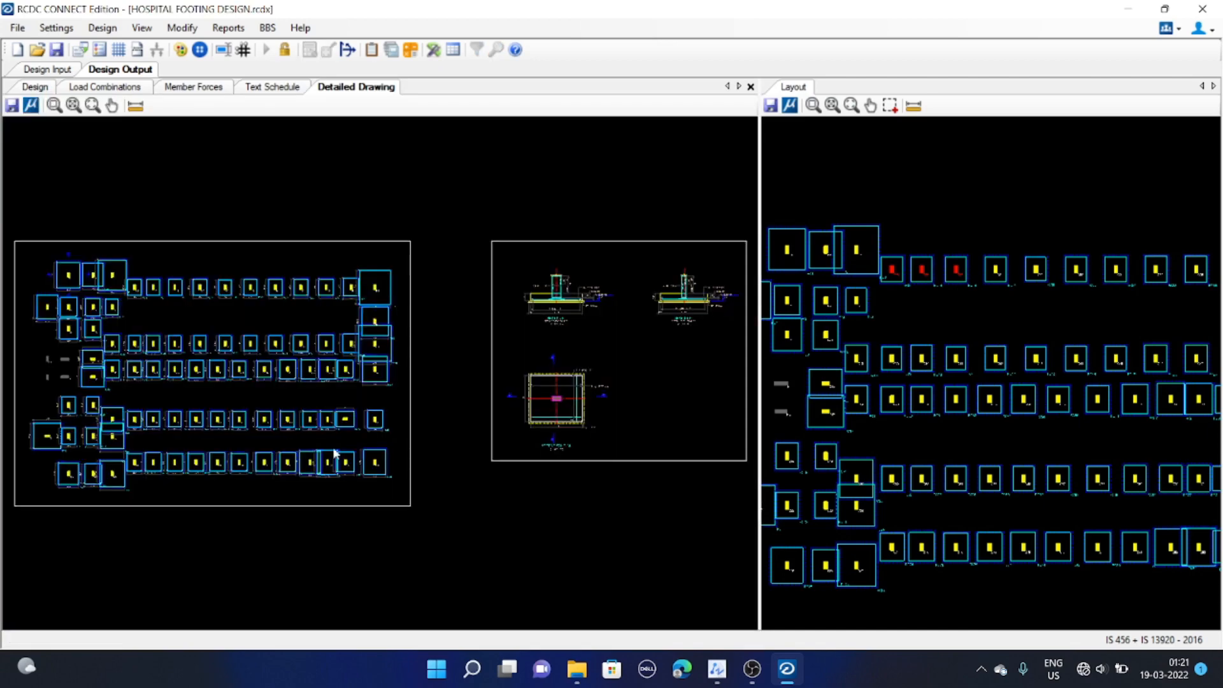
Examine the FC1 footing plan in the detailed drawing, including its dimensions and bar spacing
mouse_move(295, 458)
middle_down()
mouse_move(175, 478)
mouse_move(453, 444)
middle_up()
scroll(507, 415, up, 5)
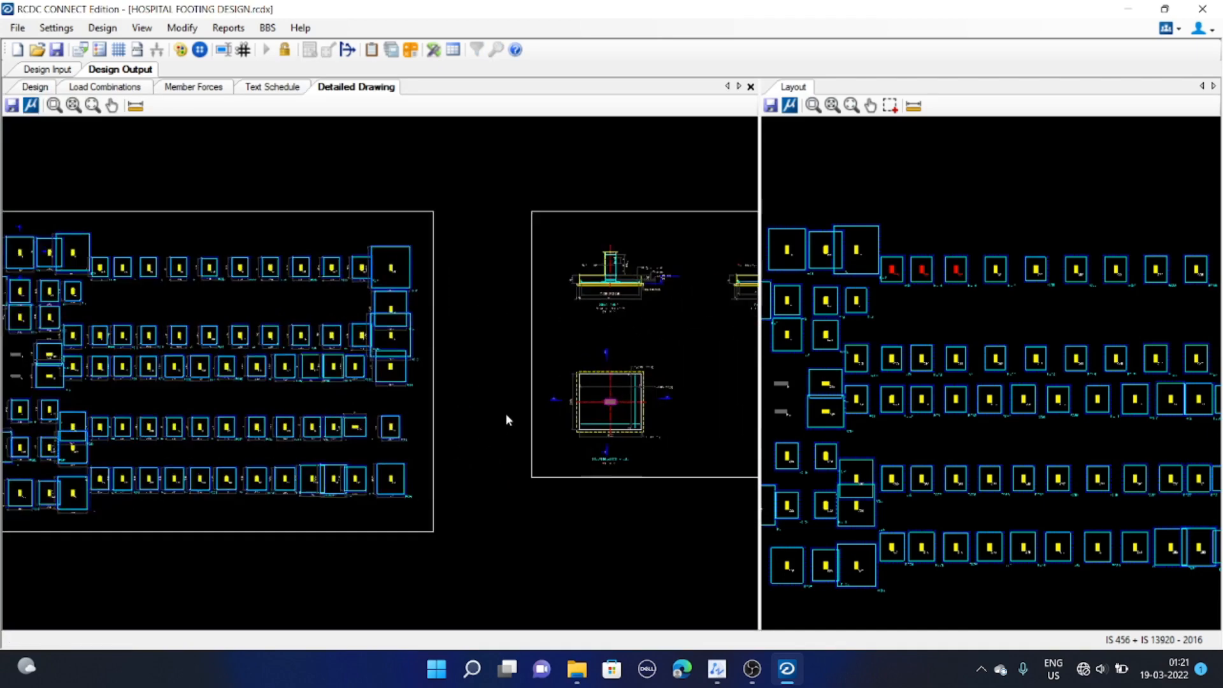
mouse_move(630, 405)
middle_down()
mouse_move(216, 430)
mouse_move(441, 433)
middle_up()
scroll(231, 428, up, 5)
scroll(440, 433, up, 5)
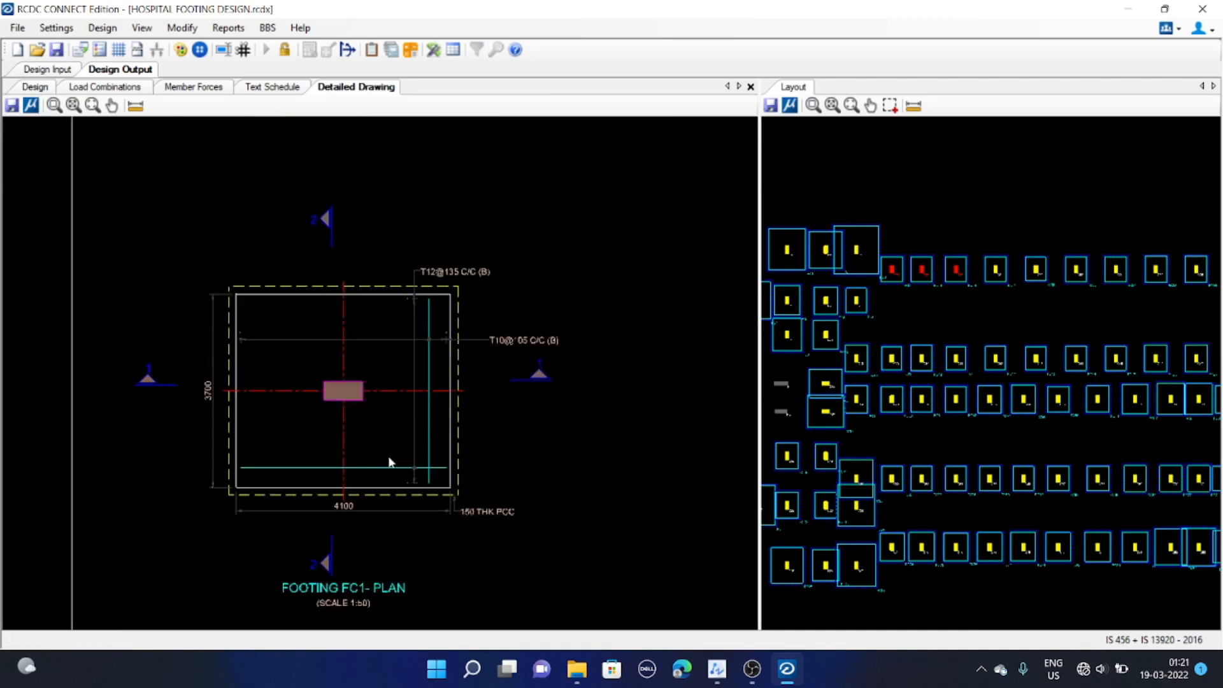
middle_drag(353, 531, 358, 517)
scroll(338, 574, up, 2)
middle_drag(420, 584, 372, 521)
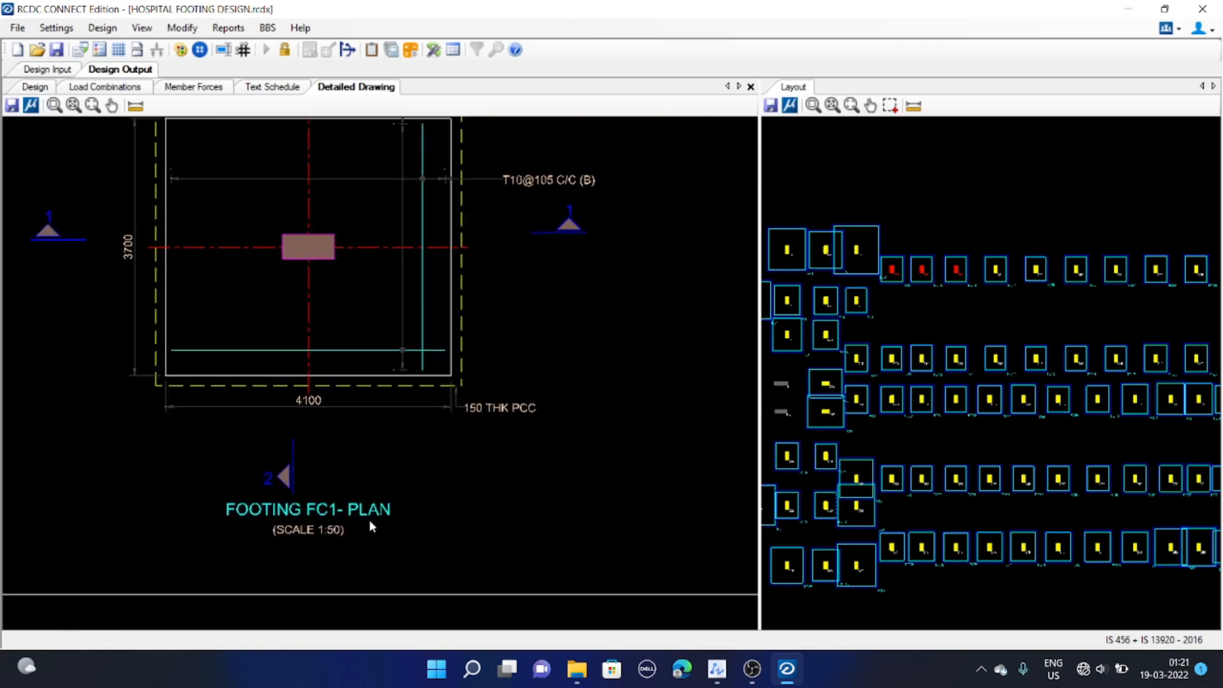
scroll(376, 518, down, 3)
scroll(368, 504, down, 4)
scroll(365, 428, down, 2)
middle_drag(355, 309, 345, 482)
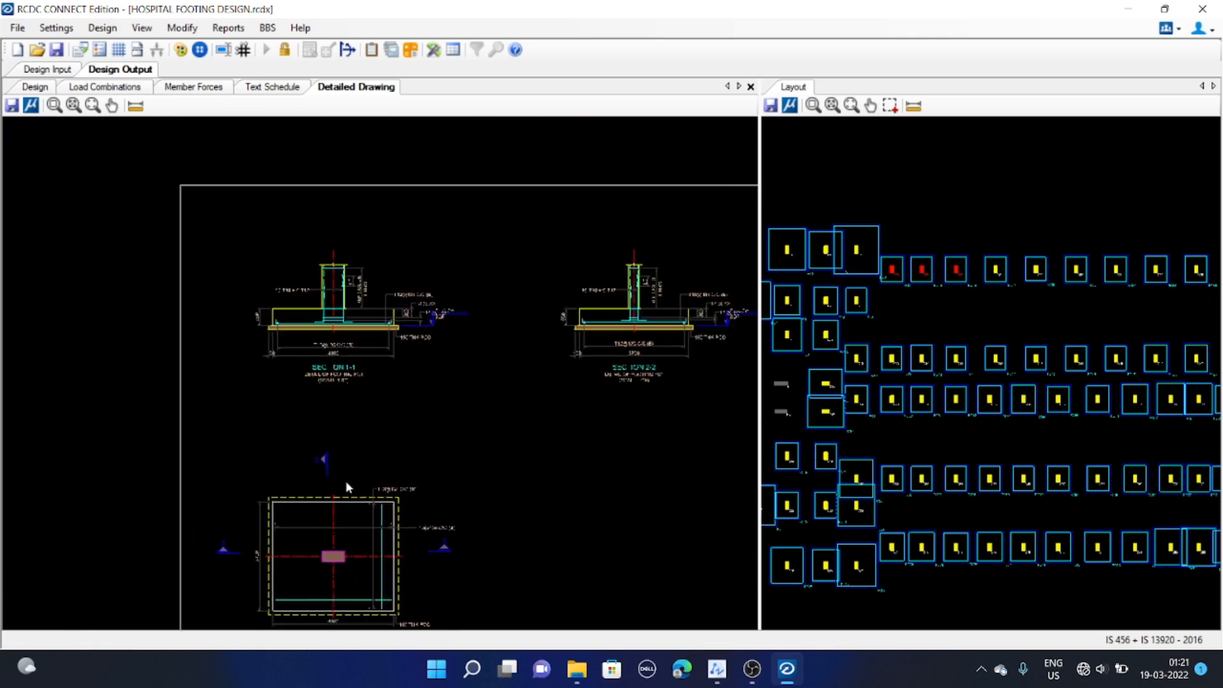
scroll(337, 554, up, 3)
middle_drag(335, 557, 338, 511)
scroll(251, 533, up, 4)
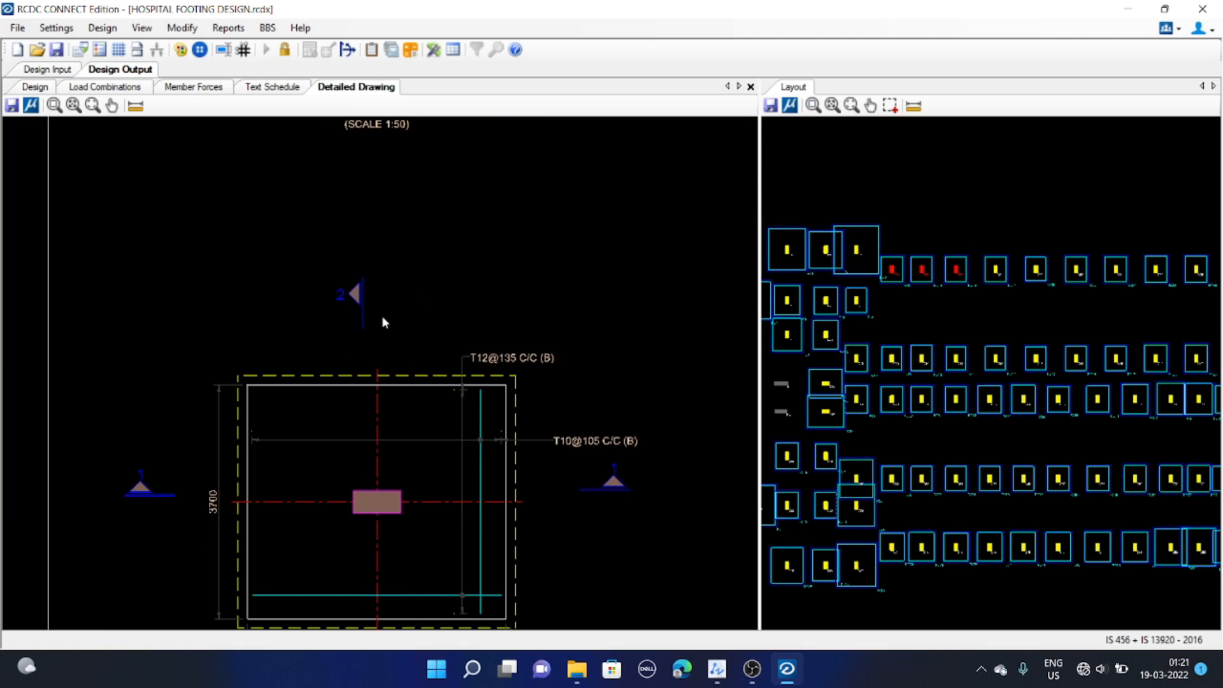
scroll(414, 373, down, 3)
middle_drag(414, 181, 366, 383)
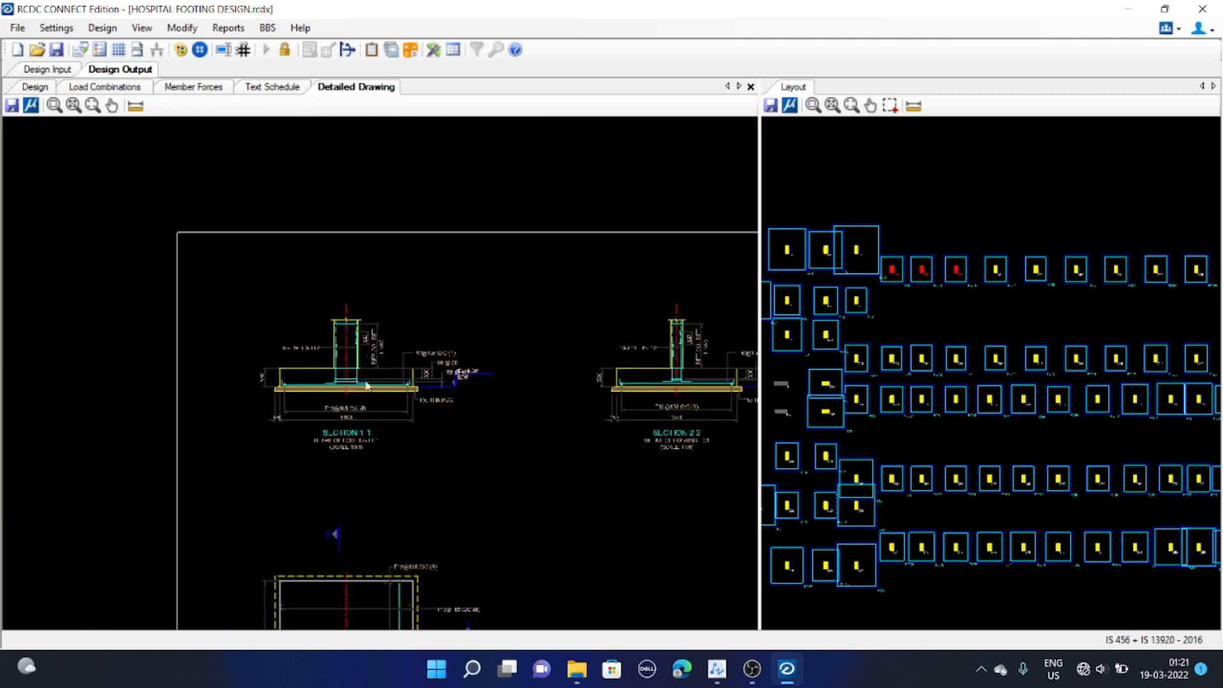
Examine sections 1-1 and 2-2 of footing FC1 in the detailed drawing
scroll(366, 385, up, 5)
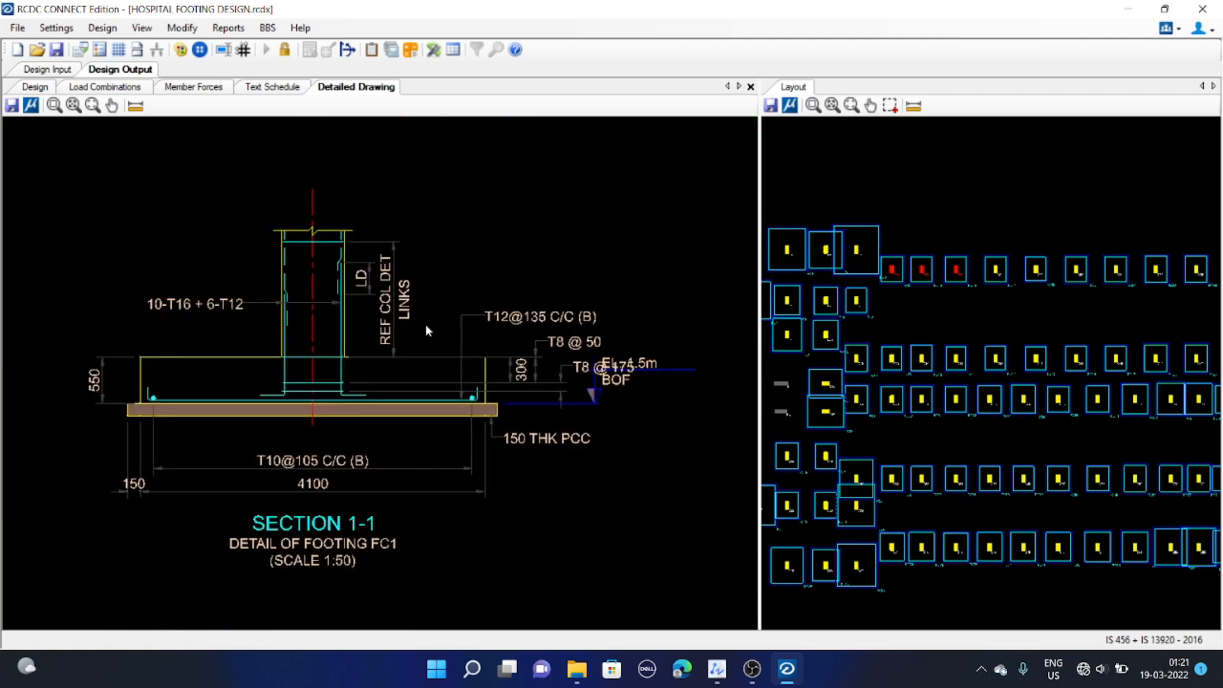
scroll(436, 337, down, 3)
middle_drag(535, 337, 327, 351)
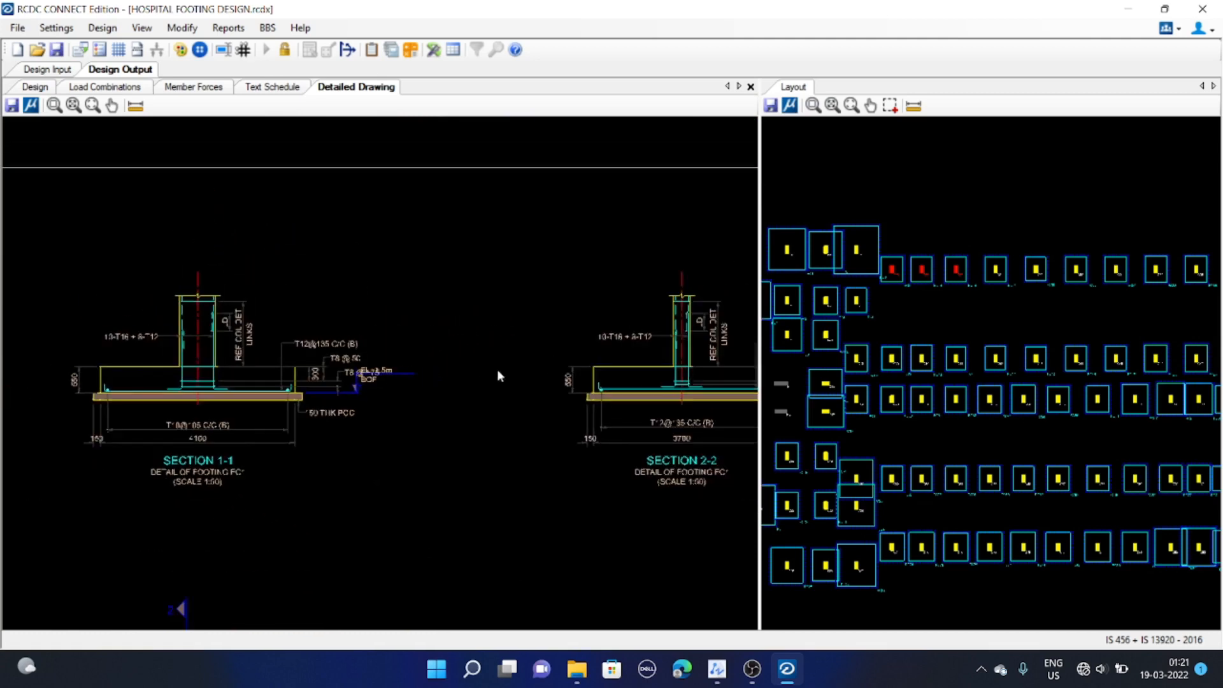
middle_drag(682, 387, 382, 380)
scroll(509, 395, up, 3)
middle_drag(463, 399, 616, 409)
scroll(537, 375, up, 1)
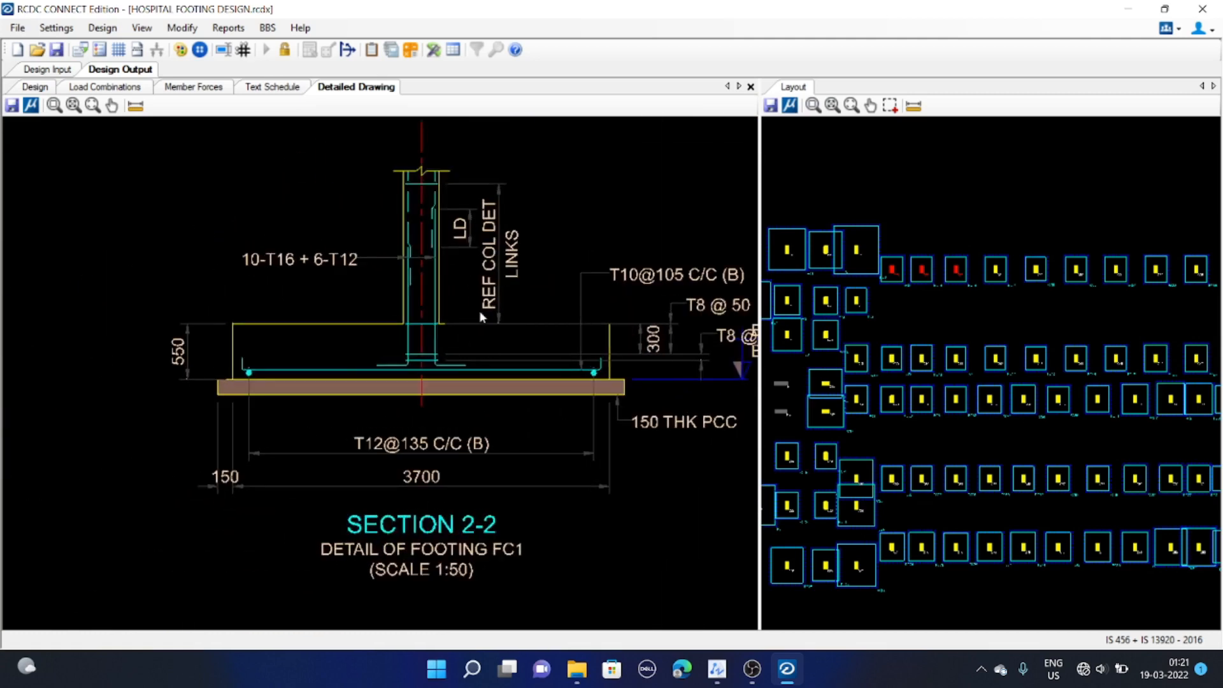
scroll(479, 311, down, 9)
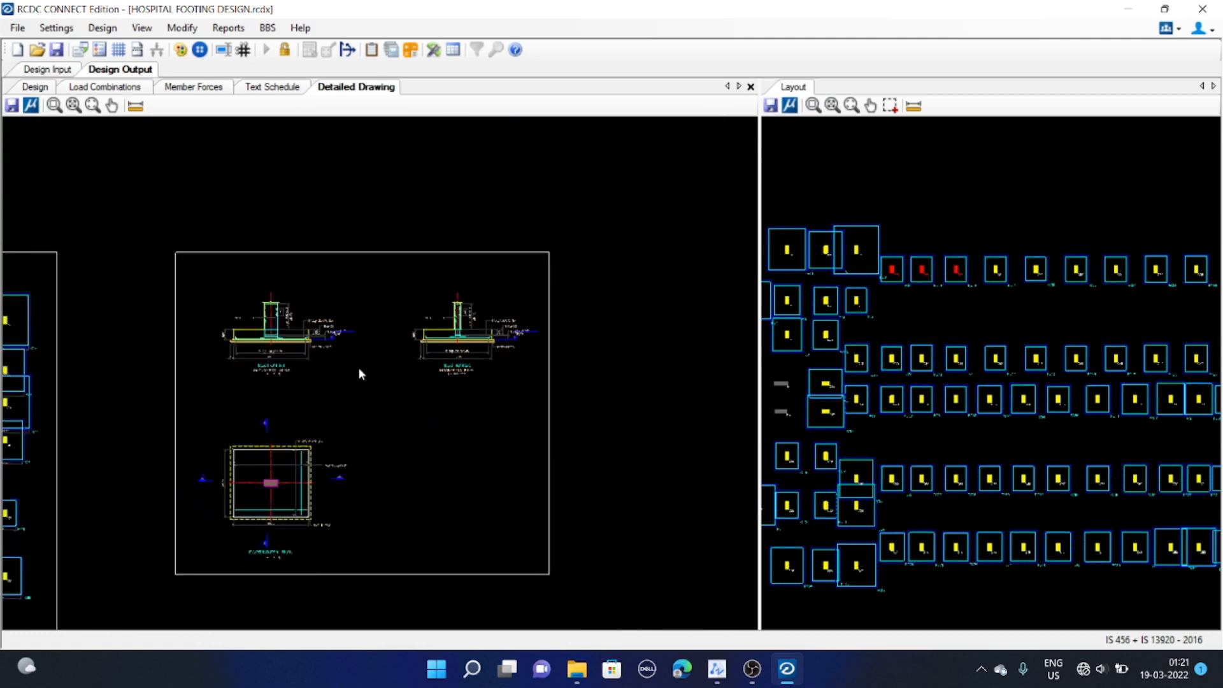
middle_drag(359, 369, 679, 275)
scroll(448, 283, down, 1)
scroll(440, 291, down, 1)
middle_drag(437, 293, 509, 318)
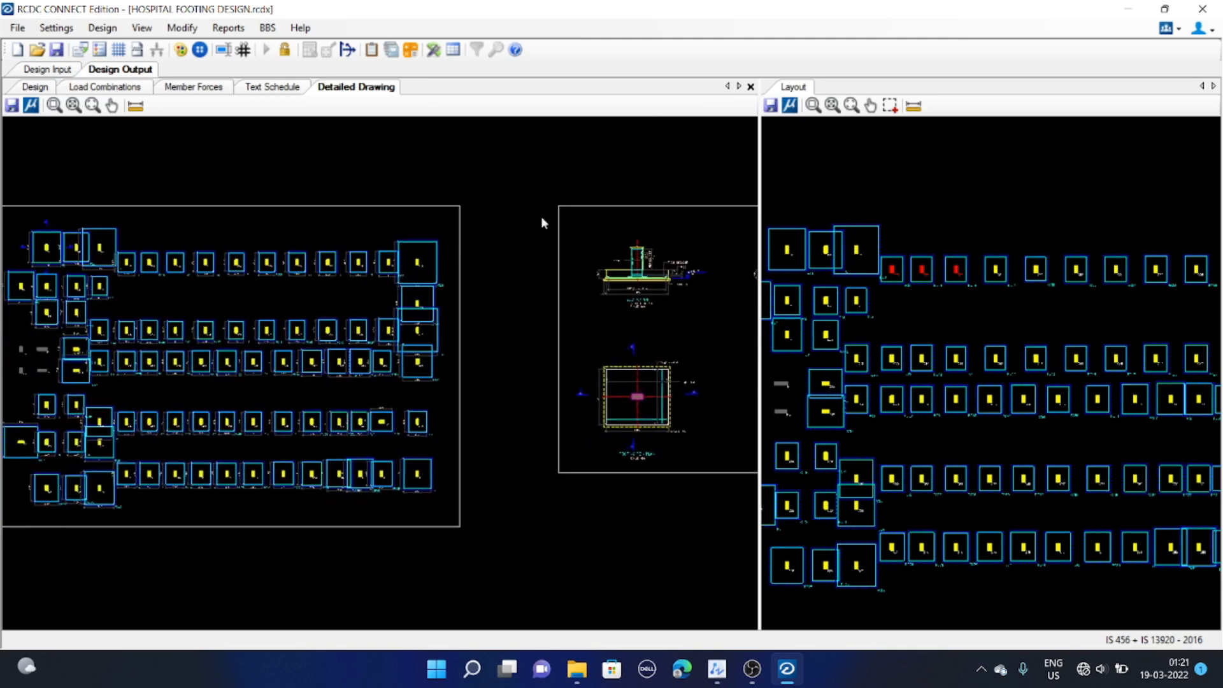
middle_drag(541, 222, 404, 303)
scroll(444, 300, up, 1)
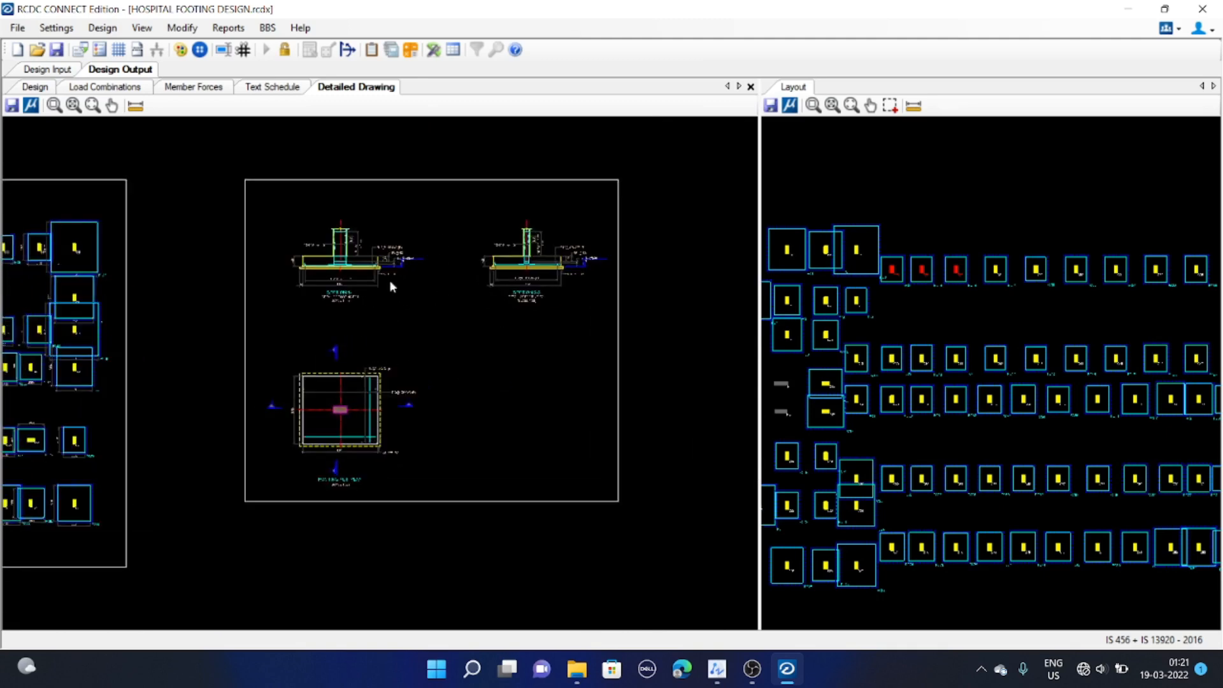
mouse_move(437, 311)
middle_down()
mouse_move(464, 337)
mouse_move(424, 326)
mouse_move(444, 328)
middle_up()
scroll(466, 329, up, 1)
scroll(521, 323, up, 3)
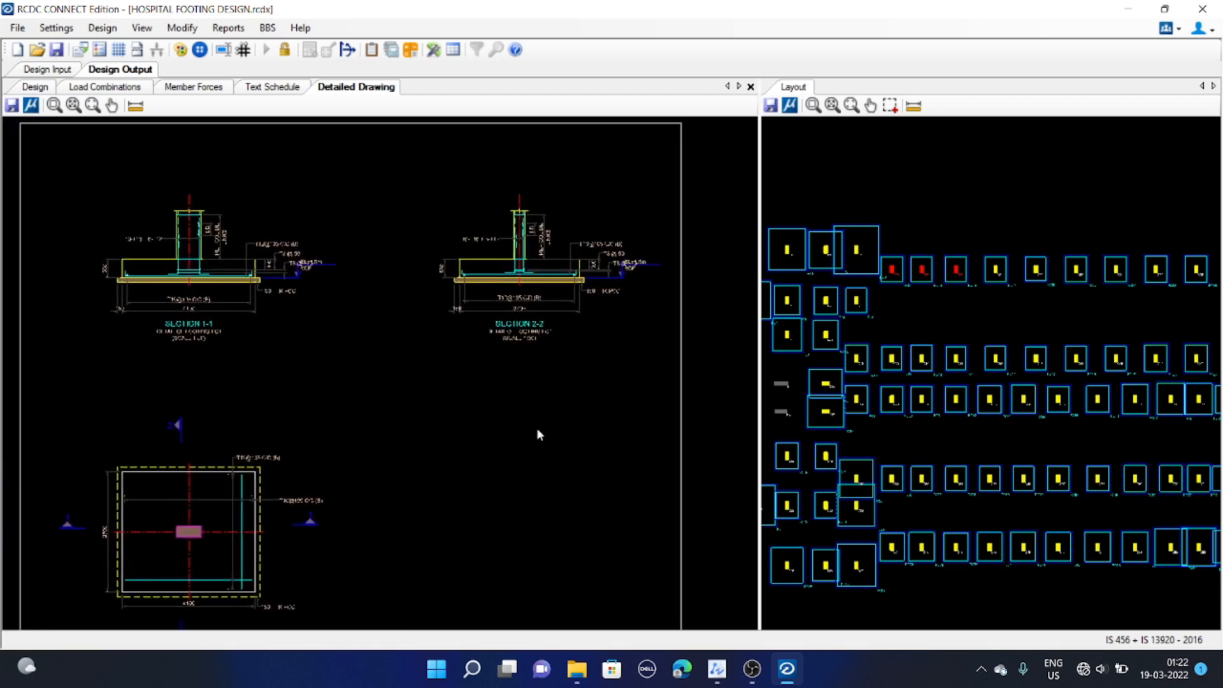
Open the Failure Diagnostics report for the footings
click(230, 29)
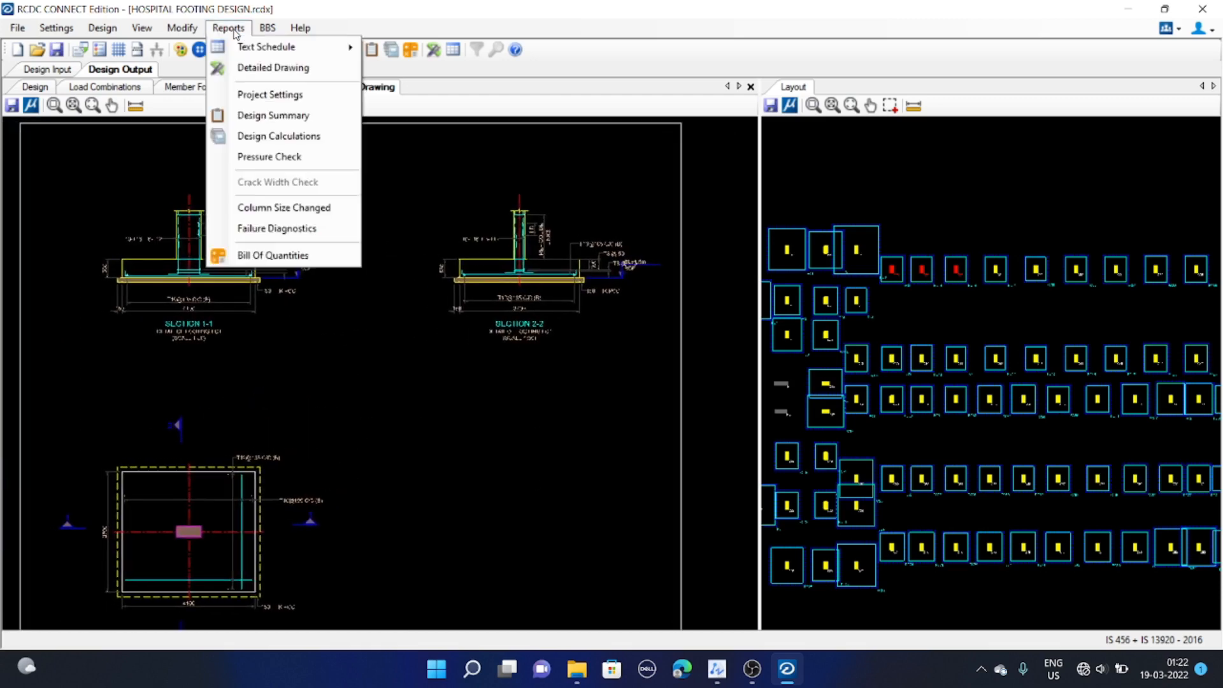
click(563, 381)
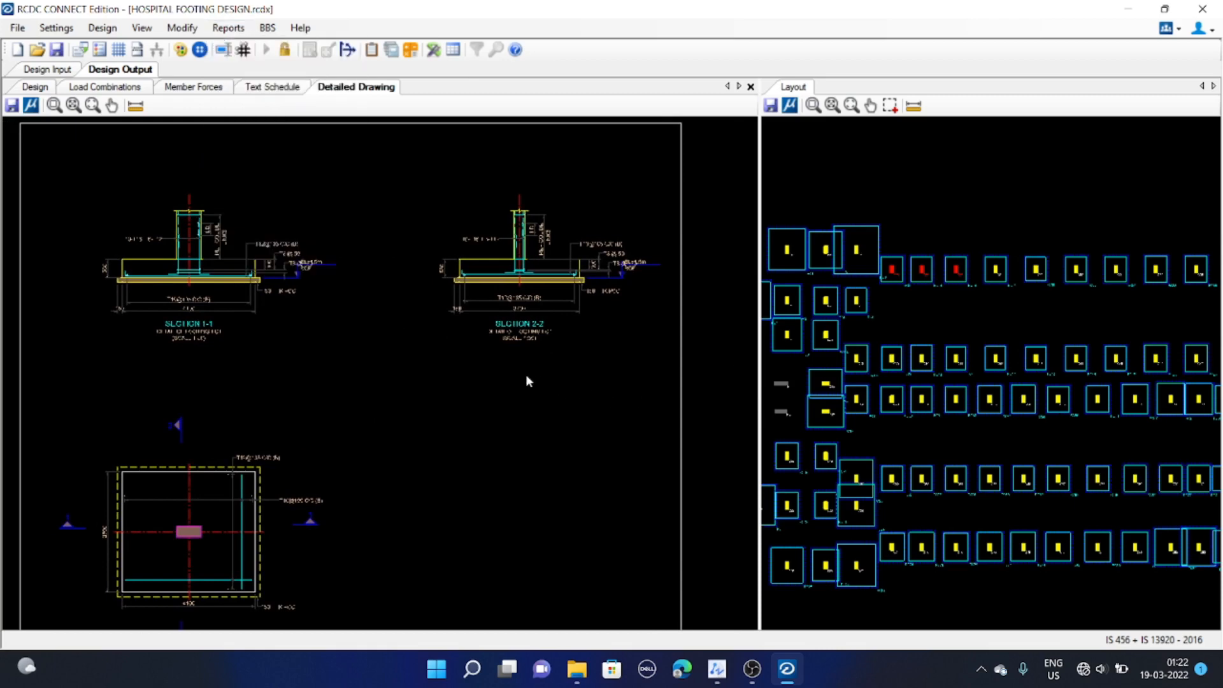
mouse_move(376, 243)
middle_down()
mouse_move(345, 219)
mouse_move(396, 272)
middle_up()
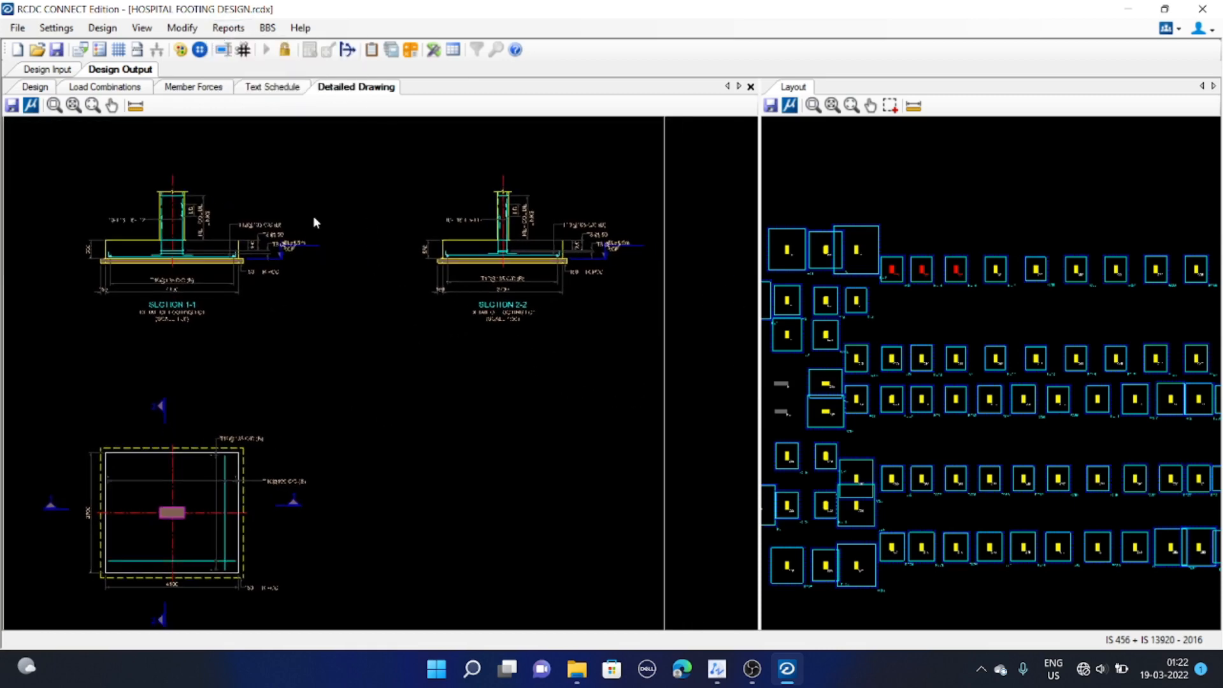
middle_drag(313, 218, 316, 214)
middle_drag(363, 258, 373, 243)
middle_drag(998, 373, 1017, 339)
click(228, 28)
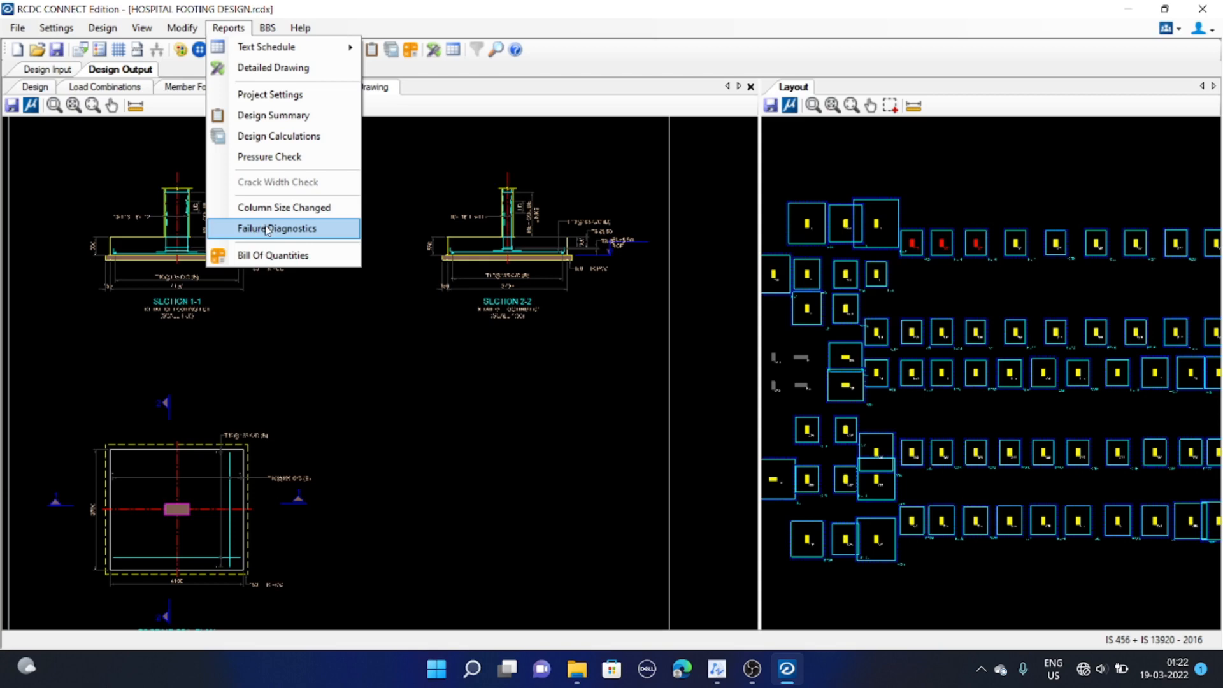
click(267, 231)
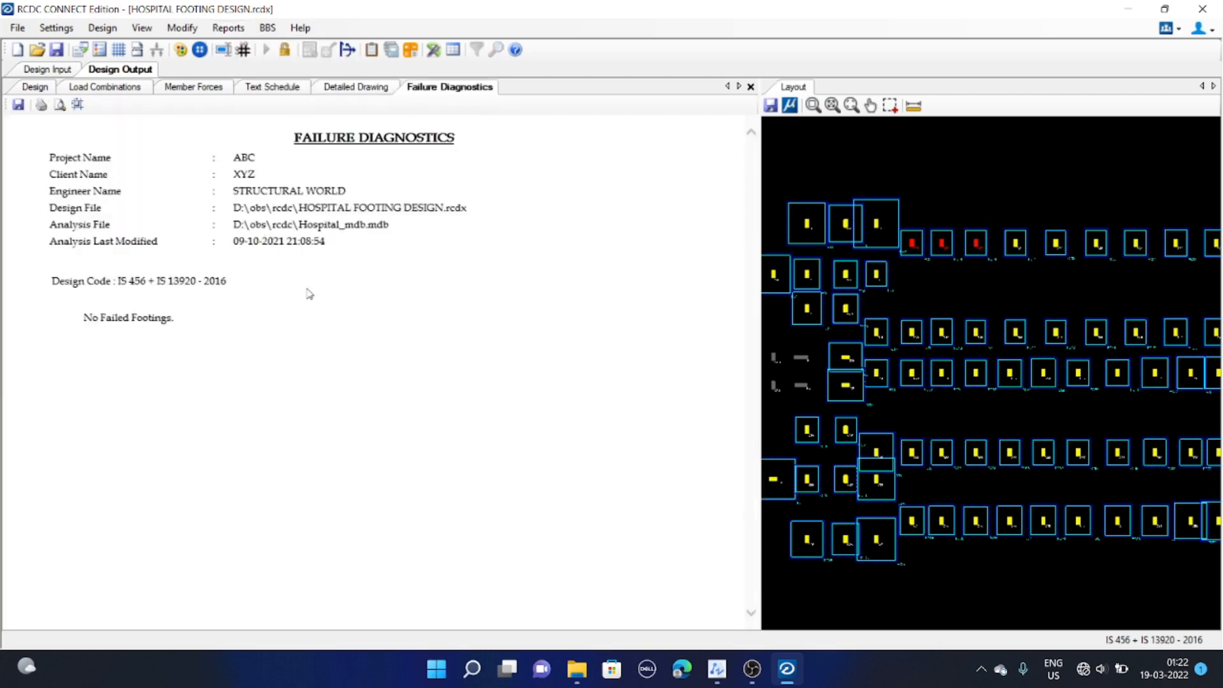
Open the Bill of Quantities dialog, toggle its BOQ report options to Reinforcement Type Wise, and cancel it
click(979, 322)
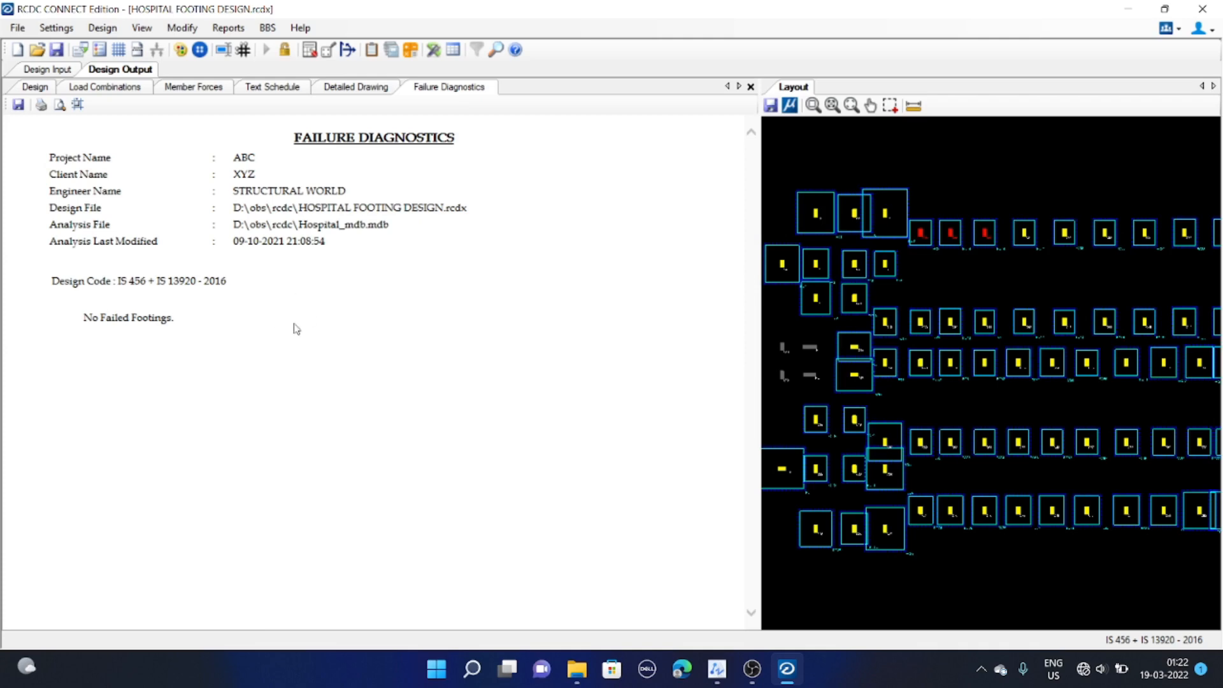
click(228, 28)
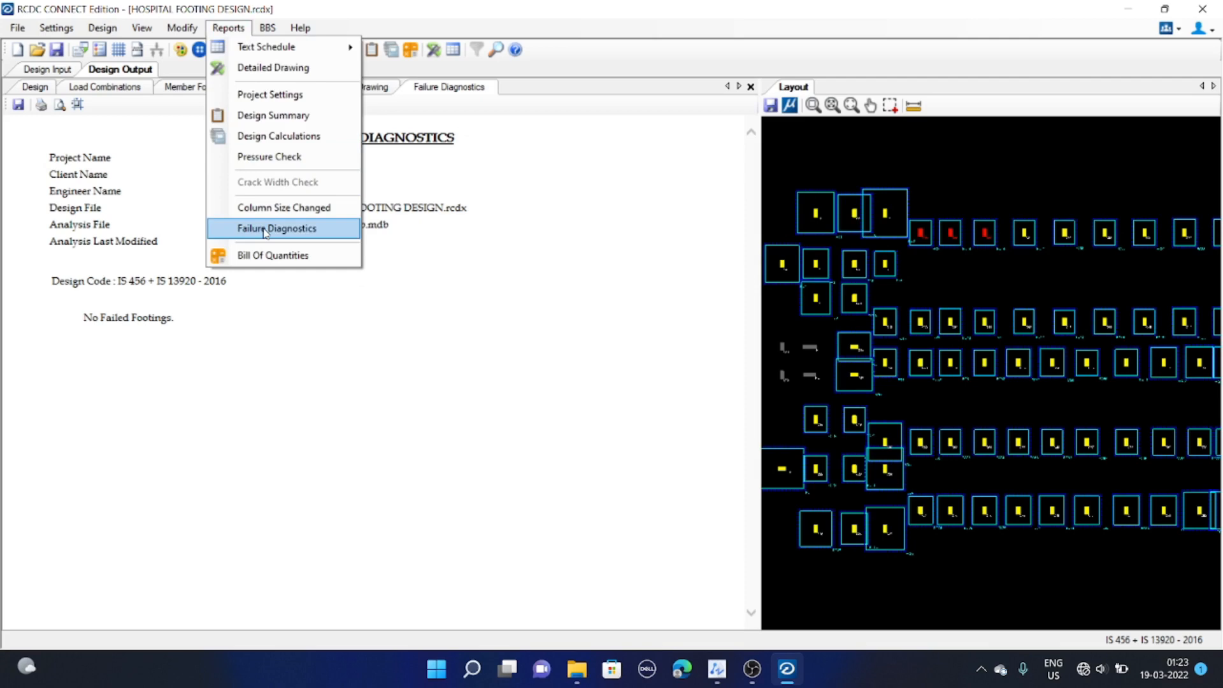
click(273, 255)
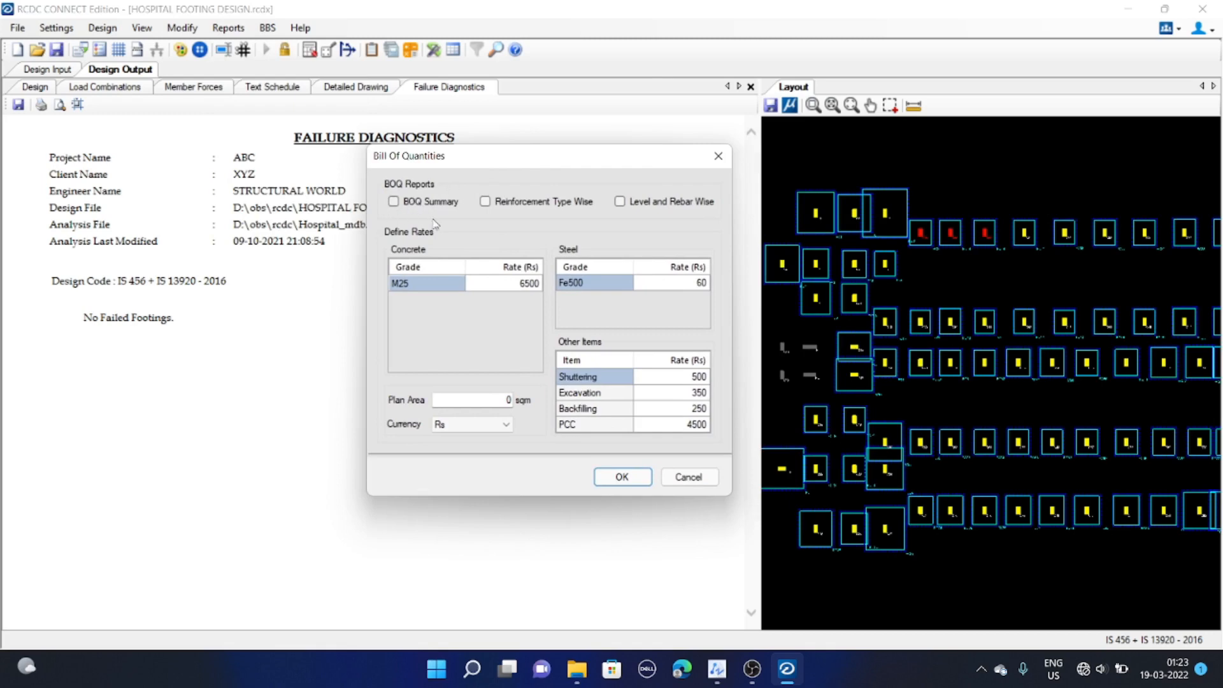
click(414, 202)
click(499, 205)
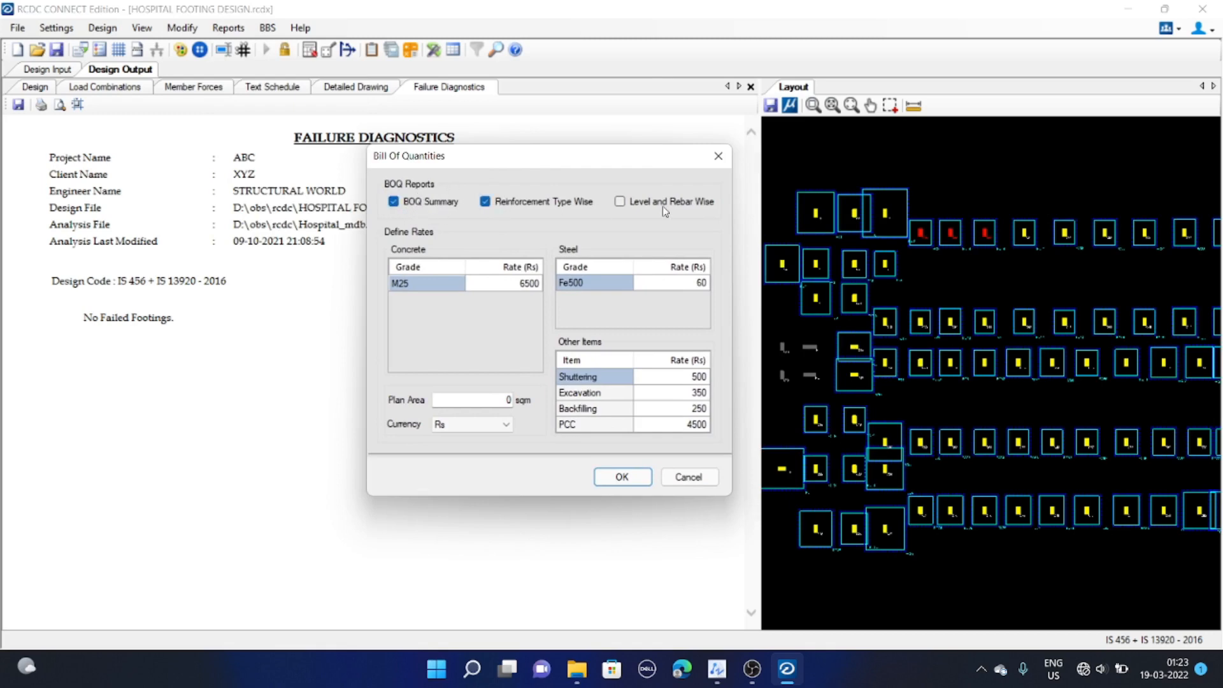
click(414, 204)
click(410, 205)
click(444, 203)
drag(552, 160, 541, 160)
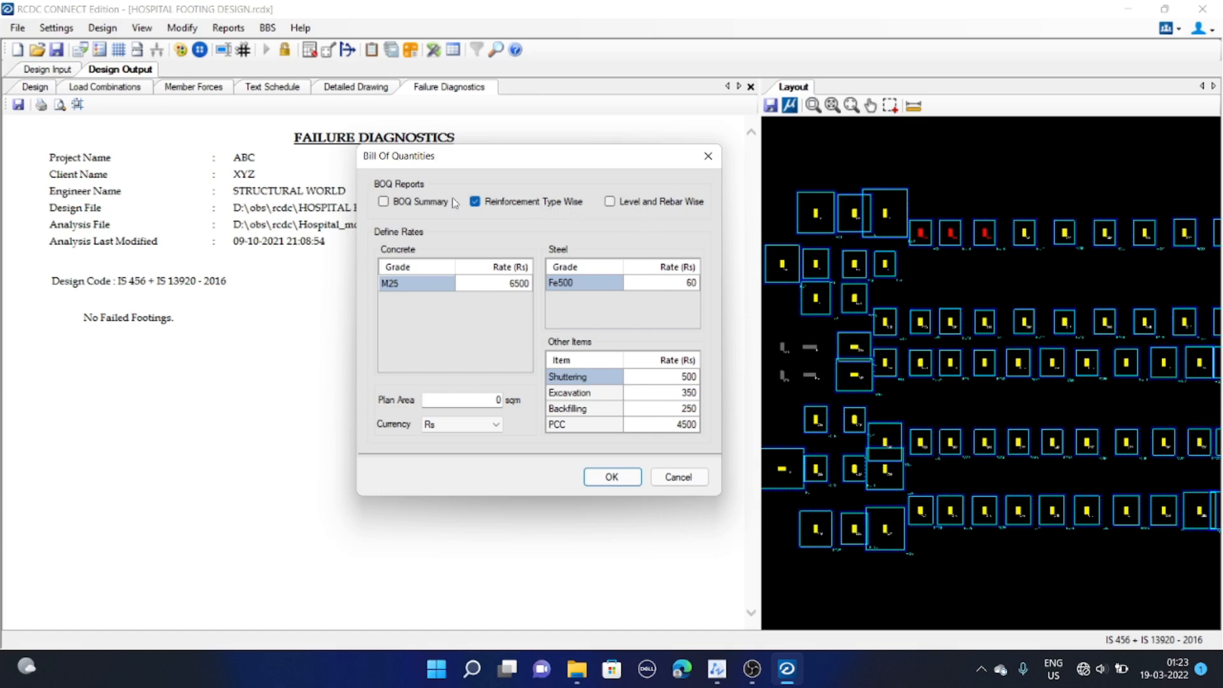
click(679, 477)
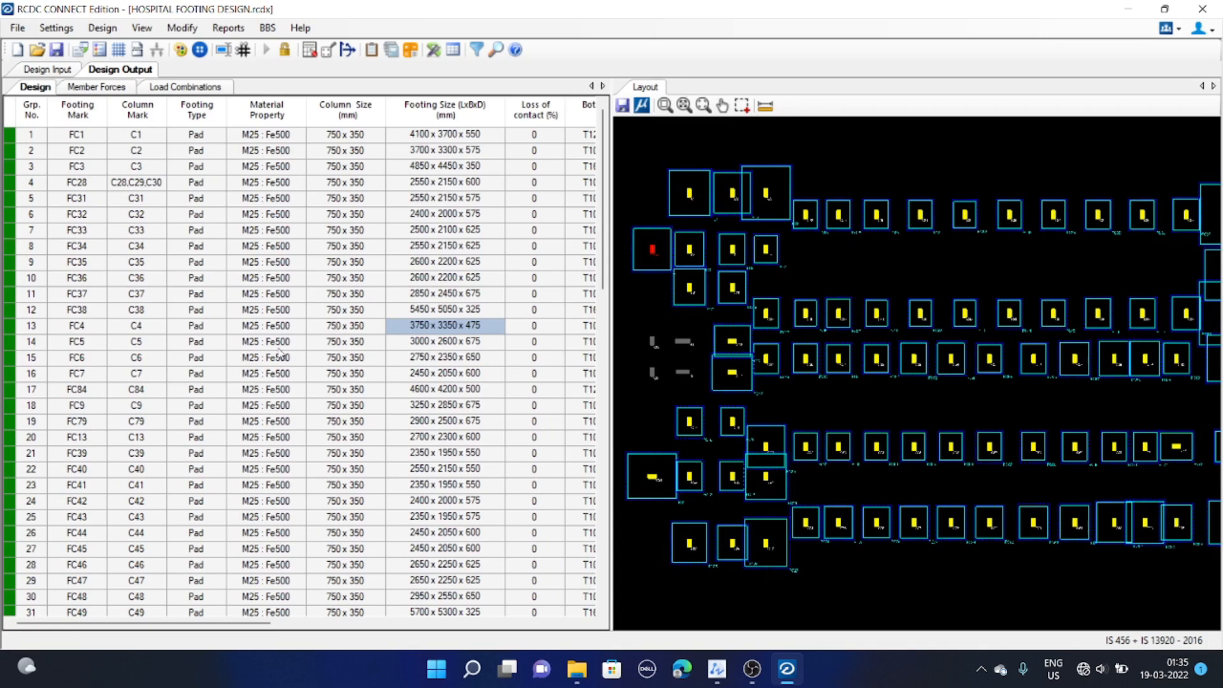
Examine the footing design table's column sizes and footing sizes for each footing group
click(339, 263)
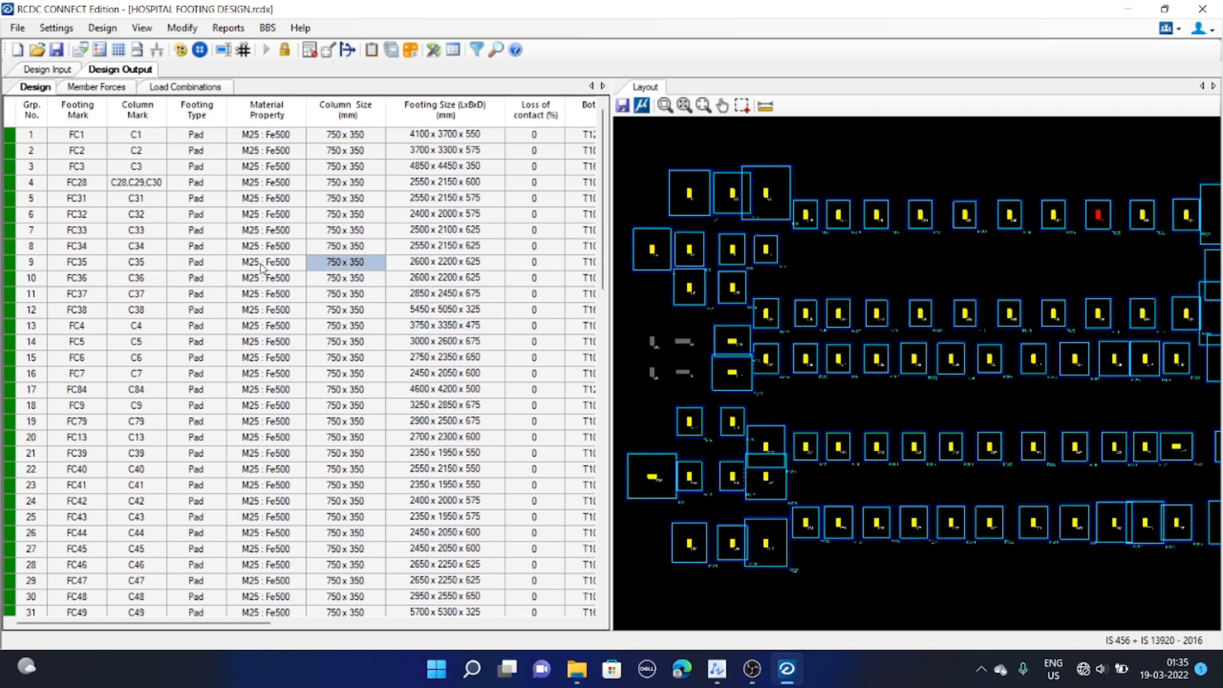
scroll(357, 255, down, 2)
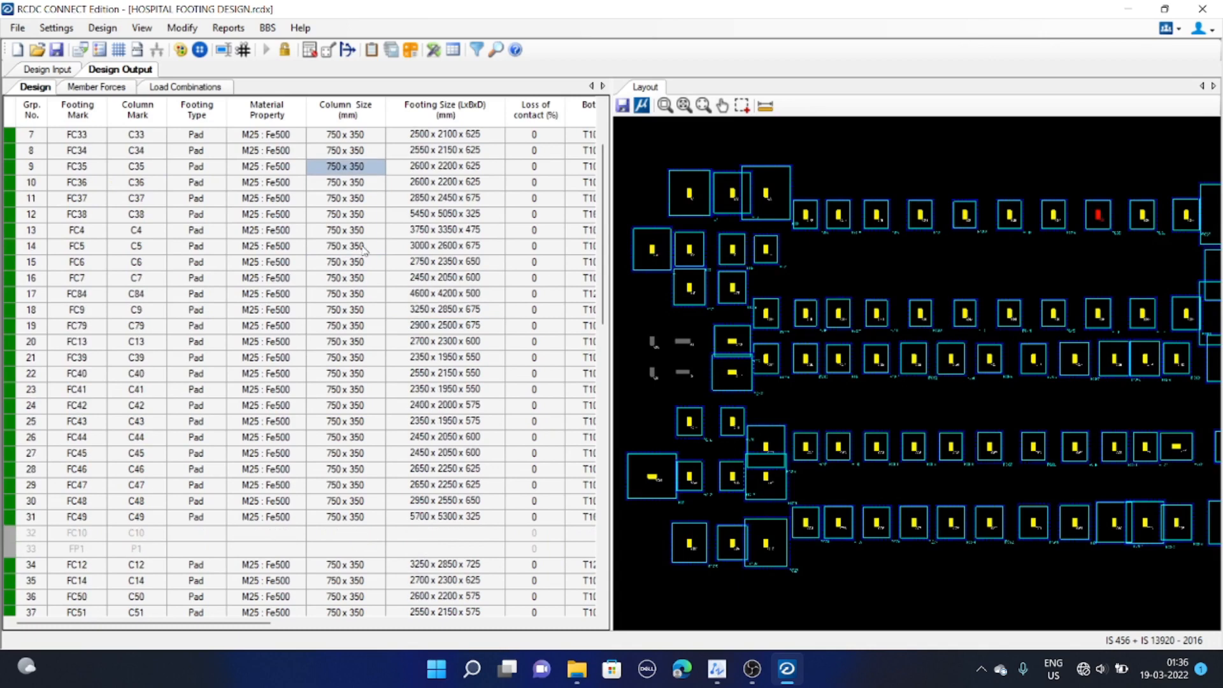
scroll(363, 393, up, 2)
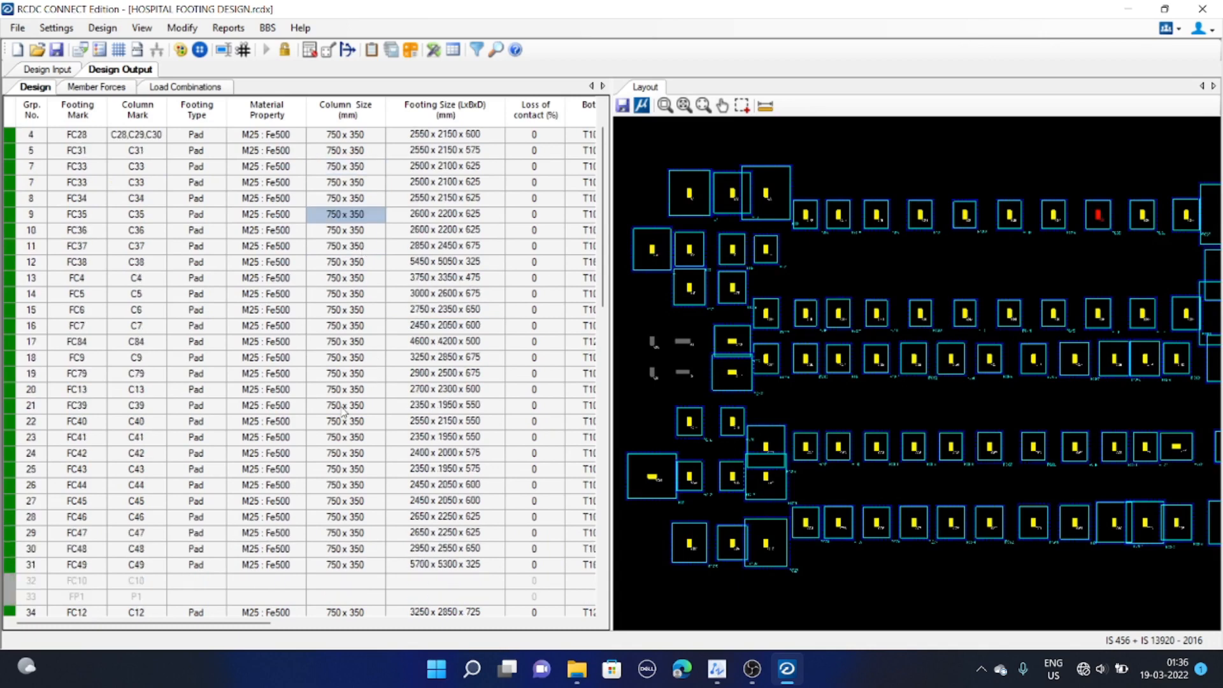